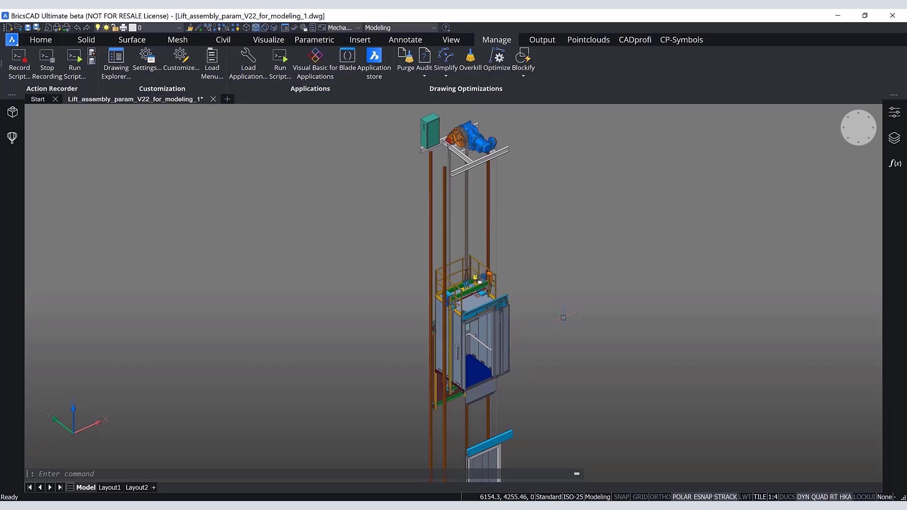
# Step: Find the component "motor_frame" in the lift assembly's component tree and open a copy of it
pyautogui.scroll(5, 453, 352)
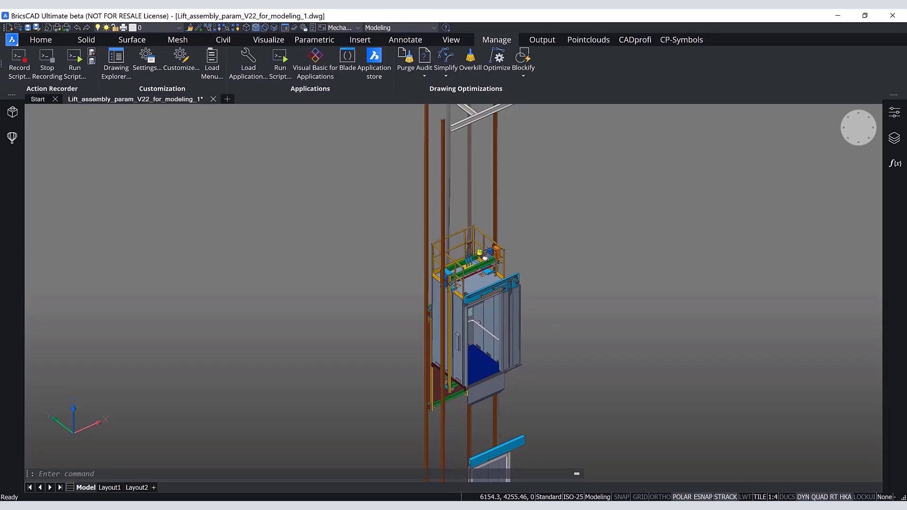
pyautogui.moveTo(454, 212); pyautogui.dragTo(453, 410, button='middle')
pyautogui.scroll(5, 463, 208)
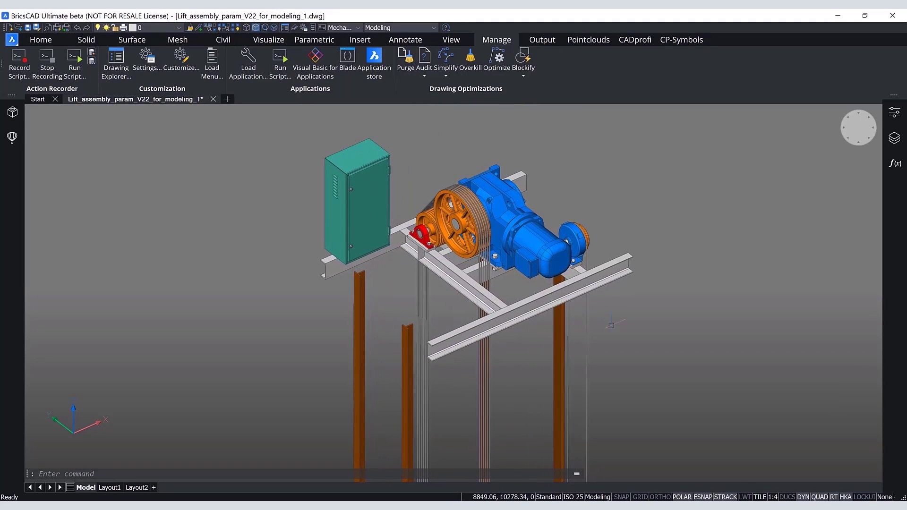
pyautogui.click(3, 116)
pyautogui.click(72, 109)
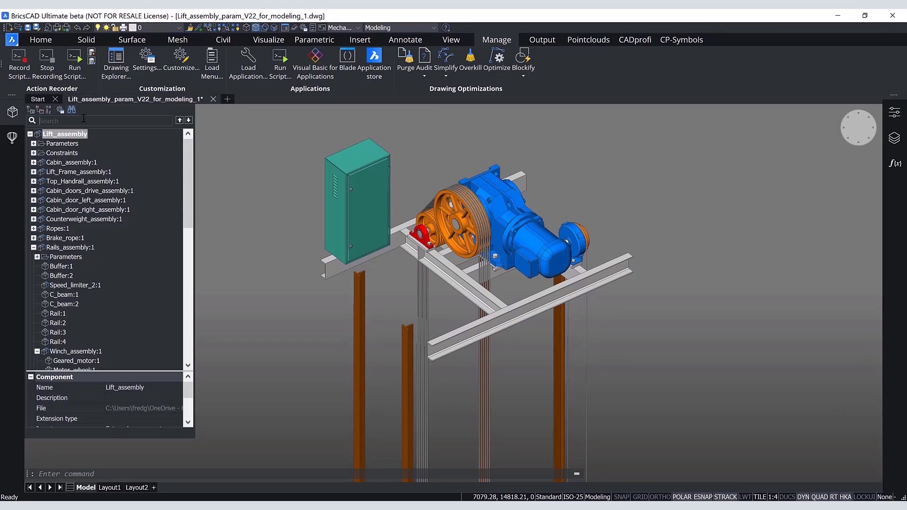
pyautogui.write('motor_frame')
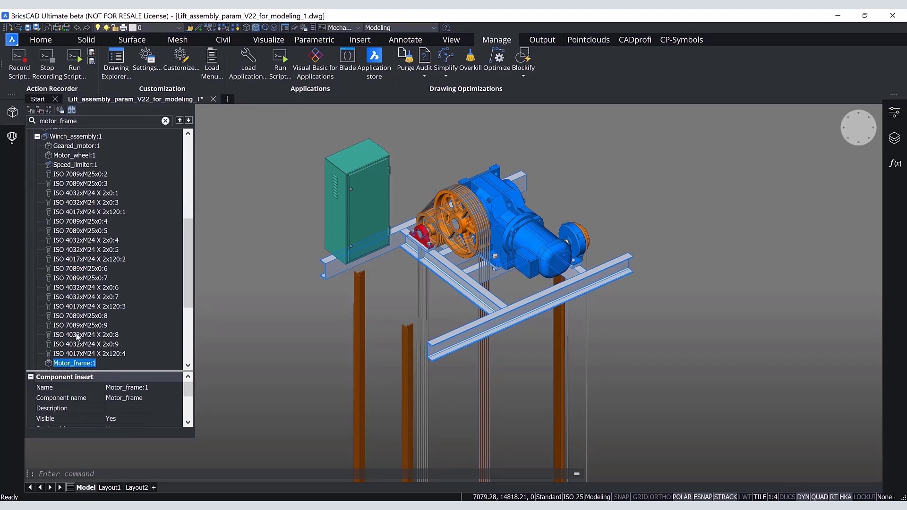
pyautogui.rightClick(74, 366)
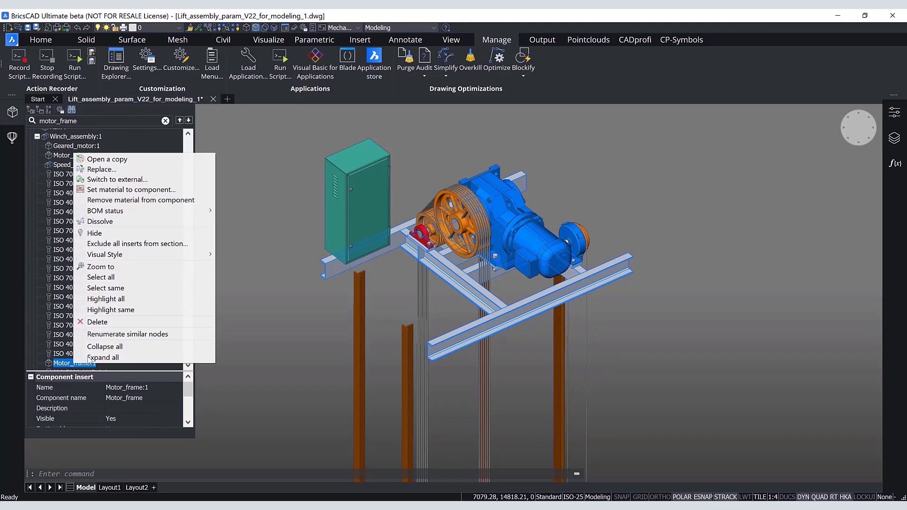
pyautogui.click(108, 160)
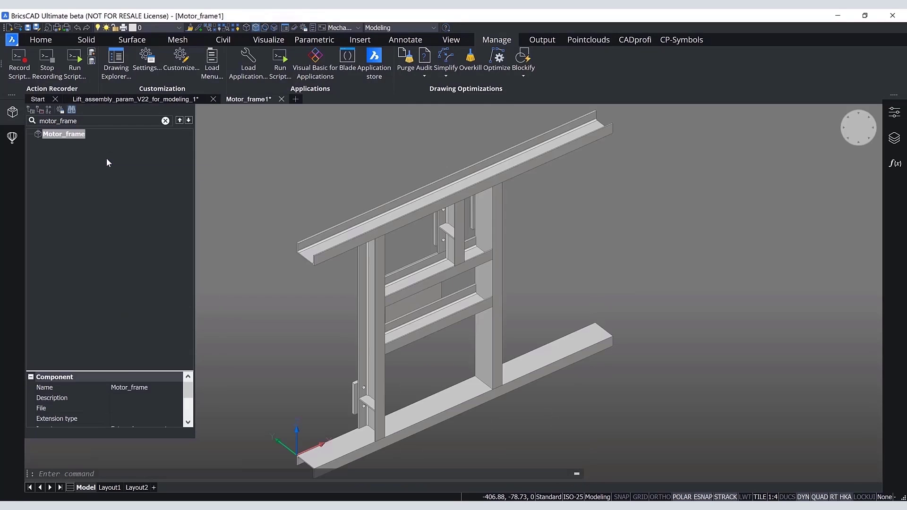
# Step: Set the MOVE face behaviour in the Direct Modeling settings to "Move the whole solid"
pyautogui.click(868, 119)
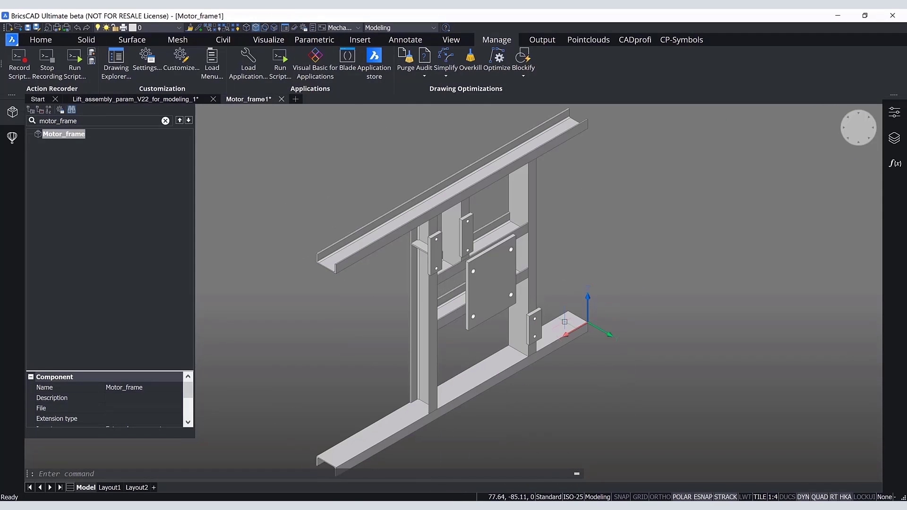
pyautogui.scroll(5, 533, 326)
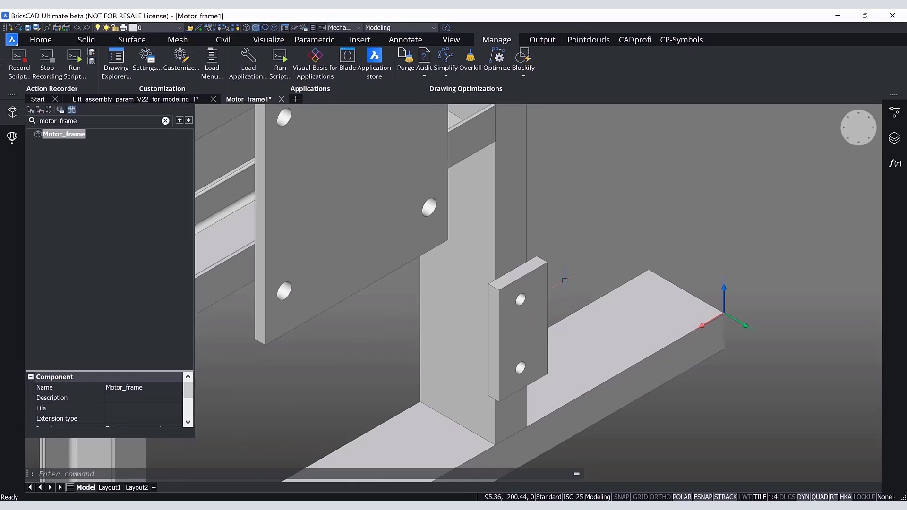
pyautogui.click(148, 60)
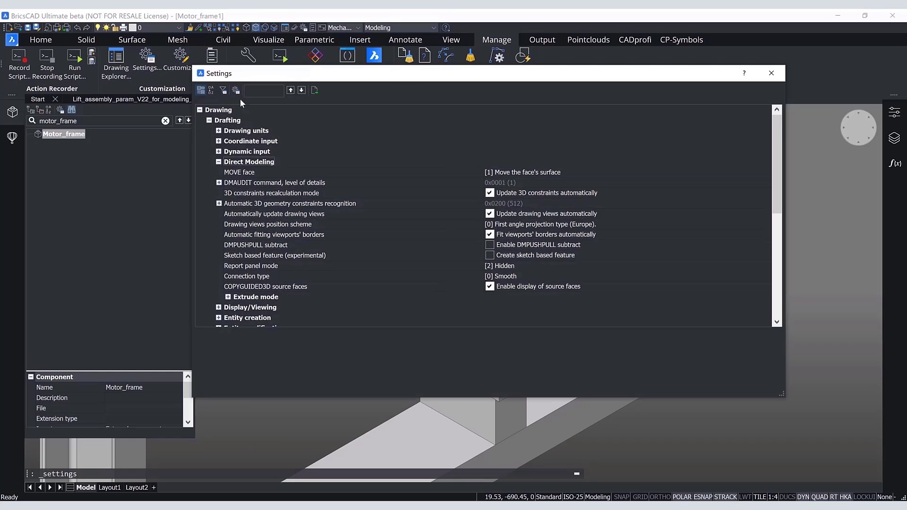
pyautogui.write('modeling')
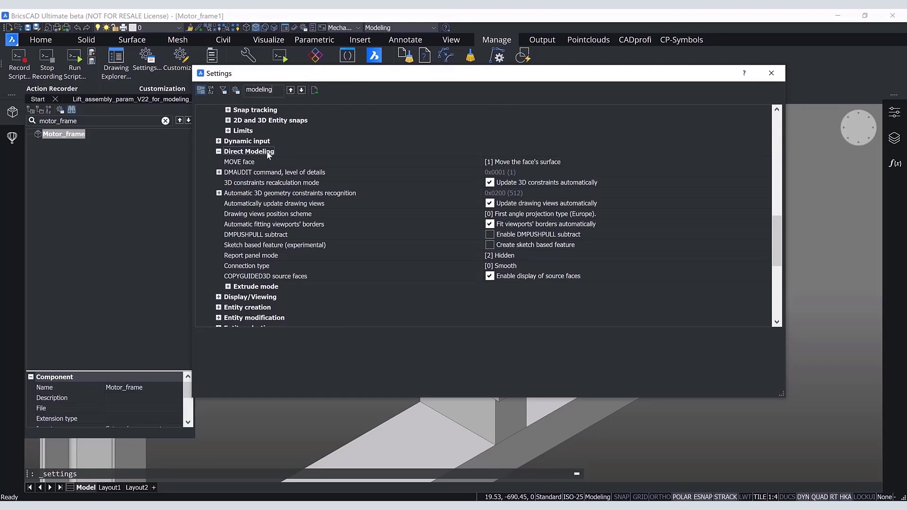
pyautogui.scroll(-1, 272, 173)
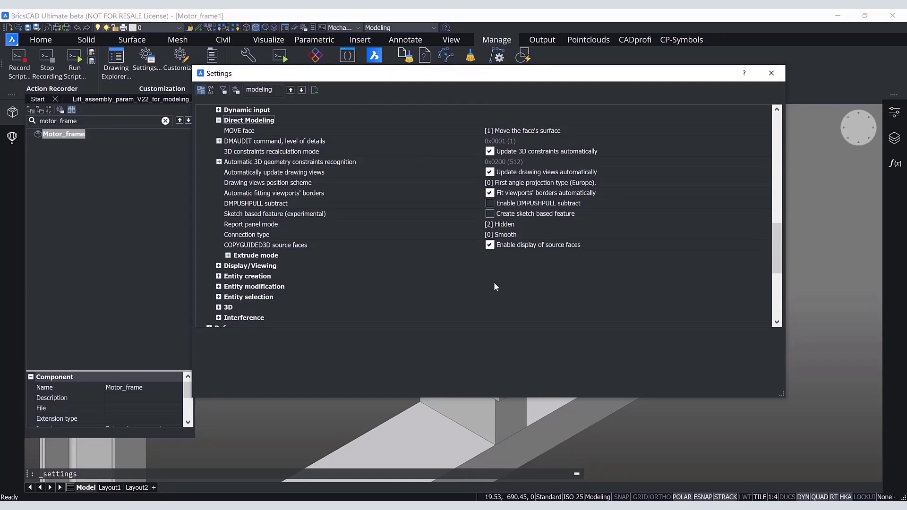
pyautogui.click(468, 128)
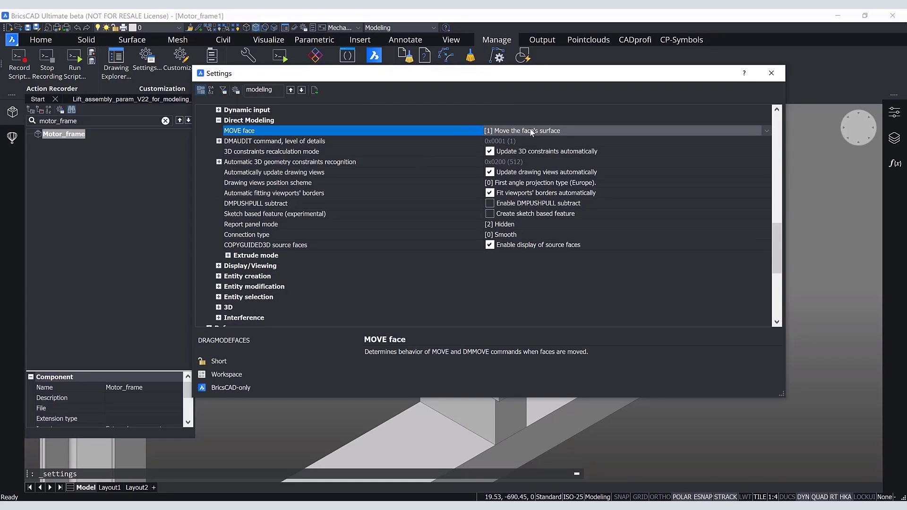
pyautogui.click(561, 128)
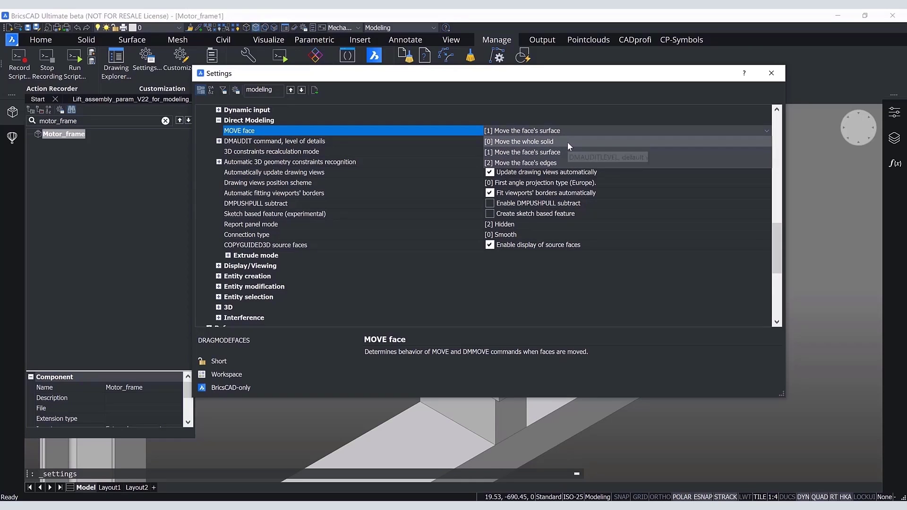
pyautogui.click(567, 142)
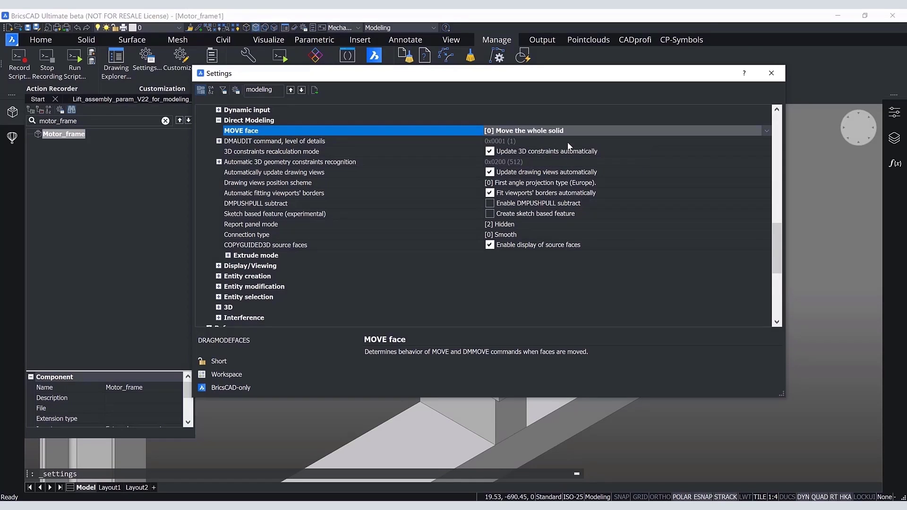
pyautogui.click(772, 74)
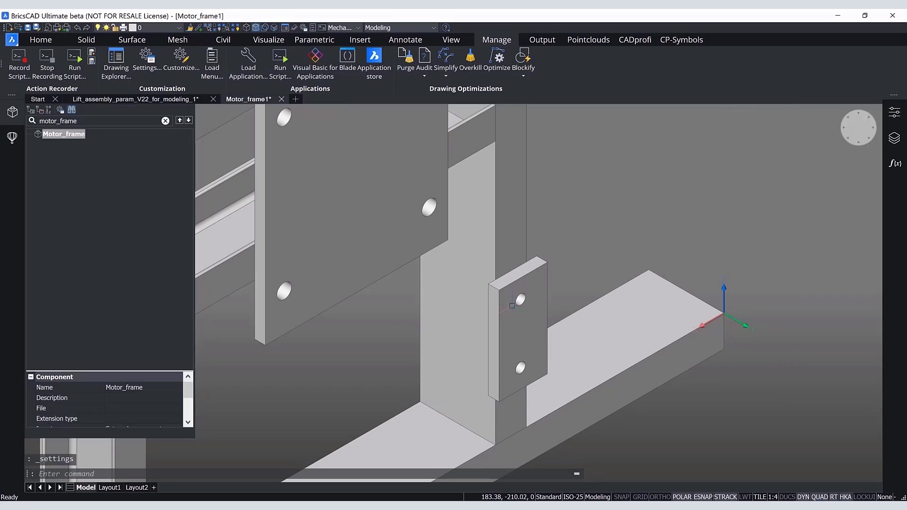
# Step: Try moving the small two-hole plate about 502 units away from the upright by its narrow side face, and undo the move
pyautogui.moveTo(496, 340)
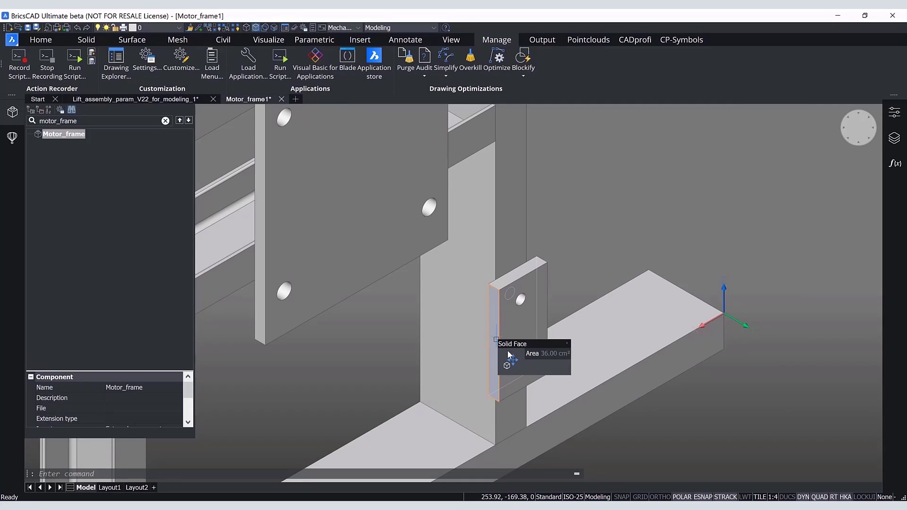
pyautogui.moveTo(510, 354)
pyautogui.moveTo(514, 381)
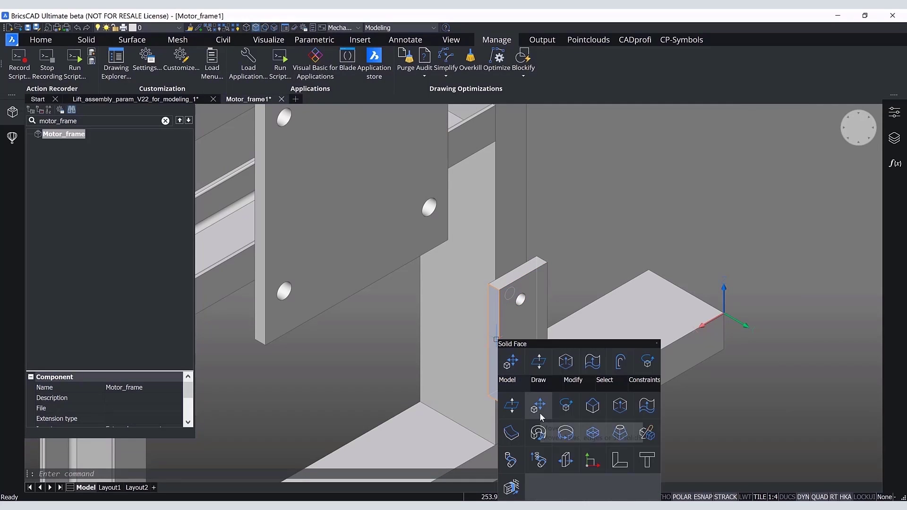
pyautogui.click(539, 412)
pyautogui.click(494, 399)
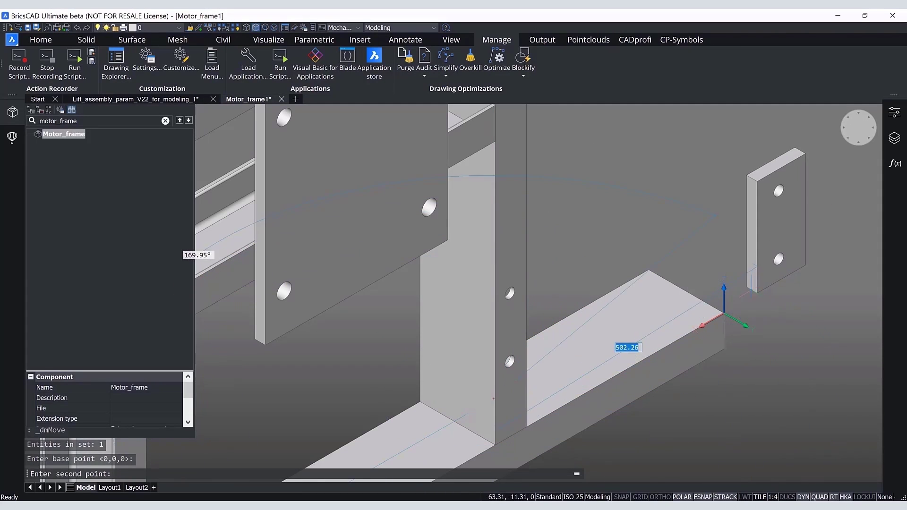
pyautogui.click(756, 292)
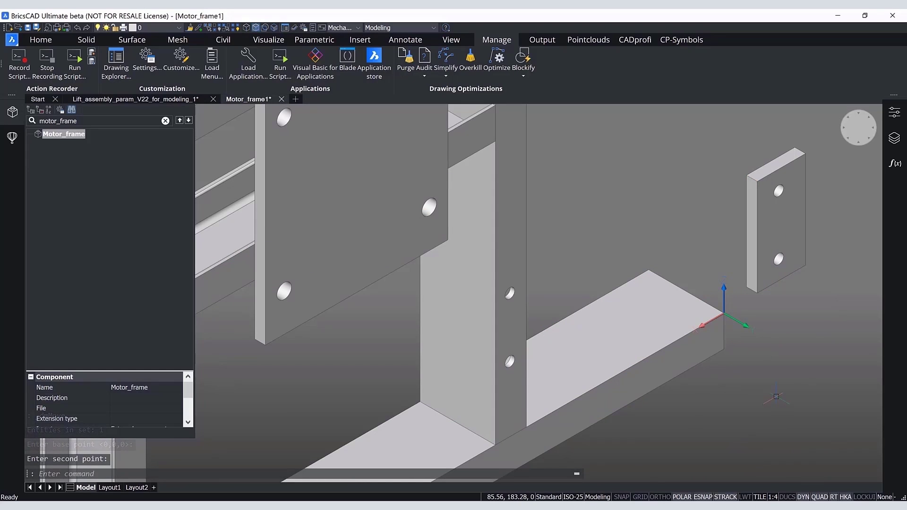
pyautogui.hotkey('ctrl', 'z')
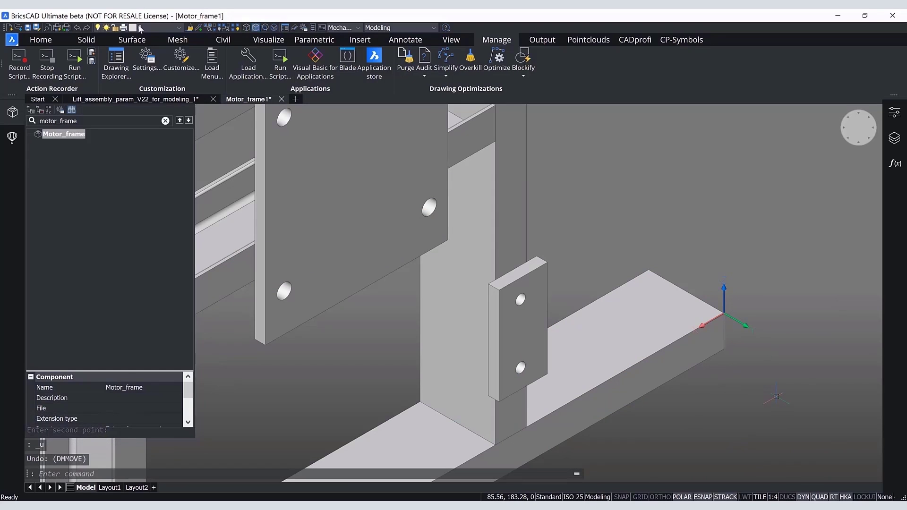
# Step: Change the MOVE face setting to "Move the face's surface"
pyautogui.click(147, 60)
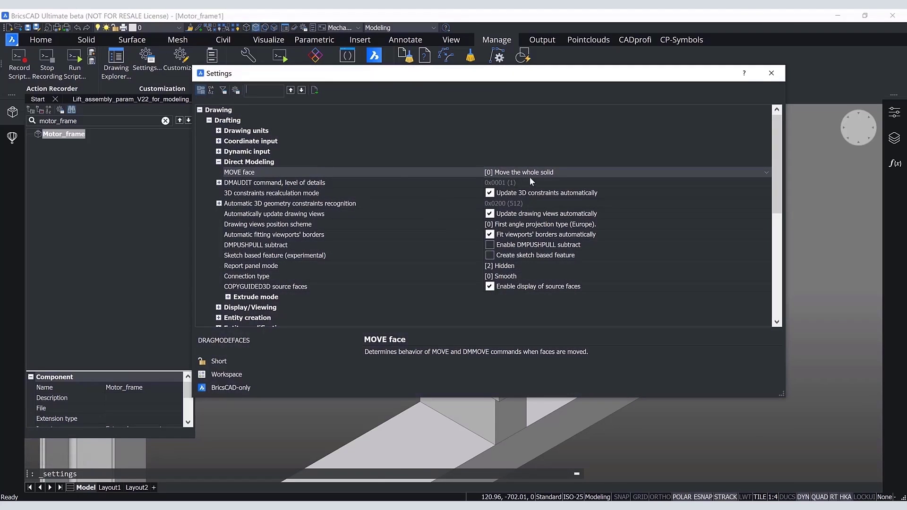
pyautogui.click(534, 173)
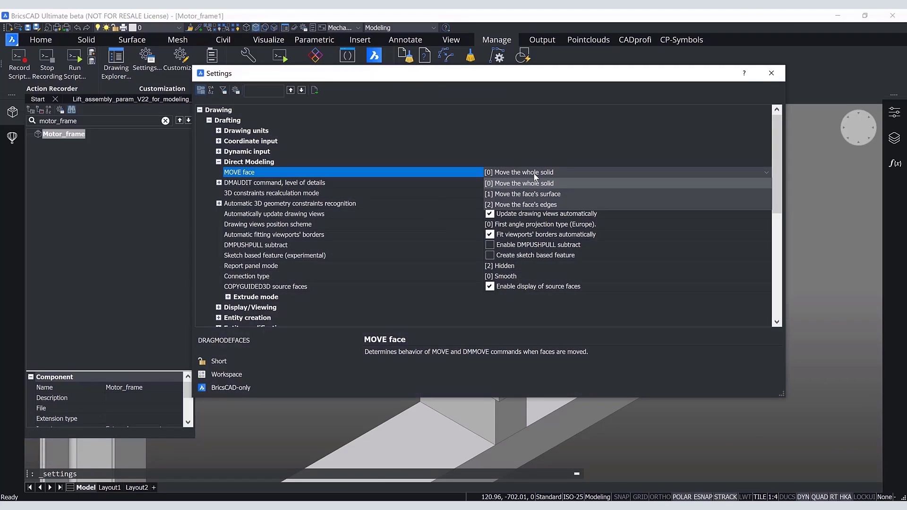
pyautogui.click(538, 194)
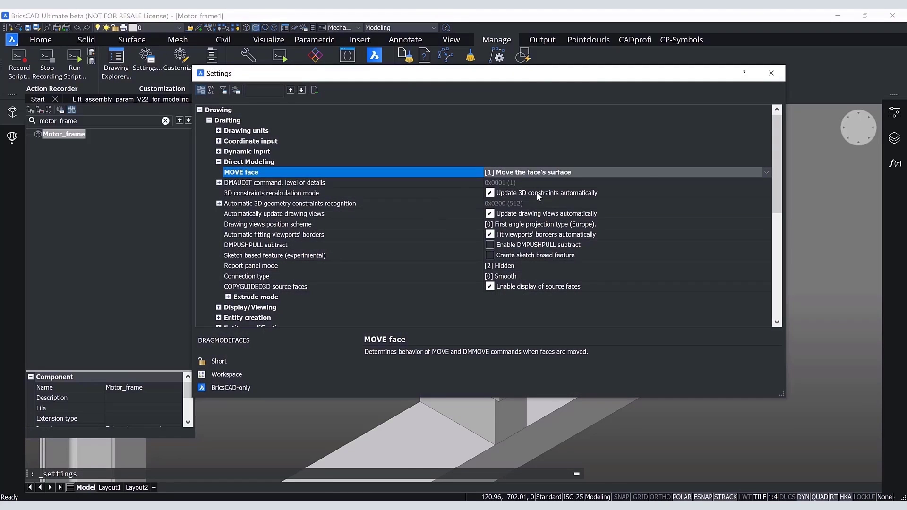
pyautogui.click(771, 74)
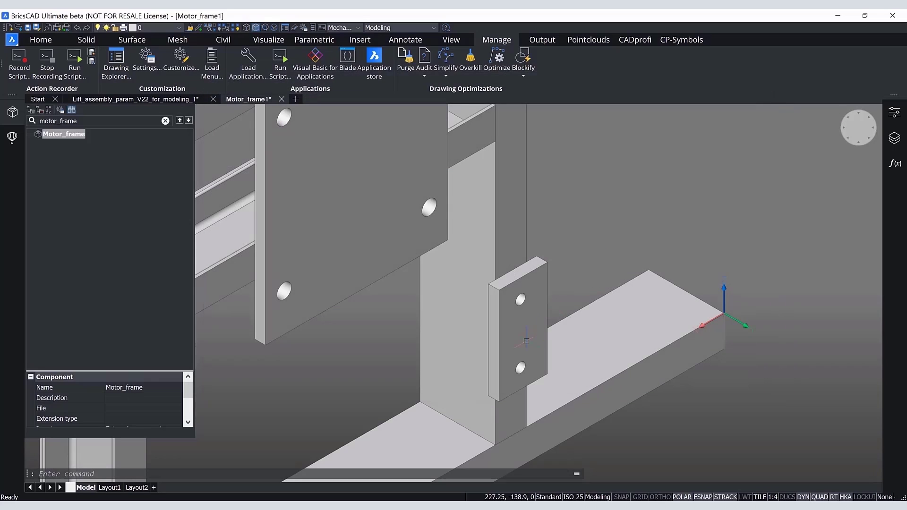
# Step: Try moving the narrow side face of the two-hole plate inward from its lower corner, and cancel the move
pyautogui.moveTo(491, 367)
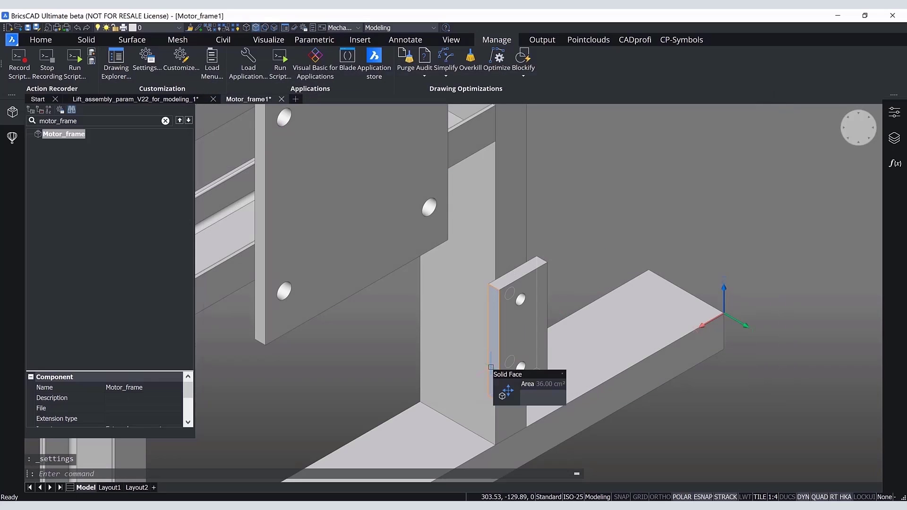
pyautogui.click(507, 391)
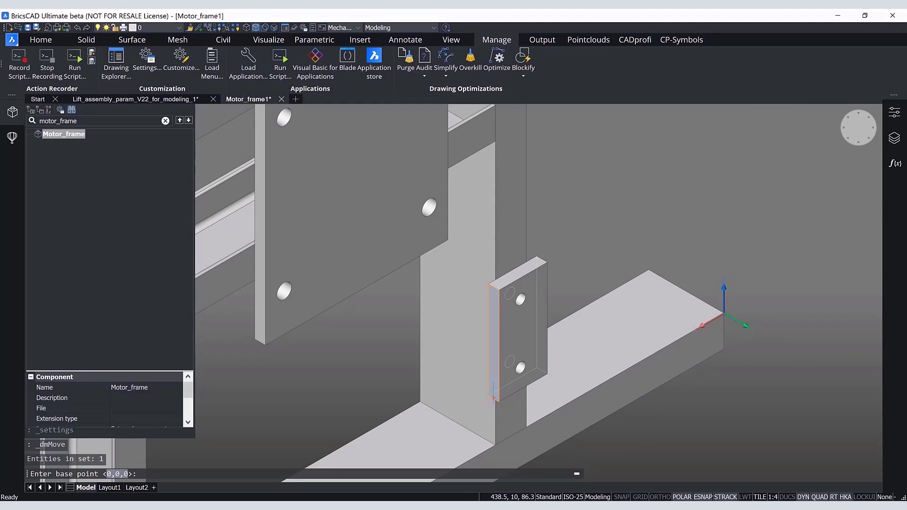
pyautogui.click(493, 398)
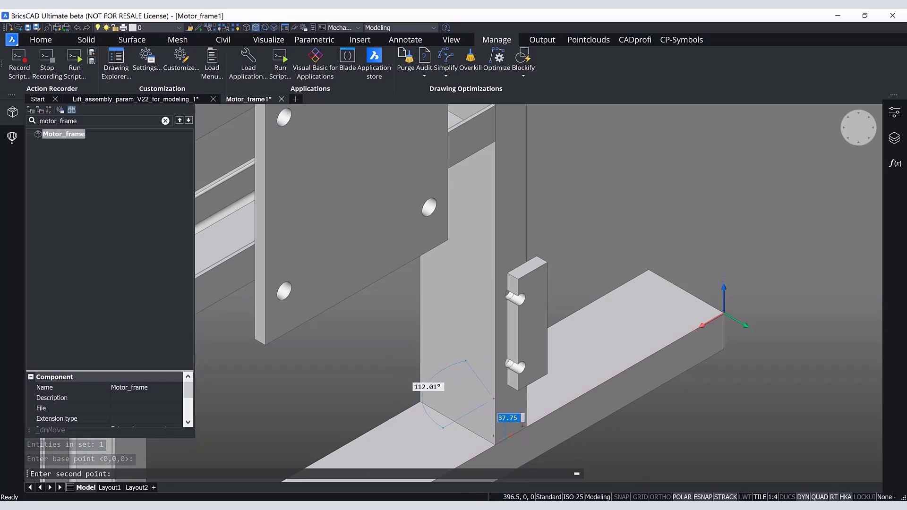
pyautogui.press('Escape')
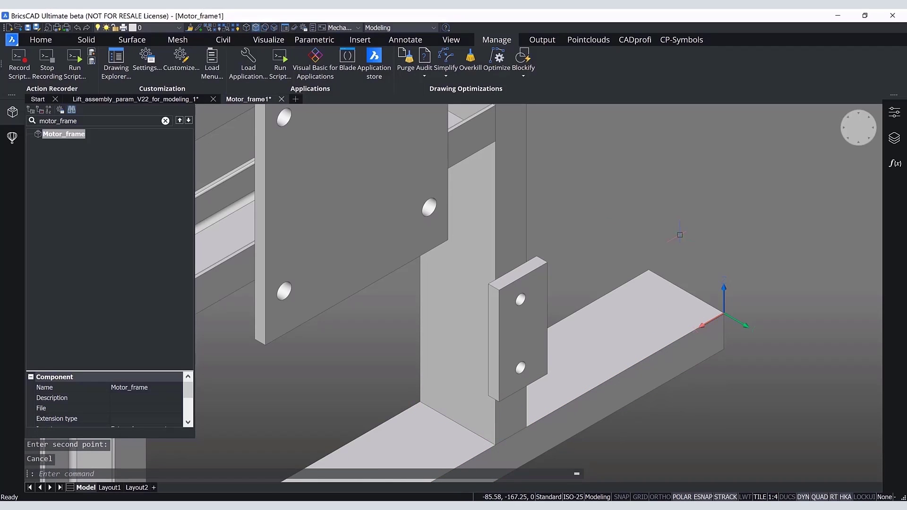
# Step: Change the MOVE face setting to "Move the face's edges"
pyautogui.click(147, 59)
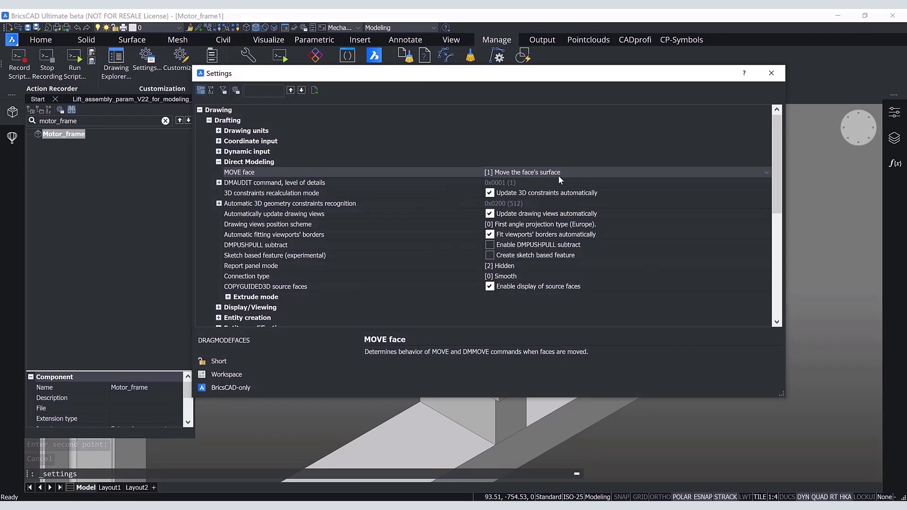
pyautogui.click(558, 174)
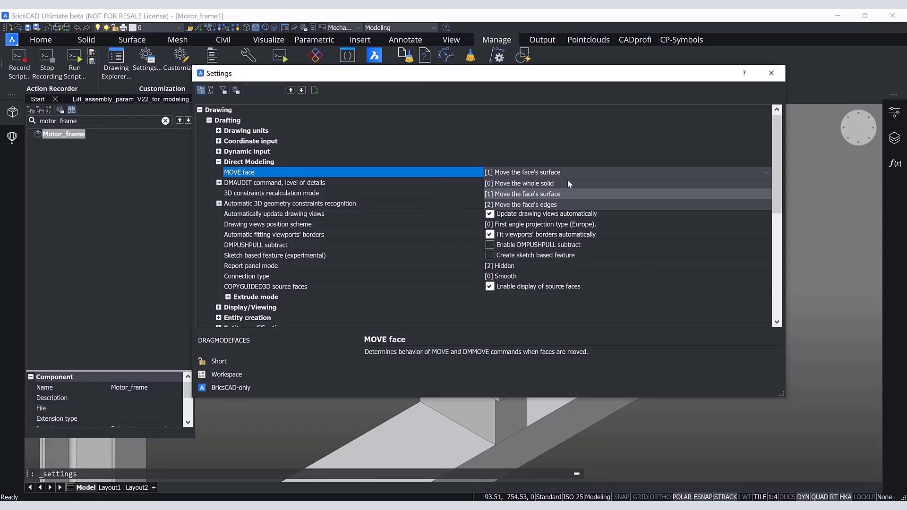
pyautogui.click(578, 205)
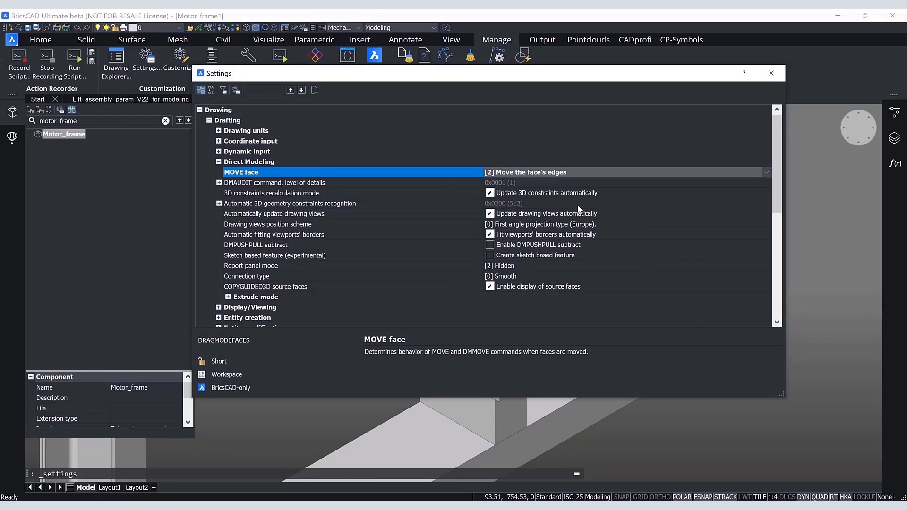
pyautogui.click(772, 78)
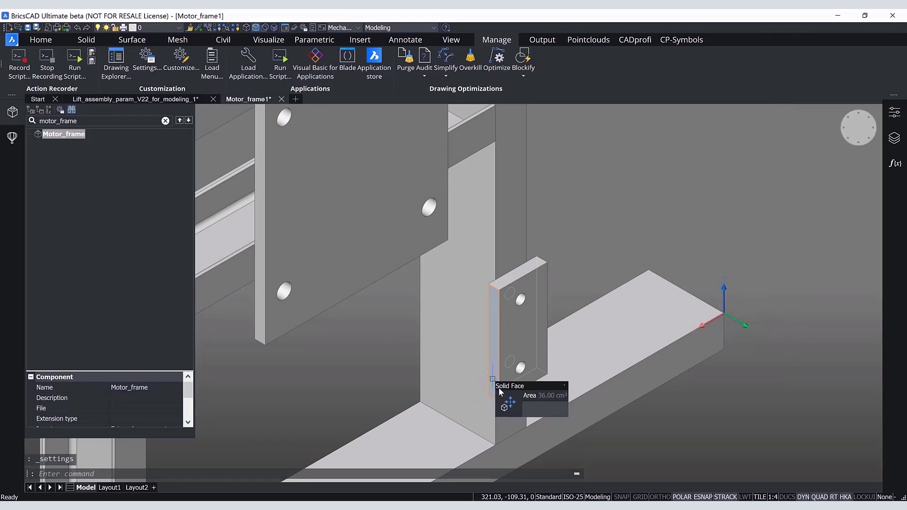
# Step: Try moving the narrow side face of the two-hole plate from its lower corner using the edge-moving mode, and discard the move
pyautogui.click(509, 402)
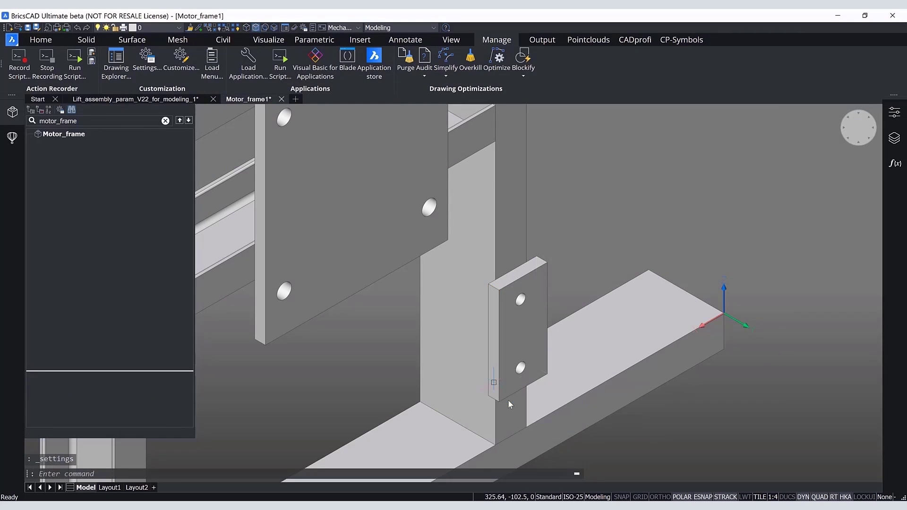
pyautogui.click(499, 401)
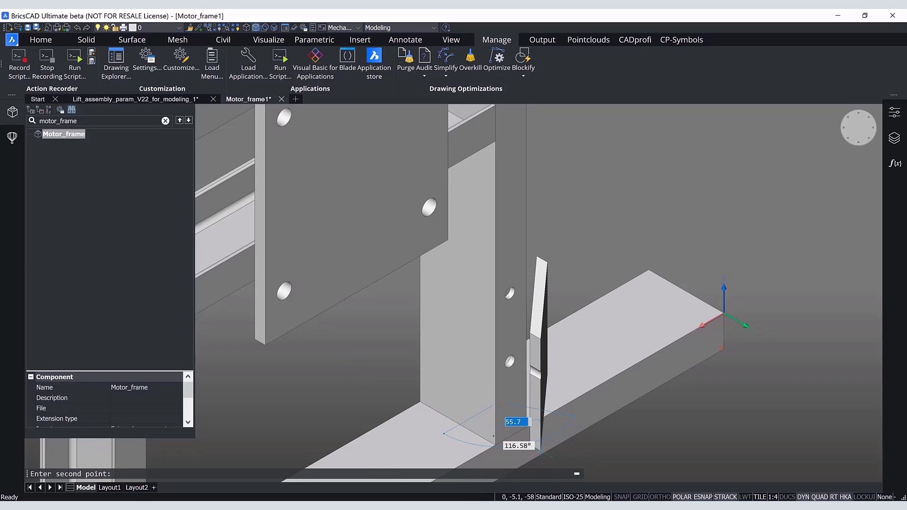
pyautogui.keyDown('shift'); pyautogui.moveTo(541, 452); pyautogui.dragTo(493, 446, button='middle'); pyautogui.keyUp('shift')
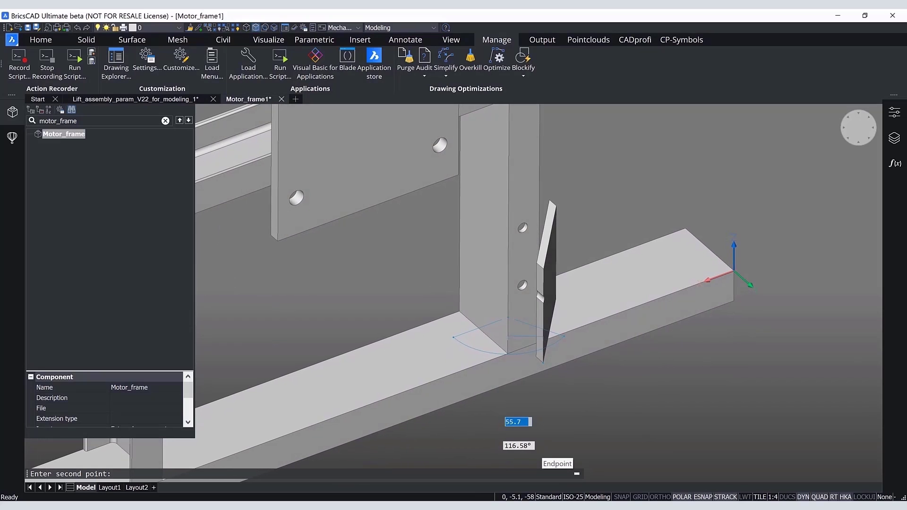
pyautogui.click(508, 347)
pyautogui.keyDown('shift'); pyautogui.moveTo(622, 406); pyautogui.dragTo(582, 436, button='middle'); pyautogui.keyUp('shift')
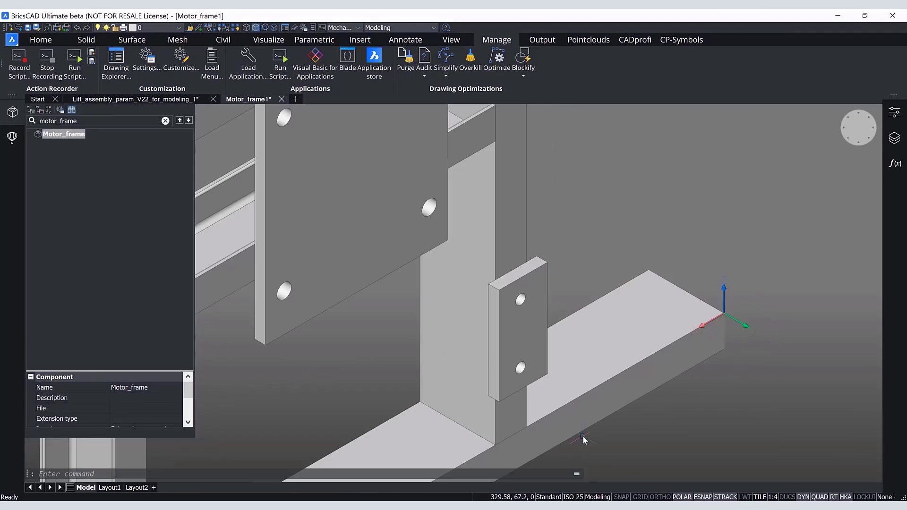
# Step: Change the MOVE face setting to "Move the face's surface"
pyautogui.click(147, 61)
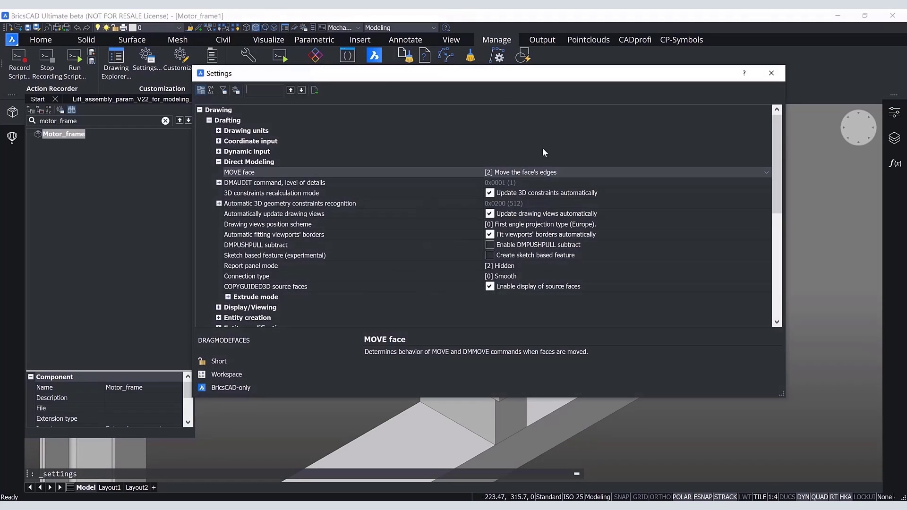
pyautogui.click(575, 171)
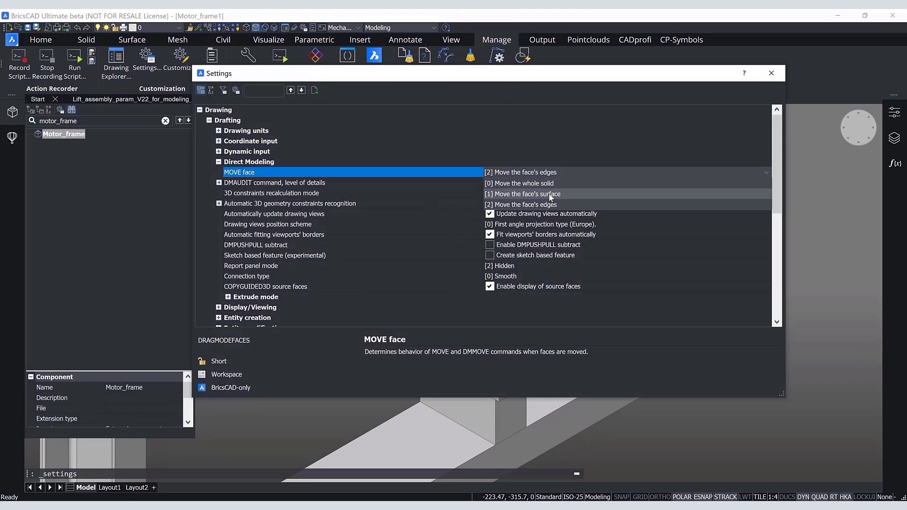
pyautogui.click(585, 193)
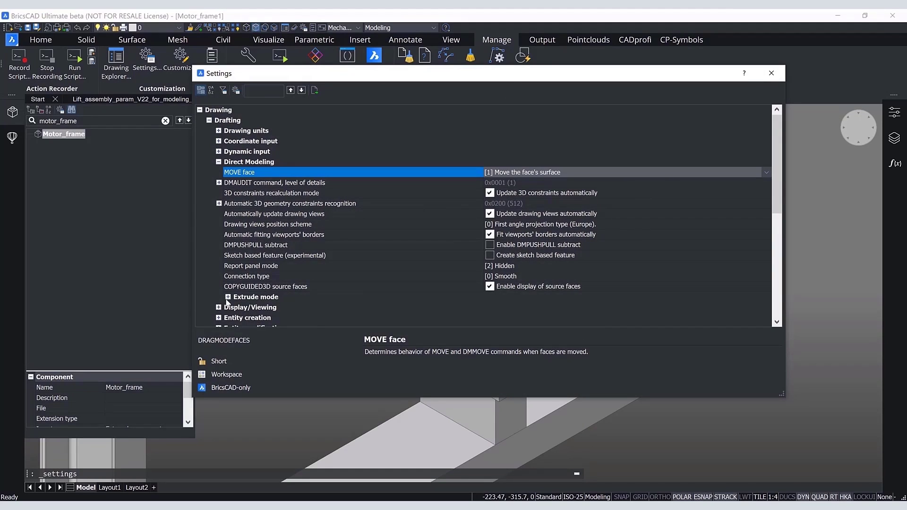
# Step: Examine the Extrude mode settings for intersections, touching the parent entity and uniting adjacent surfaces, and close the settings
pyautogui.click(227, 298)
pyautogui.scroll(-3, 540, 232)
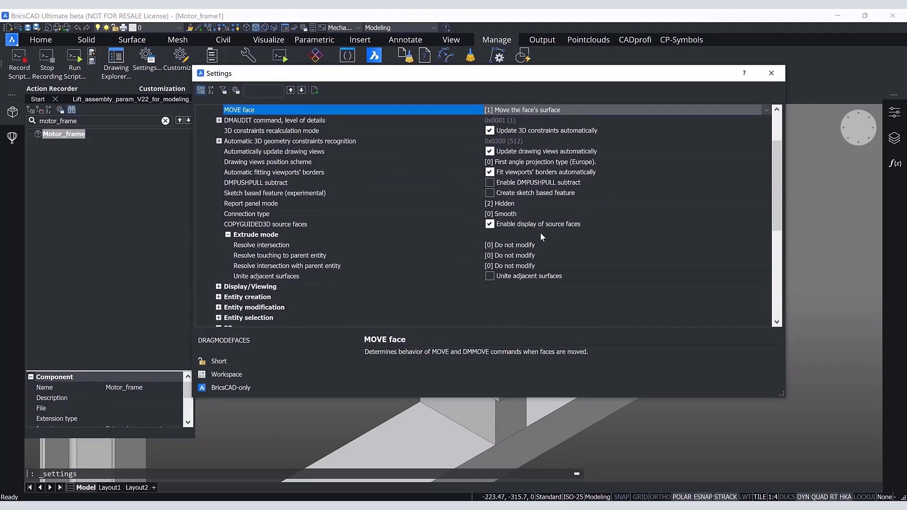
pyautogui.click(266, 216)
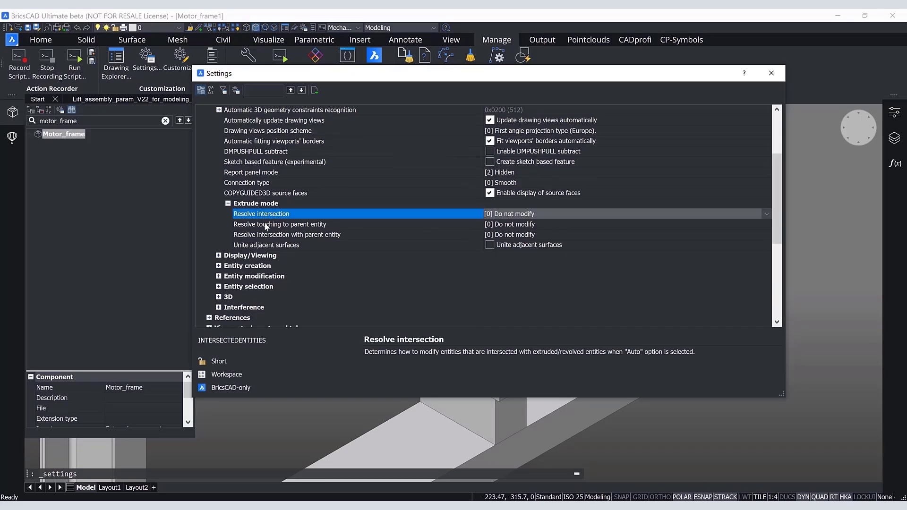
pyautogui.click(266, 226)
pyautogui.click(267, 235)
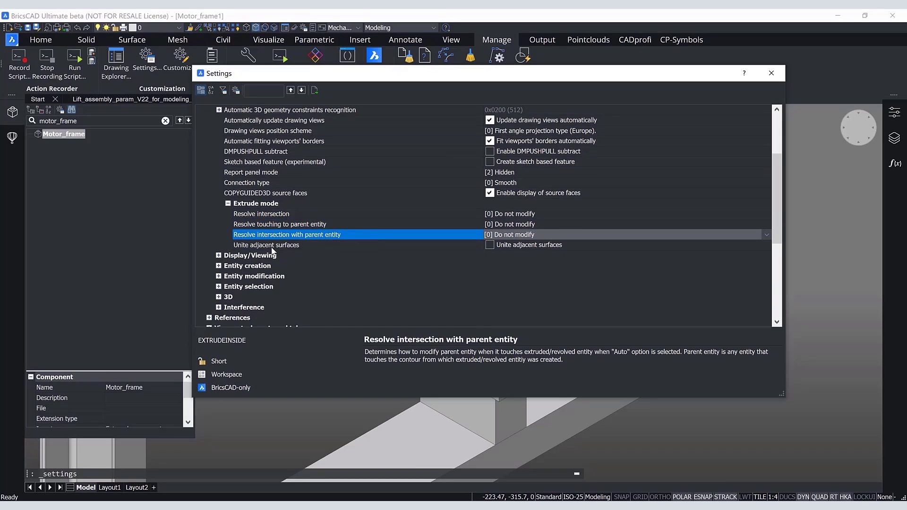
pyautogui.click(280, 246)
pyautogui.click(448, 296)
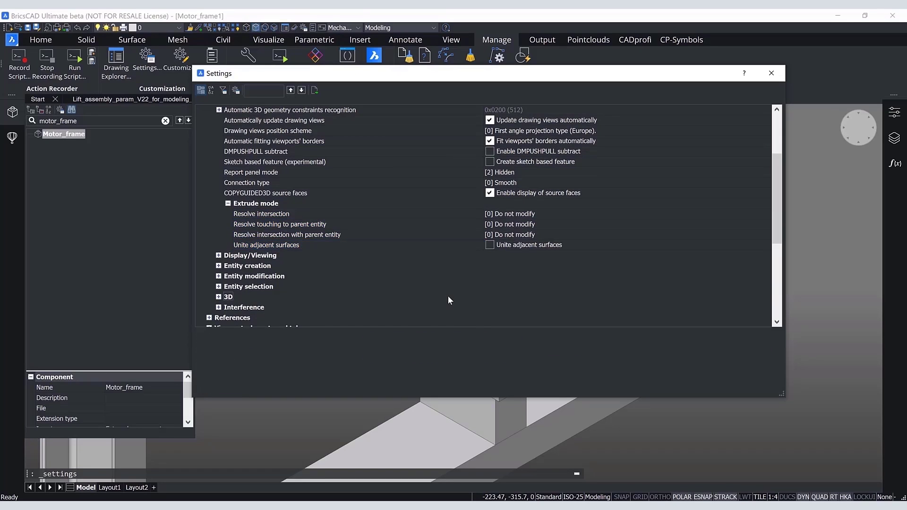
pyautogui.click(771, 74)
# Step: Draw a circle with a radius of about 64 mm near the centre of the large four-hole plate's front face, using the dynamic UCS
pyautogui.scroll(3, 602, 203)
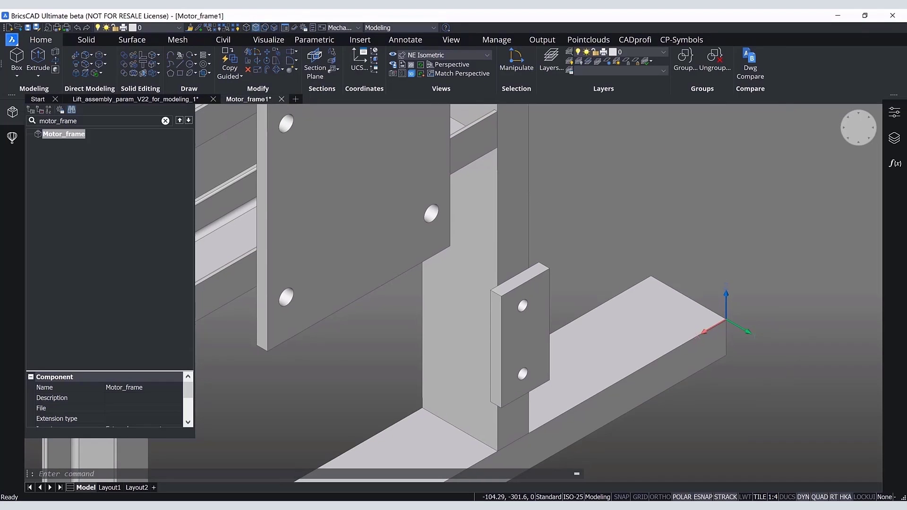
pyautogui.keyDown('shift'); pyautogui.moveTo(609, 225); pyautogui.dragTo(535, 416, button='middle'); pyautogui.keyUp('shift')
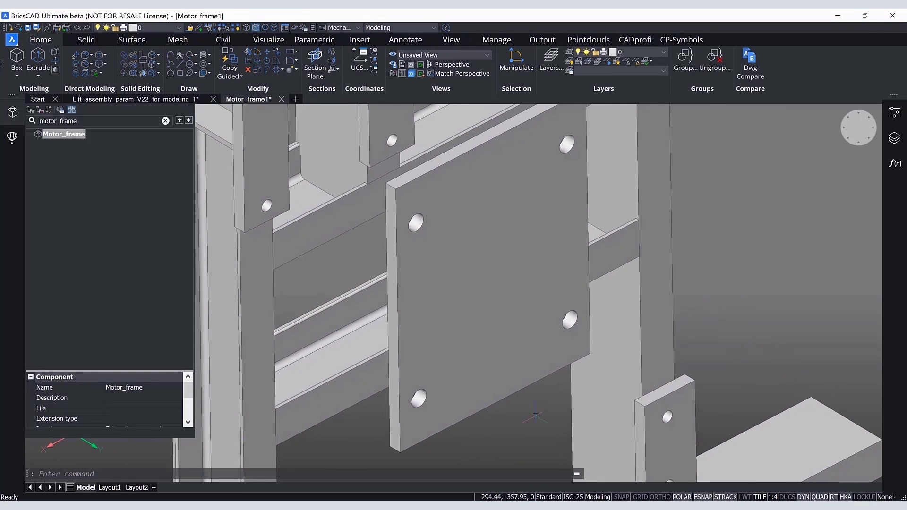
pyautogui.click(787, 497)
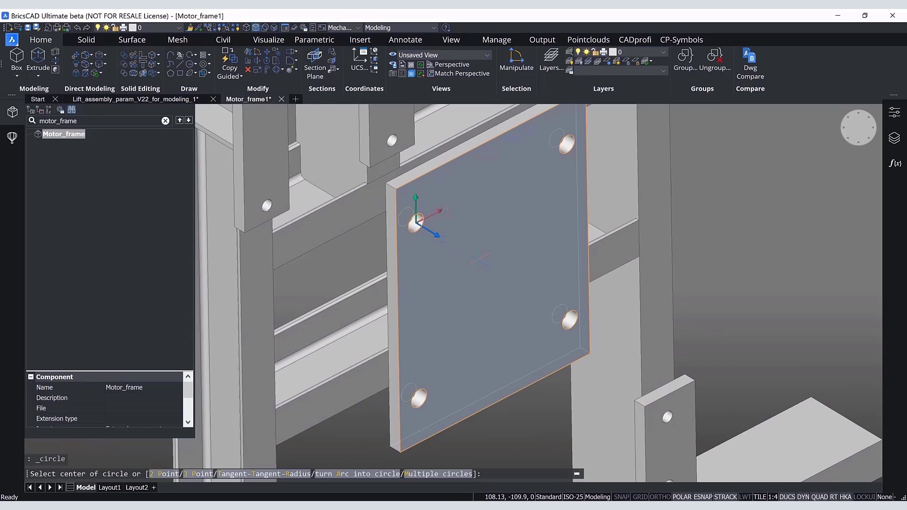
pyautogui.click(487, 262)
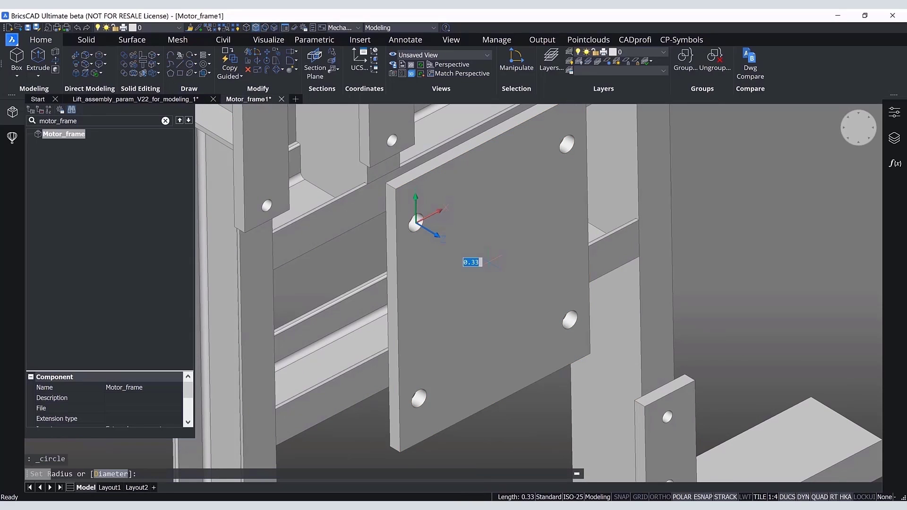
pyautogui.click(519, 263)
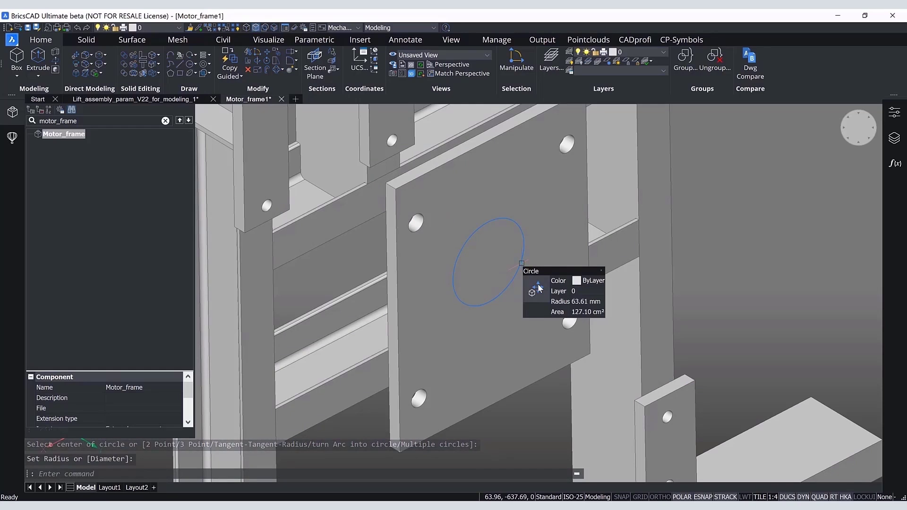
# Step: Try extruding the circle backward through the large plate as a solid, and undo the extrusion
pyautogui.moveTo(538, 288)
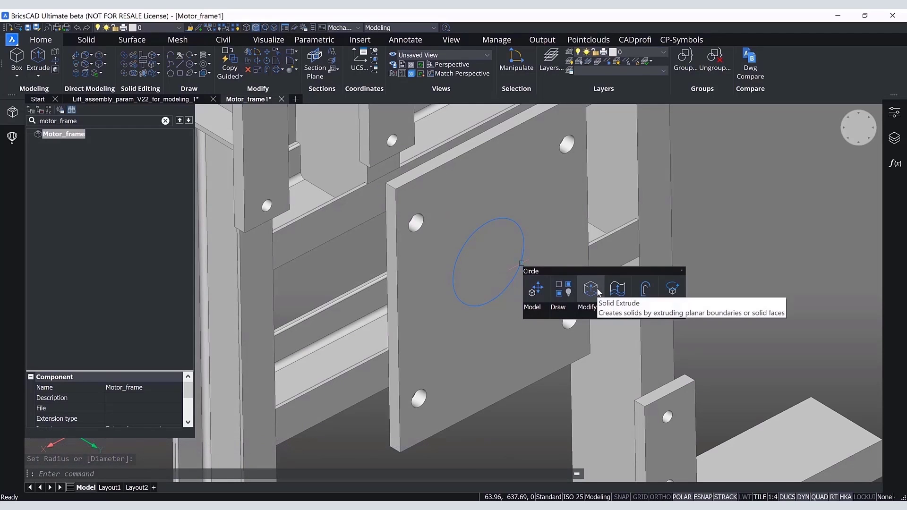
pyautogui.click(590, 289)
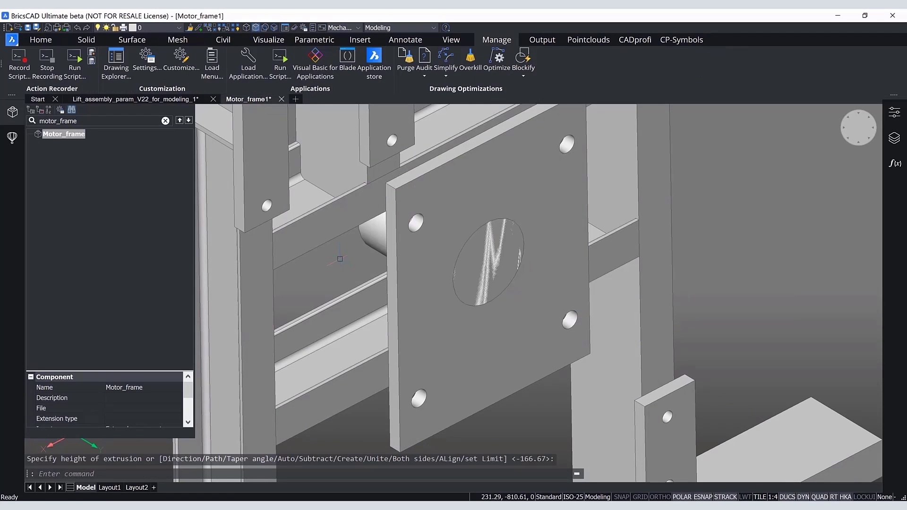
pyautogui.click(478, 251)
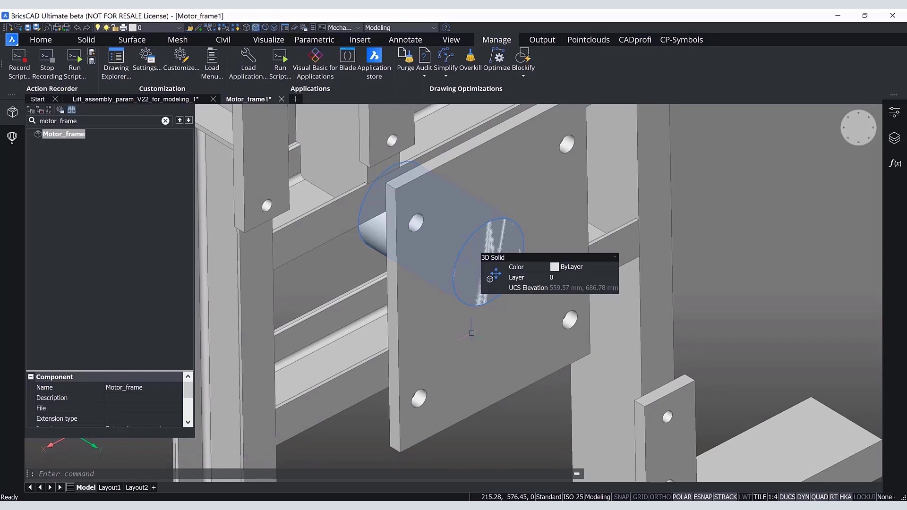
pyautogui.hotkey('ctrl', 'z')
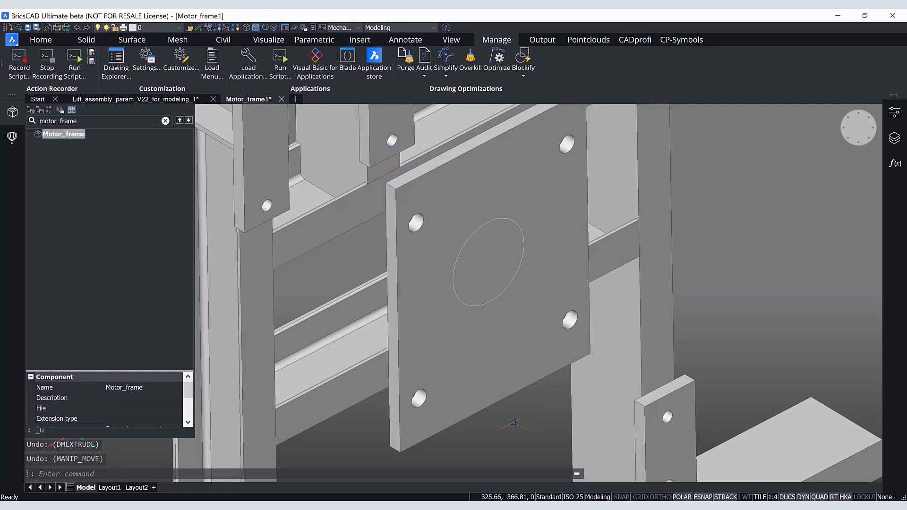
# Step: Set the Extrude mode option "Resolve intersection with parent entity" to "Subtract created entity from parent" and close the settings
pyautogui.click(148, 57)
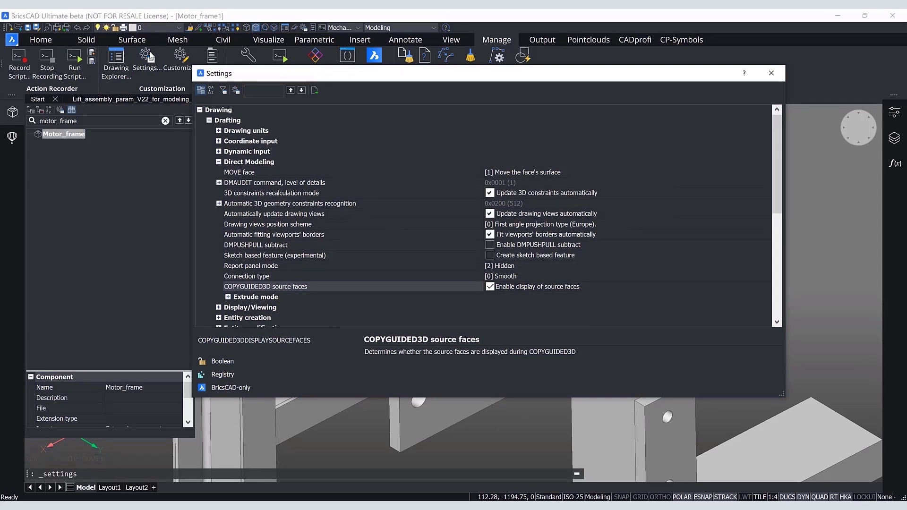
pyautogui.scroll(-1, 313, 301)
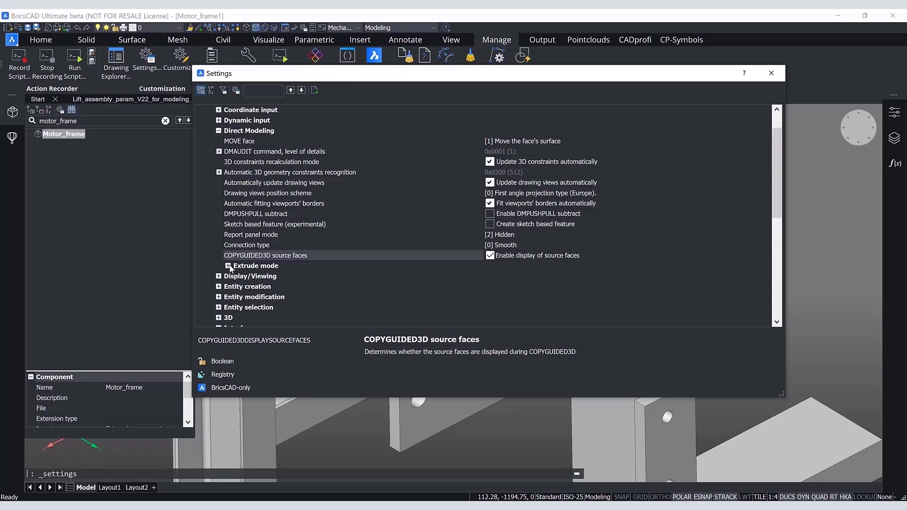
pyautogui.click(228, 265)
pyautogui.click(411, 278)
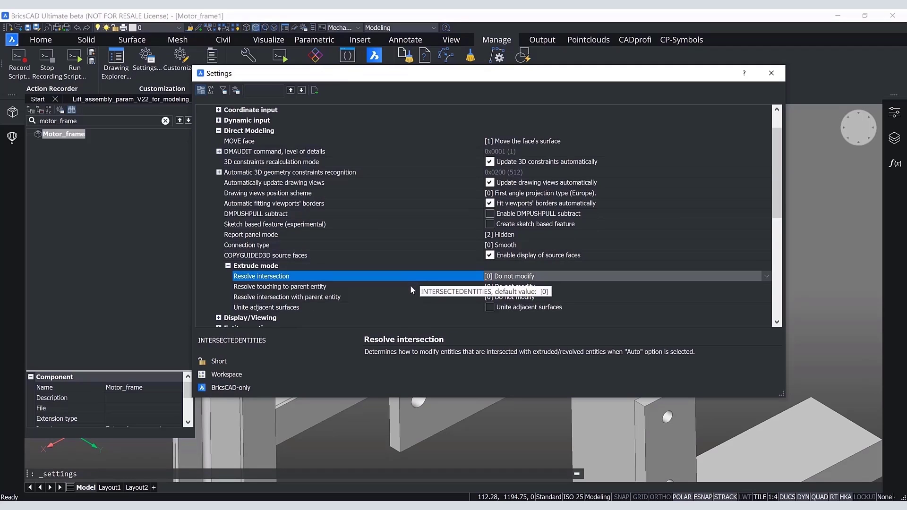
pyautogui.click(409, 287)
pyautogui.click(410, 298)
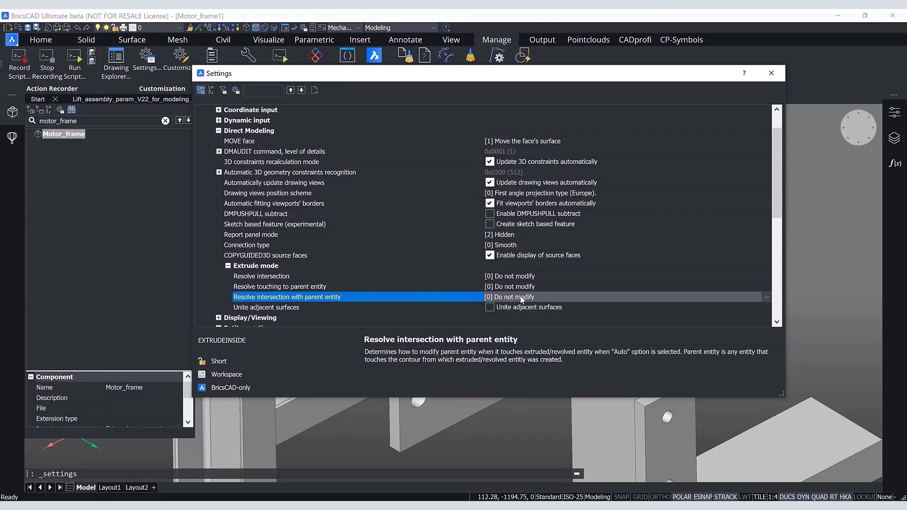
pyautogui.click(523, 299)
pyautogui.click(531, 319)
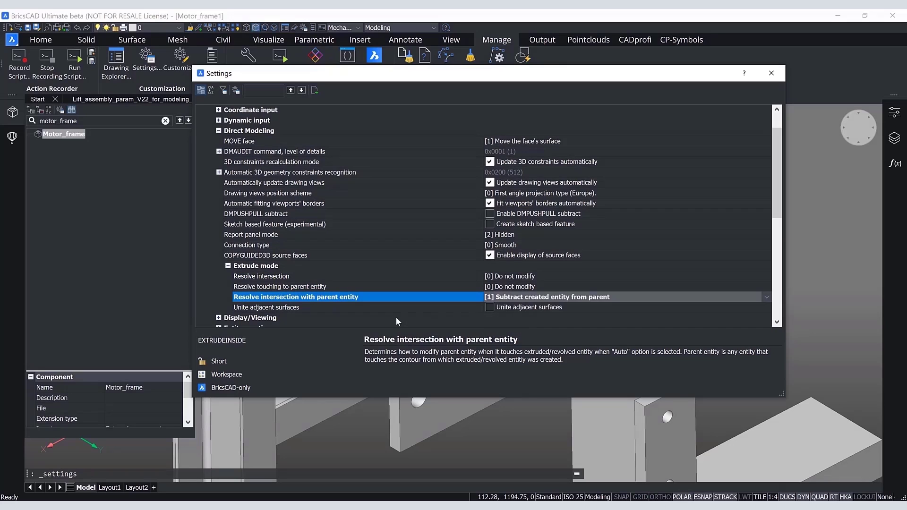
pyautogui.click(302, 258)
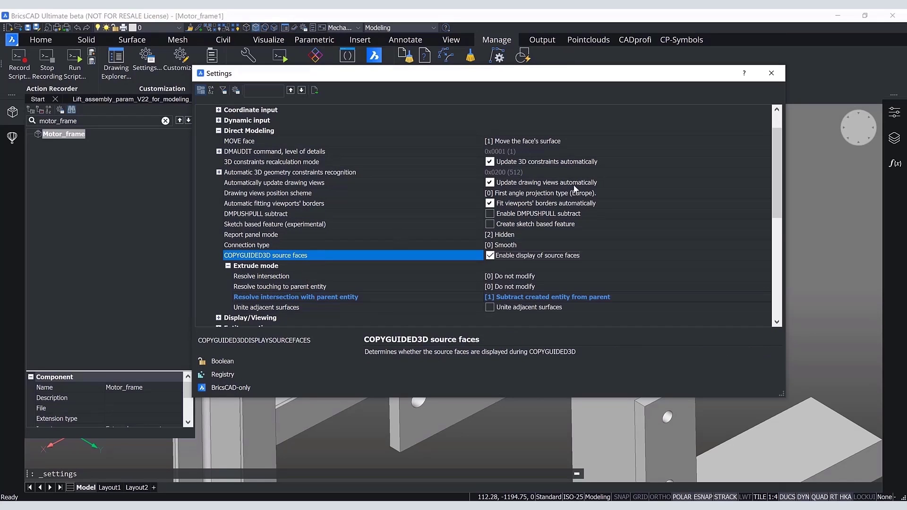
pyautogui.click(782, 72)
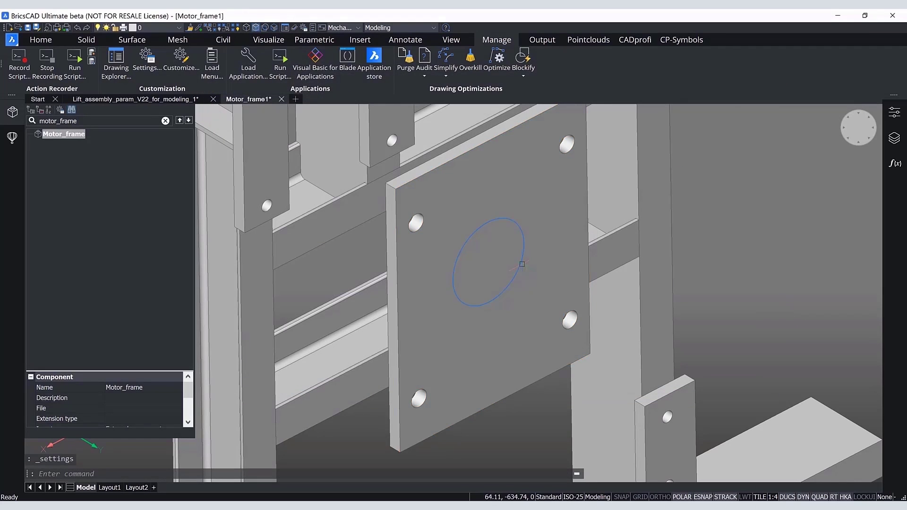
# Step: Extrude the circle backward through the large four-hole plate to cut a round opening
pyautogui.click(520, 264)
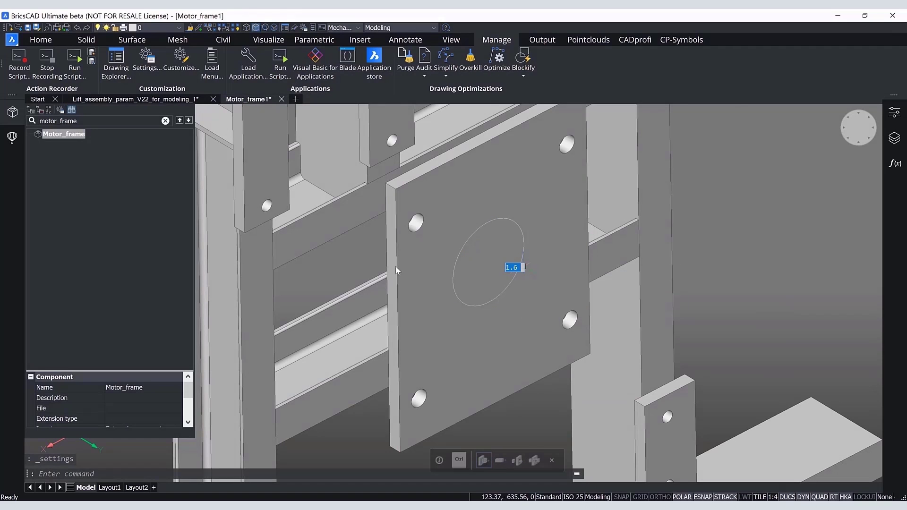
pyautogui.click(350, 256)
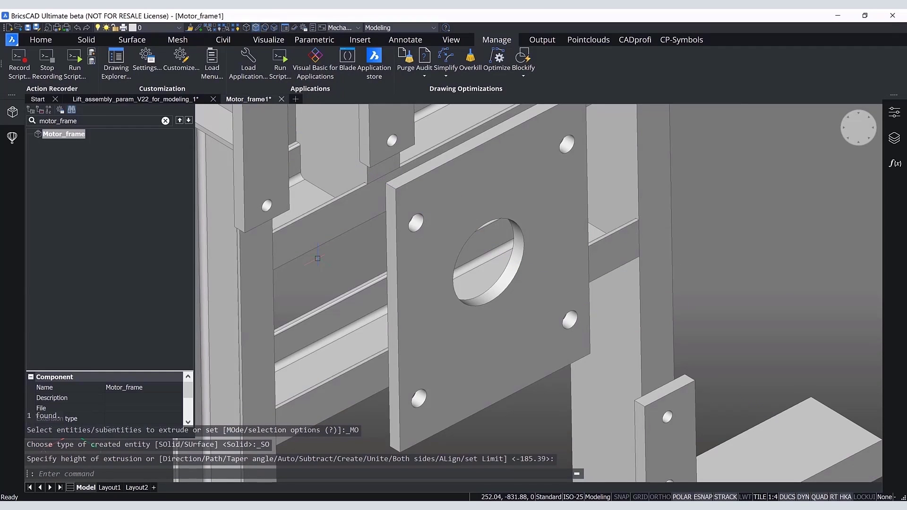
pyautogui.keyDown('shift'); pyautogui.moveTo(317, 259); pyautogui.dragTo(455, 439, button='middle'); pyautogui.keyUp('shift')
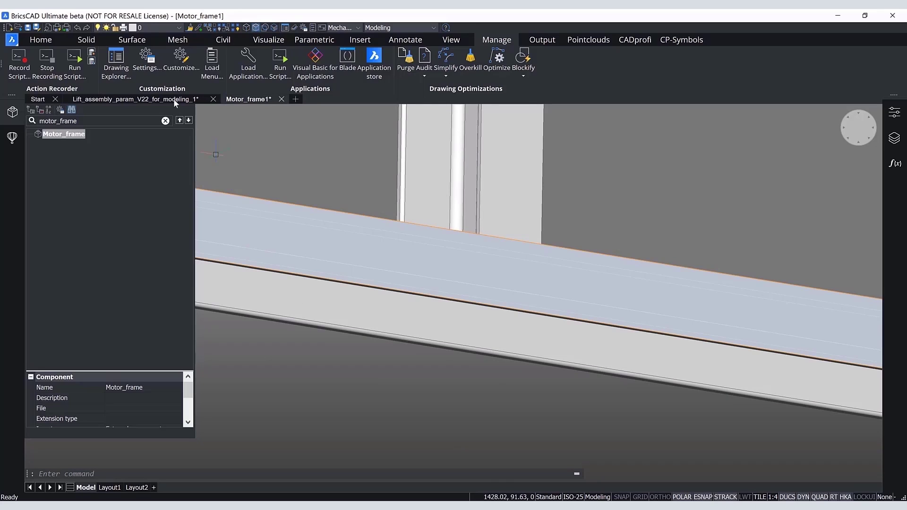
# Step: Set the Extrude mode option "Resolve touching to parent entity" to "Unite parent with created entity" and select the Resolve intersection setting
pyautogui.click(147, 59)
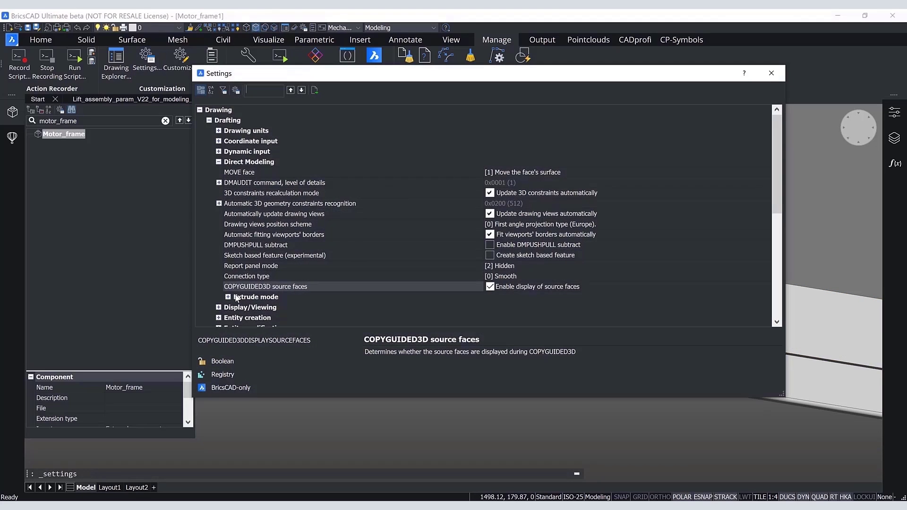
pyautogui.click(227, 297)
pyautogui.scroll(-2, 228, 296)
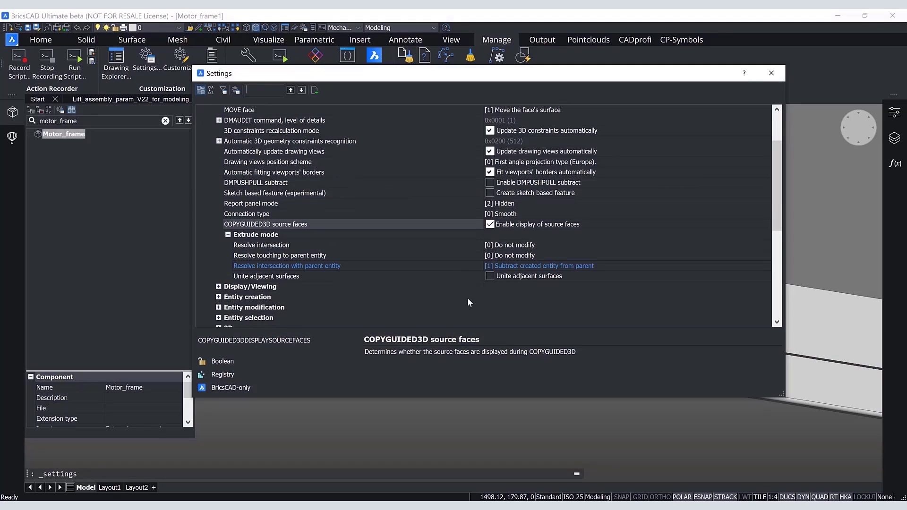
pyautogui.click(456, 258)
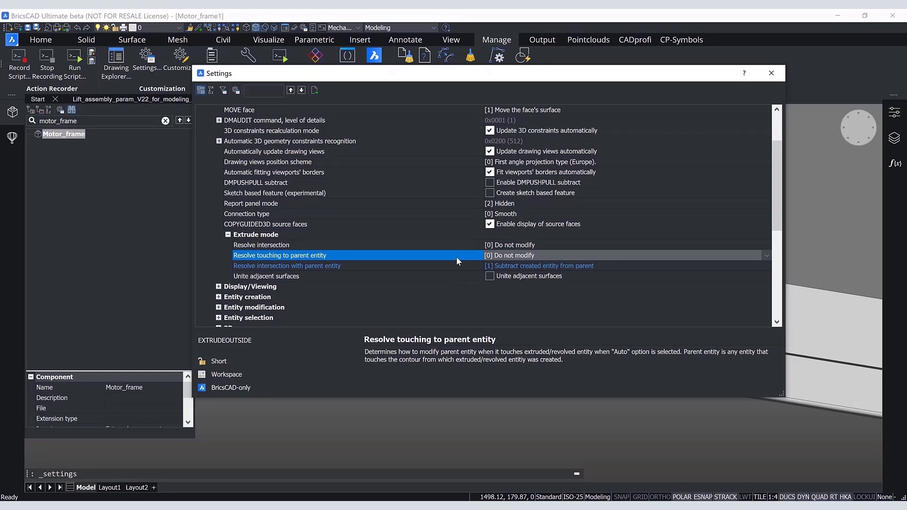
pyautogui.click(505, 256)
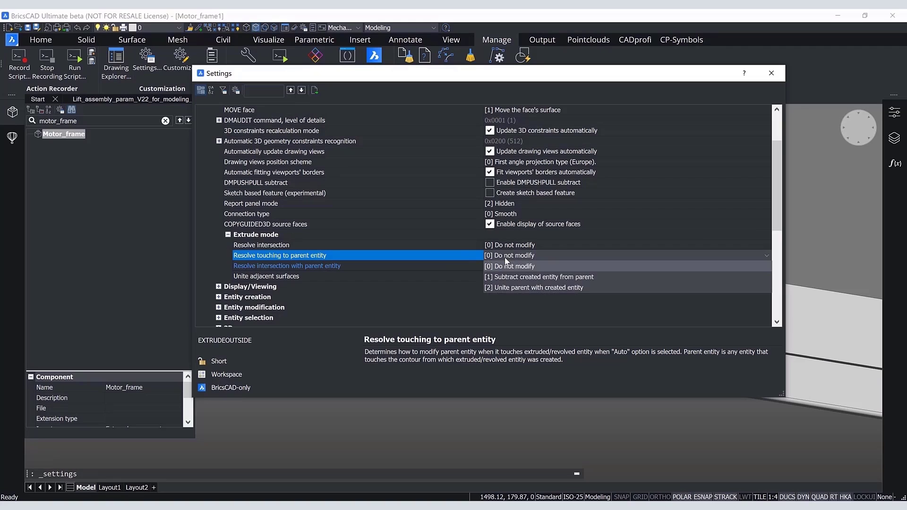
pyautogui.click(507, 288)
pyautogui.click(515, 245)
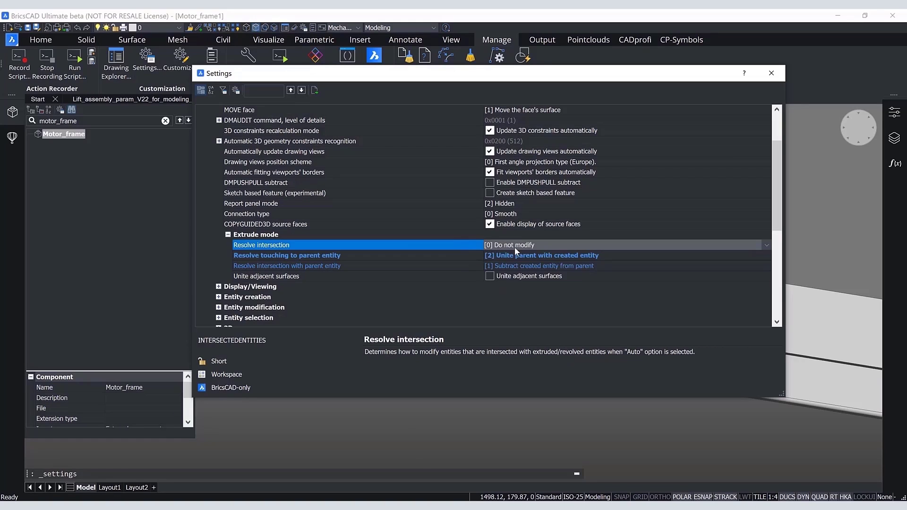
# Step: Set the Extrude mode option "Resolve intersection" to "Subtract from intersected" and close the settings
pyautogui.click(517, 245)
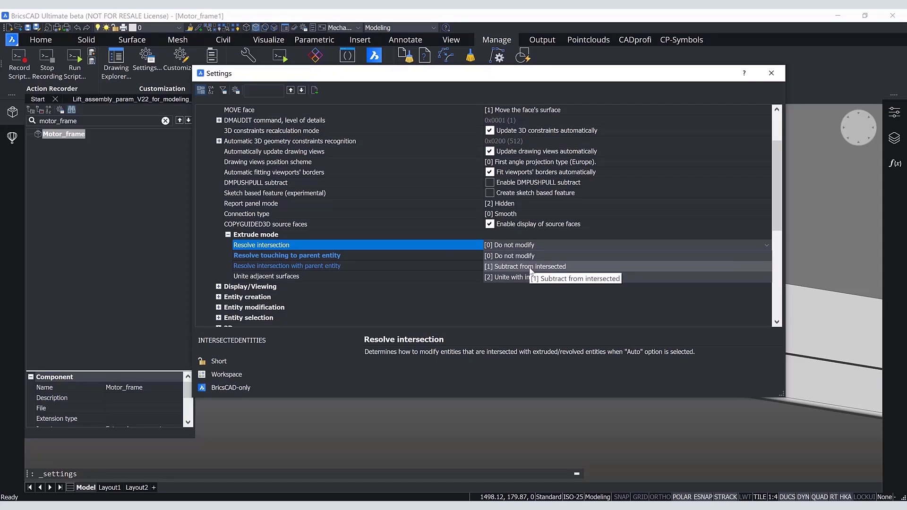
pyautogui.click(530, 267)
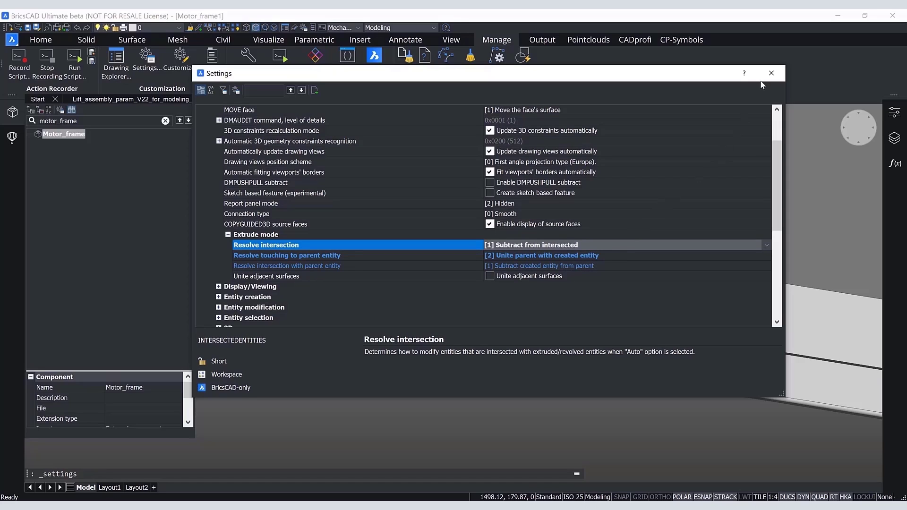
pyautogui.click(770, 73)
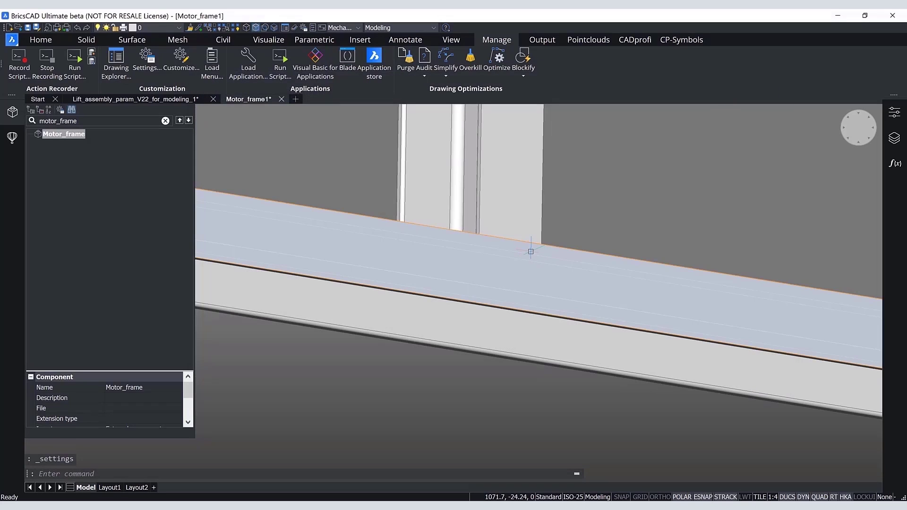
# Step: Extrude the hidden lower end face of the vertical post 20 mm down into the bottom beam
pyautogui.press('Tab')
pyautogui.press('Tab')
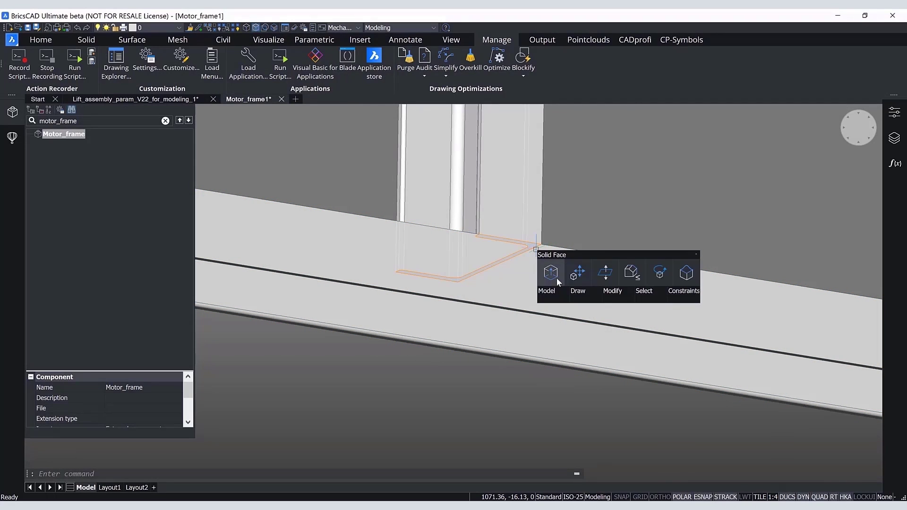
pyautogui.click(556, 278)
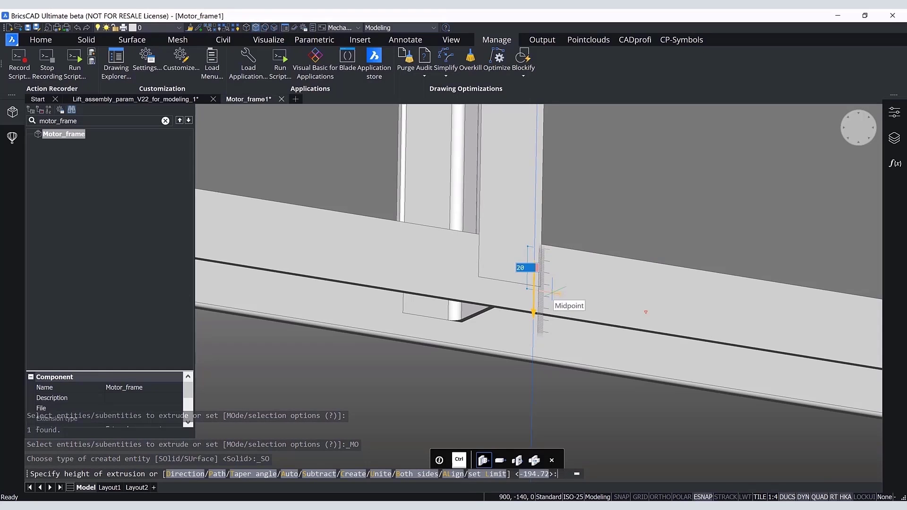
pyautogui.click(552, 293)
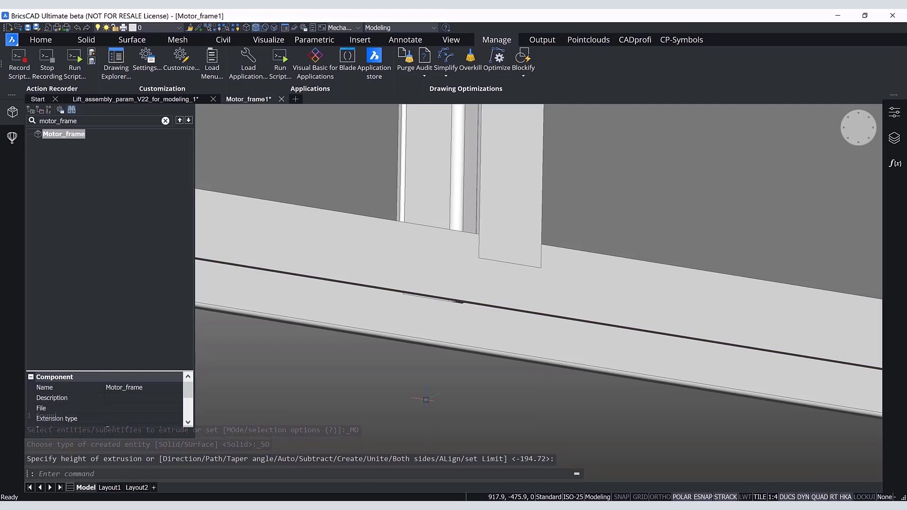
# Step: Hide the vertical post and examine the recess its extrusion cut into the bottom beam
pyautogui.keyDown('shift'); pyautogui.moveTo(427, 399); pyautogui.dragTo(603, 377, button='middle'); pyautogui.keyUp('shift')
pyautogui.click(563, 293)
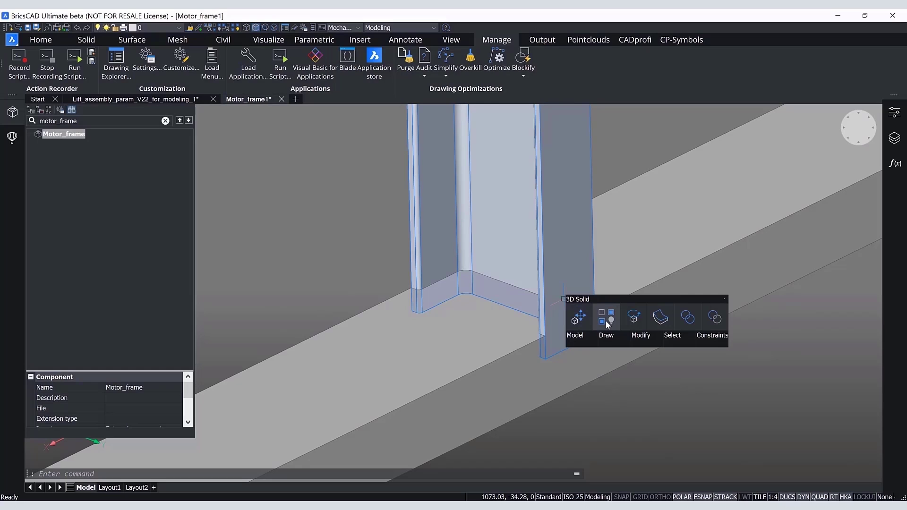
pyautogui.click(607, 319)
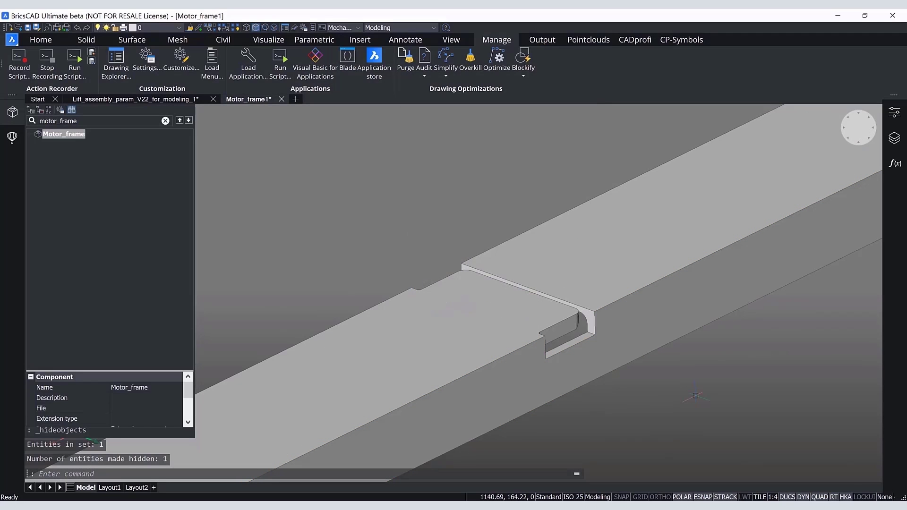
pyautogui.scroll(3, 694, 396)
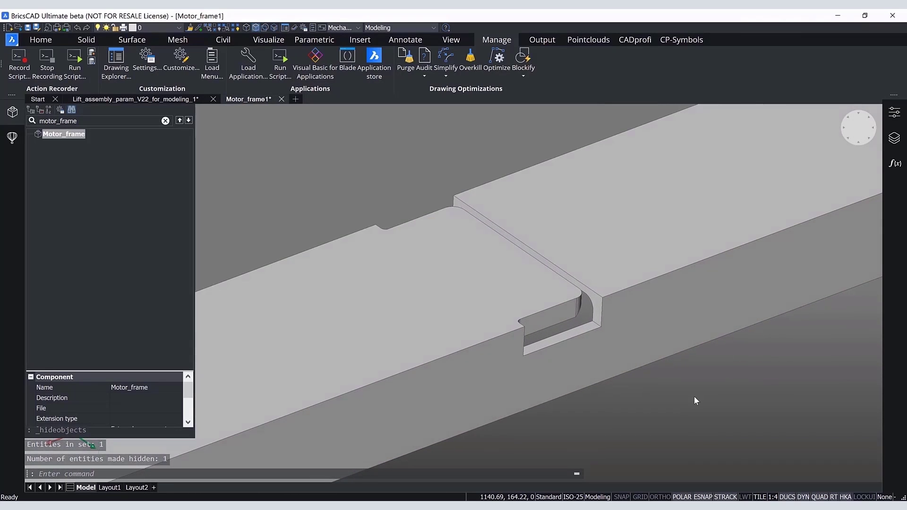
pyautogui.scroll(4, 690, 407)
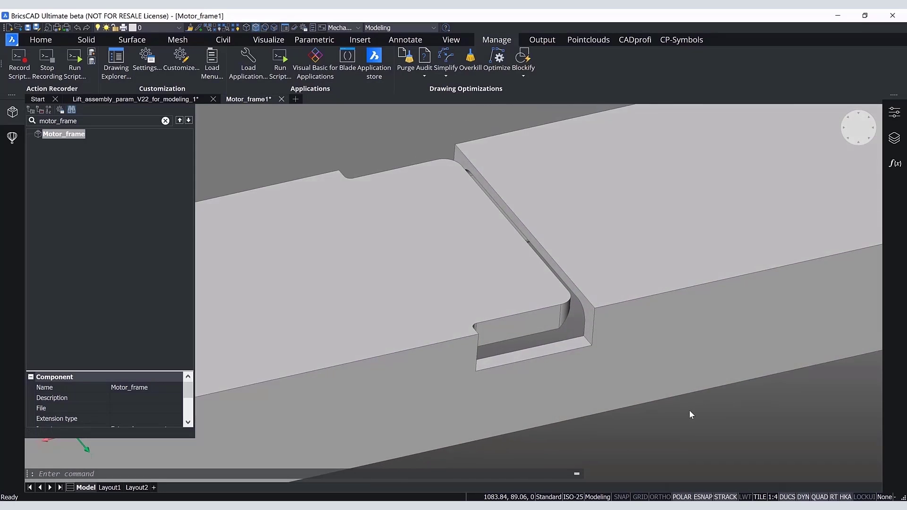
pyautogui.keyDown('shift'); pyautogui.moveTo(690, 410); pyautogui.dragTo(622, 446, button='middle'); pyautogui.keyUp('shift')
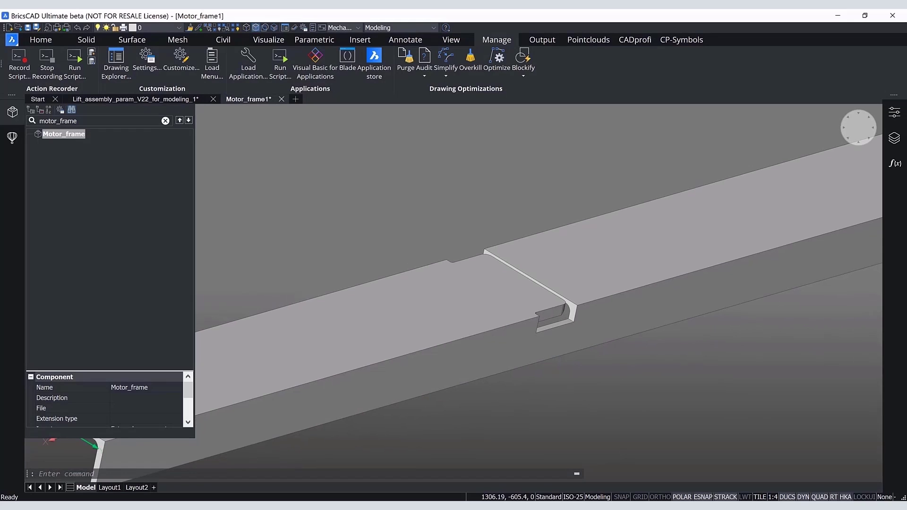
# Step: Show the hidden post again and return to an isometric view of the whole motor frame
pyautogui.click(234, 28)
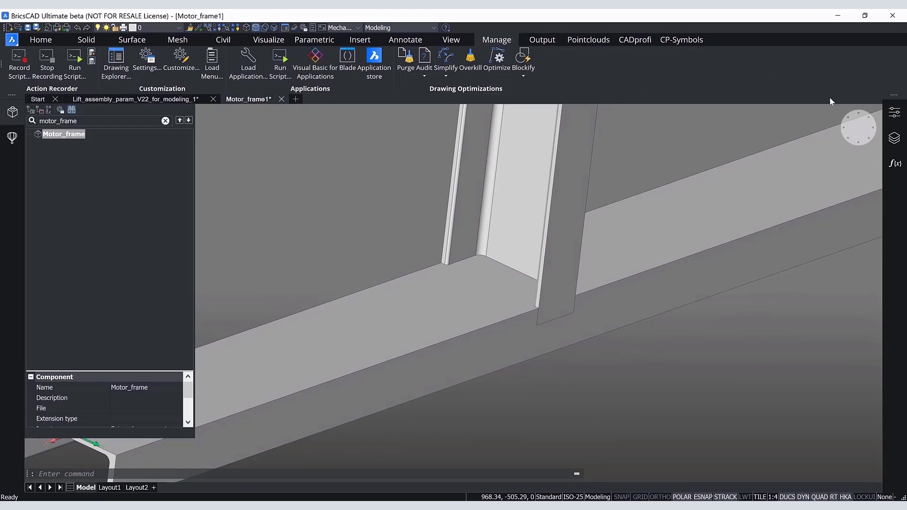
pyautogui.click(843, 114)
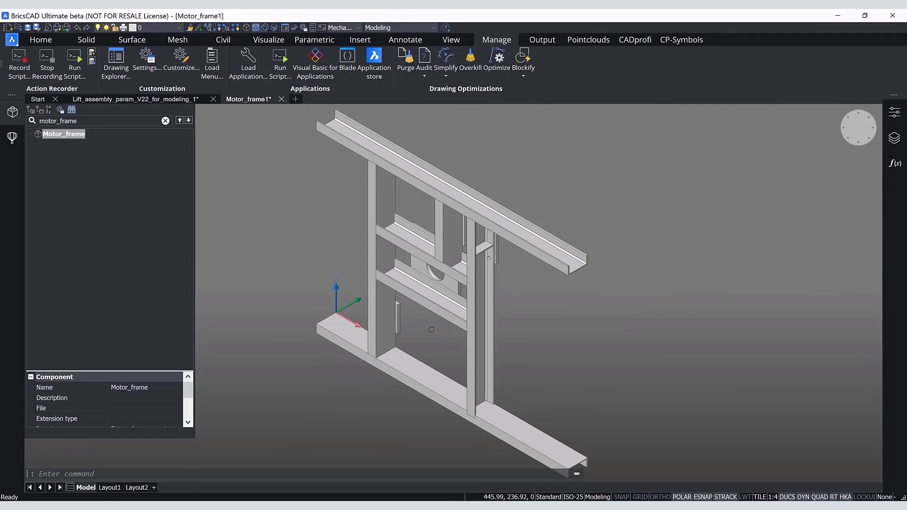
pyautogui.moveTo(431, 330); pyautogui.dragTo(562, 269, button='middle')
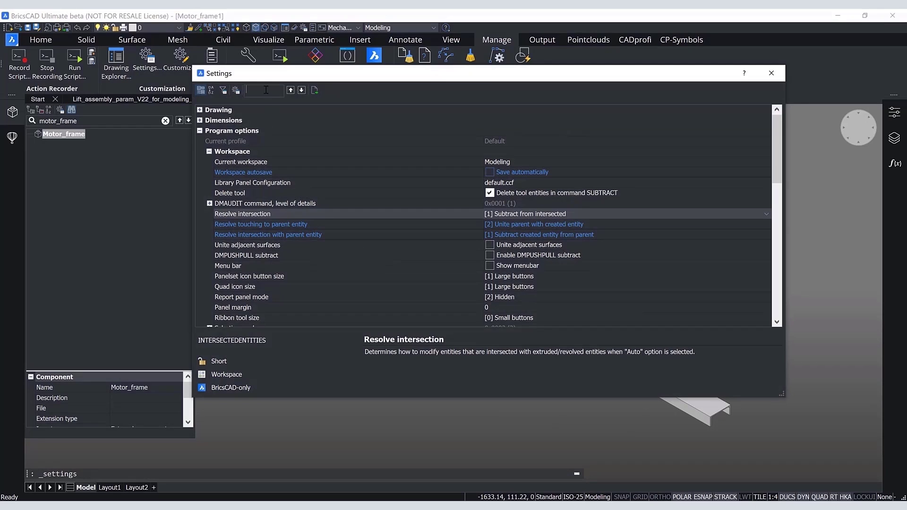
# Step: Find the Direct Modeling settings with "modeling", enable "Unite adjacent surfaces" under Extrude mode, and close the settings
pyautogui.write('modeling')
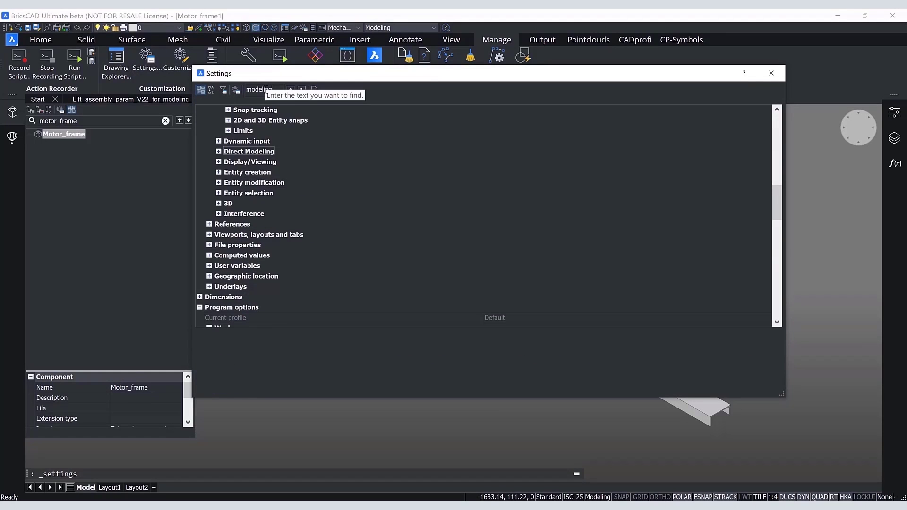
pyautogui.click(220, 152)
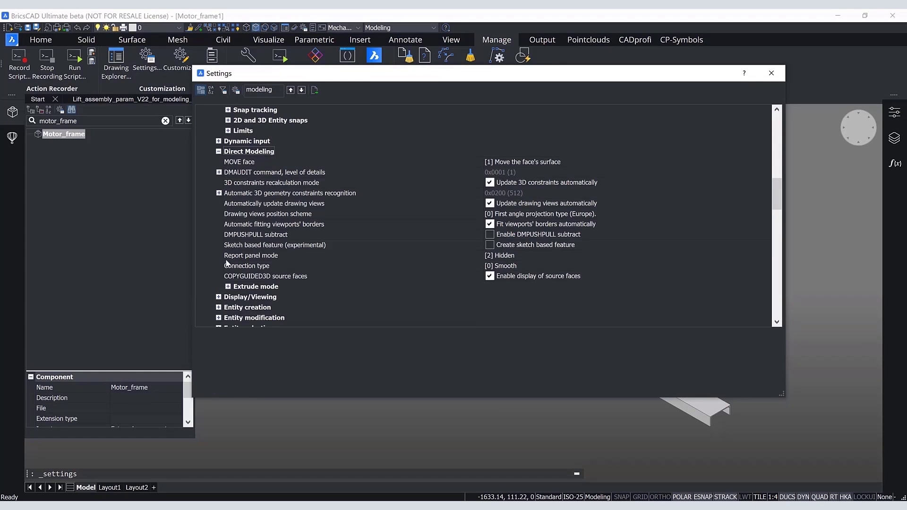
pyautogui.click(228, 287)
pyautogui.scroll(-4, 238, 284)
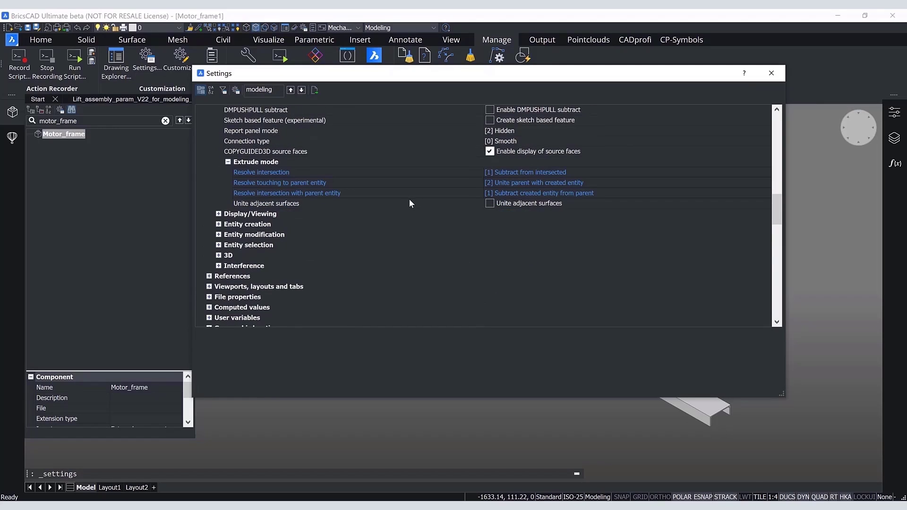
pyautogui.click(295, 204)
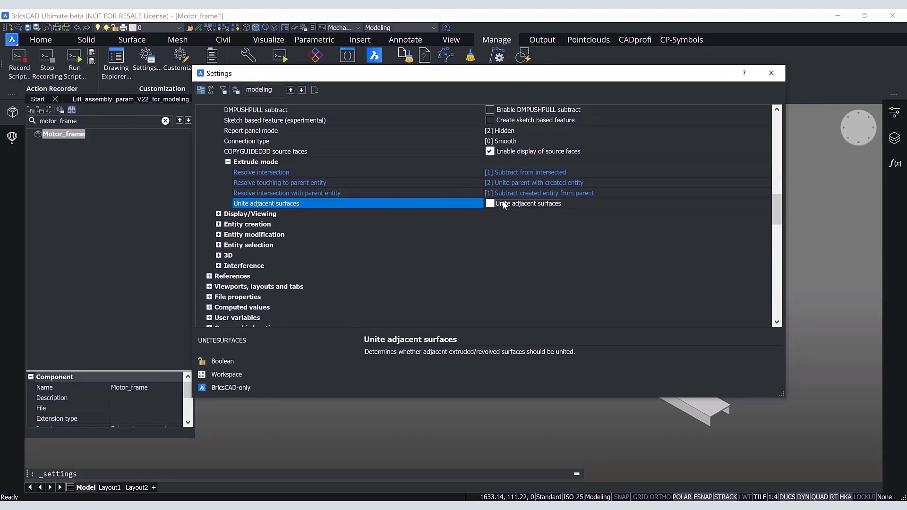
pyautogui.click(490, 203)
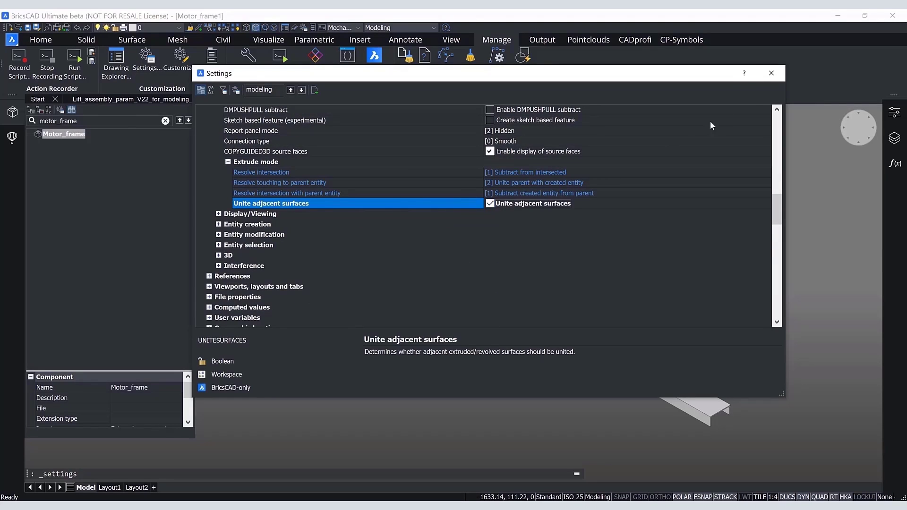
pyautogui.click(771, 73)
# Step: Draw a closed triangle from three lines in the empty space beside the motor frame
pyautogui.click(55, 40)
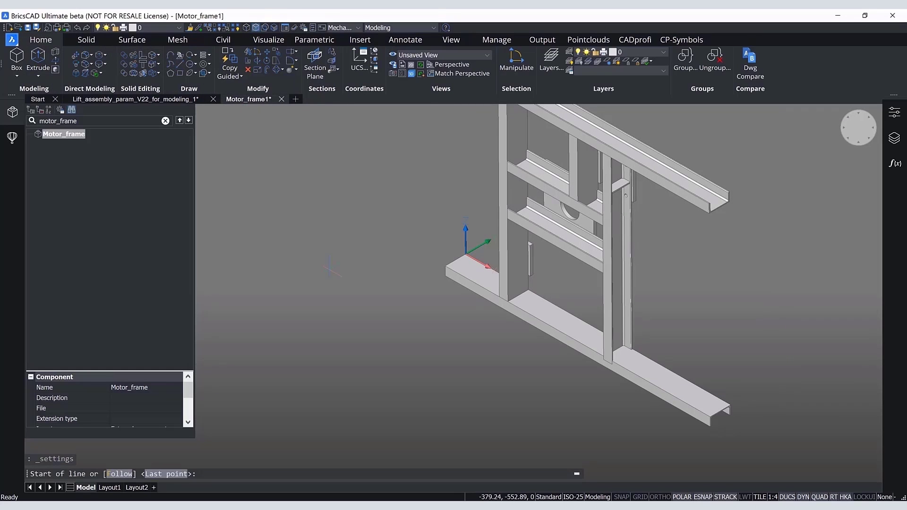
pyautogui.click(180, 64)
pyautogui.click(285, 341)
pyautogui.click(362, 256)
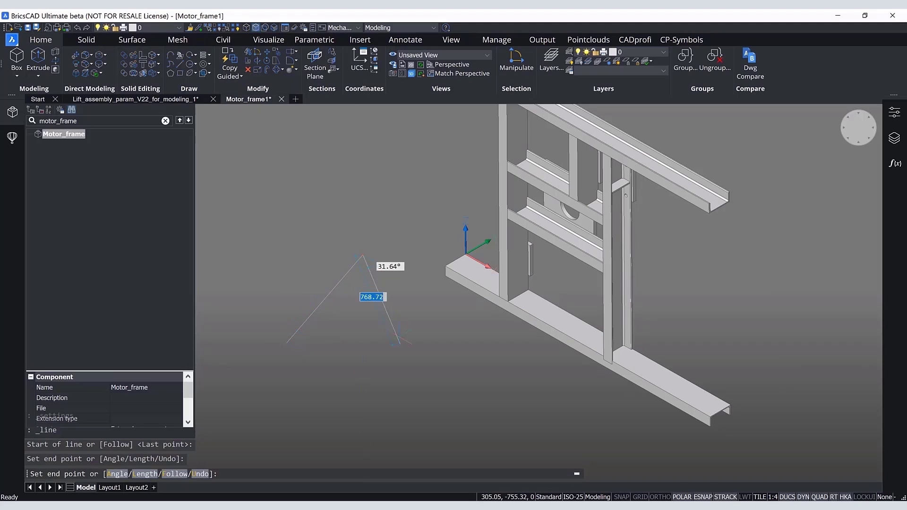
pyautogui.click(422, 396)
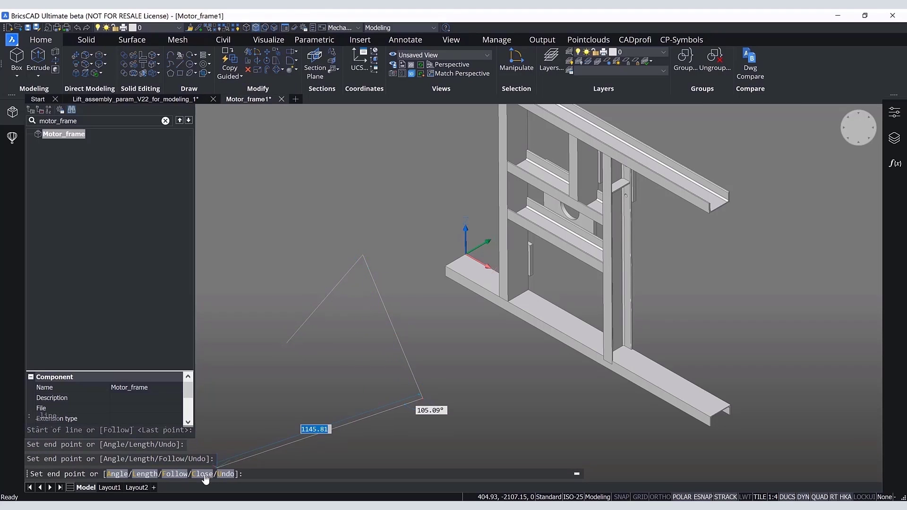
pyautogui.write('C')
pyautogui.press('Return')
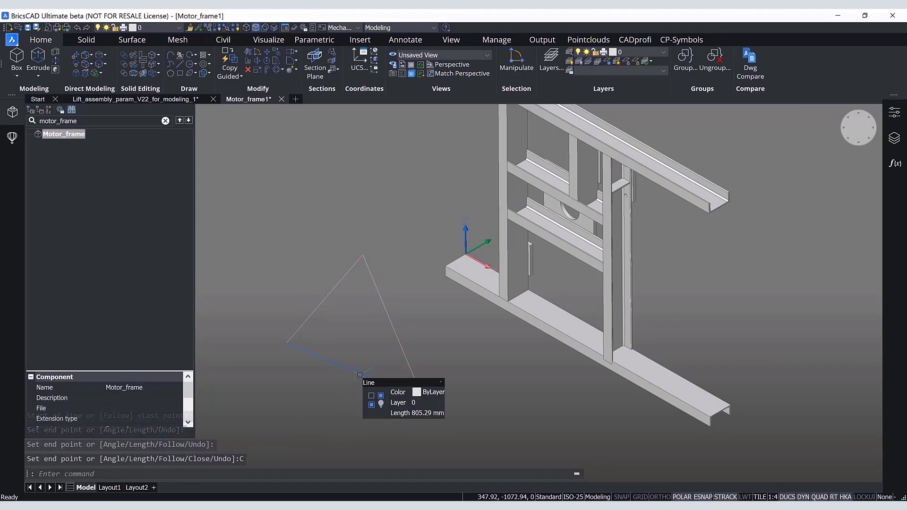
# Step: Select the triangle's sides one at a time to check whether they are separate entities, clearing each selection
pyautogui.click(359, 378)
pyautogui.press('Escape')
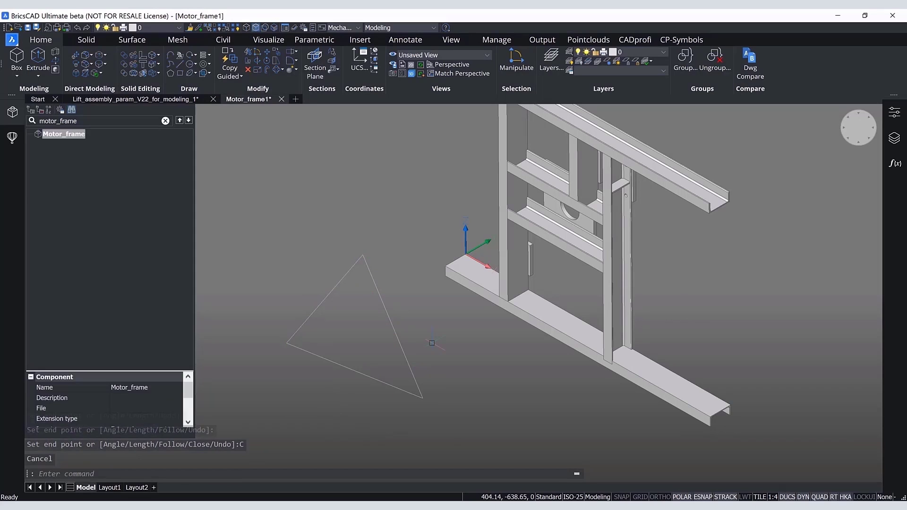
pyautogui.click(406, 346)
pyautogui.press('Escape')
pyautogui.click(323, 299)
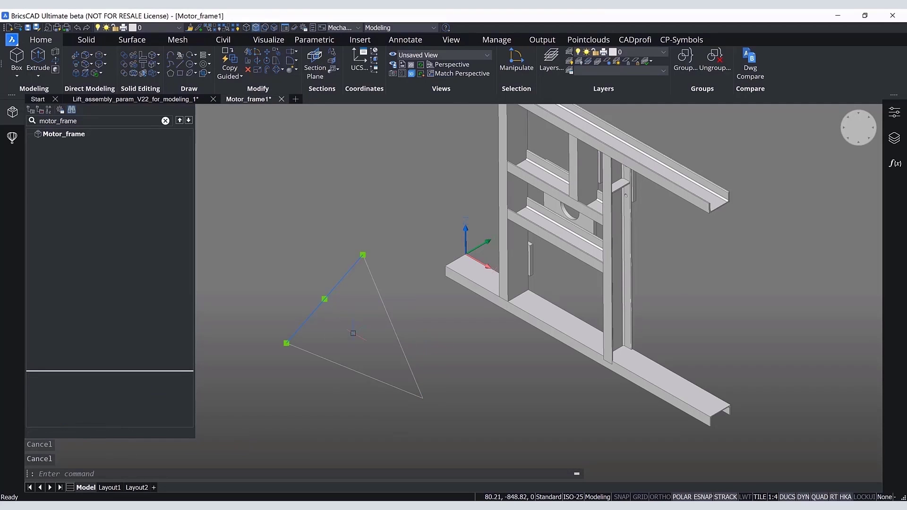
pyautogui.press('Escape')
# Step: Extrude all three triangle lines upward together as surfaces
pyautogui.moveTo(456, 421); pyautogui.dragTo(281, 312)
pyautogui.moveTo(196, 147)
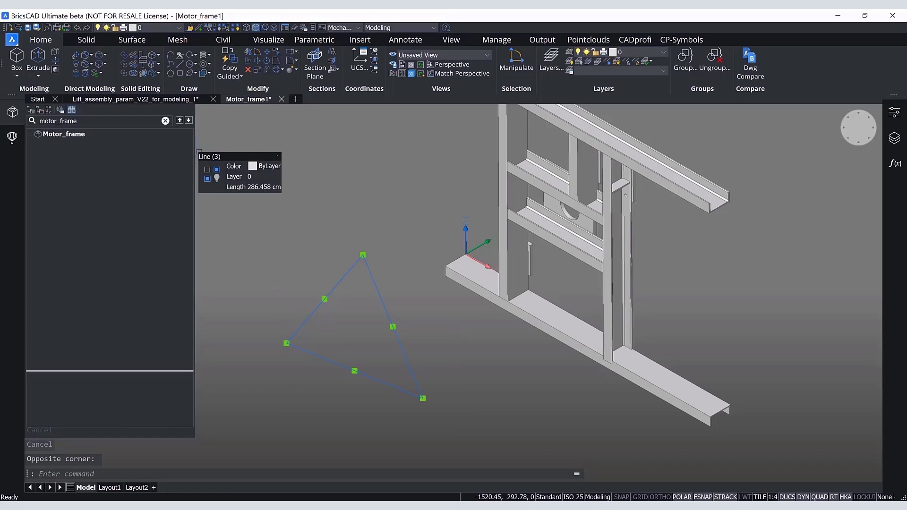
pyautogui.moveTo(325, 238)
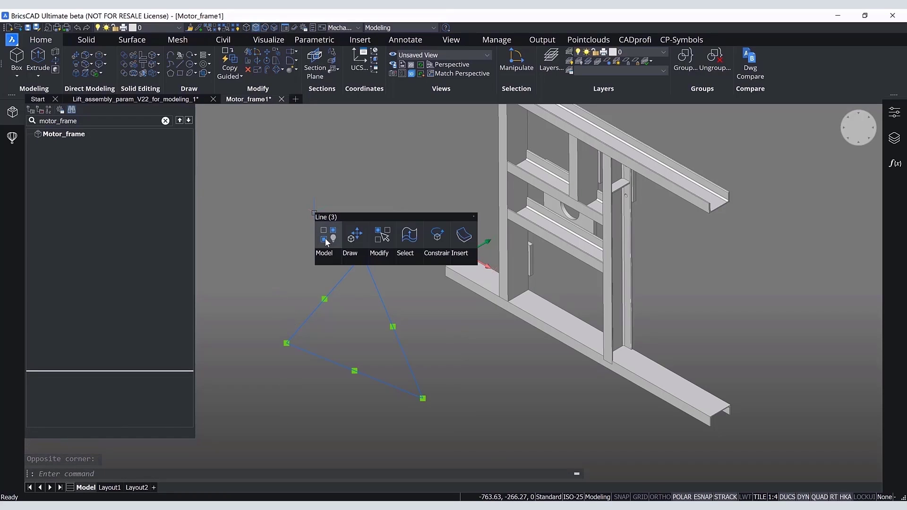
pyautogui.click(408, 236)
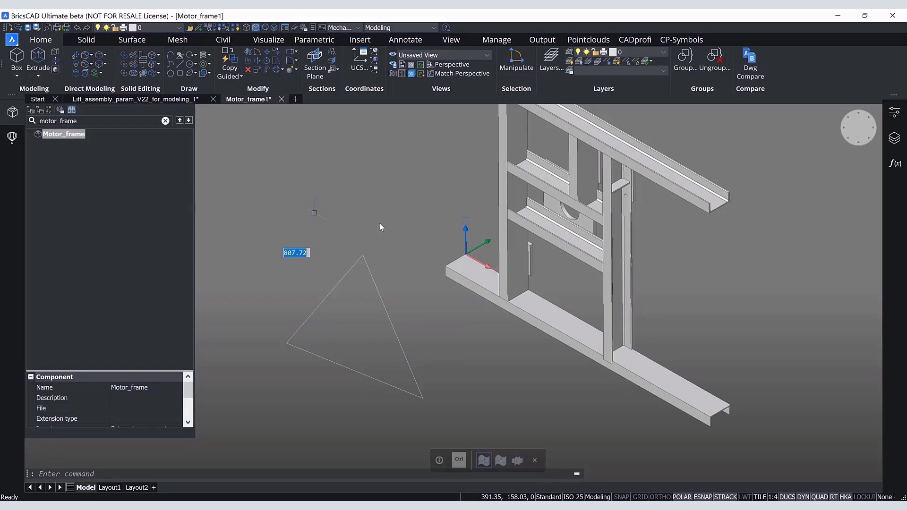
pyautogui.click(439, 230)
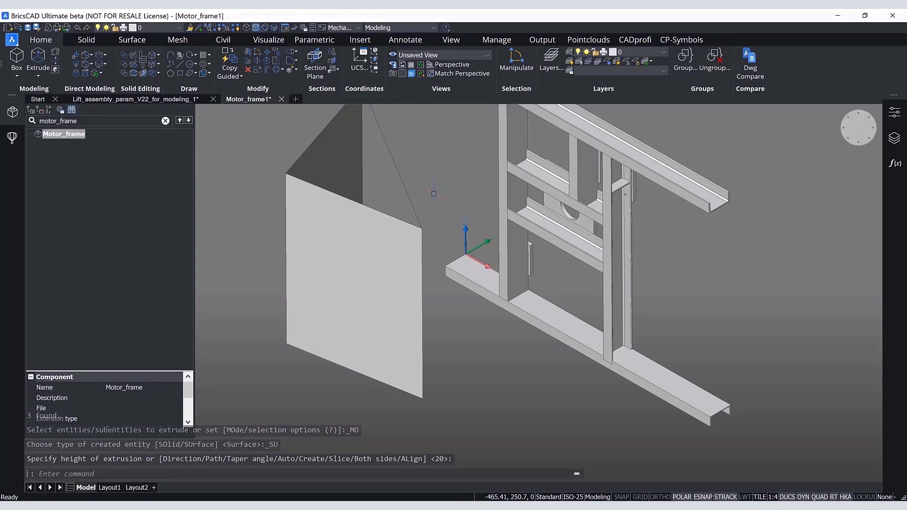
# Step: Select the extruded surface to check whether its three sides form one entity, and clear the selection
pyautogui.moveTo(423, 175); pyautogui.dragTo(444, 229, button='middle')
pyautogui.moveTo(415, 233)
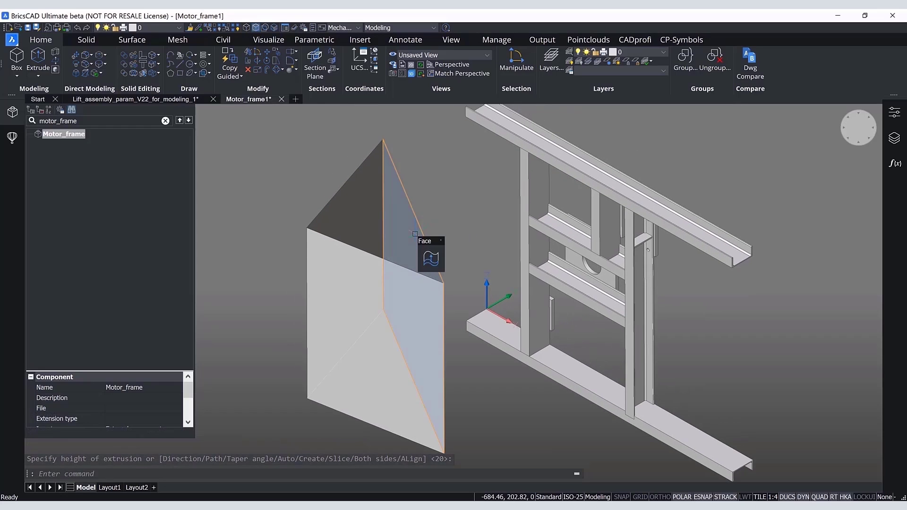
pyautogui.click(411, 237)
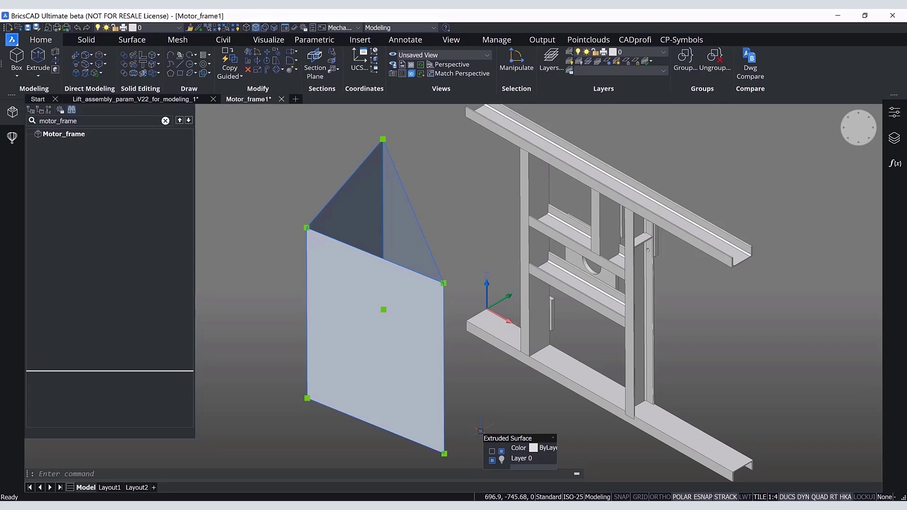
pyautogui.press('Escape')
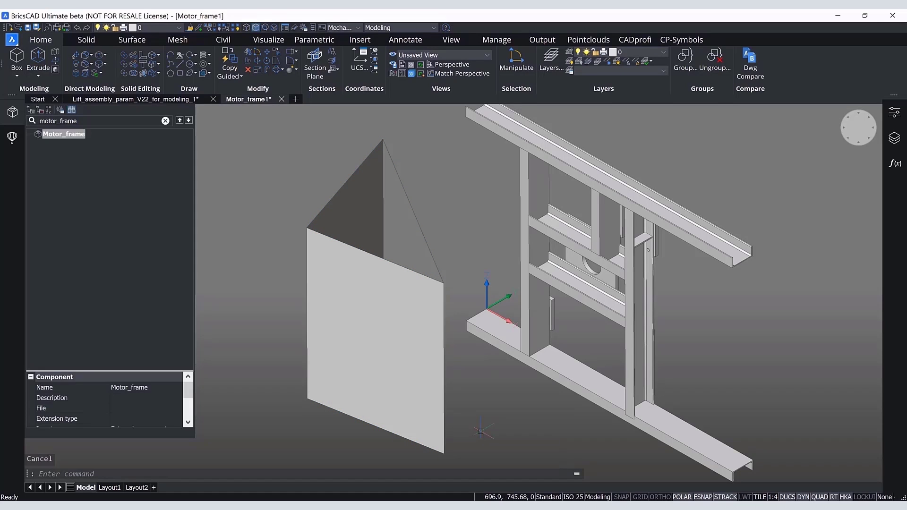
# Step: Search the settings for "modeling" and examine the Direct Modeling options, including COPYGUIDED3D source faces and Sketch based feature
pyautogui.click(494, 40)
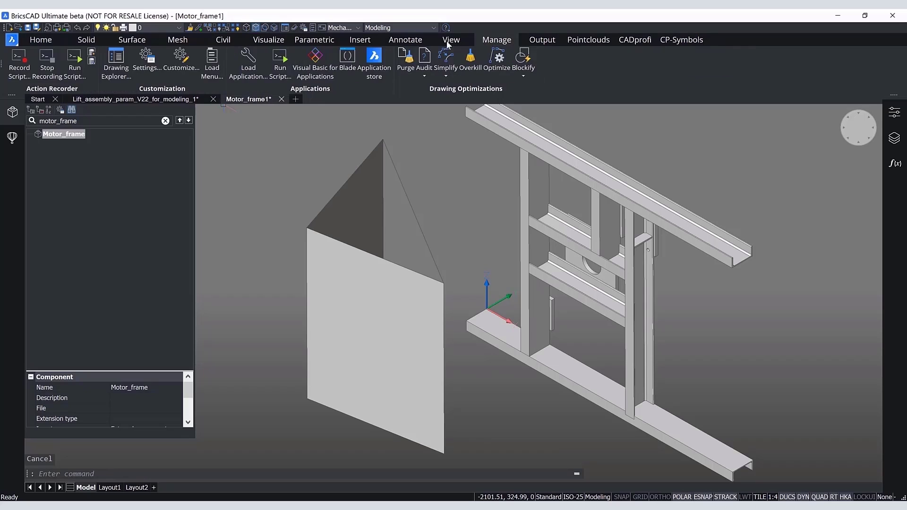
pyautogui.click(147, 61)
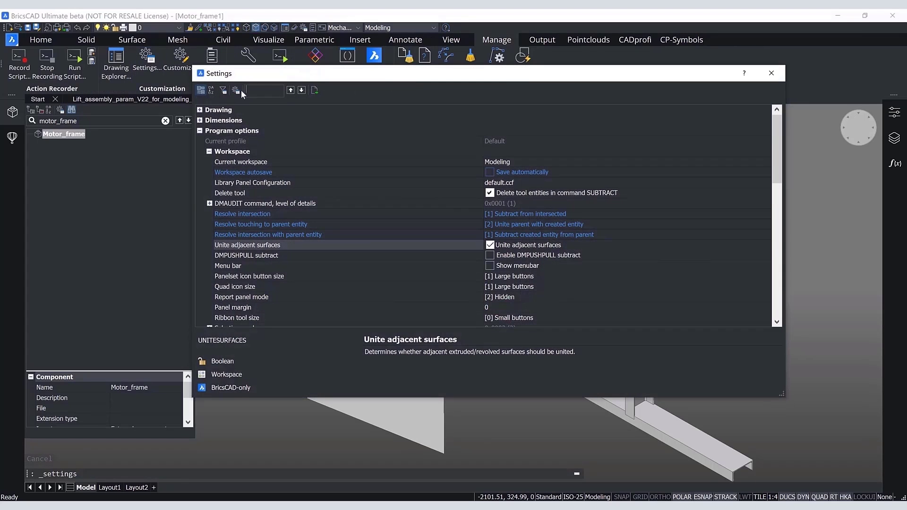
pyautogui.click(263, 88)
pyautogui.write('modeling')
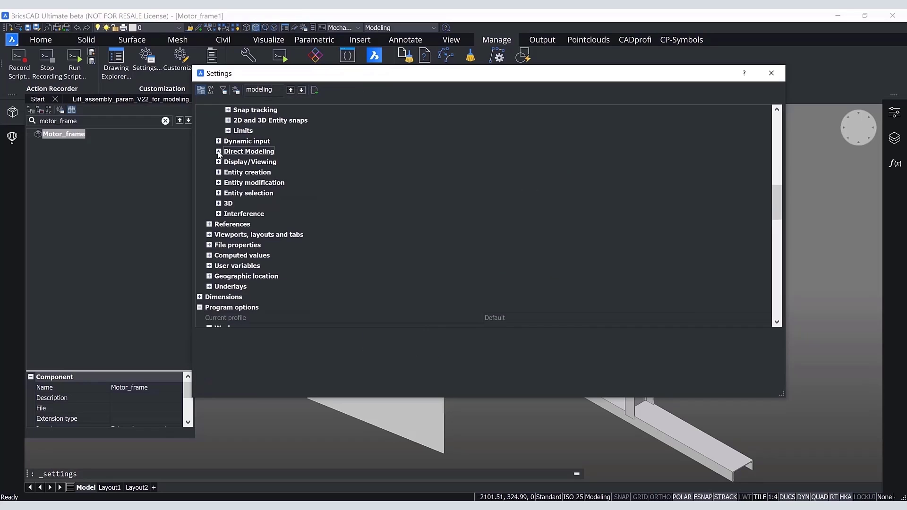
pyautogui.doubleClick(233, 152)
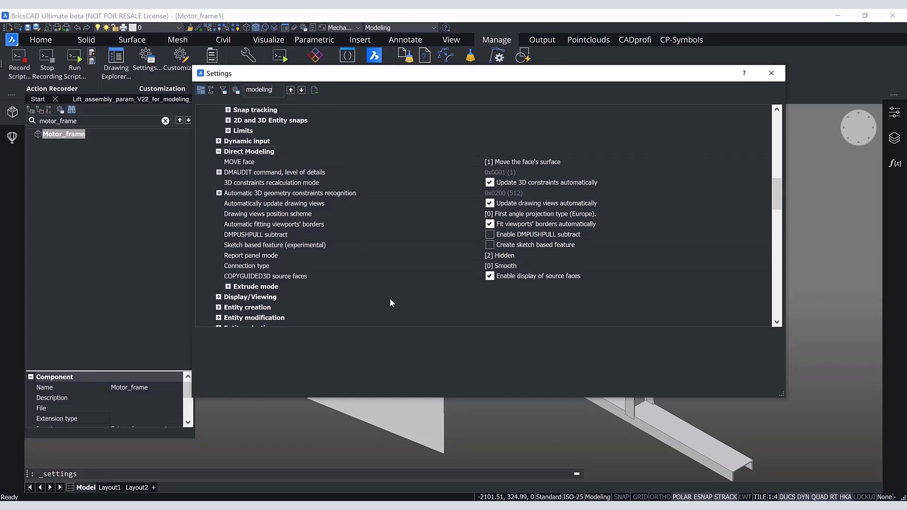
pyautogui.click(379, 279)
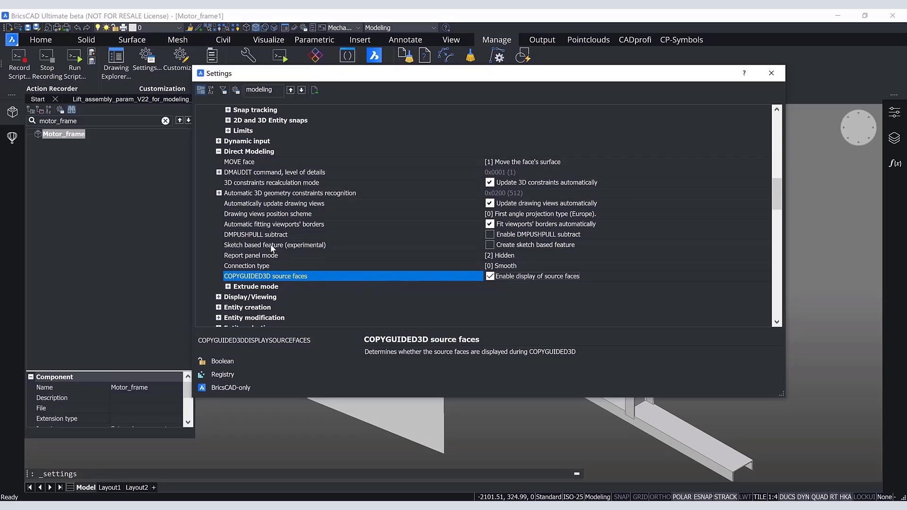
pyautogui.click(330, 245)
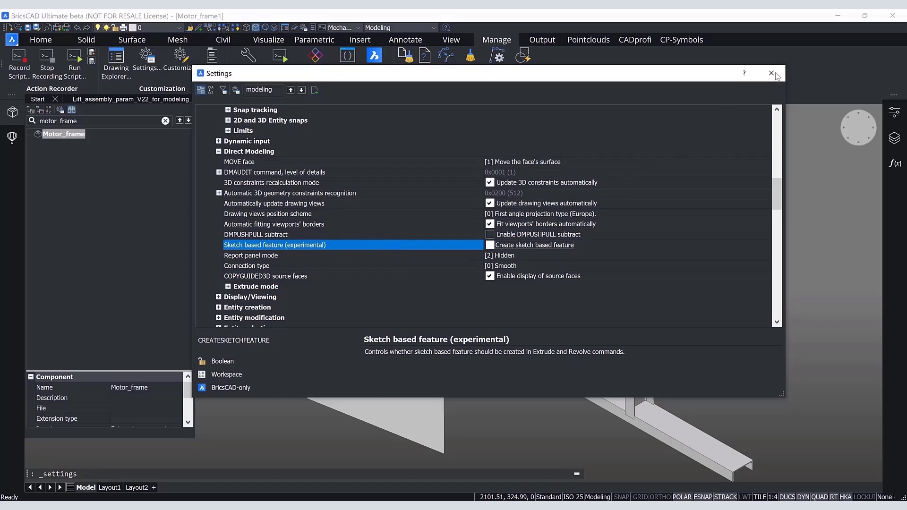
pyautogui.click(775, 74)
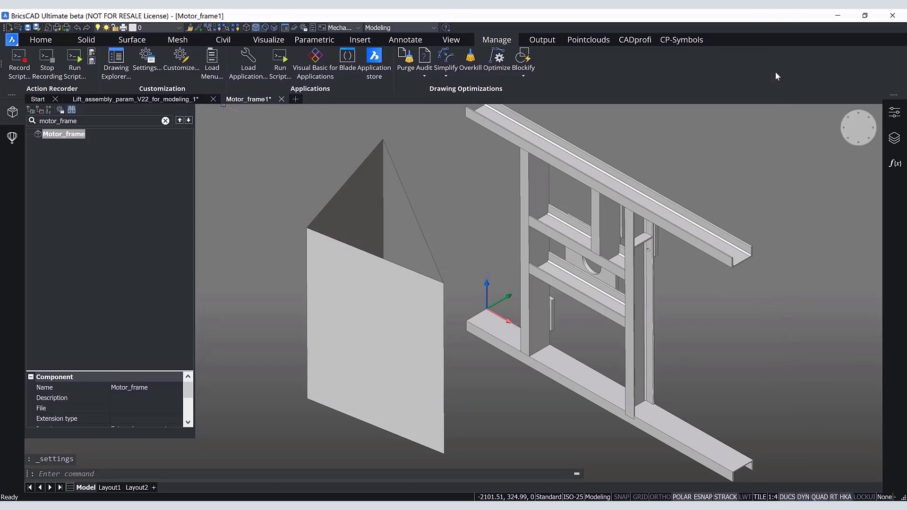
# Step: In the Lift_assembly drawing, search the component tree for "winch" and open a copy of Winch_assembly
pyautogui.click(191, 101)
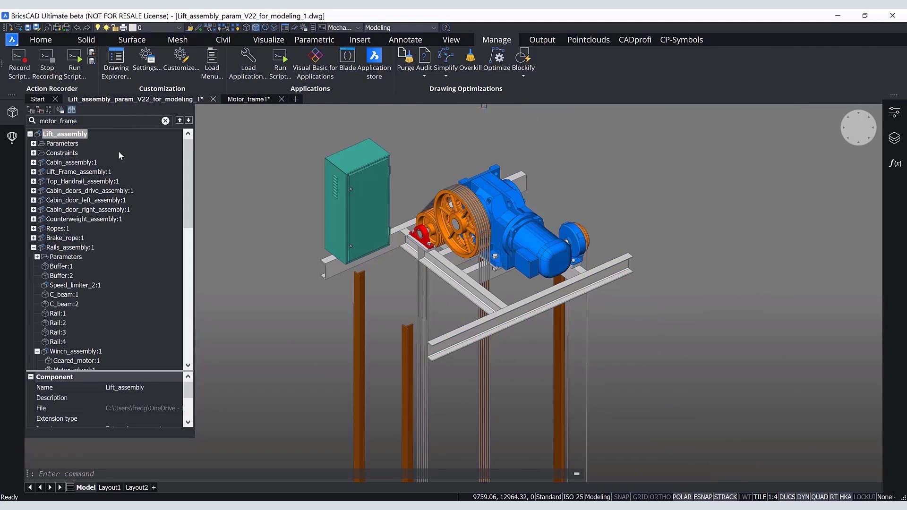
pyautogui.click(162, 122)
pyautogui.write('winch')
pyautogui.press('Return')
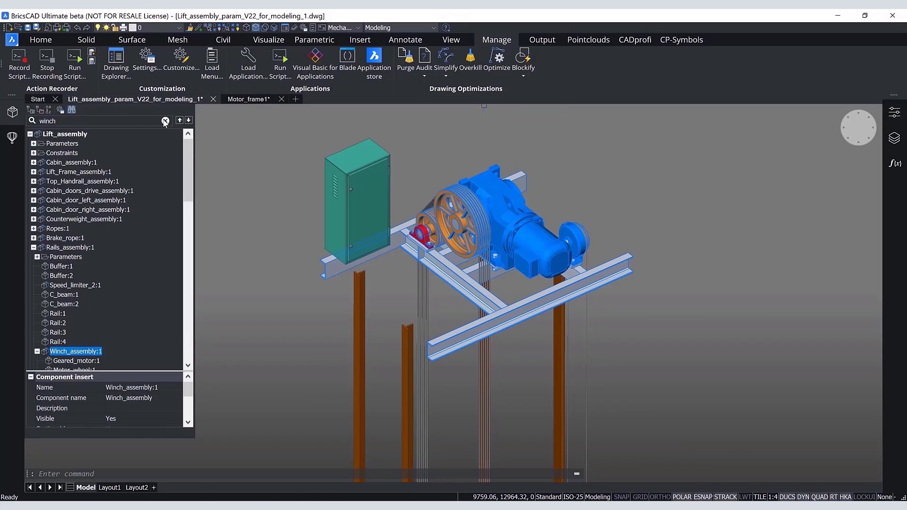
pyautogui.rightClick(90, 353)
# Step: Search the winch assembly's component tree for "motor_wheel" and open a copy of Motor_wheel
pyautogui.click(149, 124)
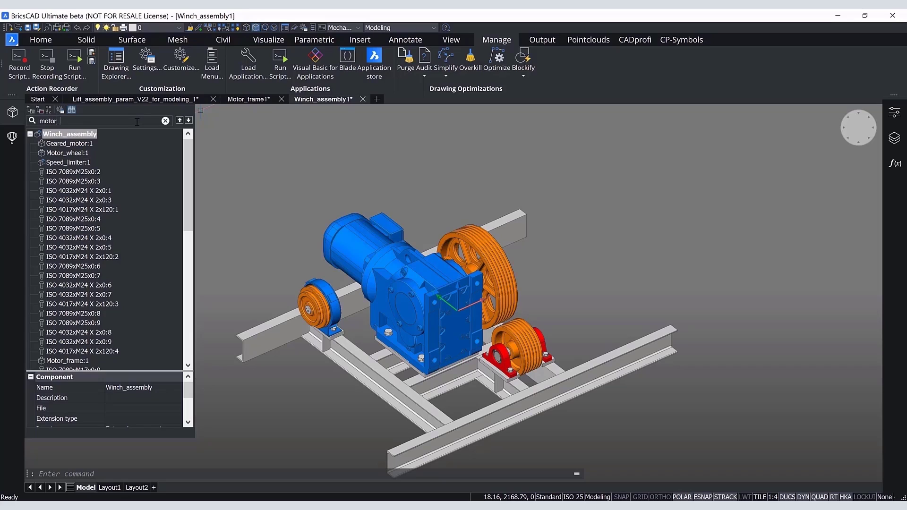
pyautogui.write('el')
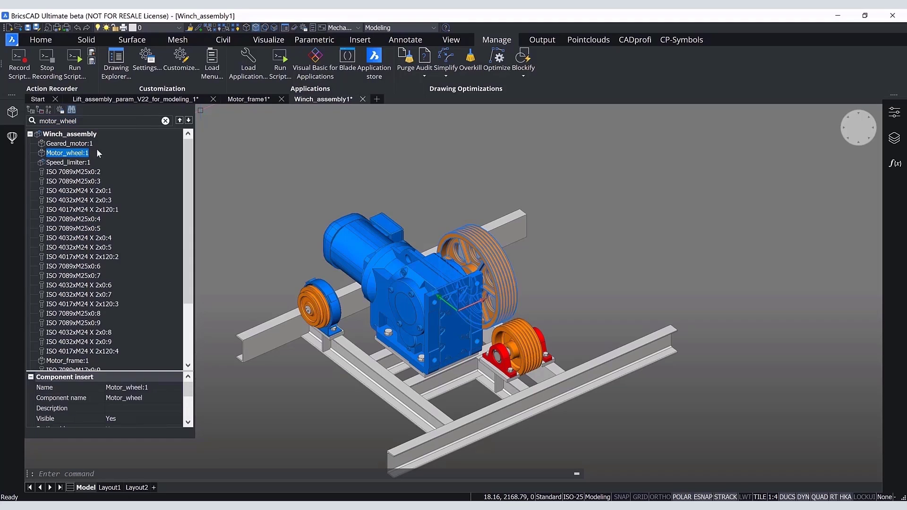
pyautogui.rightClick(82, 154)
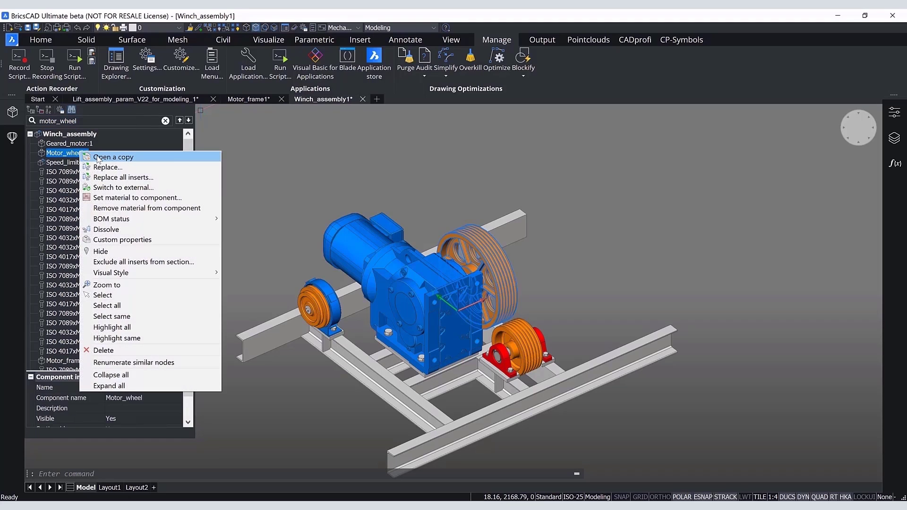
pyautogui.click(99, 158)
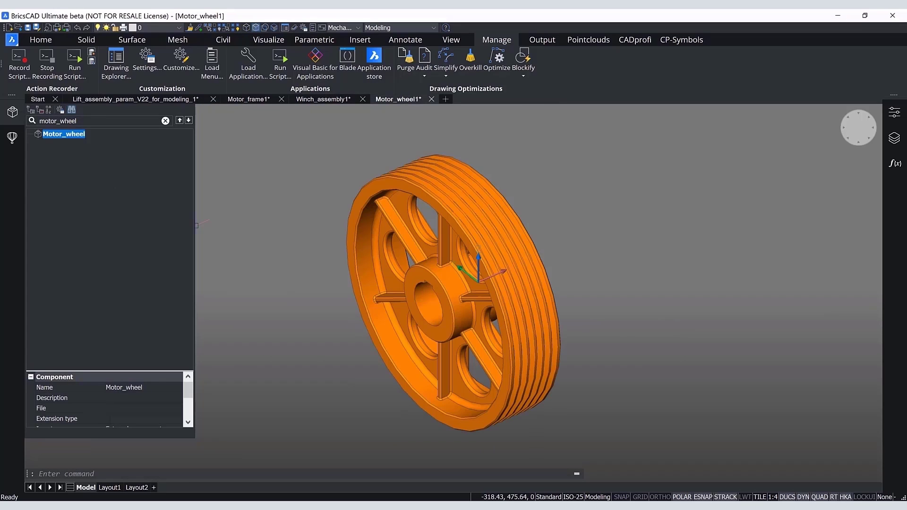
# Step: Delete the fillet faces where the web meets the hub, in one sector between two spokes of the wheel
pyautogui.keyDown('shift'); pyautogui.moveTo(610, 301); pyautogui.dragTo(492, 297, button='middle'); pyautogui.keyUp('shift')
pyautogui.scroll(10, 465, 284)
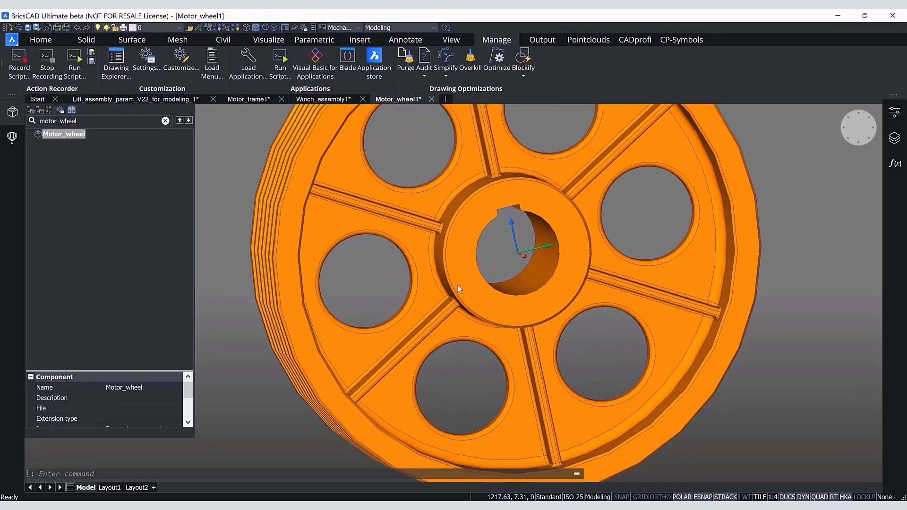
pyautogui.scroll(10, 430, 254)
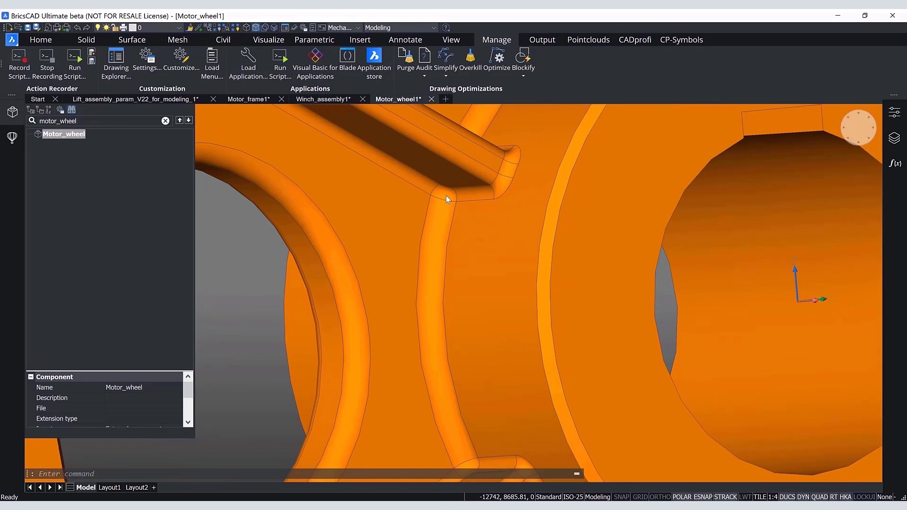
pyautogui.click(446, 197)
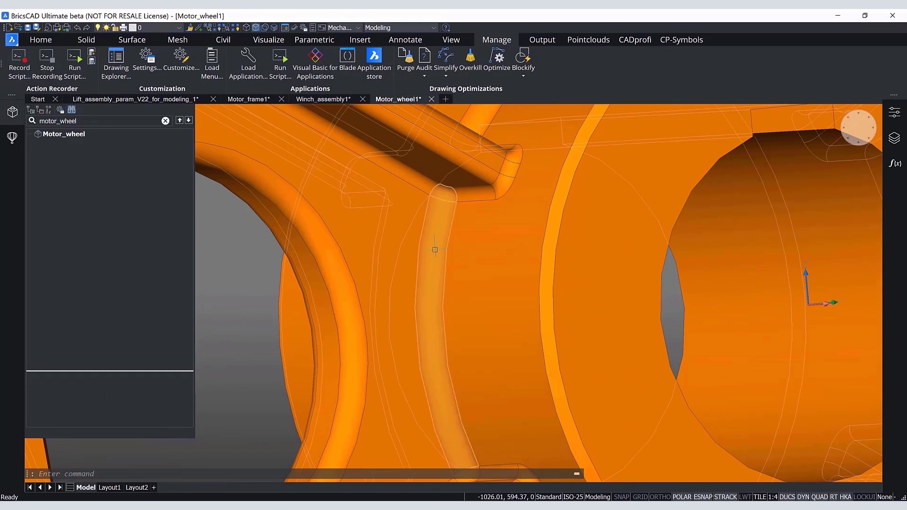
pyautogui.keyDown('shift'); pyautogui.moveTo(446, 203); pyautogui.dragTo(464, 418, button='middle'); pyautogui.keyUp('shift')
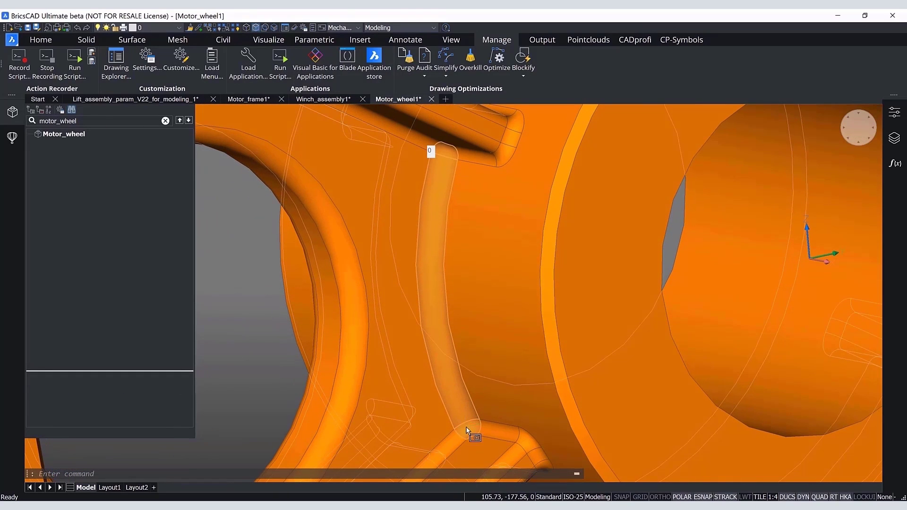
pyautogui.press('Delete')
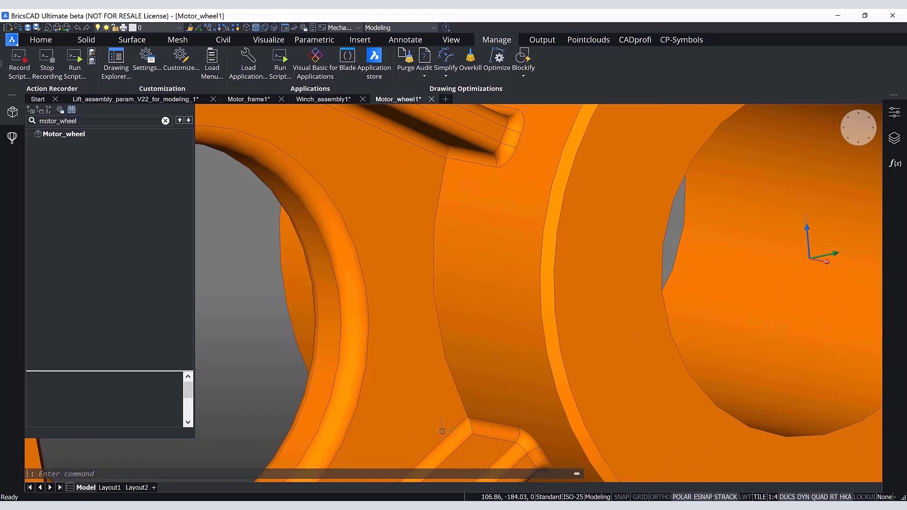
# Step: Delete the fillet faces around the edges of the round hole in the same wheel sector
pyautogui.moveTo(465, 428)
pyautogui.keyDown('shift'); pyautogui.mouseDown(button='middle')
pyautogui.moveTo(369, 373)
pyautogui.moveTo(416, 362)
pyautogui.moveTo(365, 368)
pyautogui.mouseUp(button='middle'); pyautogui.keyUp('shift')
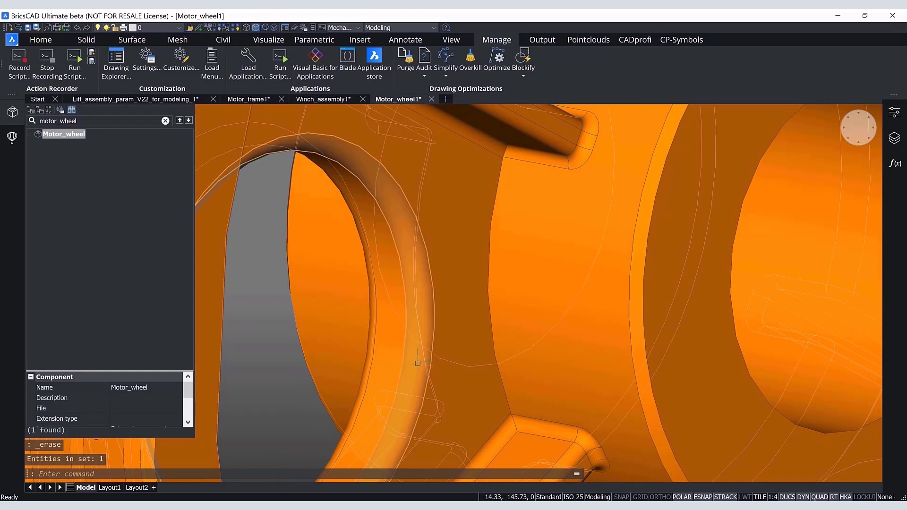
pyautogui.click(365, 368)
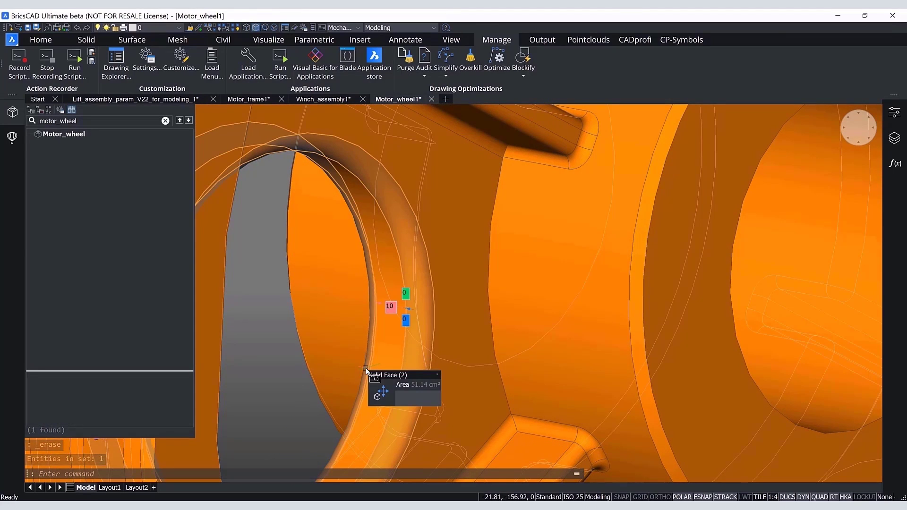
pyautogui.press('Delete')
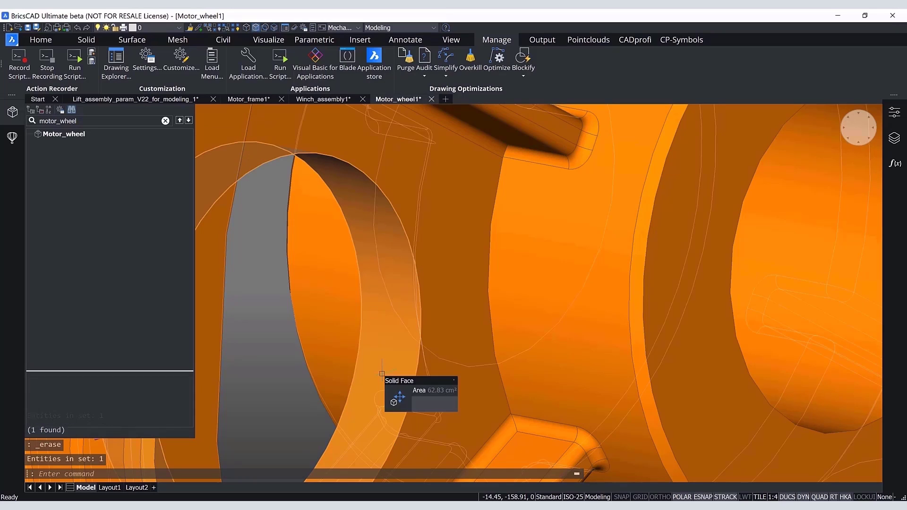
# Step: Delete the round hole's cylindrical face from the web and the chamfer face on the hub's outer edge
pyautogui.click(382, 373)
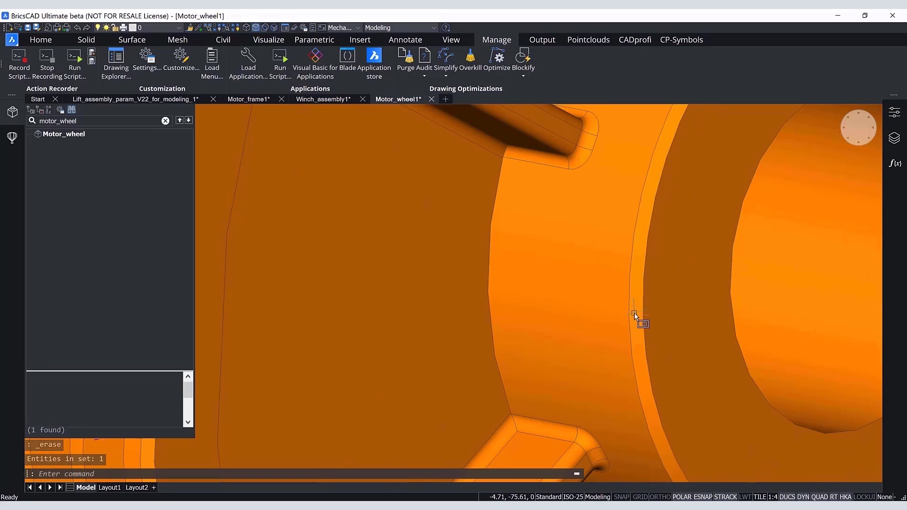
pyautogui.click(632, 314)
pyautogui.scroll(-3, 548, 321)
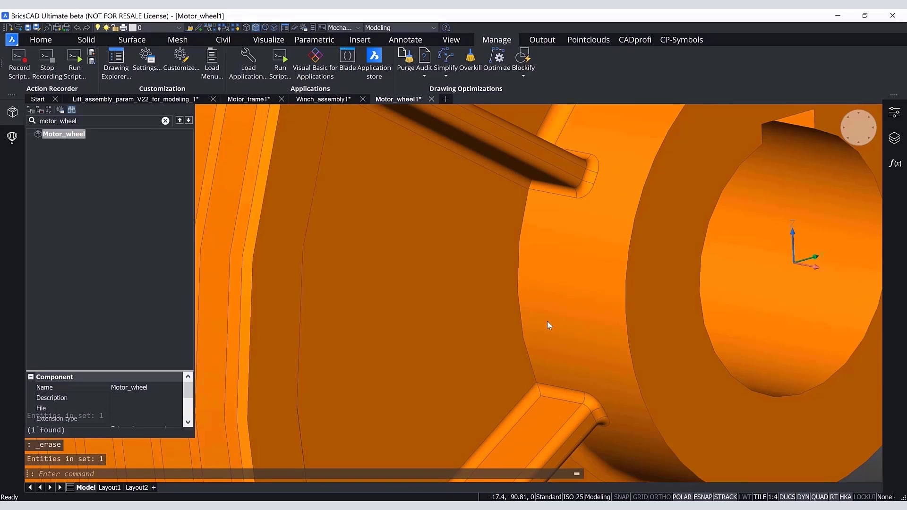
# Step: Delete the fillet faces where the web meets the outer rim, between the two spokes of that sector
pyautogui.keyDown('shift'); pyautogui.moveTo(547, 321); pyautogui.dragTo(495, 149, button='middle'); pyautogui.keyUp('shift')
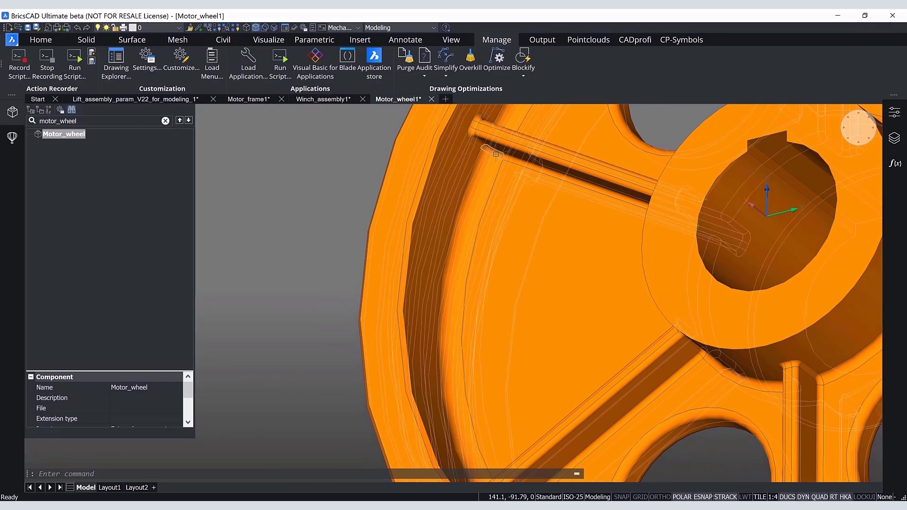
pyautogui.click(478, 173)
pyautogui.moveTo(445, 455); pyautogui.dragTo(506, 227, button='middle')
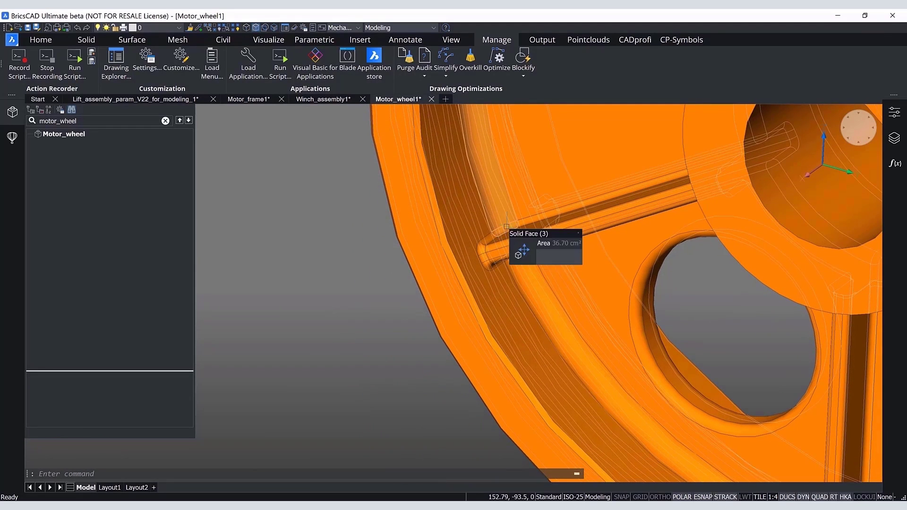
pyautogui.press('Delete')
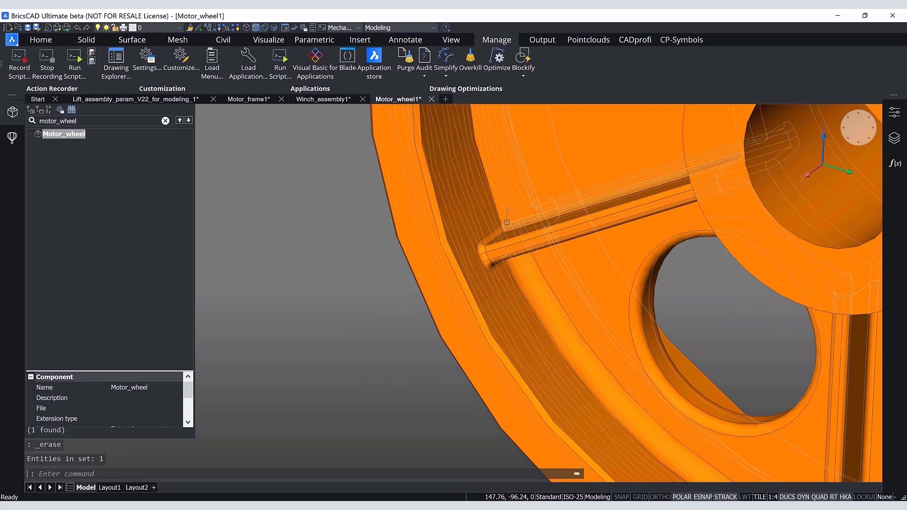
# Step: Delete the narrow edge face running along the inner side of the wheel's grooved rim
pyautogui.moveTo(494, 216)
pyautogui.keyDown('shift'); pyautogui.mouseDown(button='middle')
pyautogui.moveTo(423, 258)
pyautogui.moveTo(393, 324)
pyautogui.moveTo(415, 309)
pyautogui.moveTo(485, 327)
pyautogui.mouseUp(button='middle'); pyautogui.keyUp('shift')
pyautogui.click(413, 247)
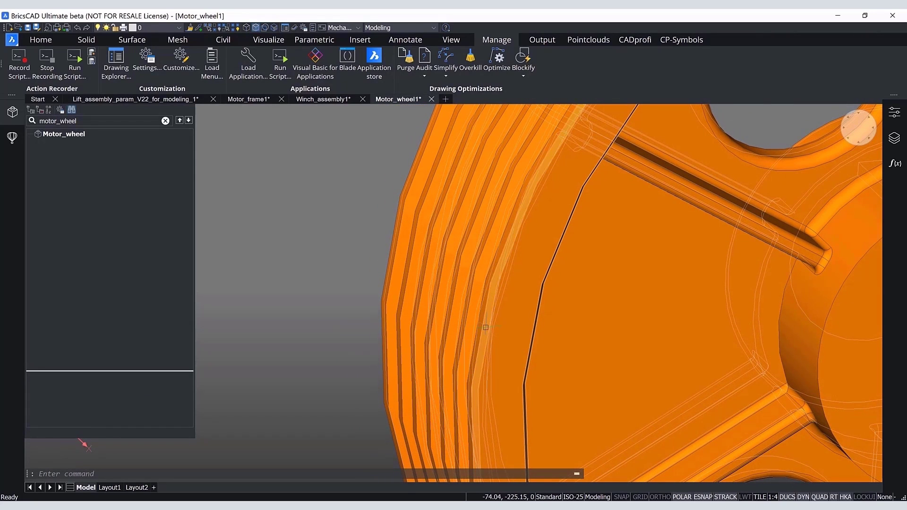
pyautogui.click(486, 327)
pyautogui.press('Delete')
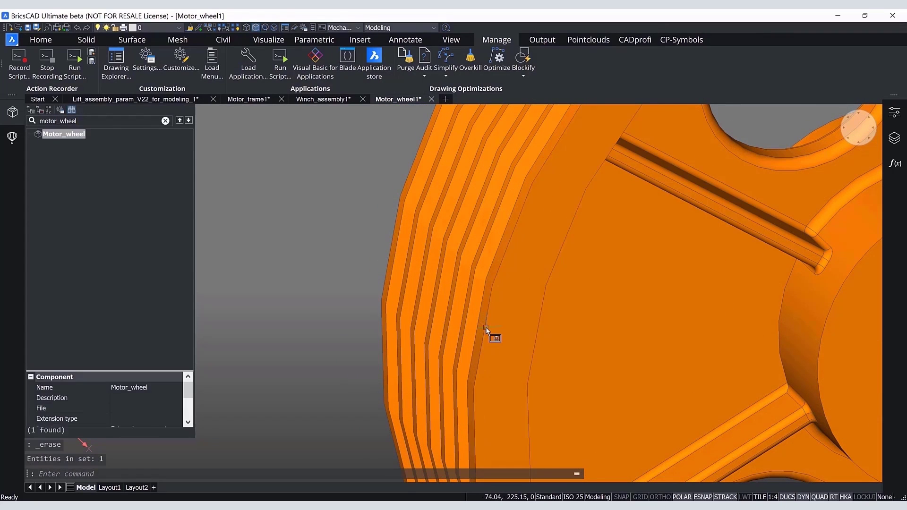
# Step: On the wheel's opposite side, delete the sector's rim fillet faces together with the rim's inner edge face
pyautogui.moveTo(486, 326)
pyautogui.keyDown('shift'); pyautogui.mouseDown(button='middle')
pyautogui.moveTo(482, 339)
pyautogui.moveTo(384, 373)
pyautogui.moveTo(483, 313)
pyautogui.moveTo(514, 313)
pyautogui.moveTo(506, 318)
pyautogui.moveTo(587, 263)
pyautogui.moveTo(616, 212)
pyautogui.moveTo(602, 212)
pyautogui.mouseUp(button='middle'); pyautogui.keyUp('shift')
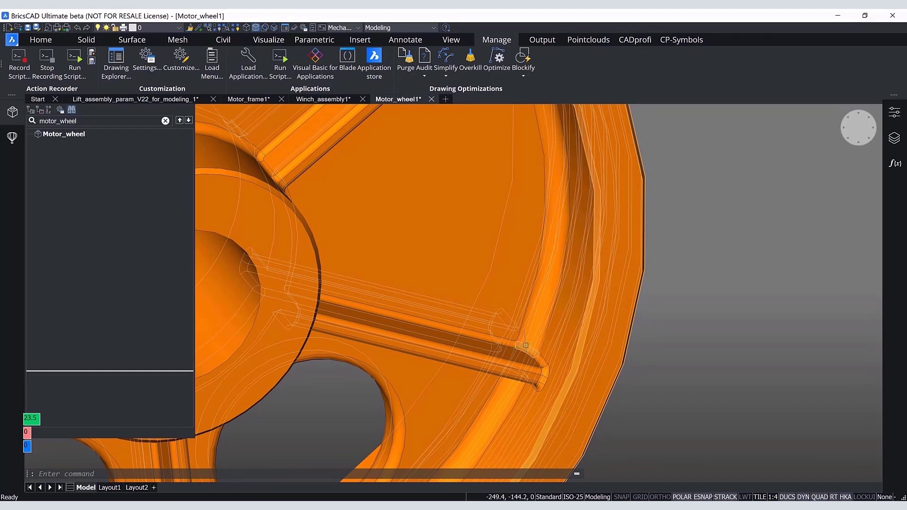
pyautogui.keyDown('shift'); pyautogui.moveTo(542, 330); pyautogui.dragTo(504, 216, button='middle'); pyautogui.keyUp('shift')
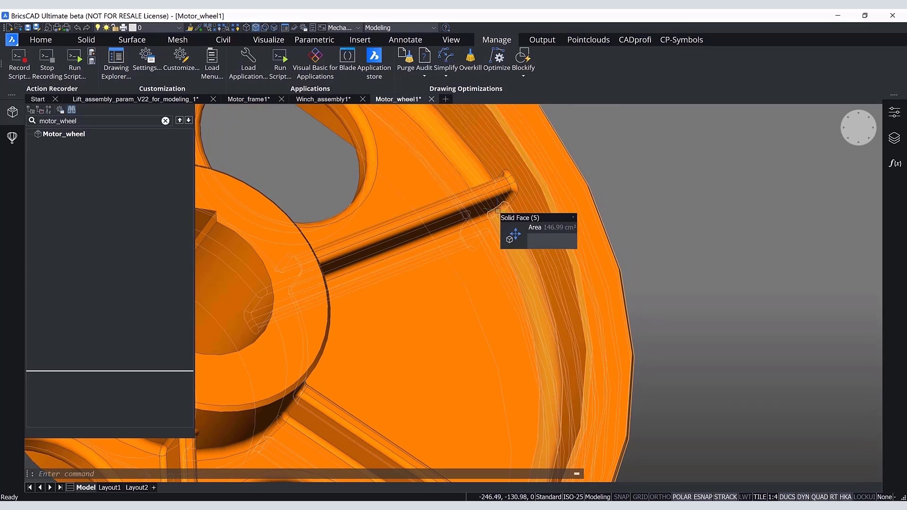
pyautogui.press('Delete')
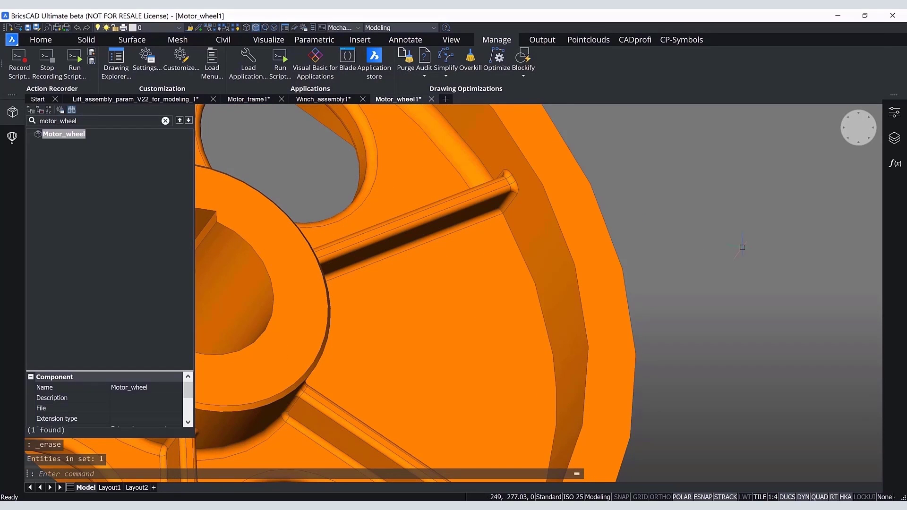
# Step: Delete the hub fillet faces in the sector on the wheel's opposite side, along with the hub's edge chamfer
pyautogui.moveTo(622, 311)
pyautogui.keyDown('shift'); pyautogui.mouseDown(button='middle')
pyautogui.moveTo(582, 327)
pyautogui.moveTo(457, 348)
pyautogui.moveTo(453, 340)
pyautogui.moveTo(460, 352)
pyautogui.moveTo(476, 333)
pyautogui.mouseUp(button='middle'); pyautogui.keyUp('shift')
pyautogui.click(480, 324)
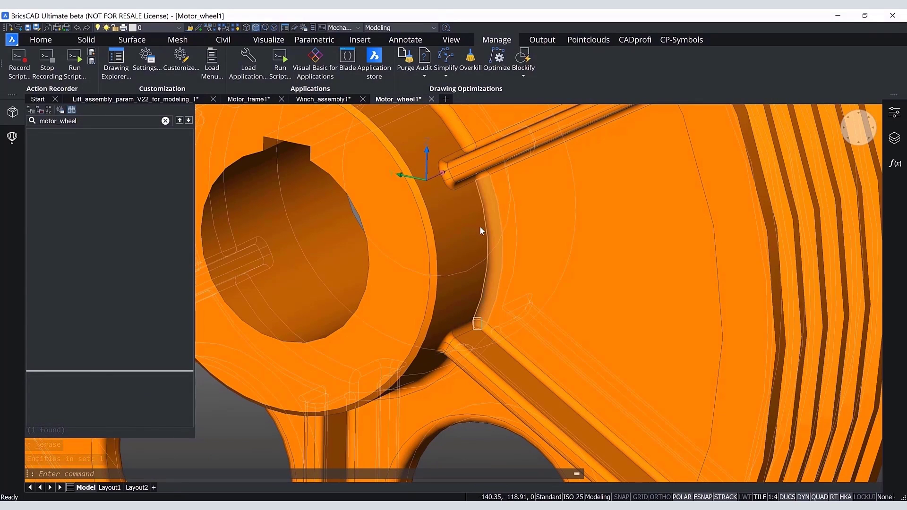
pyautogui.keyDown('shift'); pyautogui.moveTo(481, 230); pyautogui.dragTo(484, 170, button='middle'); pyautogui.keyUp('shift')
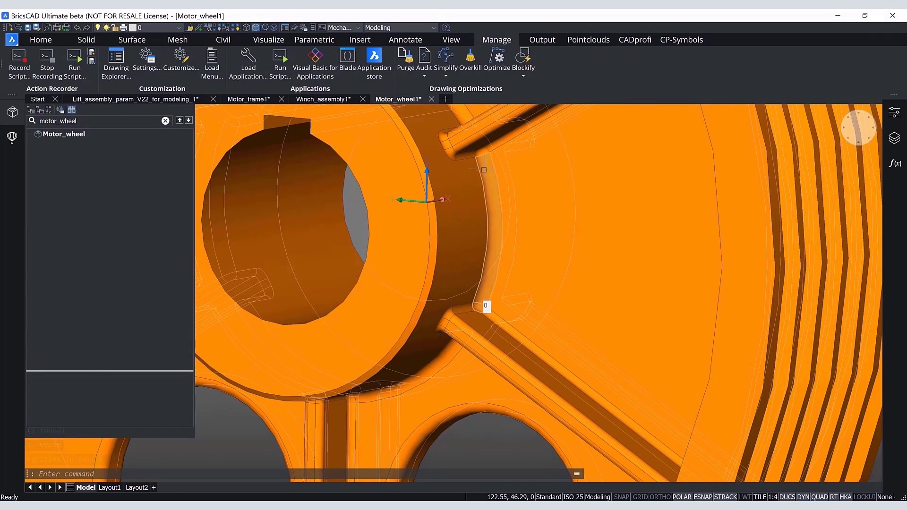
pyautogui.click(430, 216)
pyautogui.press('Delete')
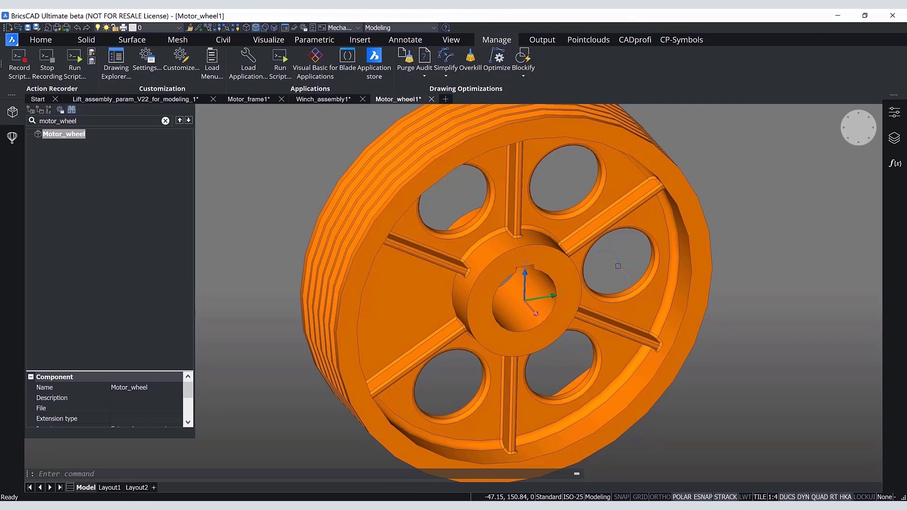
pyautogui.keyDown('shift'); pyautogui.moveTo(618, 266); pyautogui.dragTo(525, 291, button='middle'); pyautogui.keyUp('shift')
pyautogui.scroll(4, 524, 292)
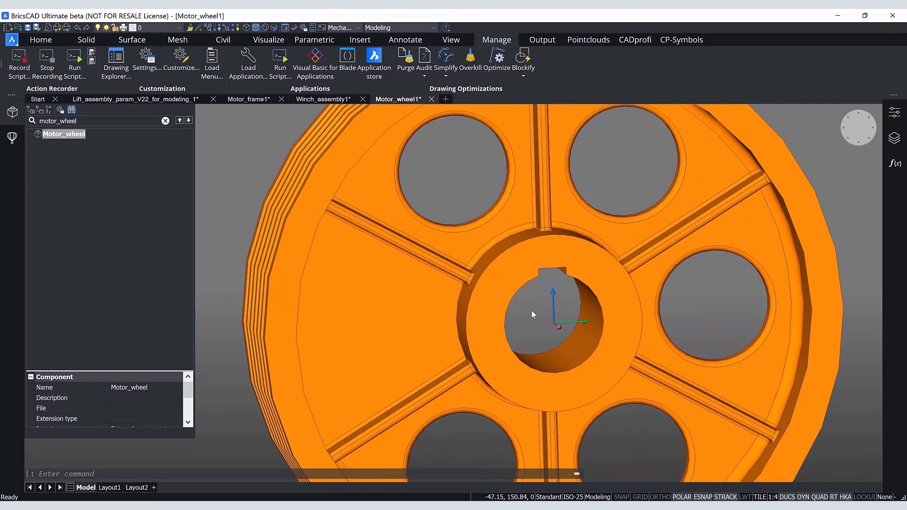
pyautogui.click(541, 309)
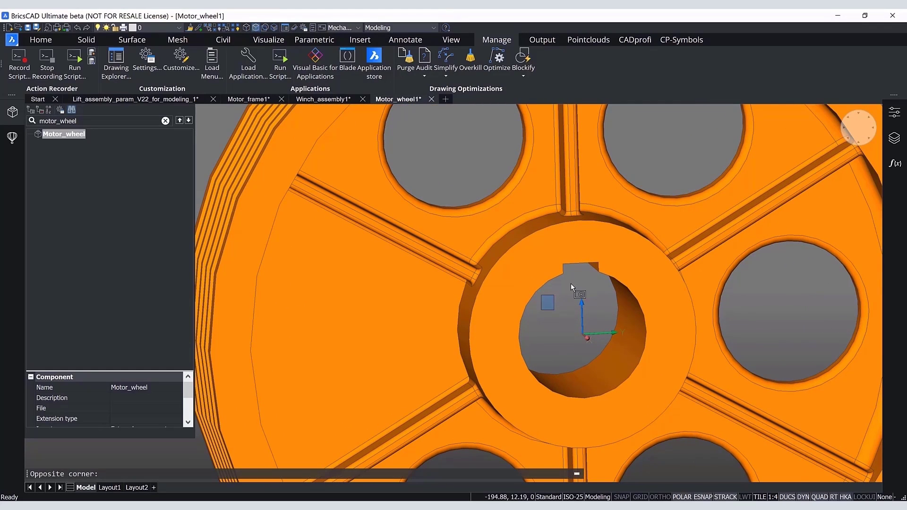
pyautogui.click(614, 236)
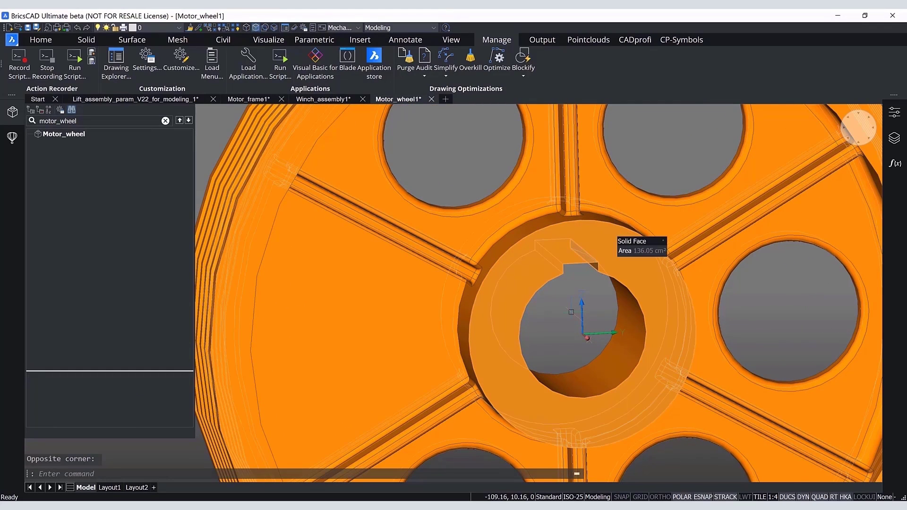
pyautogui.press('Escape')
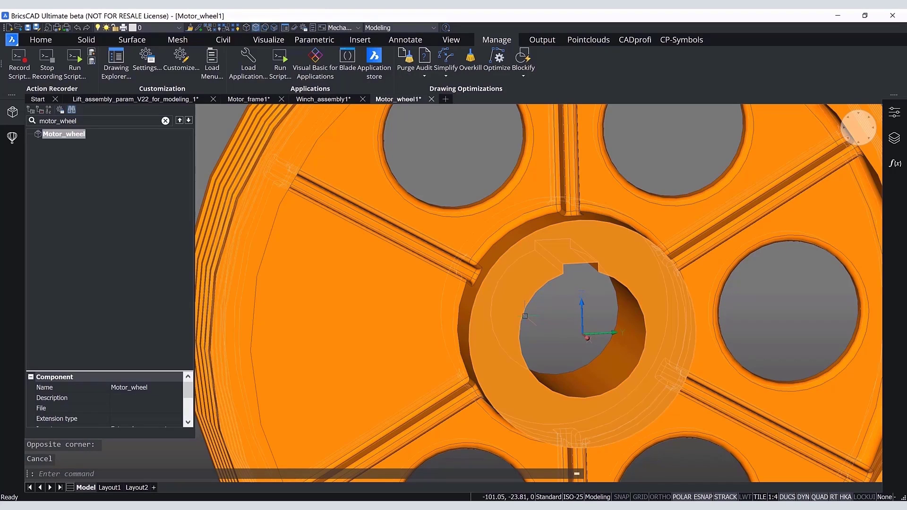
# Step: Delete the keyway faces inside the hub bore, along with the bore's cylindrical face
pyautogui.click(528, 318)
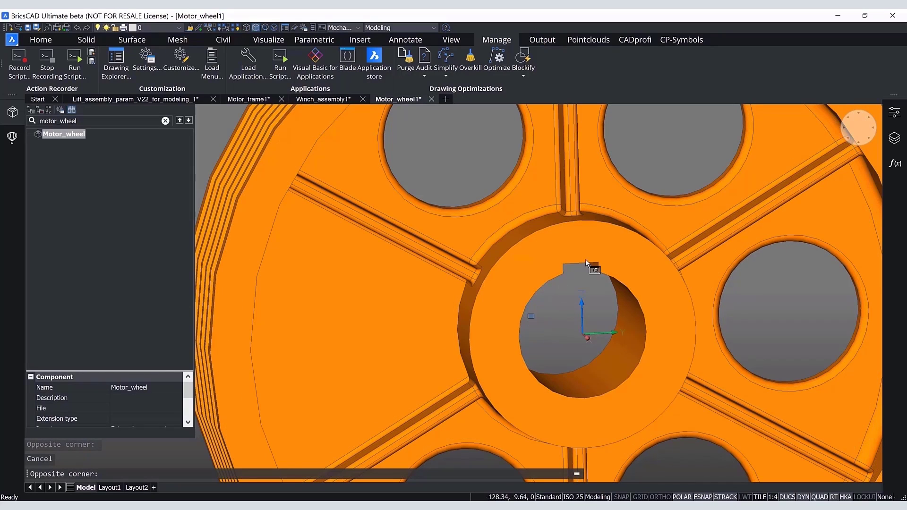
pyautogui.click(611, 235)
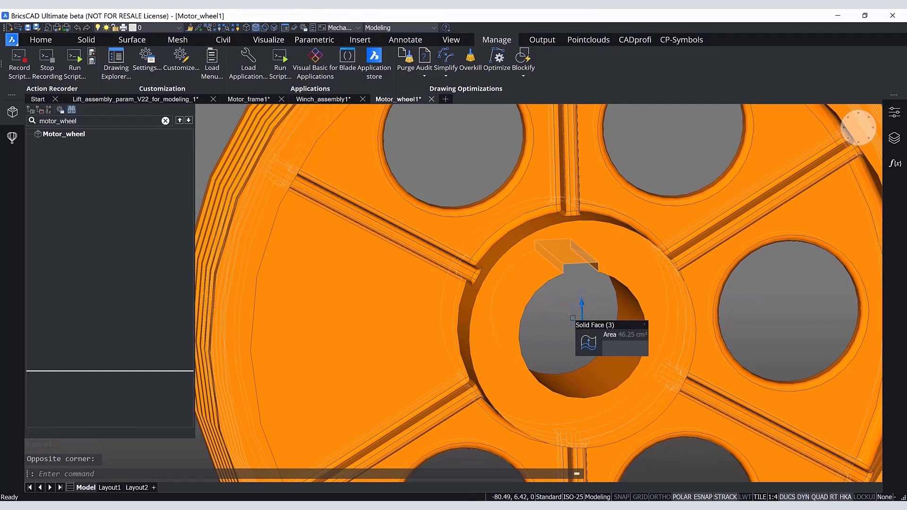
pyautogui.press('Delete')
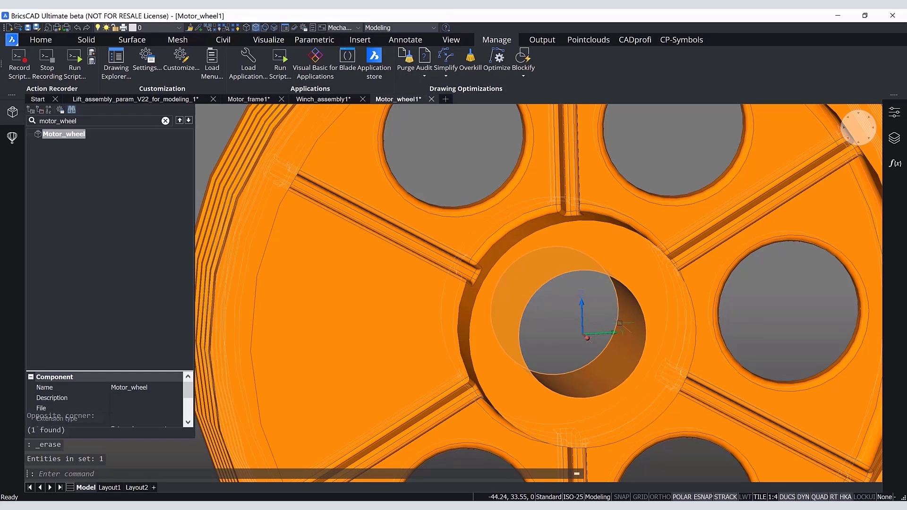
pyautogui.click(619, 323)
pyautogui.press('Escape')
pyautogui.press('Delete')
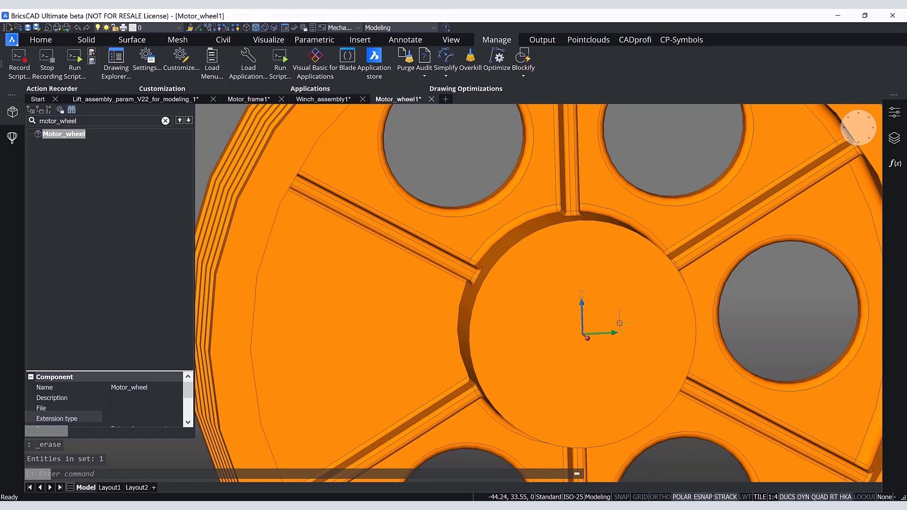
# Step: Create a section of the wheel solid on the XY plane through 0,0,0 with the SECTION command
pyautogui.scroll(-10, 646, 351)
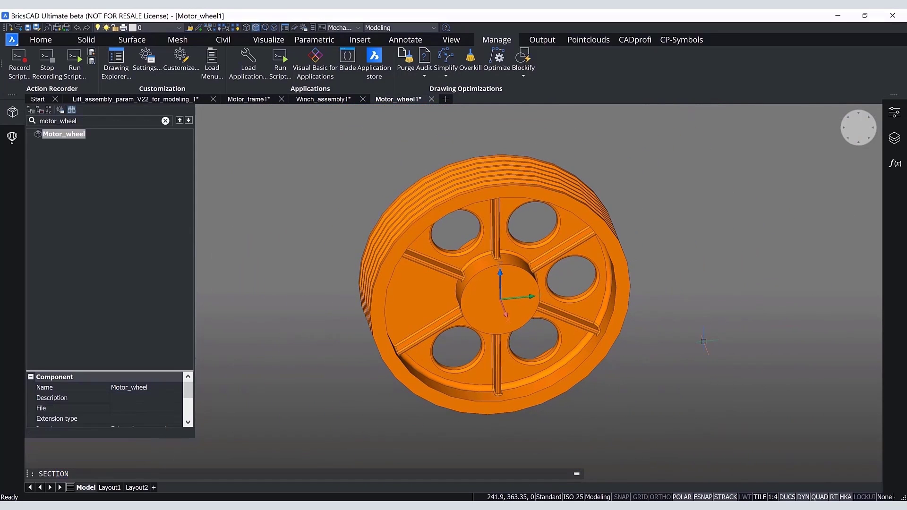
pyautogui.press('Return')
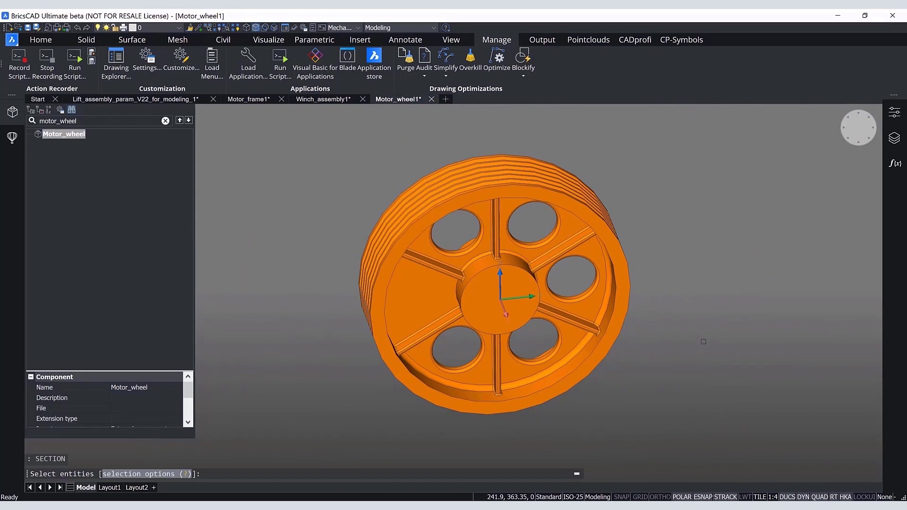
pyautogui.click(497, 317)
pyautogui.press('Return')
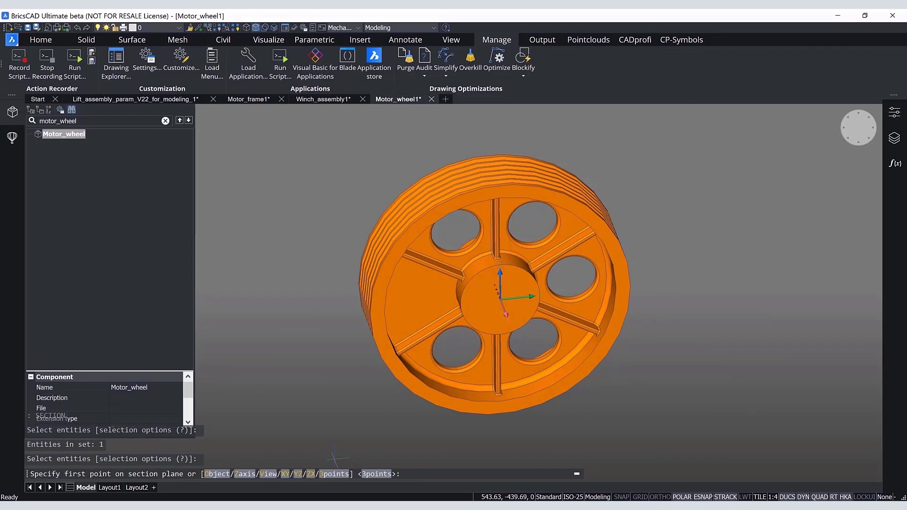
pyautogui.click(285, 474)
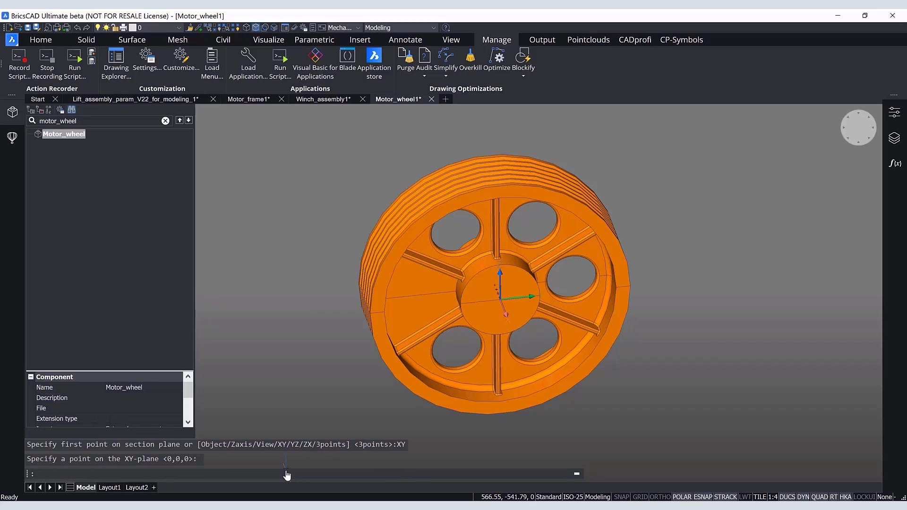
# Step: Delete the wheel solid and keep only its section region
pyautogui.press('Tab')
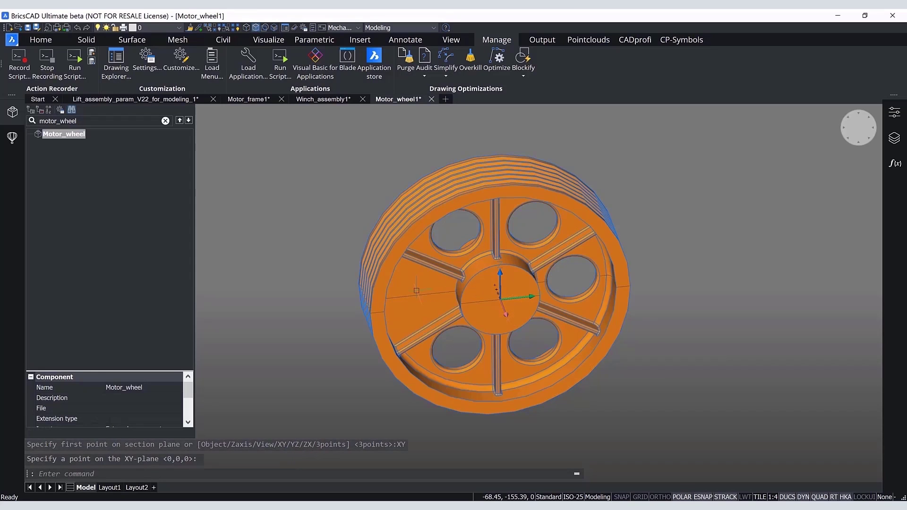
pyautogui.click(416, 291)
pyautogui.press('Delete')
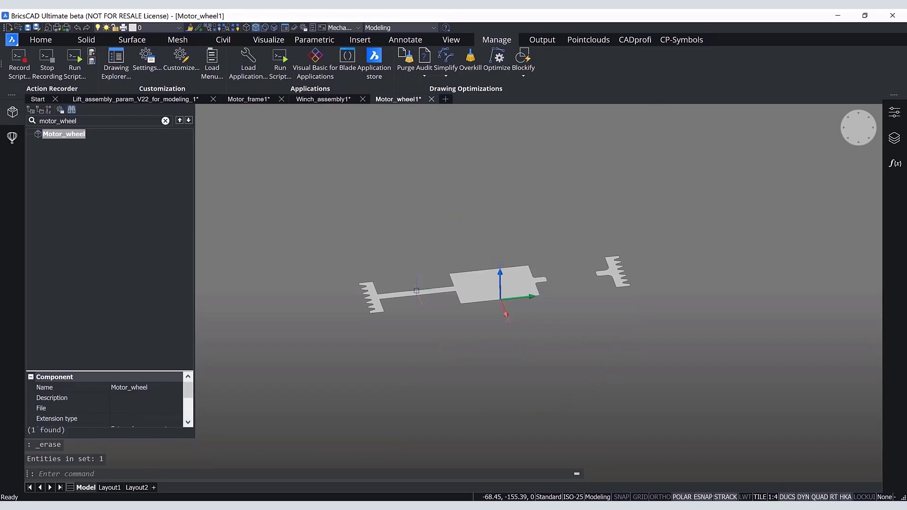
# Step: Draw a line across the hub rectangle of the section, joining the midpoints of its two long edges
pyautogui.scroll(3, 439, 255)
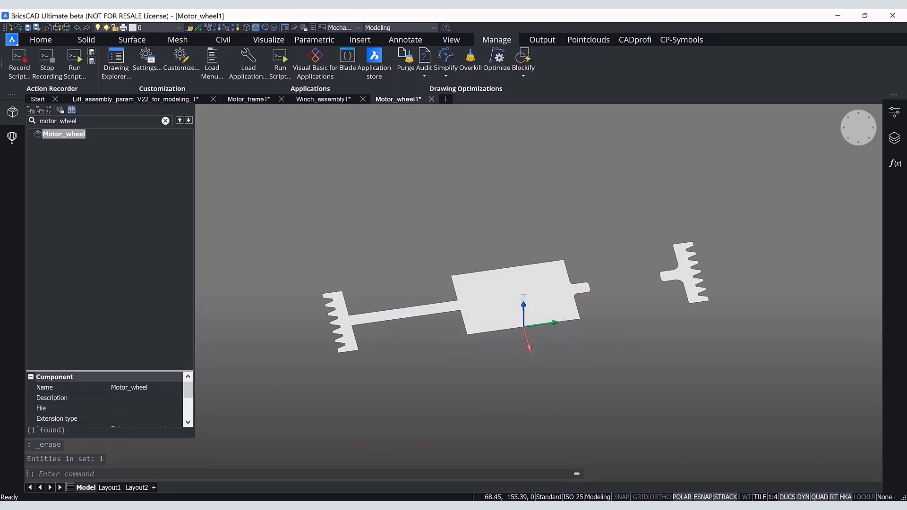
pyautogui.click(51, 36)
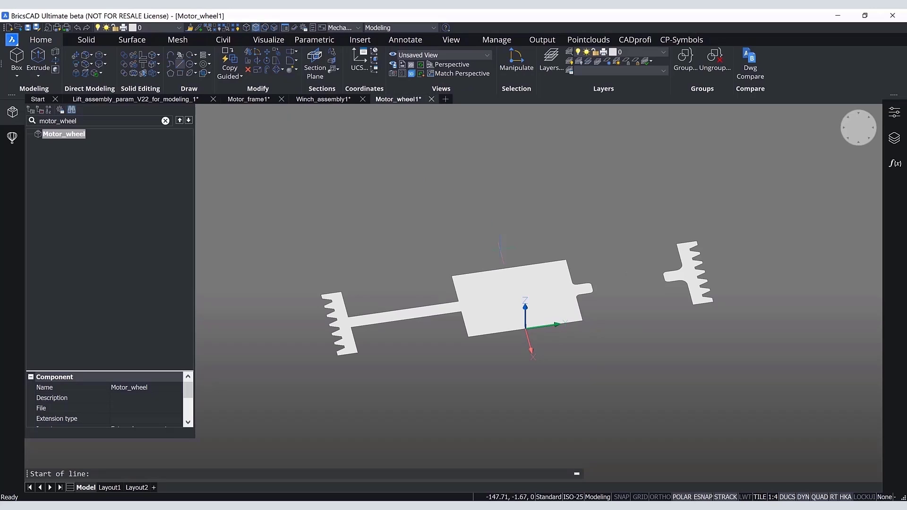
pyautogui.click(565, 259)
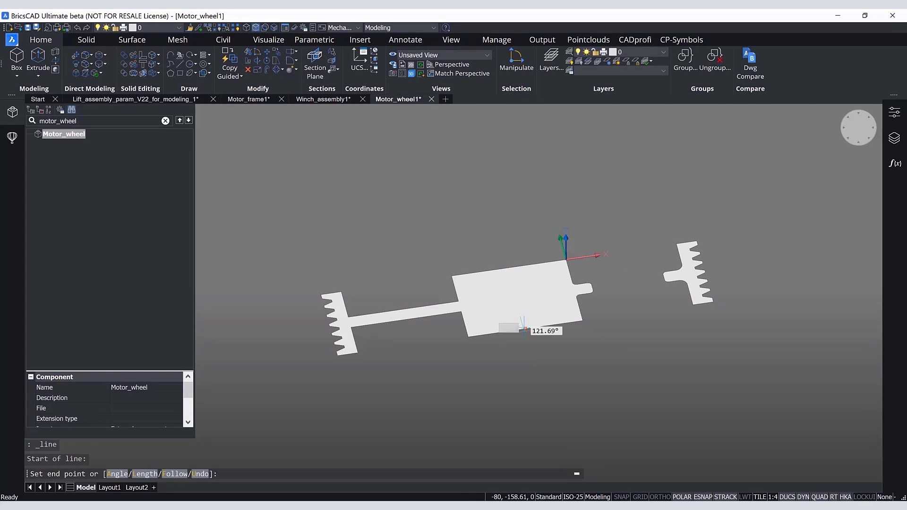
pyautogui.click(522, 330)
pyautogui.press('Return')
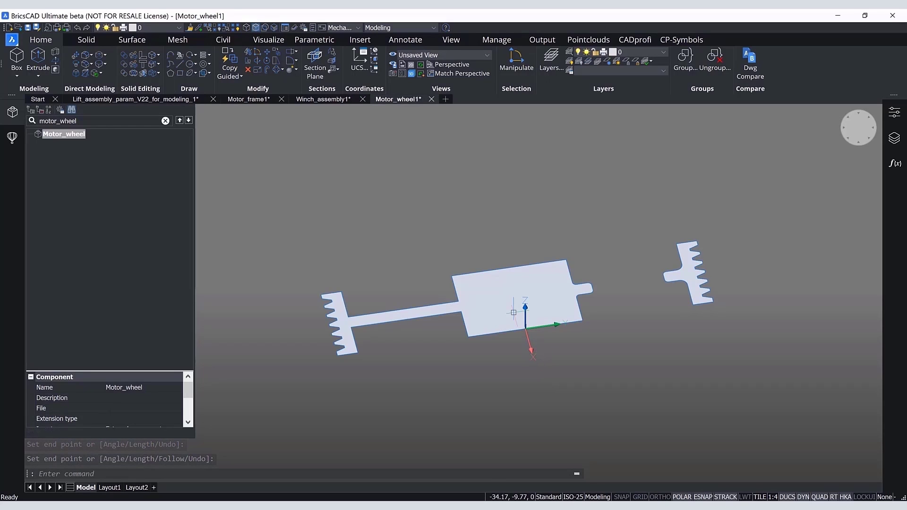
# Step: Imprint the centre line onto the section region, keeping the source line
pyautogui.moveTo(533, 331)
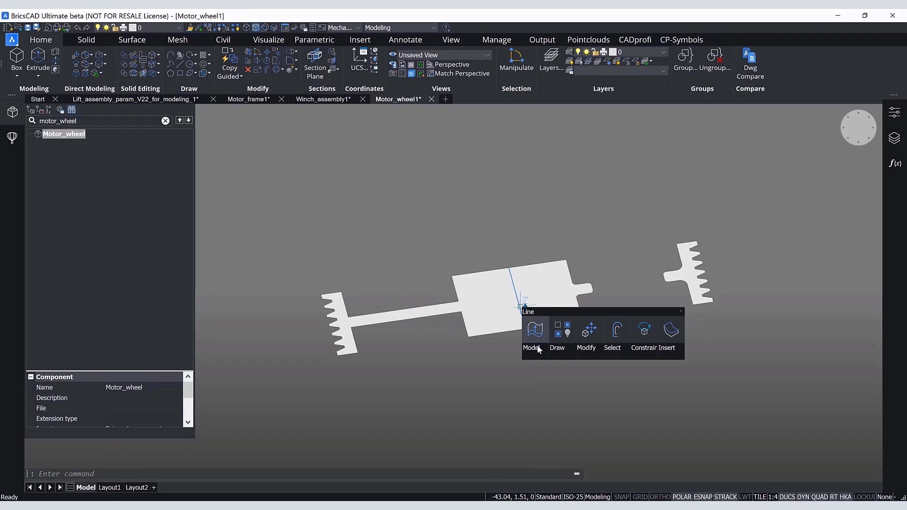
pyautogui.moveTo(545, 350)
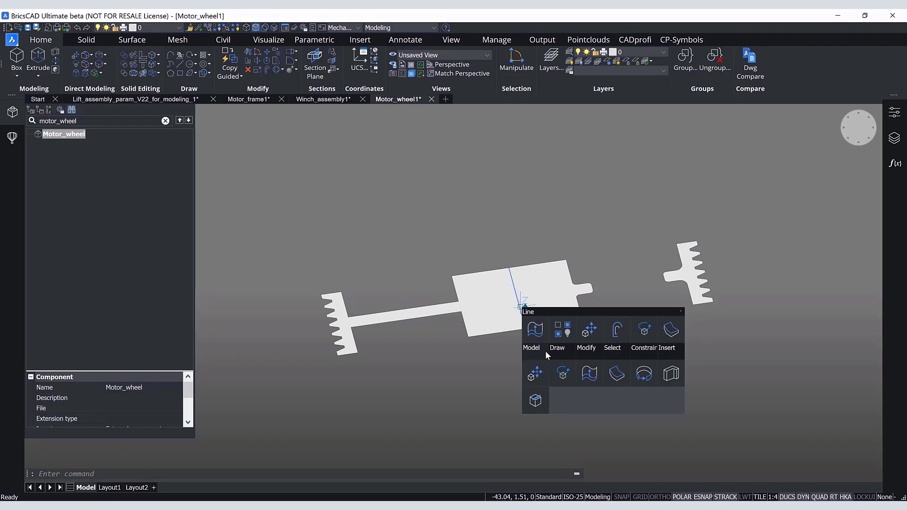
pyautogui.click(537, 401)
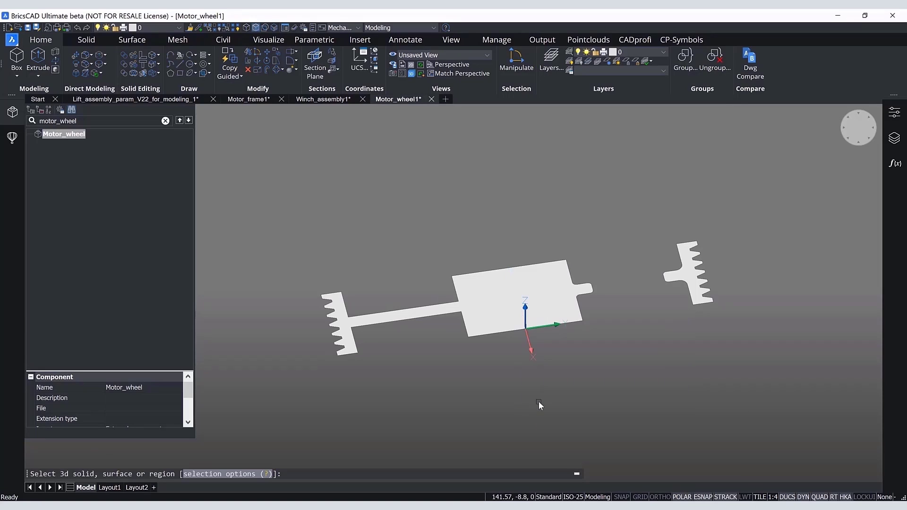
pyautogui.click(553, 321)
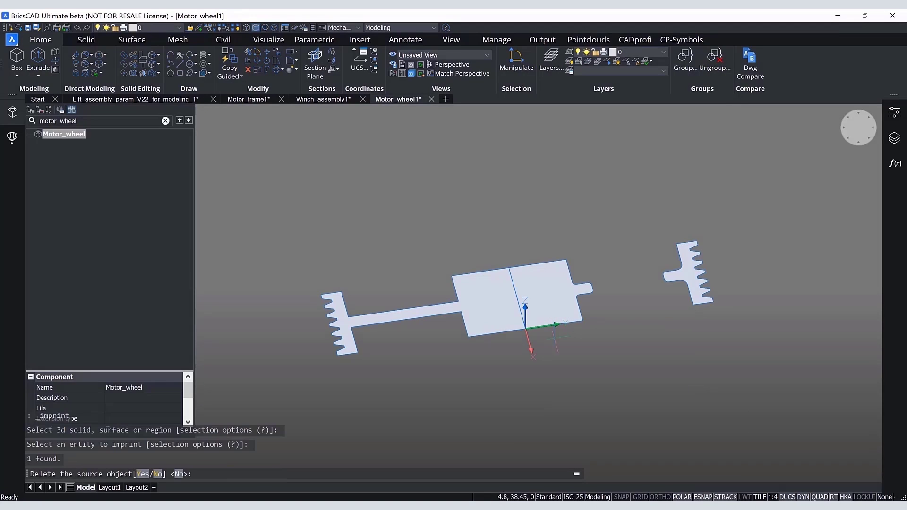
pyautogui.press('Return')
pyautogui.press('Return')
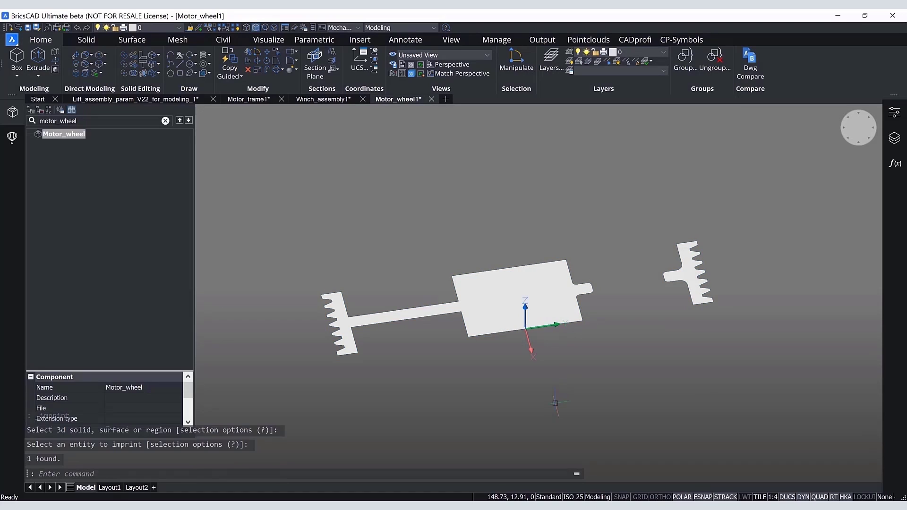
# Step: Delete the hub half on the unsimplified side of the centre line together with the detached rim piece
pyautogui.click(566, 303)
pyautogui.click(688, 273)
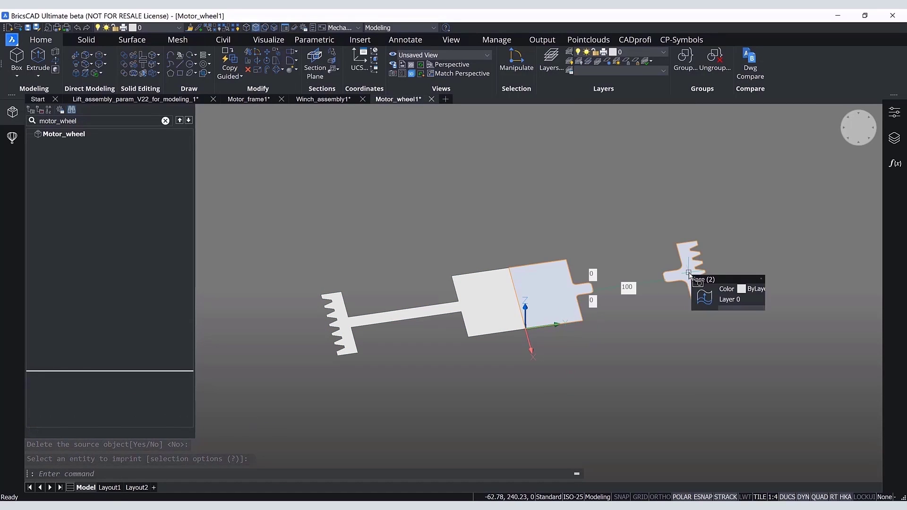
pyautogui.press('Delete')
# Step: Extract the remaining half-section's outline as lines with XEDGES, and delete the region itself
pyautogui.keyDown('shift'); pyautogui.moveTo(664, 273); pyautogui.dragTo(528, 306, button='middle'); pyautogui.keyUp('shift')
pyautogui.moveTo(529, 305)
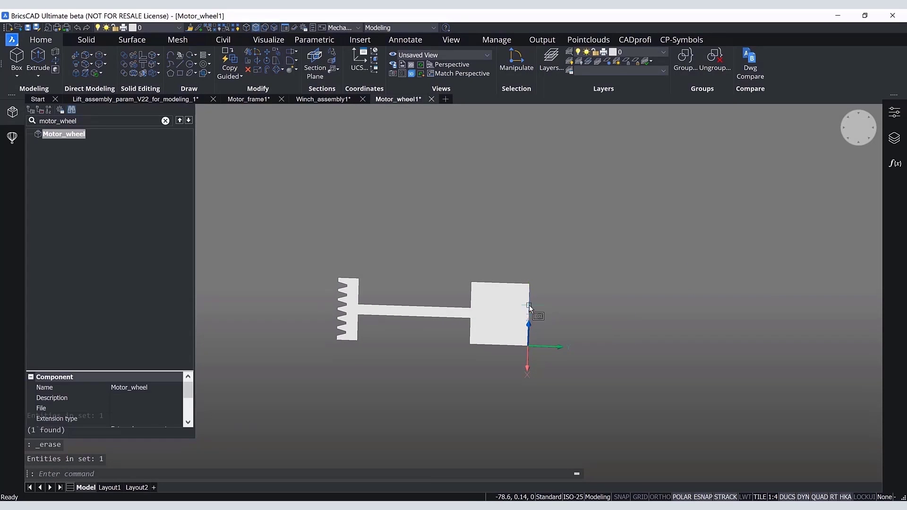
pyautogui.scroll(5, 527, 306)
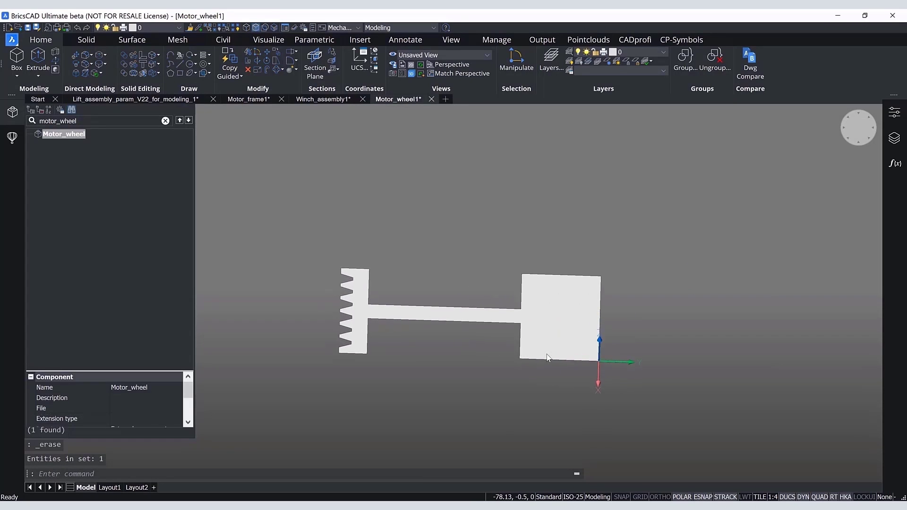
pyautogui.moveTo(562, 312)
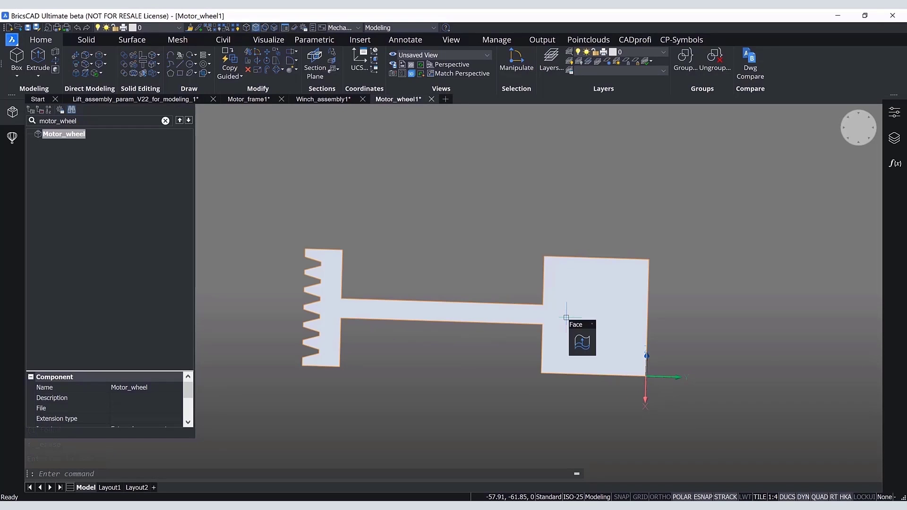
pyautogui.write('xedges')
pyautogui.press('Return')
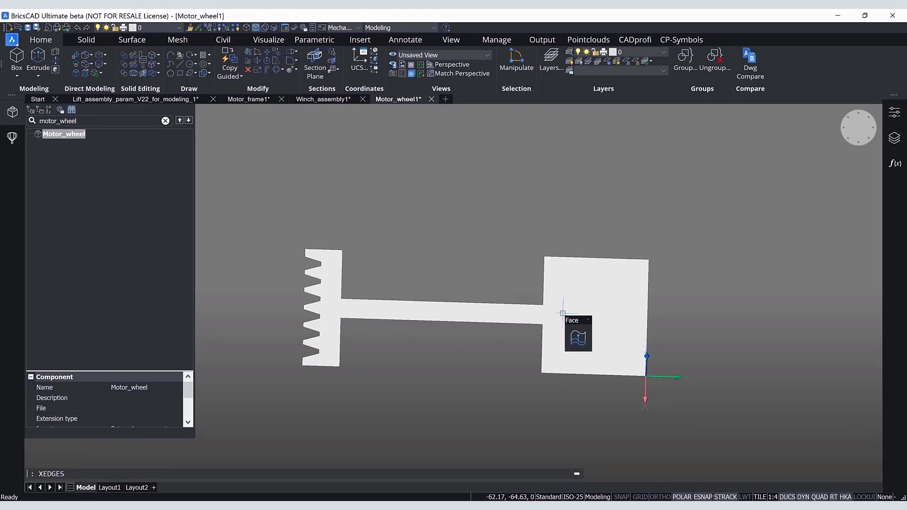
pyautogui.click(563, 313)
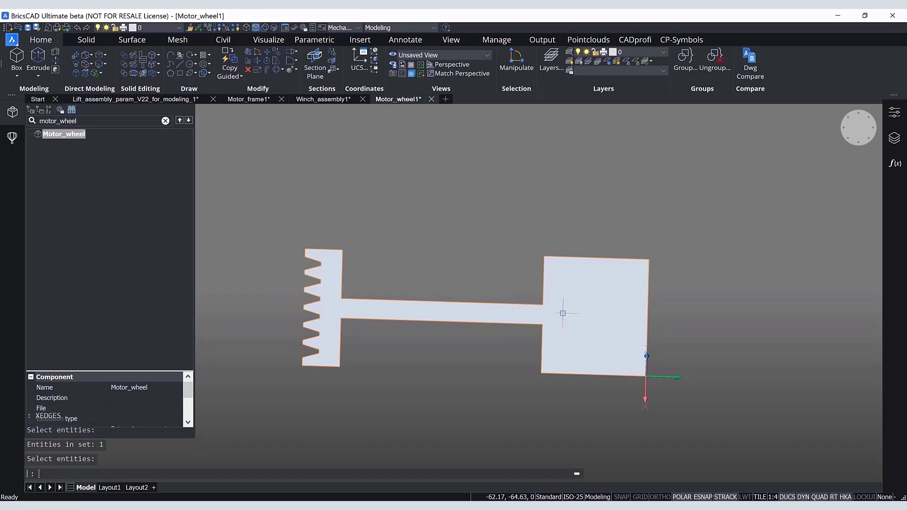
pyautogui.press('Return')
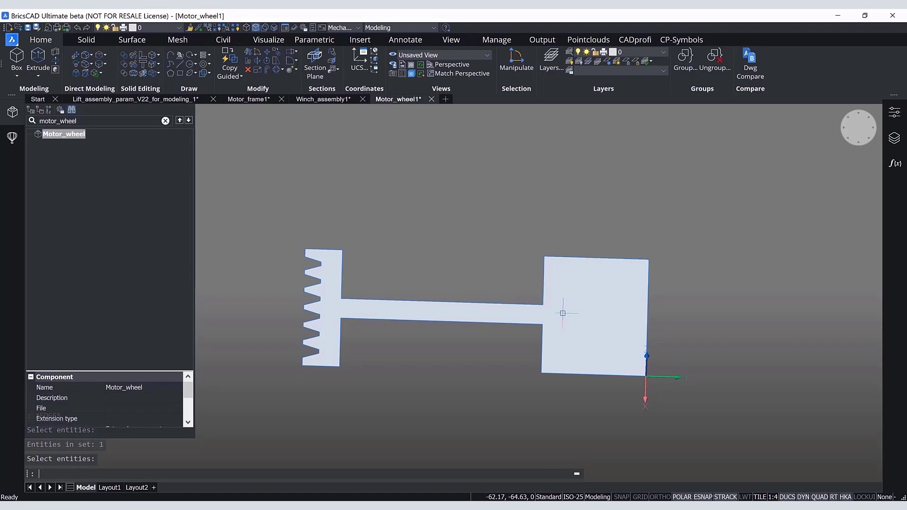
pyautogui.click(562, 313)
pyautogui.press('Delete')
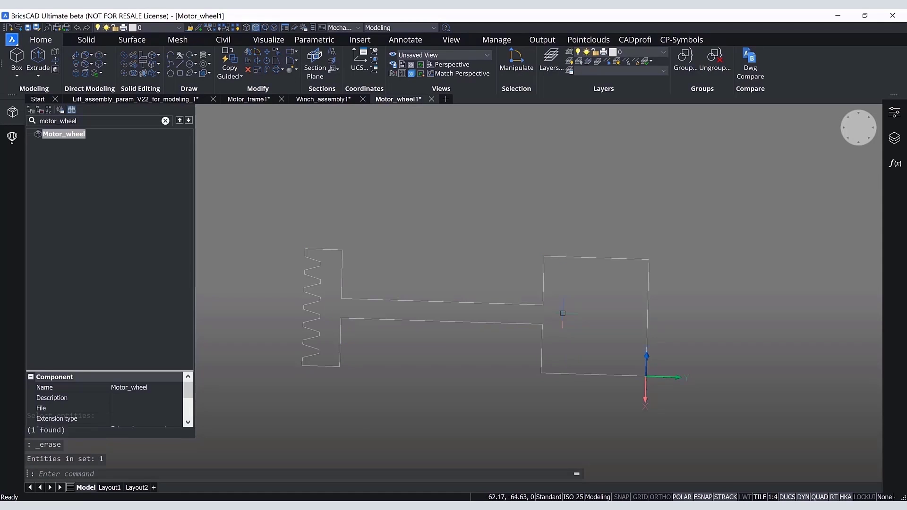
# Step: Delete all the zigzag groove lines along the outer side of the rim profile
pyautogui.moveTo(456, 261); pyautogui.dragTo(475, 243, button='middle')
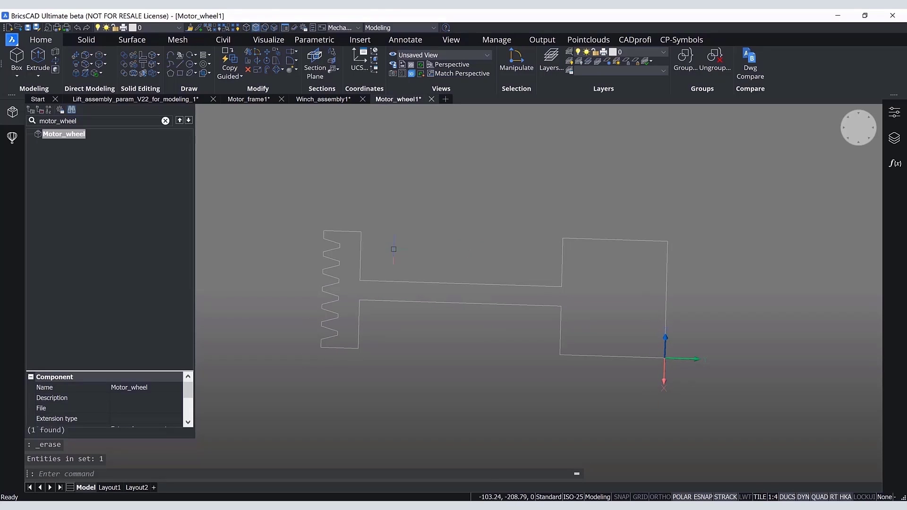
pyautogui.keyDown('shift'); pyautogui.moveTo(309, 238); pyautogui.dragTo(312, 240, button='middle'); pyautogui.keyUp('shift')
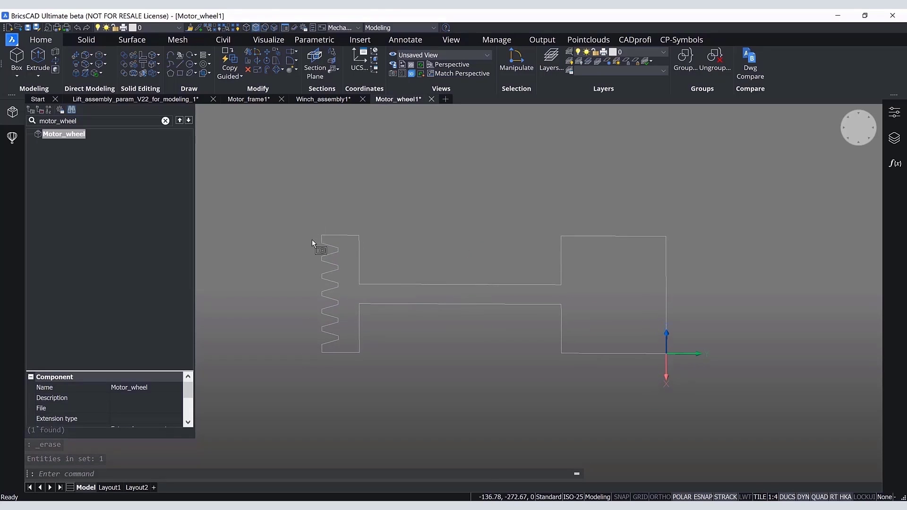
pyautogui.click(344, 373)
pyautogui.press('Delete')
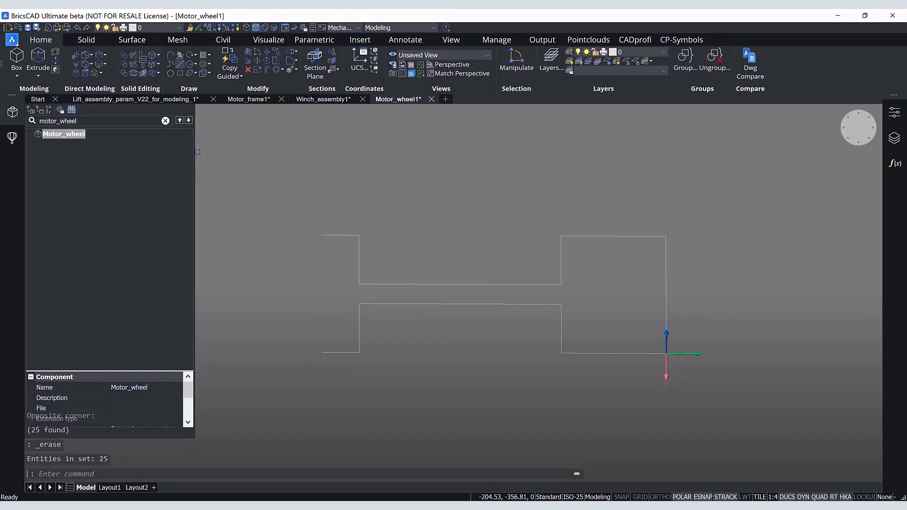
# Step: Draw a straight line joining the open ends of the rim profile to close its outer side
pyautogui.click(180, 66)
pyautogui.click(322, 235)
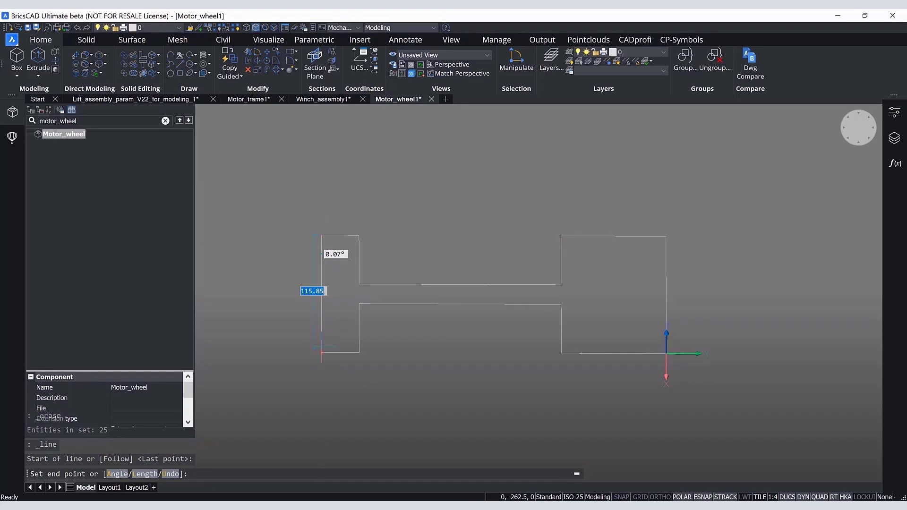
pyautogui.click(322, 352)
pyautogui.press('Escape')
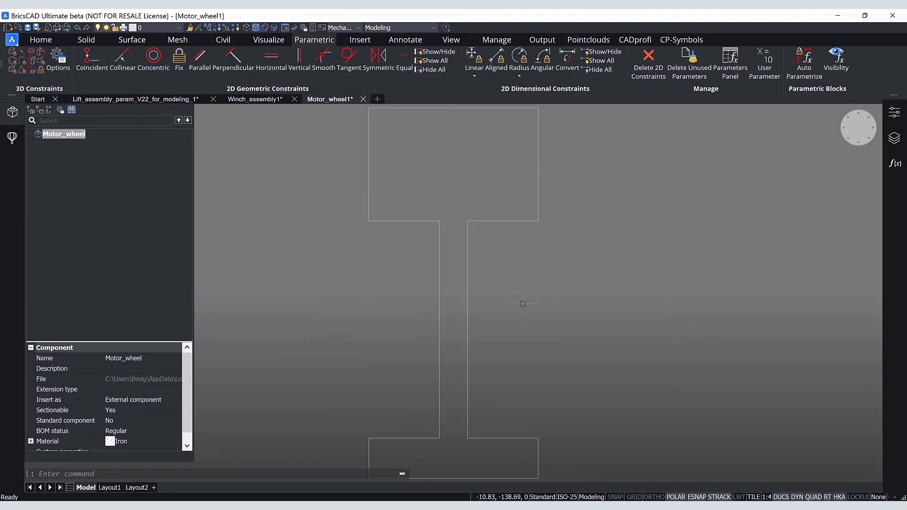
# Step: Fix the profile's corner at the origin and add a linear dimensional constraint from the hub's axis edge to the outer rim edge
pyautogui.scroll(-1, 523, 304)
pyautogui.moveTo(522, 304); pyautogui.dragTo(562, 305, button='middle')
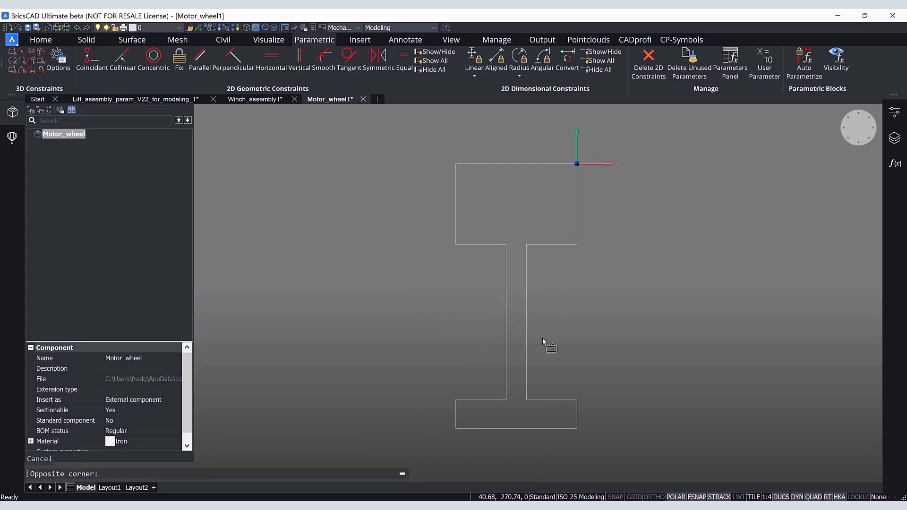
pyautogui.click(179, 57)
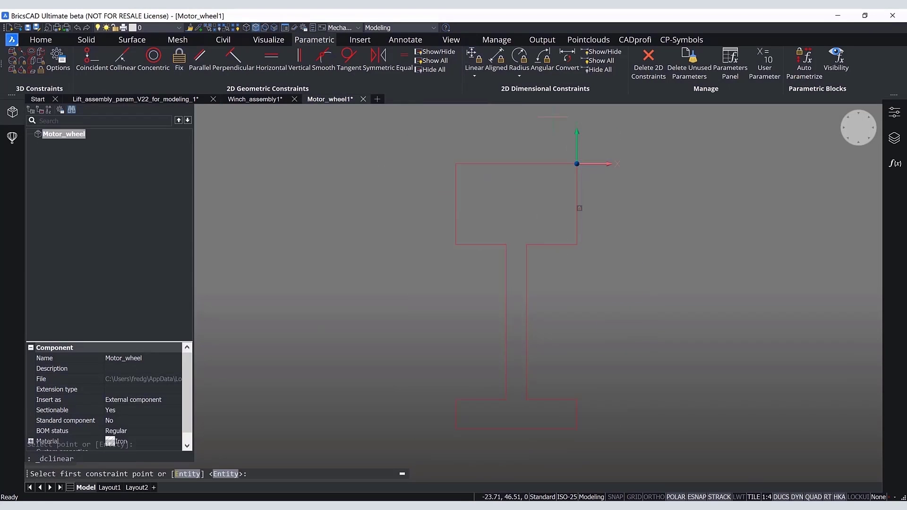
pyautogui.click(577, 164)
pyautogui.click(577, 428)
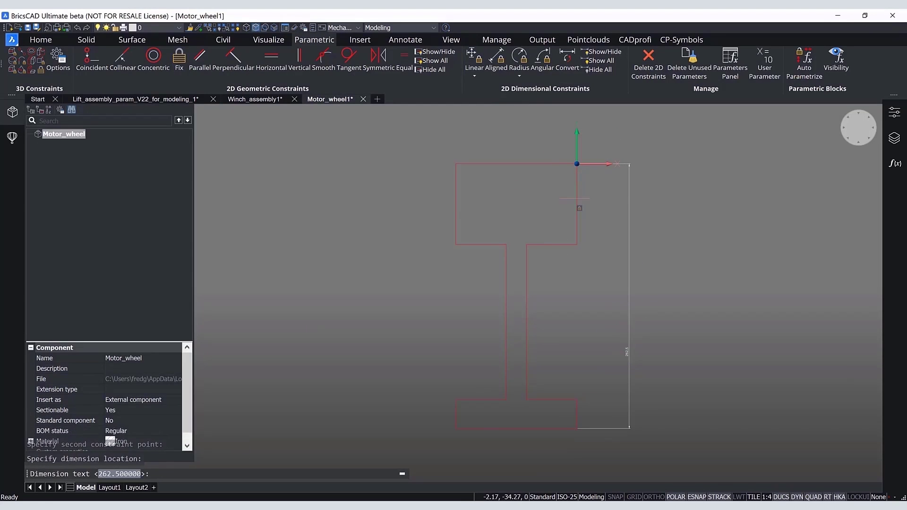
pyautogui.click(628, 296)
pyautogui.press('Return')
# Step: Add linear dimensional constraints to the radial height of the hub block and of the rim block
pyautogui.press('Return')
pyautogui.click(576, 245)
pyautogui.click(577, 164)
pyautogui.click(606, 204)
pyautogui.press('Return')
pyautogui.press('Return')
pyautogui.click(576, 400)
pyautogui.click(577, 428)
pyautogui.click(608, 414)
pyautogui.press('Return')
# Step: Add horizontal dimensional constraints to the profile's overall width and to the narrow web between hub and rim
pyautogui.press('Return')
pyautogui.click(456, 164)
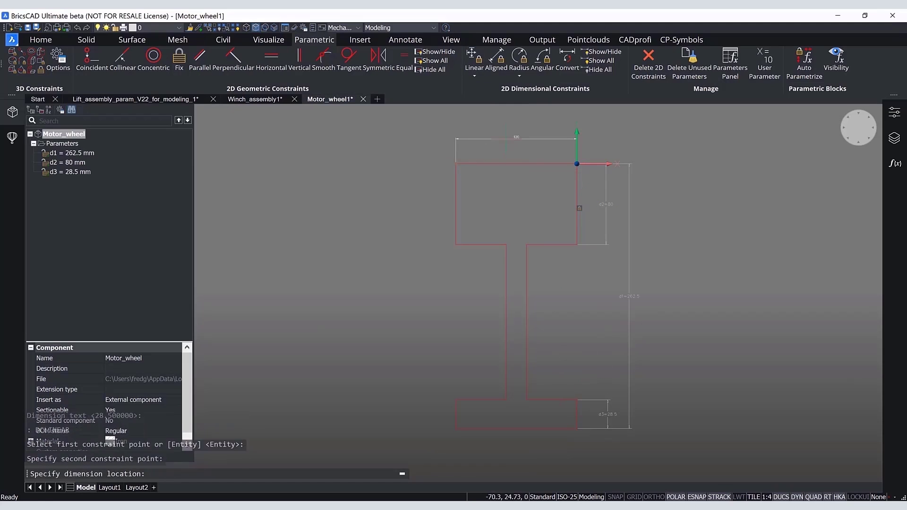
pyautogui.click(526, 244)
pyautogui.click(516, 204)
pyautogui.press('Return')
# Step: Rename the overall height parameter as radius and the hub height parameter as central_radius
pyautogui.click(70, 153)
pyautogui.click(122, 359)
pyautogui.write('radius')
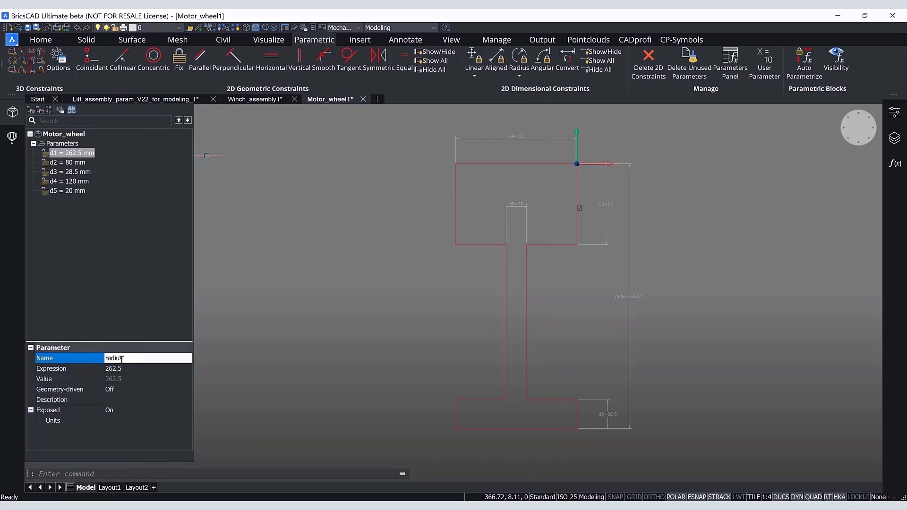
pyautogui.click(67, 163)
pyautogui.click(124, 359)
pyautogui.write('central_radius')
pyautogui.press('Return')
# Step: Rename the rim height parameter as rim_thickness, the overall width parameter as width and the web parameter as thickness
pyautogui.click(67, 172)
pyautogui.click(124, 359)
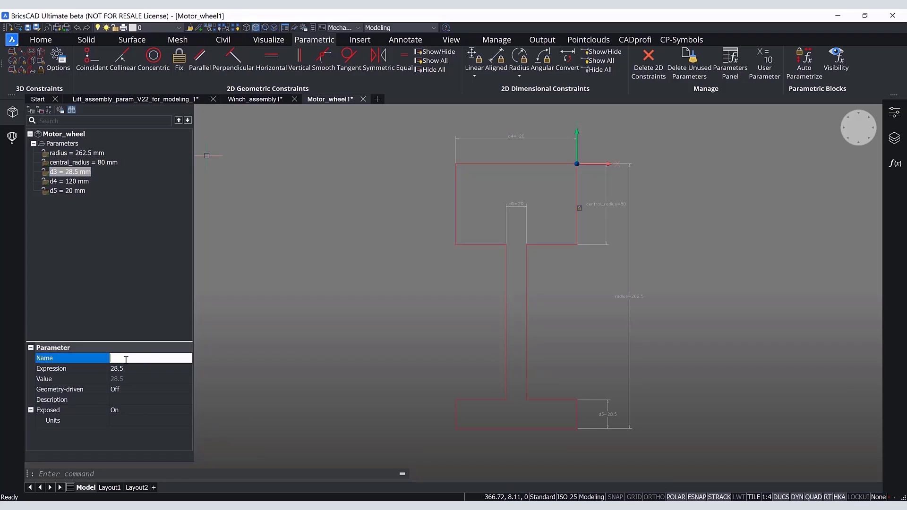
pyautogui.write('rim_thickness')
pyautogui.press('Return')
pyautogui.click(68, 181)
pyautogui.click(124, 358)
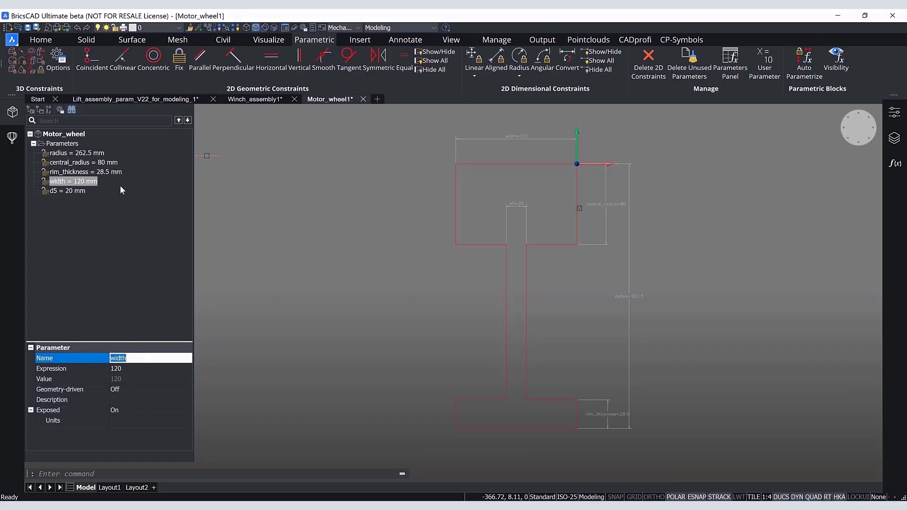
pyautogui.click(121, 191)
pyautogui.click(125, 359)
pyautogui.write('d')
pyautogui.click(72, 154)
# Step: Apply Equal constraints to the two hub shoulder edges and to the two rim shoulder edges beside the web
pyautogui.click(404, 59)
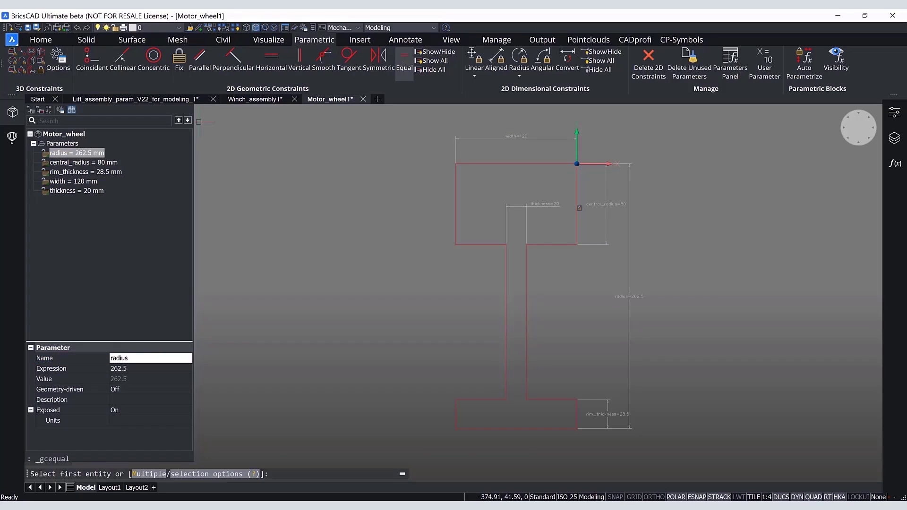
pyautogui.click(487, 244)
pyautogui.click(537, 244)
pyautogui.press('Return')
pyautogui.click(540, 400)
pyautogui.click(493, 400)
# Step: Apply Collinear constraints to the hub shoulder pair, the rim shoulder pair, and the matching hub and rim side edges on both sides
pyautogui.click(123, 59)
pyautogui.click(541, 244)
pyautogui.click(477, 244)
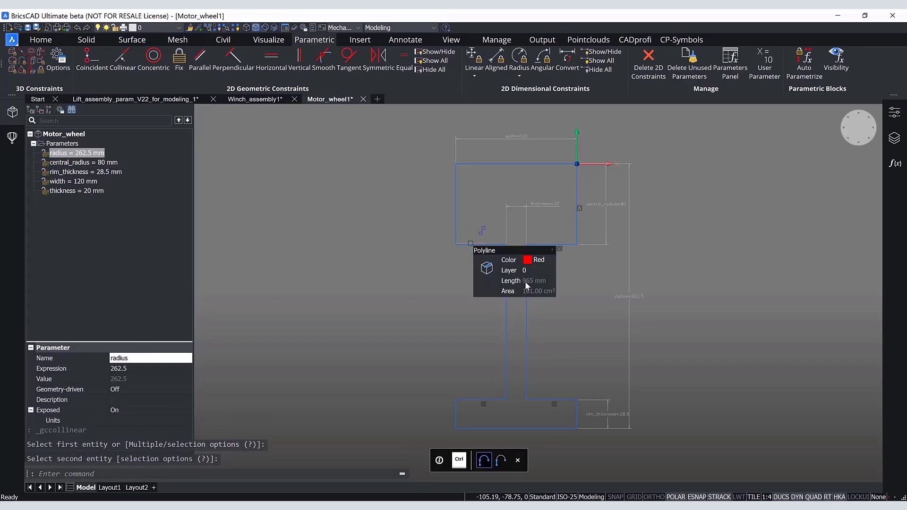
pyautogui.press('Return')
pyautogui.click(541, 400)
pyautogui.click(487, 400)
pyautogui.press('Return')
pyautogui.click(454, 213)
pyautogui.click(455, 414)
pyautogui.press('Return')
pyautogui.click(576, 212)
pyautogui.click(576, 414)
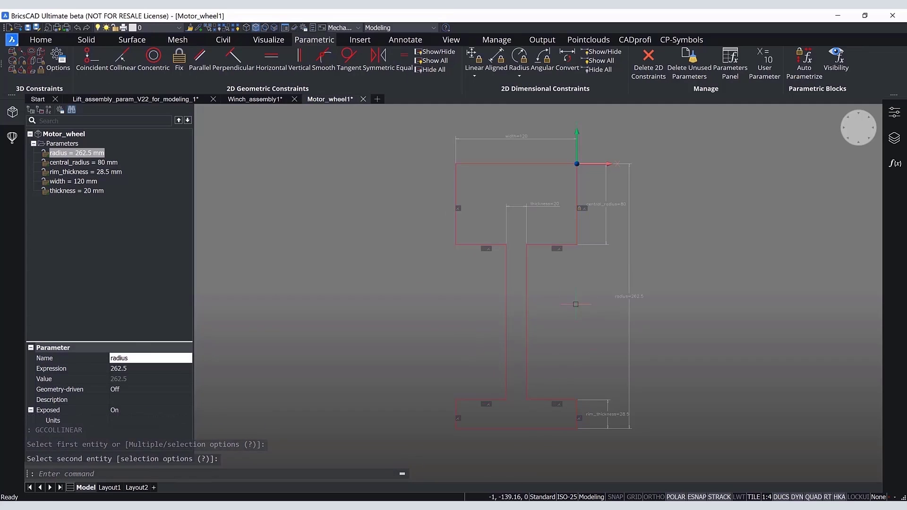
# Step: Apply Perpendicular constraints between adjoining edges around the profile, covering the hub, the web and the rim
pyautogui.click(233, 59)
pyautogui.scroll(2, 581, 146)
pyautogui.click(515, 181)
pyautogui.click(535, 213)
pyautogui.press('Return')
pyautogui.click(536, 284)
pyautogui.click(509, 339)
pyautogui.moveTo(468, 307); pyautogui.dragTo(476, 128, button='middle')
pyautogui.click(519, 291)
pyautogui.click(504, 347)
pyautogui.moveTo(504, 348); pyautogui.dragTo(520, 477, button='middle')
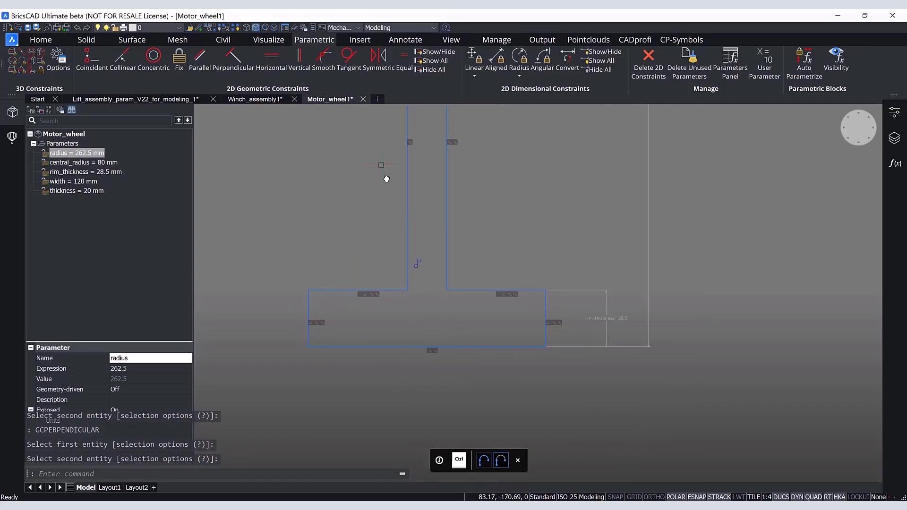
pyautogui.moveTo(519, 166); pyautogui.dragTo(538, 439, button='middle')
pyautogui.scroll(-3, 520, 264)
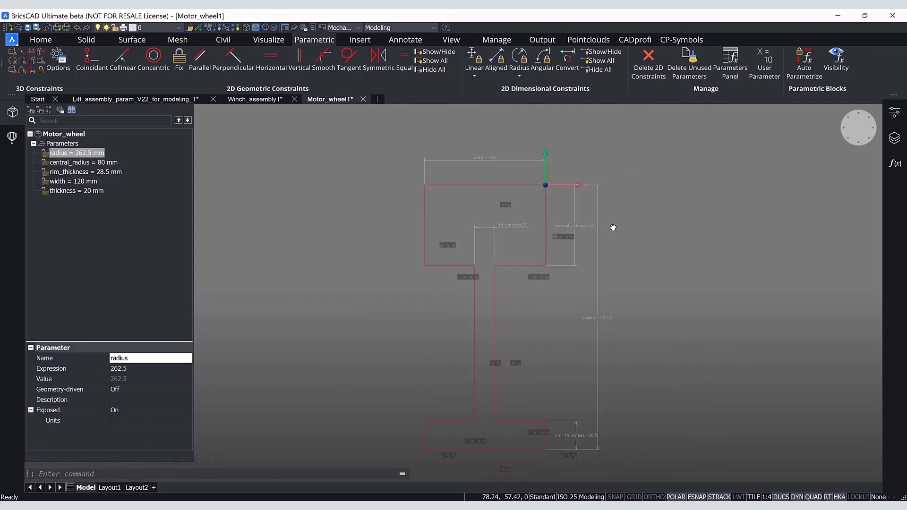
# Step: Animate the radius, central_radius, rim_thickness, width and thickness parameters one after another to check how the profile responds
pyautogui.rightClick(77, 154)
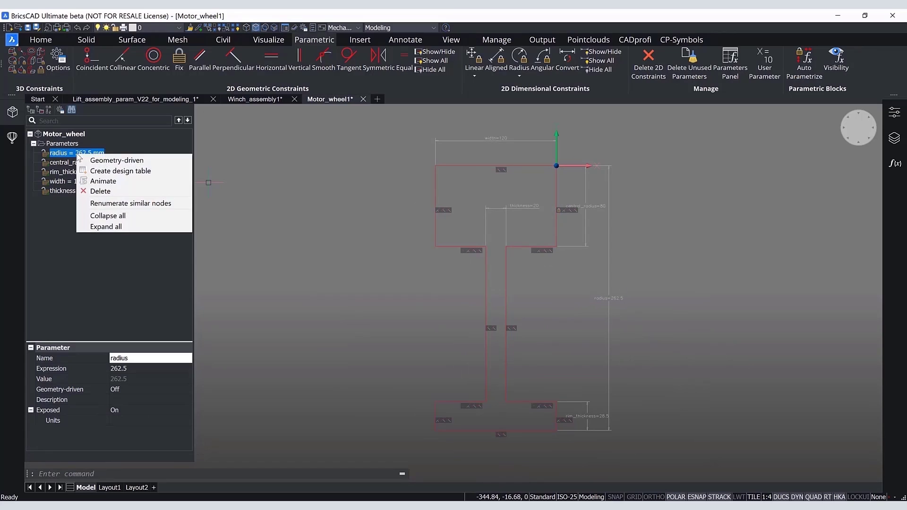
pyautogui.click(103, 182)
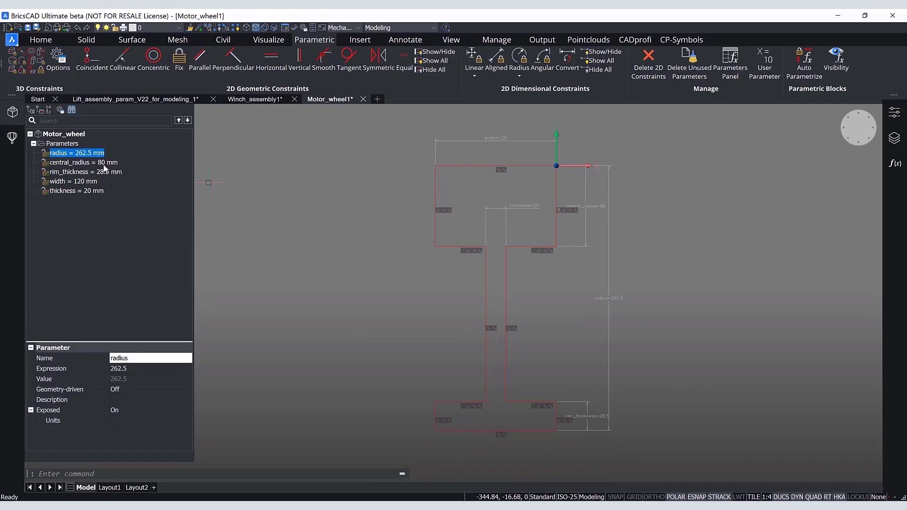
pyautogui.rightClick(103, 163)
pyautogui.click(120, 191)
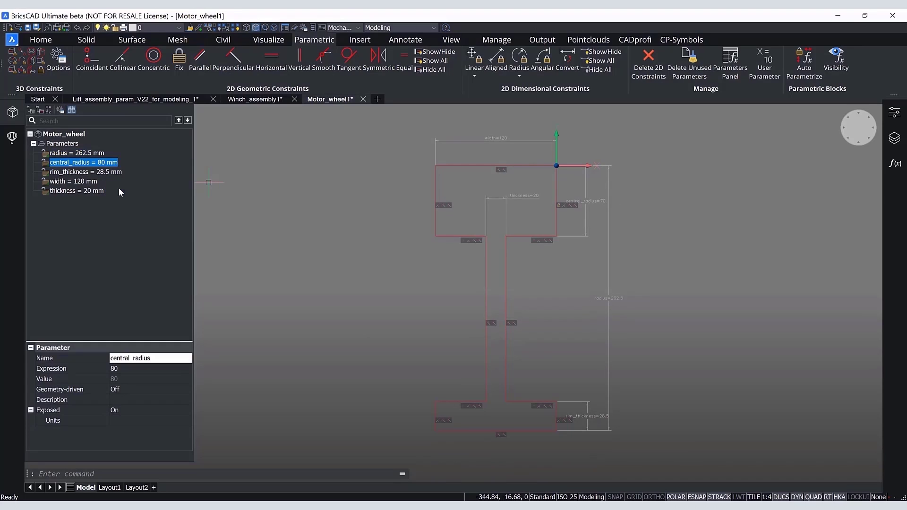
pyautogui.rightClick(109, 172)
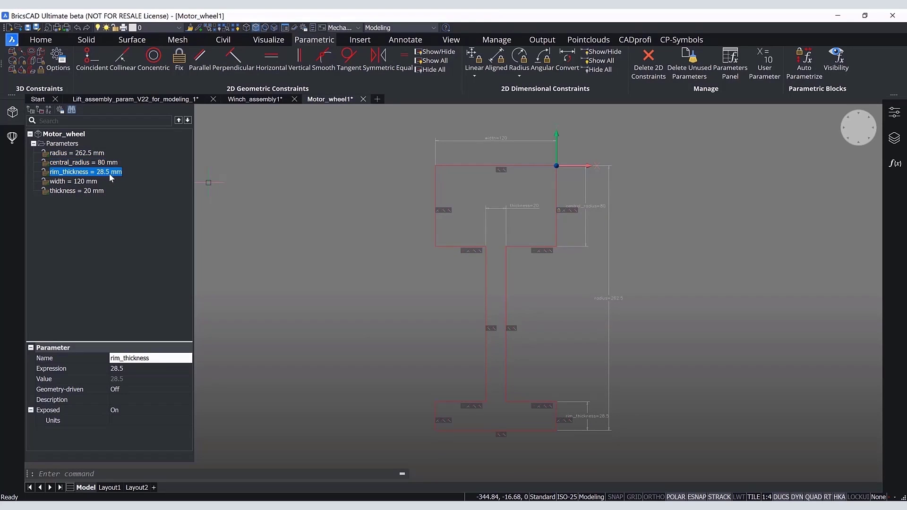
pyautogui.click(127, 199)
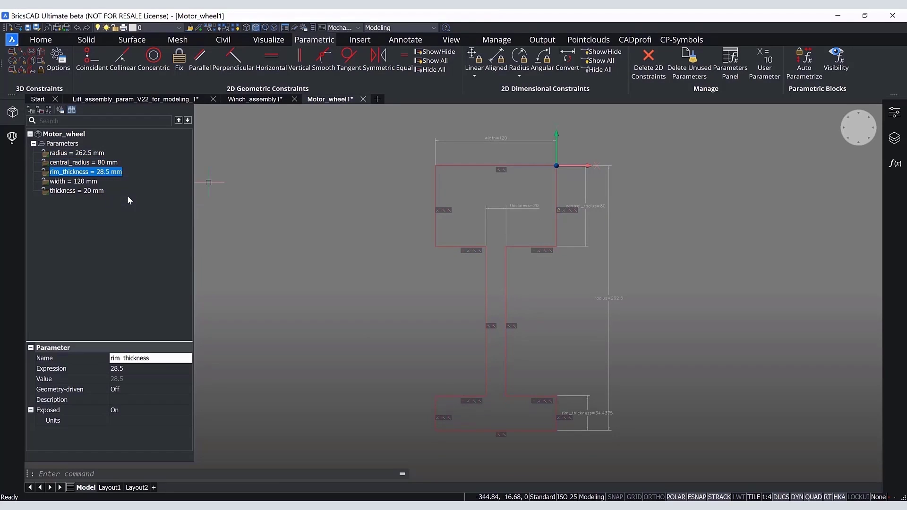
pyautogui.rightClick(80, 181)
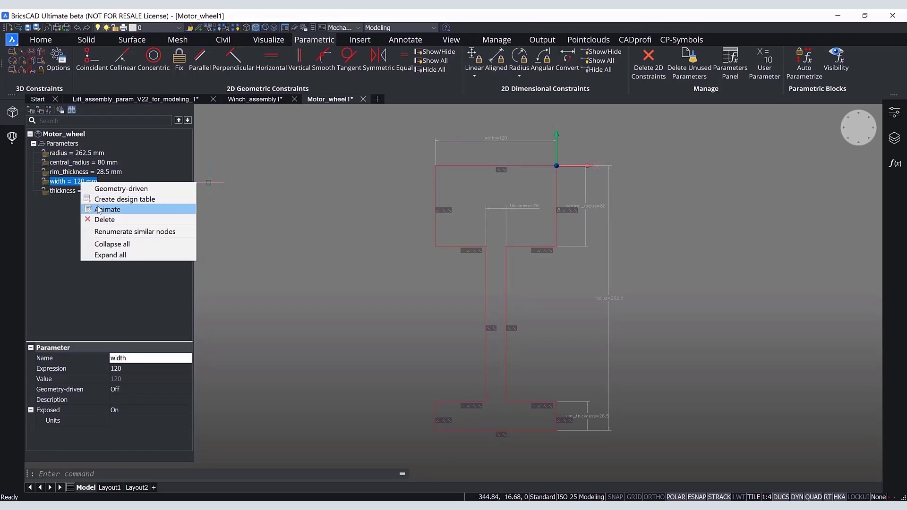
pyautogui.click(97, 209)
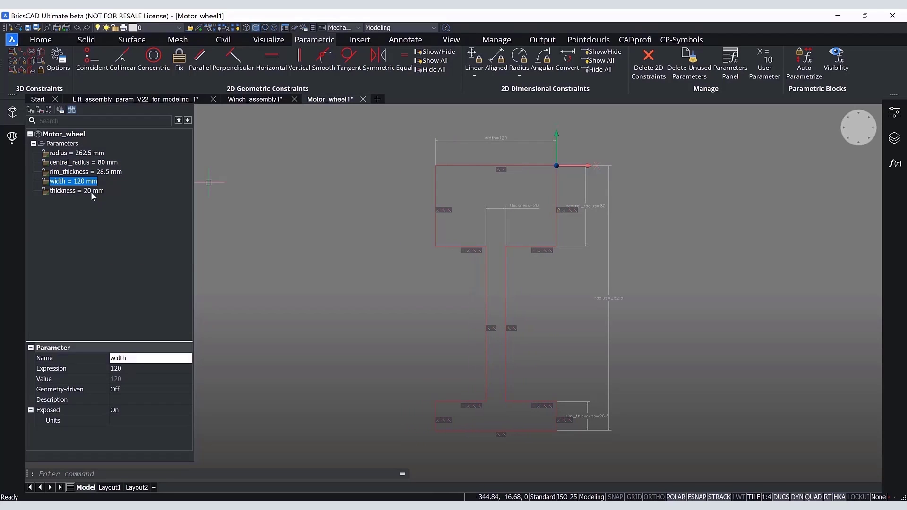
pyautogui.rightClick(90, 191)
pyautogui.click(115, 220)
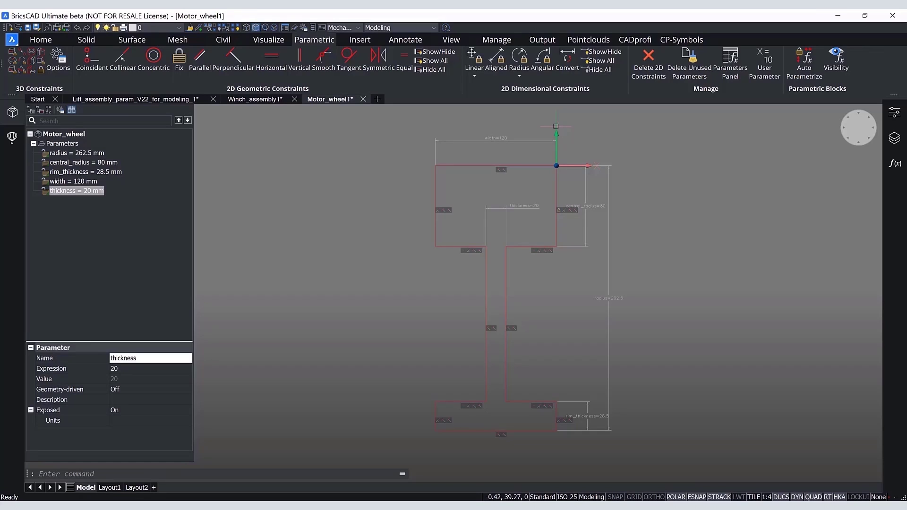
# Step: Hide all dimensional constraints and switch to the Top Back Right isometric view of the profile
pyautogui.click(594, 71)
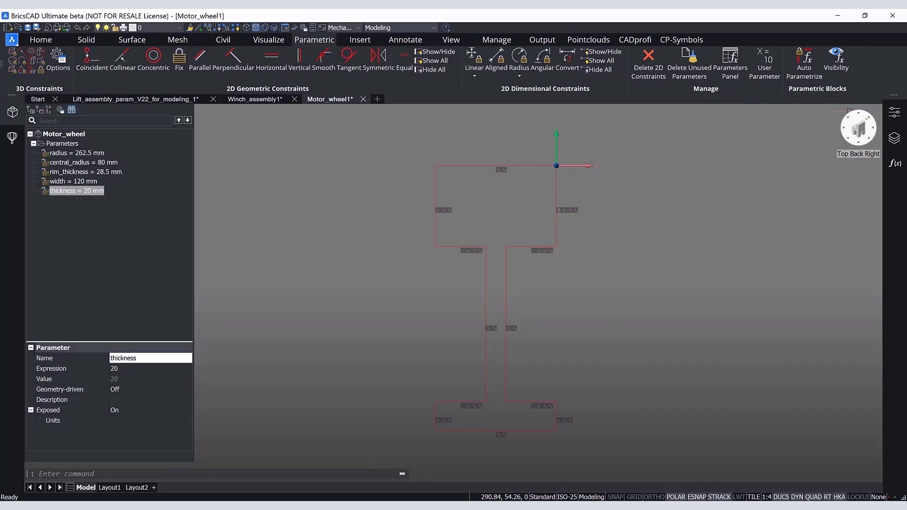
pyautogui.click(849, 112)
pyautogui.scroll(-4, 521, 251)
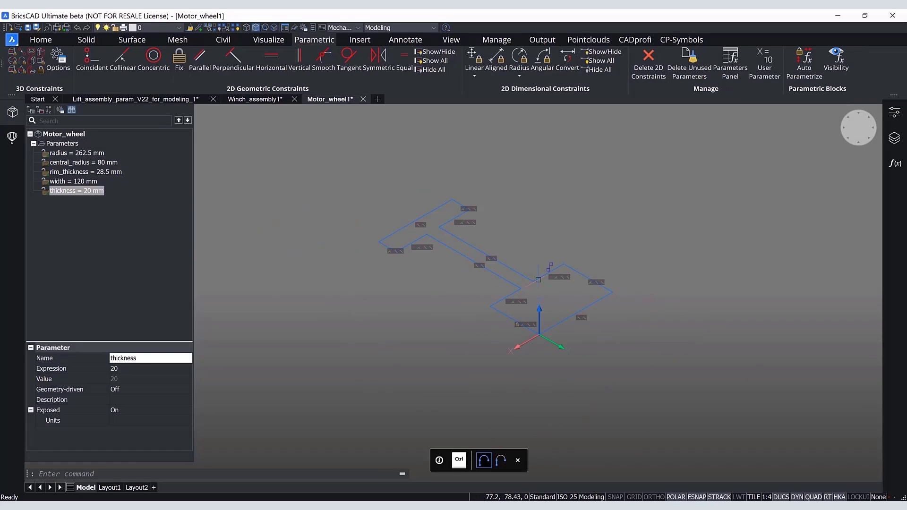
pyautogui.moveTo(537, 279)
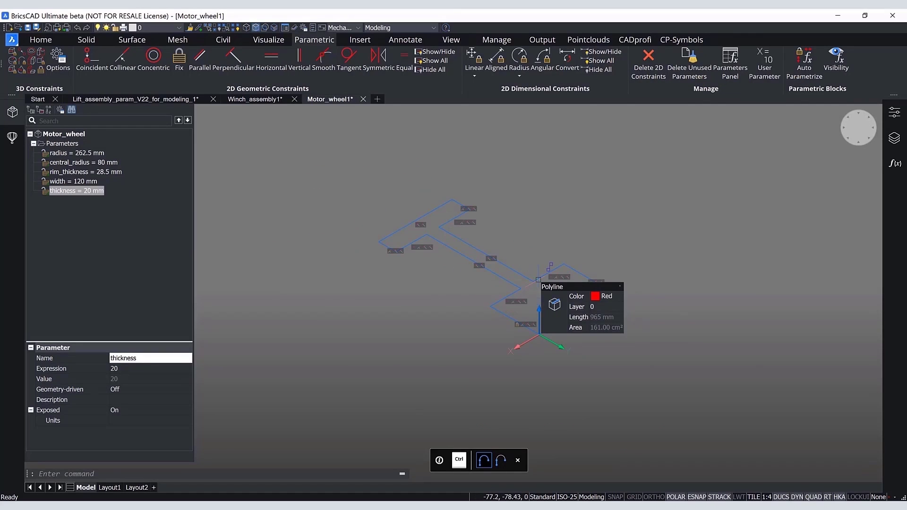
# Step: Find the experimental sketch based feature setting (CREATESKETCHFEATURE) by searching the settings for "sketch", and enable it
pyautogui.write('SETT')
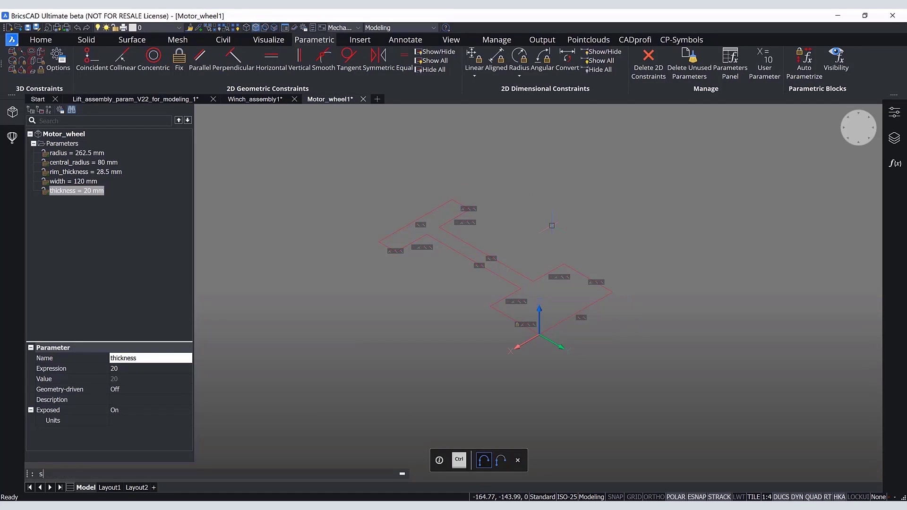
pyautogui.press('Return')
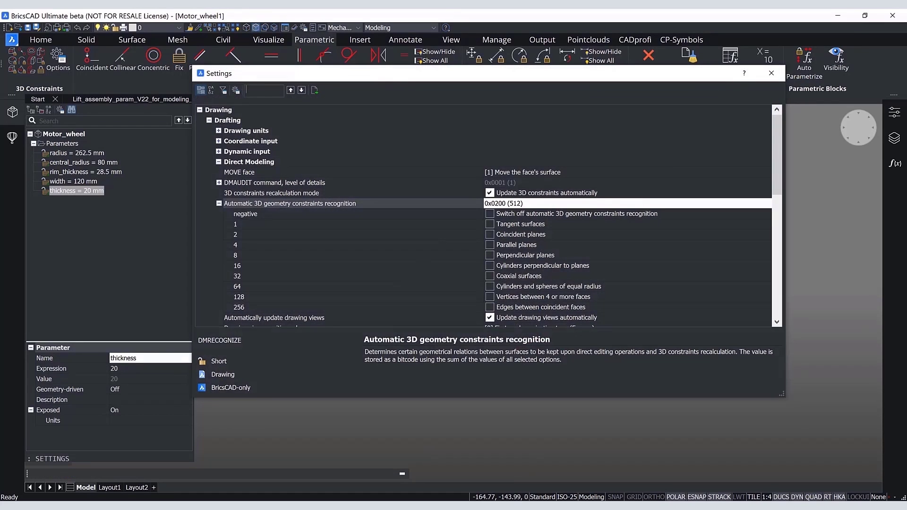
pyautogui.write('sketch')
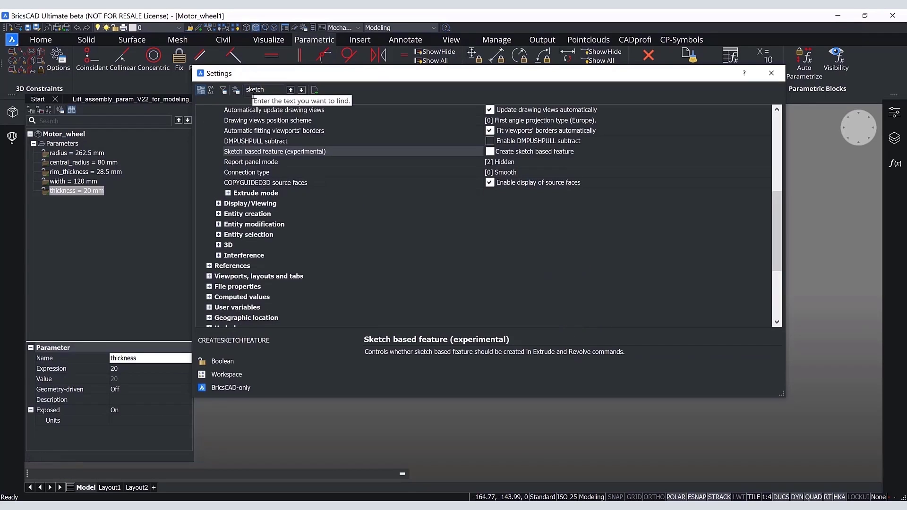
pyautogui.click(247, 154)
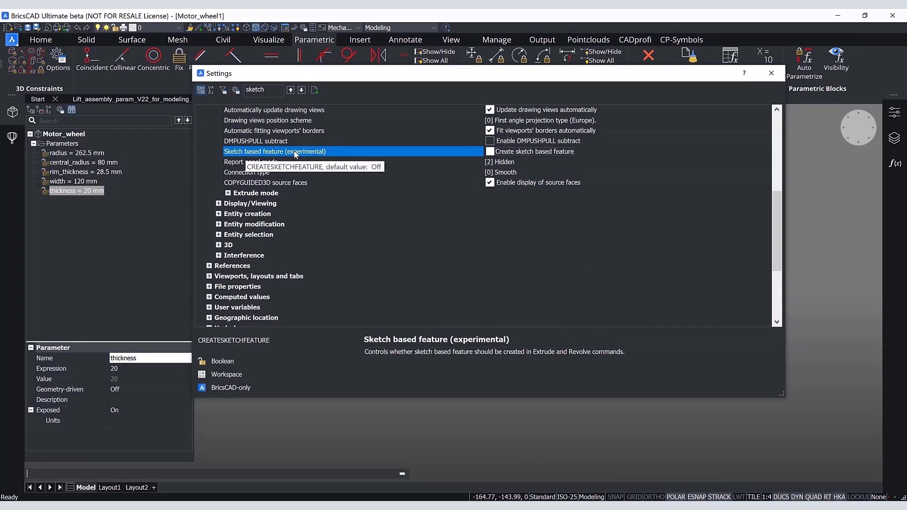
pyautogui.click(489, 152)
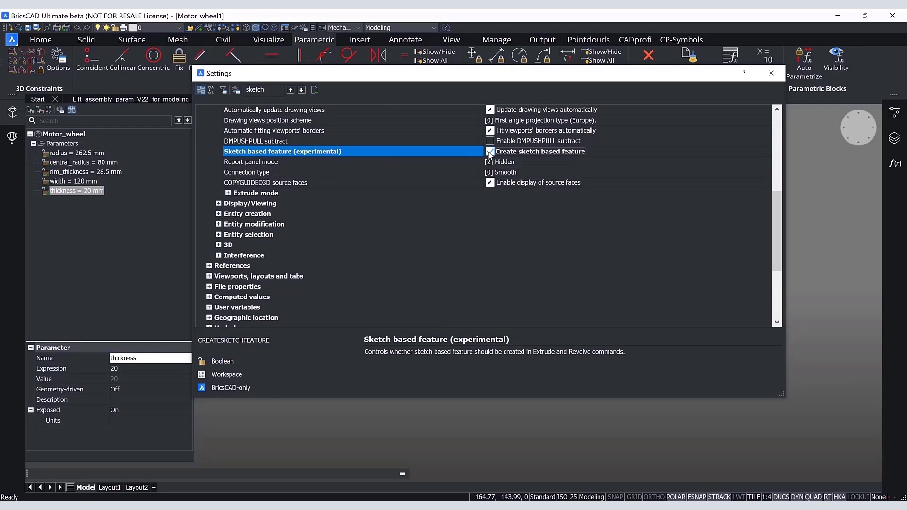
pyautogui.click(774, 77)
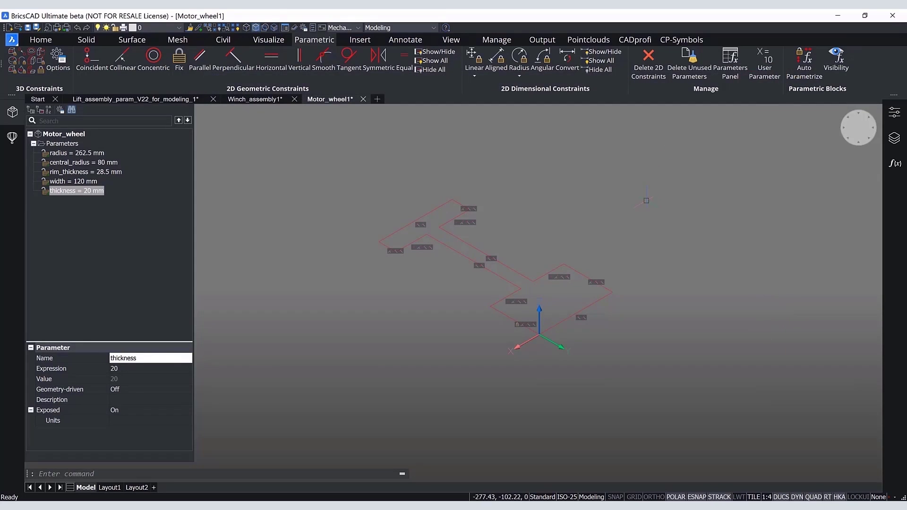
# Step: Revolve the closed wheel profile 360° about the X axis into a solid wheel
pyautogui.moveTo(562, 271)
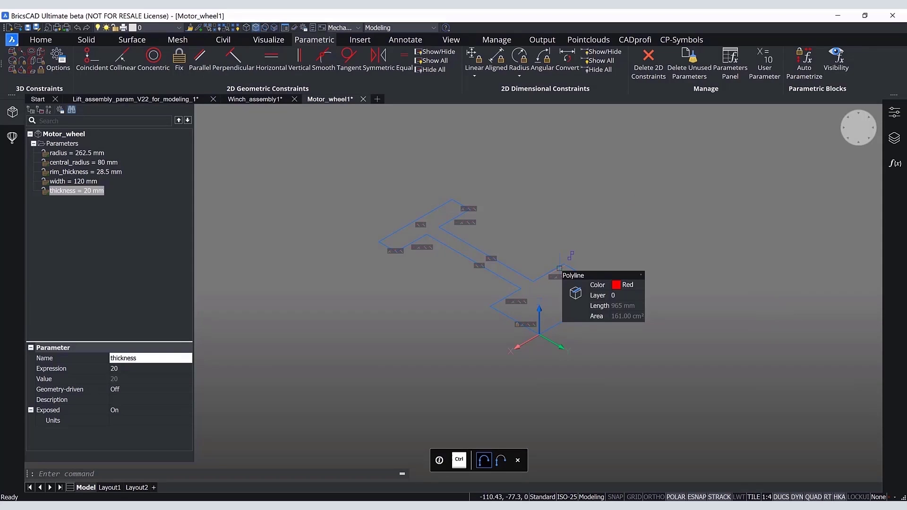
pyautogui.moveTo(572, 293)
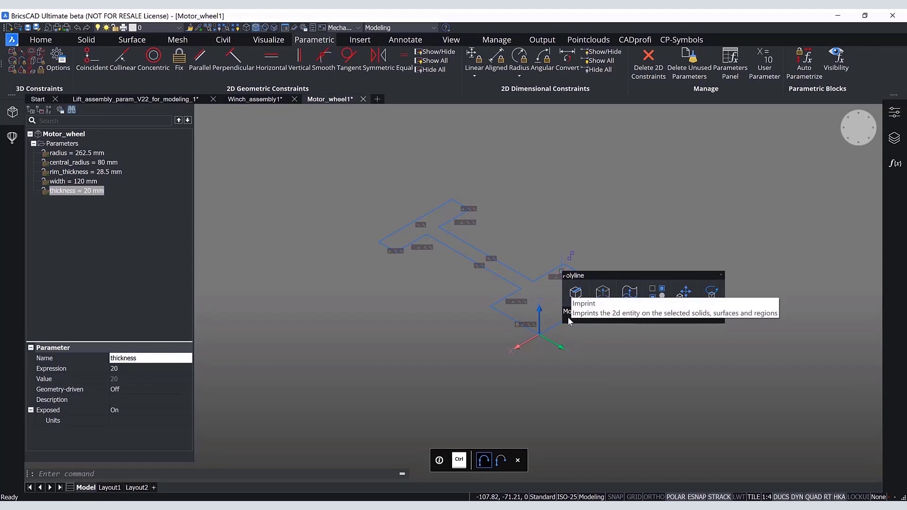
pyautogui.moveTo(569, 320)
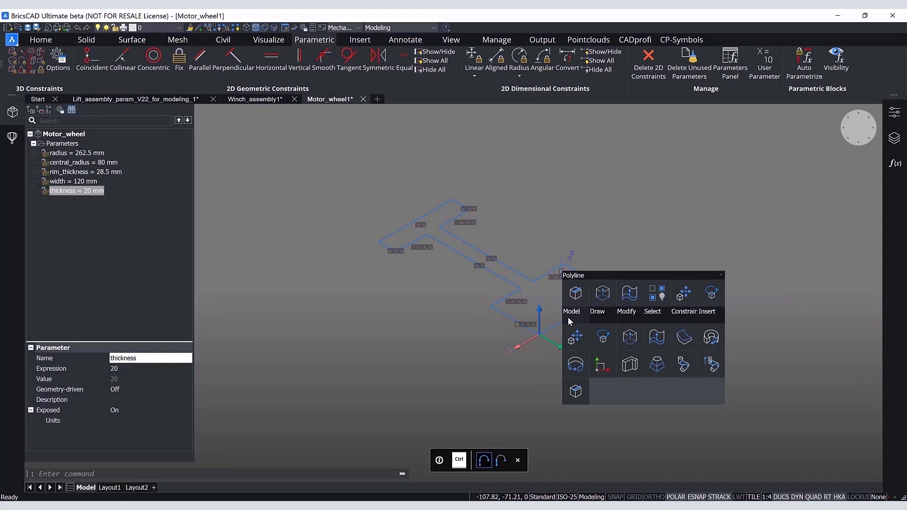
pyautogui.click(711, 337)
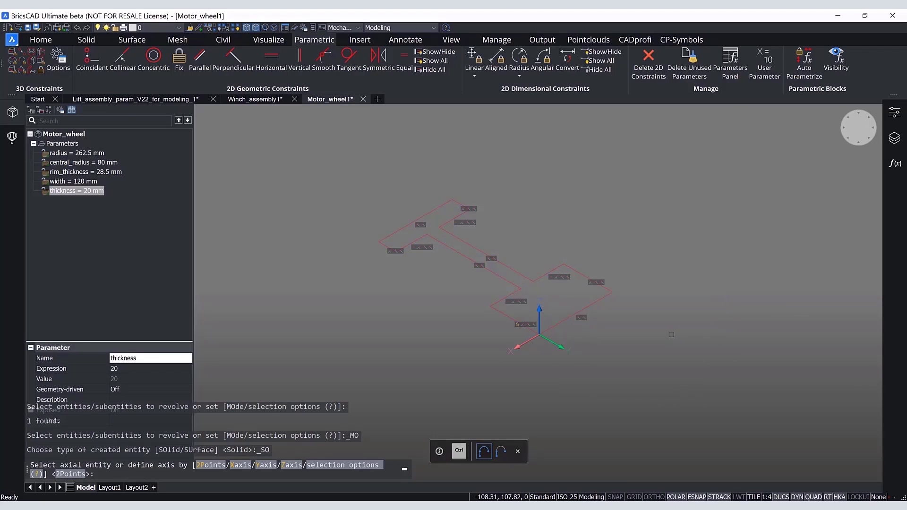
pyautogui.write('x')
pyautogui.press('Return')
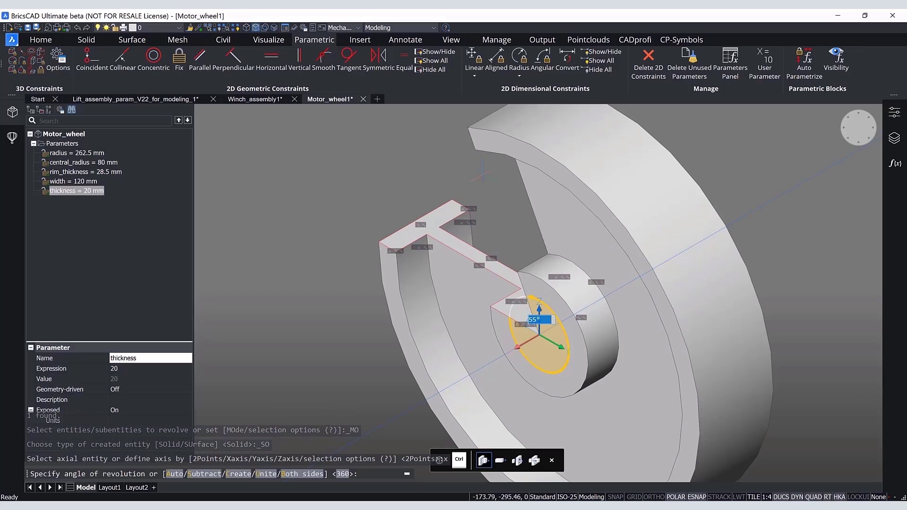
pyautogui.write('360')
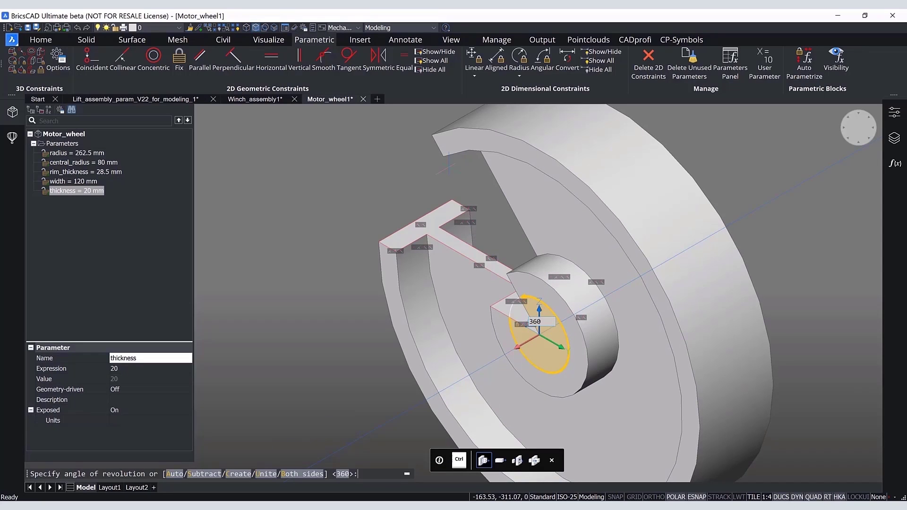
pyautogui.press('Return')
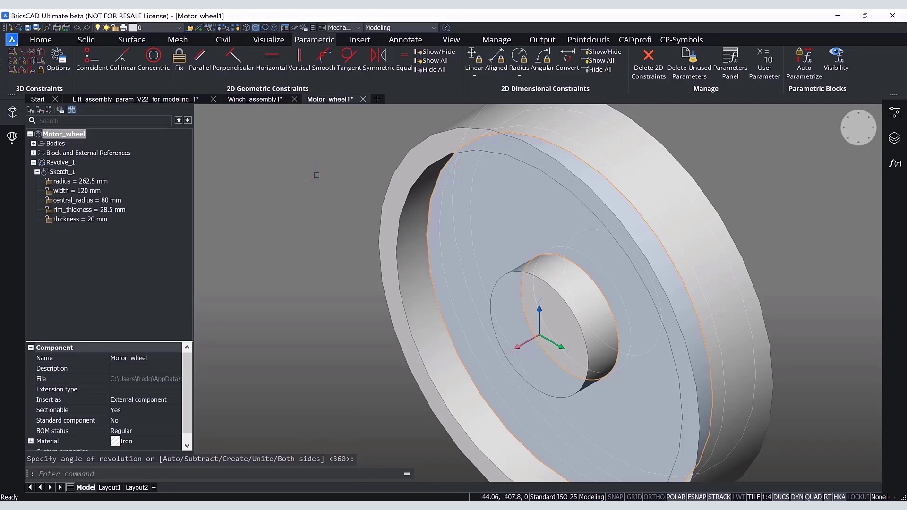
# Step: Link the revolve sketch's radius, width, central_radius, rim_thickness and thickness to component-level parameters
pyautogui.moveTo(325, 269)
pyautogui.mouseDown(button='middle')
pyautogui.moveTo(304, 254)
pyautogui.moveTo(325, 254)
pyautogui.mouseUp(button='middle')
pyautogui.scroll(-2, 311, 255)
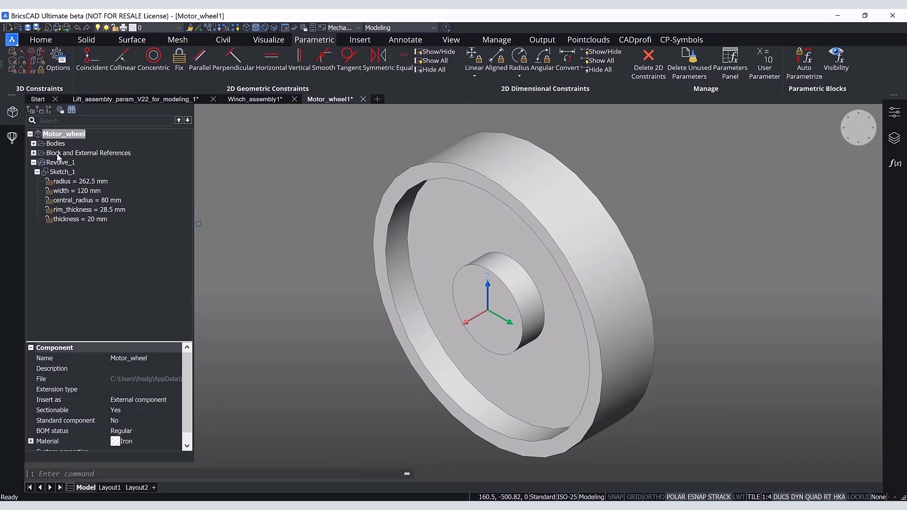
pyautogui.click(61, 164)
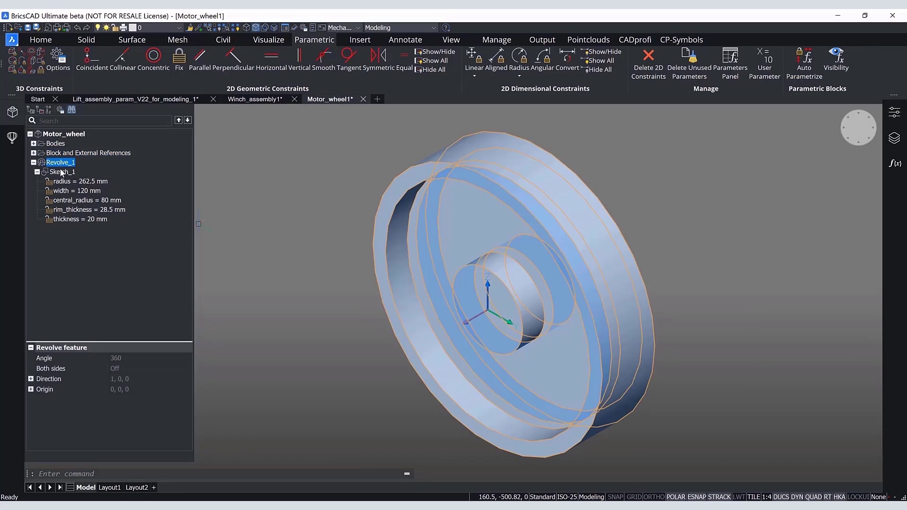
pyautogui.click(61, 173)
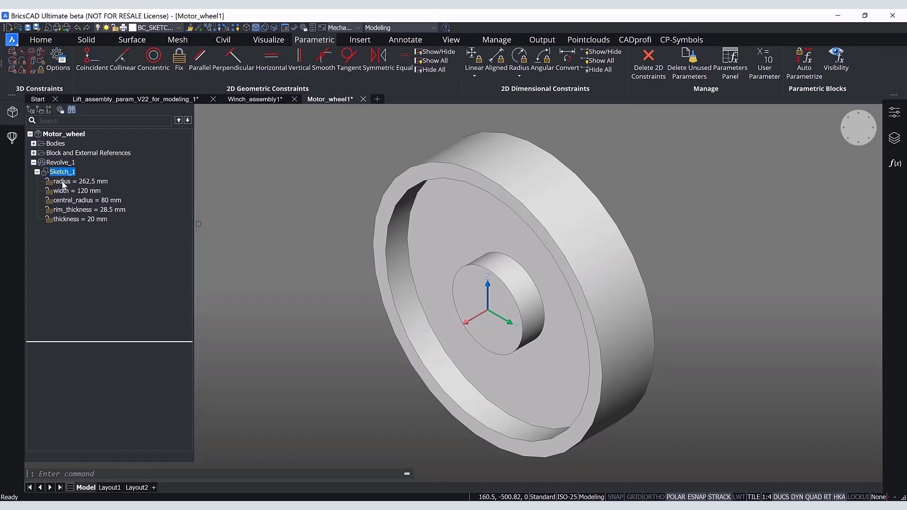
pyautogui.click(63, 183)
pyautogui.rightClick(63, 183)
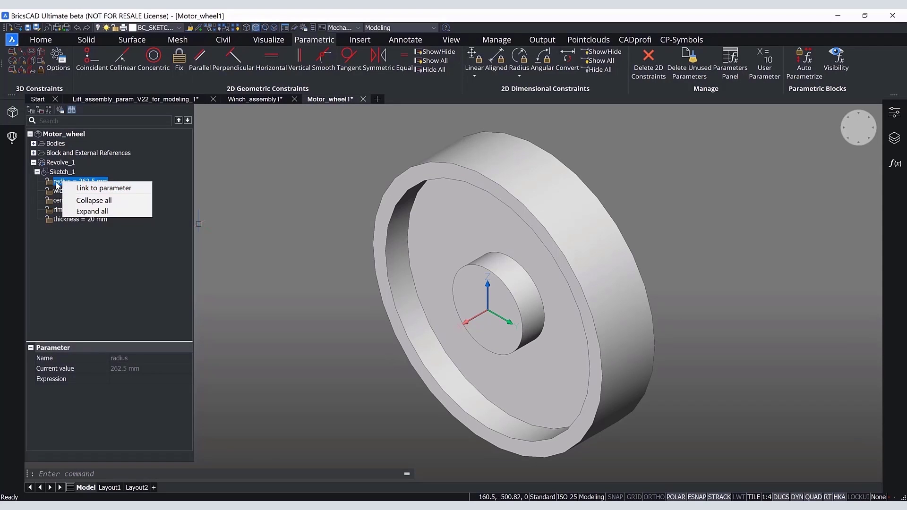
pyautogui.click(56, 183)
pyautogui.keyDown('shift'); pyautogui.click(61, 220); pyautogui.keyUp('shift')
pyautogui.rightClick(123, 216)
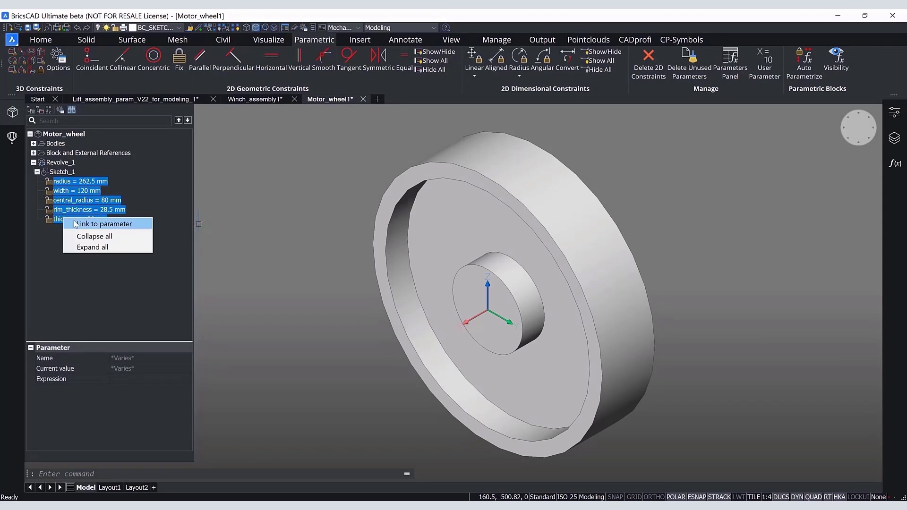
pyautogui.click(151, 223)
# Step: Animate the component-level radius and width parameters to check how the revolved wheel responds
pyautogui.click(70, 154)
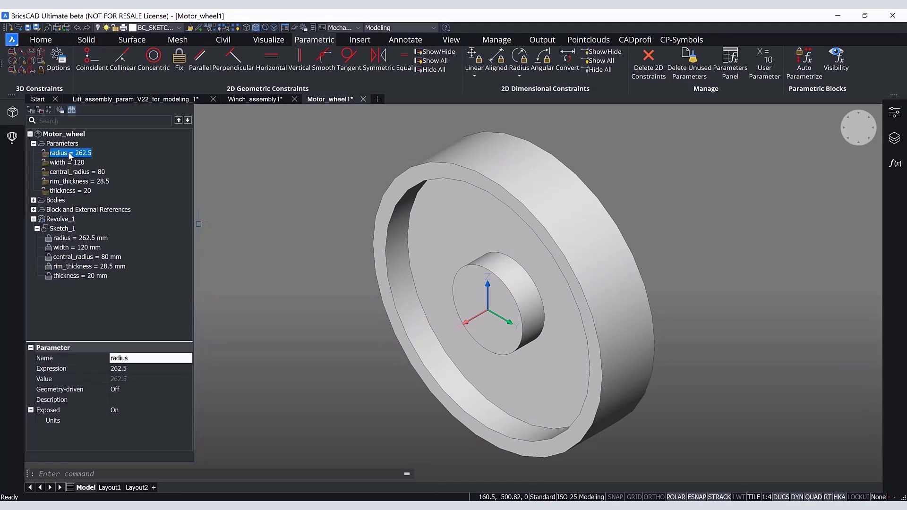
pyautogui.rightClick(69, 153)
pyautogui.click(95, 180)
pyautogui.click(76, 163)
pyautogui.rightClick(76, 164)
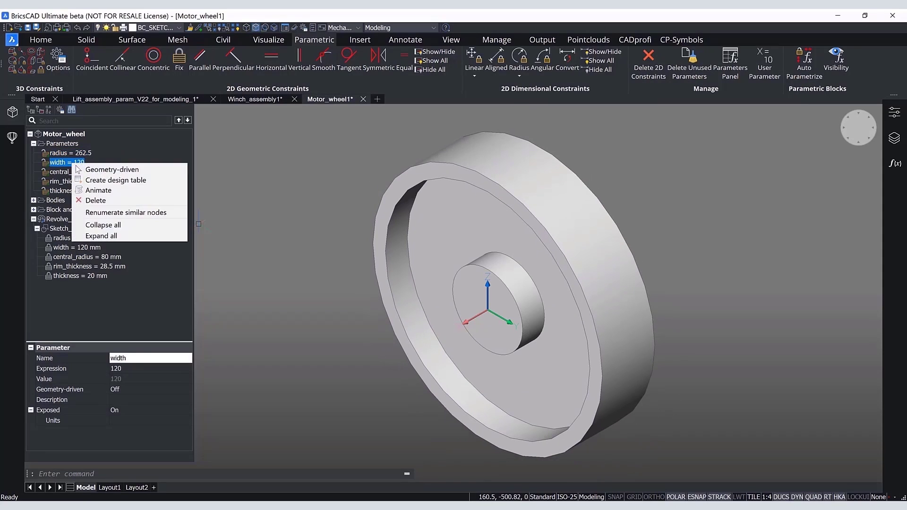
pyautogui.click(87, 190)
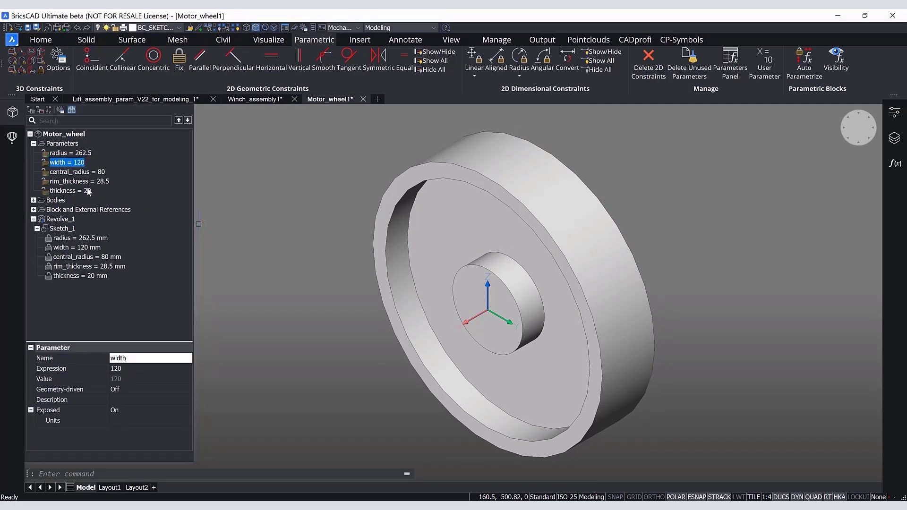
# Step: Save the wheel drawing as revolved_profile.dwg in the Saved Models folder under Variational modelling
pyautogui.click(36, 29)
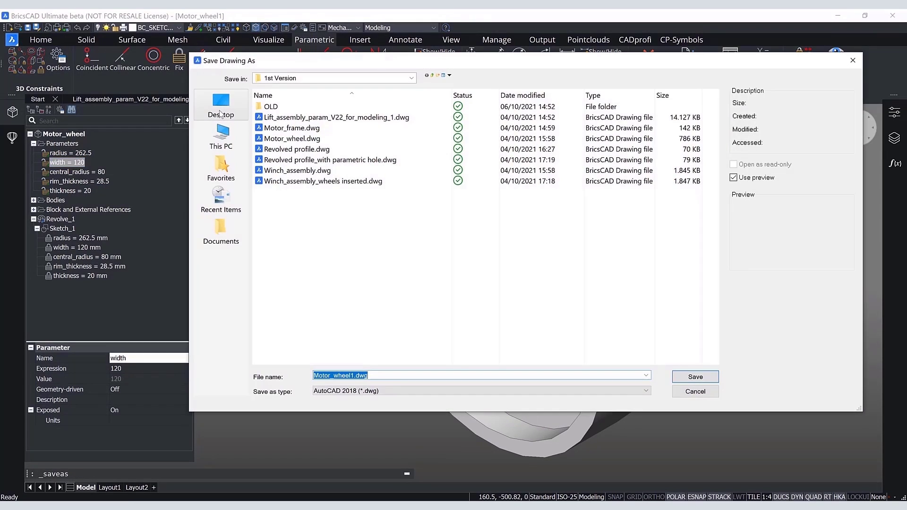
pyautogui.click(221, 137)
pyautogui.doubleClick(543, 118)
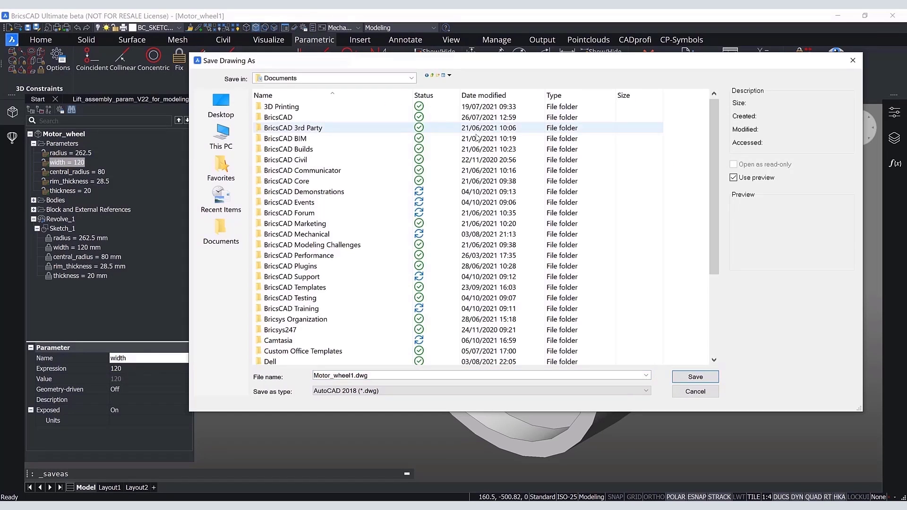
pyautogui.doubleClick(372, 204)
pyautogui.doubleClick(296, 107)
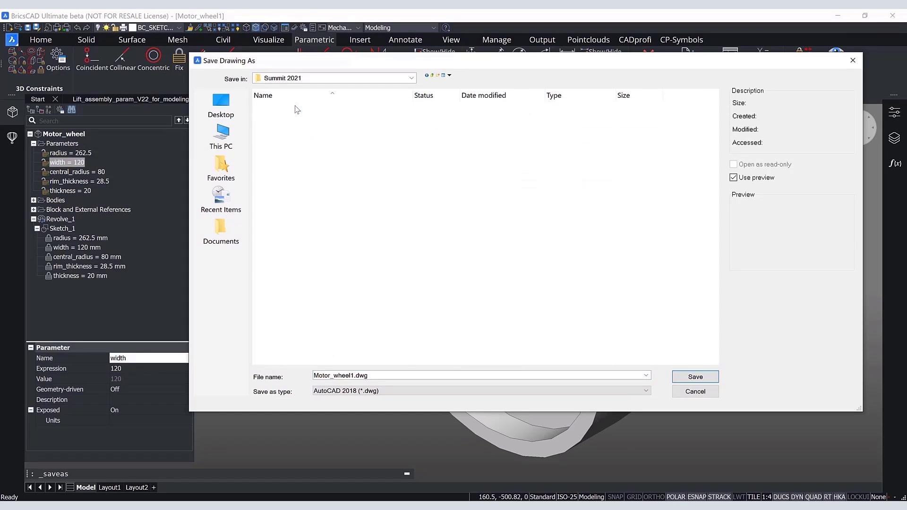
pyautogui.doubleClick(296, 126)
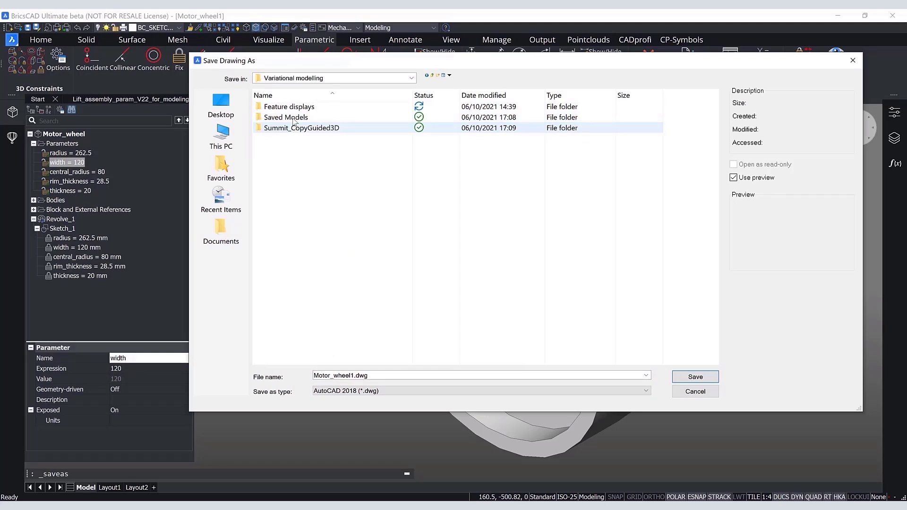
pyautogui.click(293, 119)
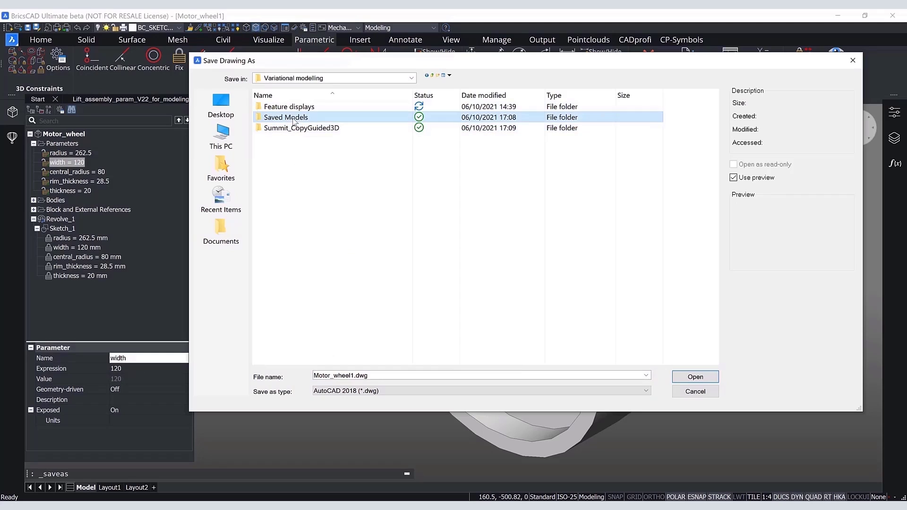
pyautogui.doubleClick(329, 121)
pyautogui.doubleClick(354, 375)
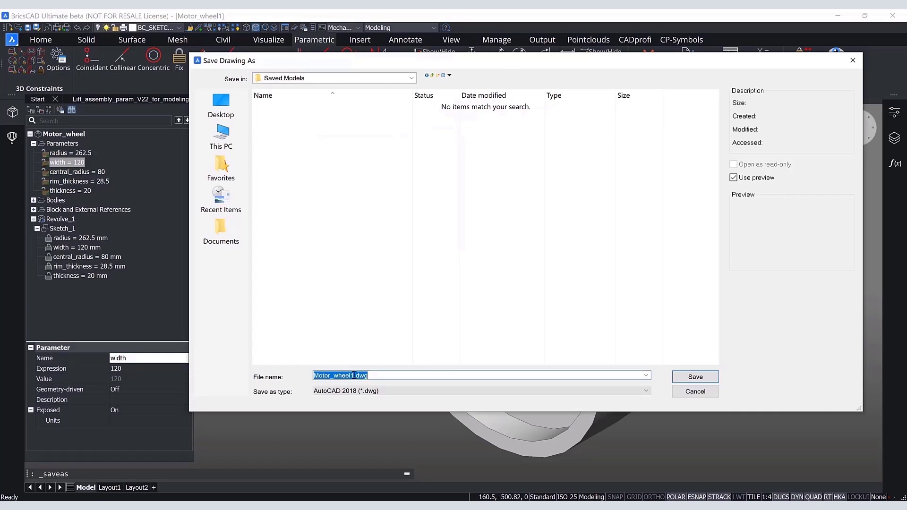
pyautogui.click(354, 375)
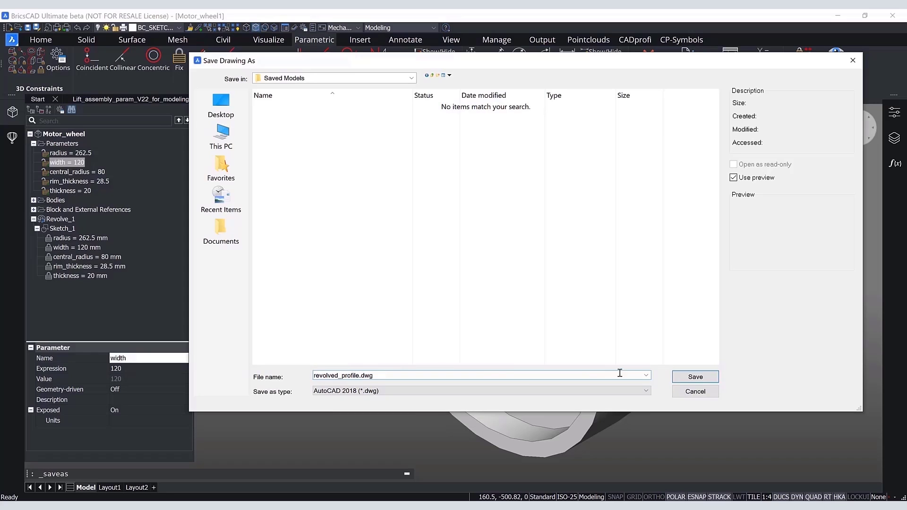
pyautogui.click(690, 375)
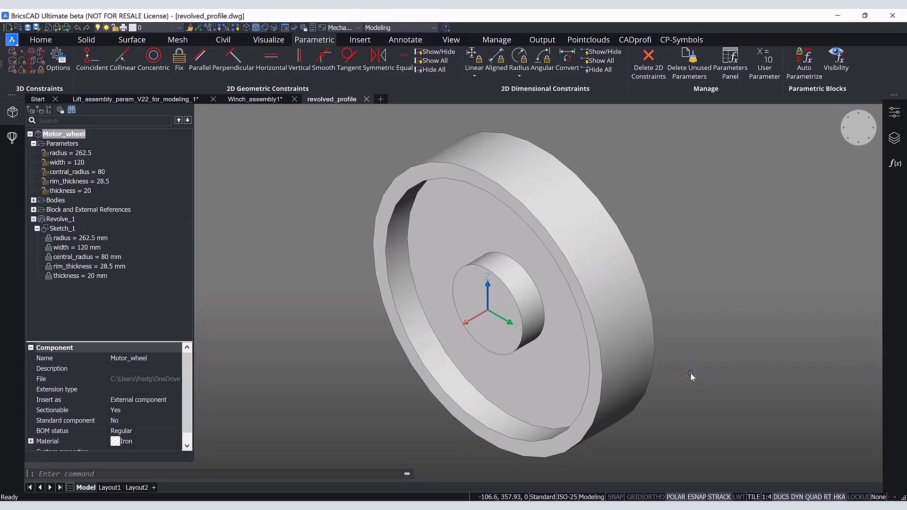
# Step: Switch to the Winch_assembly1 drawing and delete the large orange motor wheel from the gearbox shaft
pyautogui.click(249, 101)
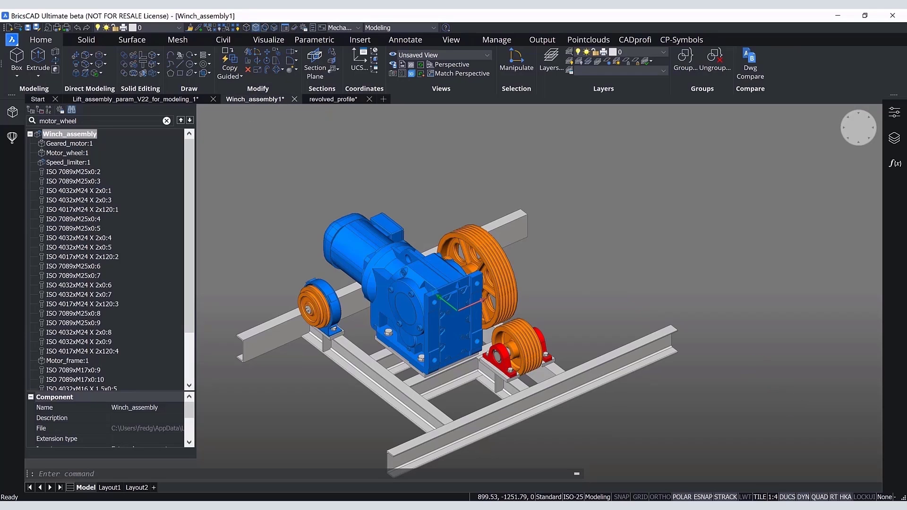
pyautogui.keyDown('shift'); pyautogui.moveTo(835, 366); pyautogui.dragTo(662, 362, button='middle'); pyautogui.keyUp('shift')
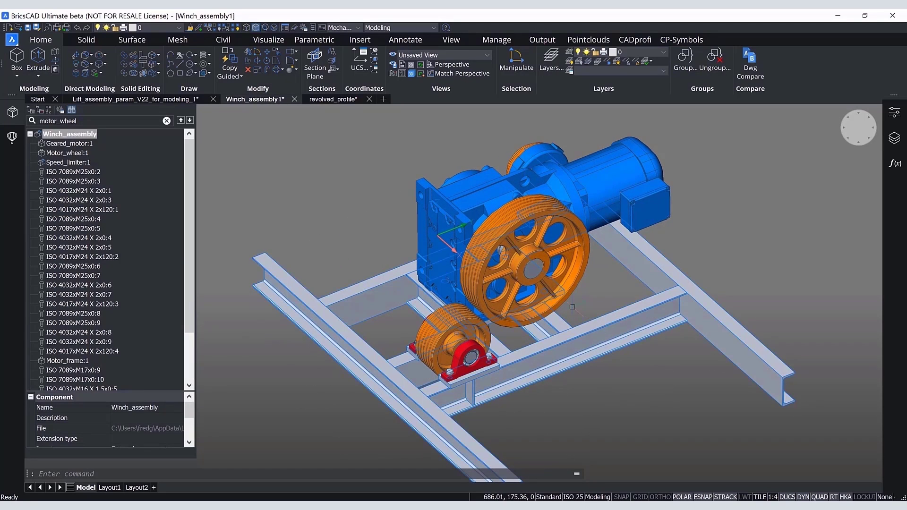
pyautogui.click(552, 293)
pyautogui.press('Delete')
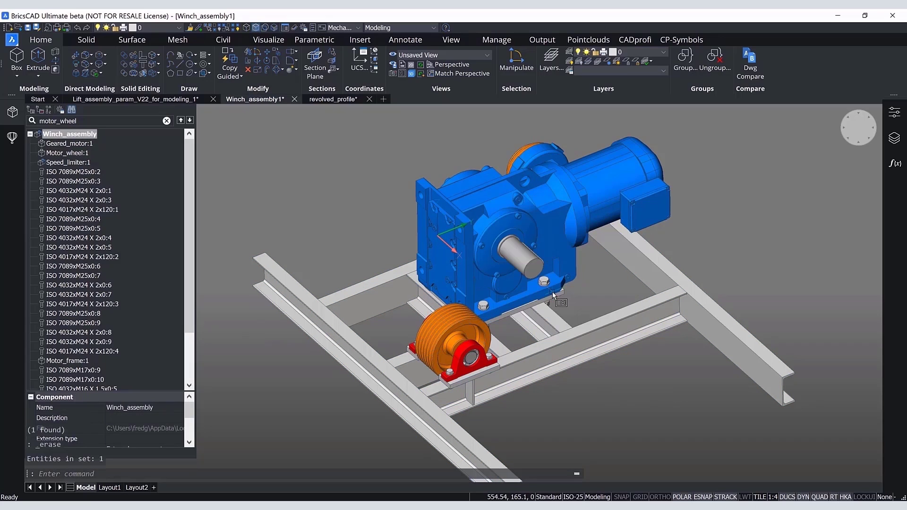
# Step: Delete the Wheel:1 component from Small_wheel_assembly:1, keeping its shaft and supports
pyautogui.click(449, 340)
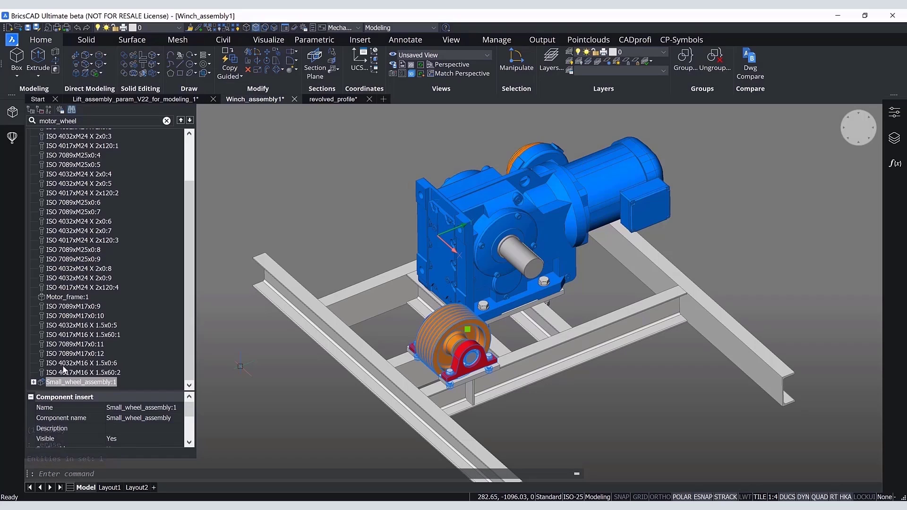
pyautogui.click(33, 382)
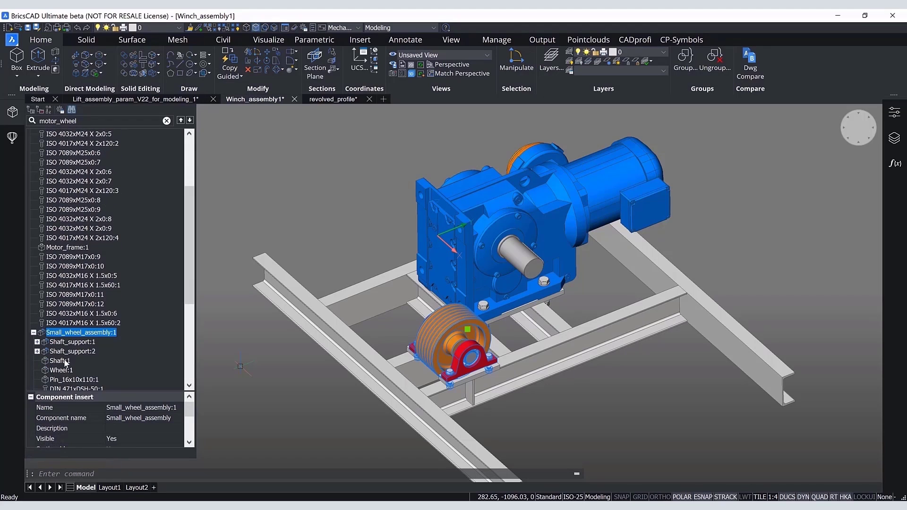
pyautogui.click(65, 363)
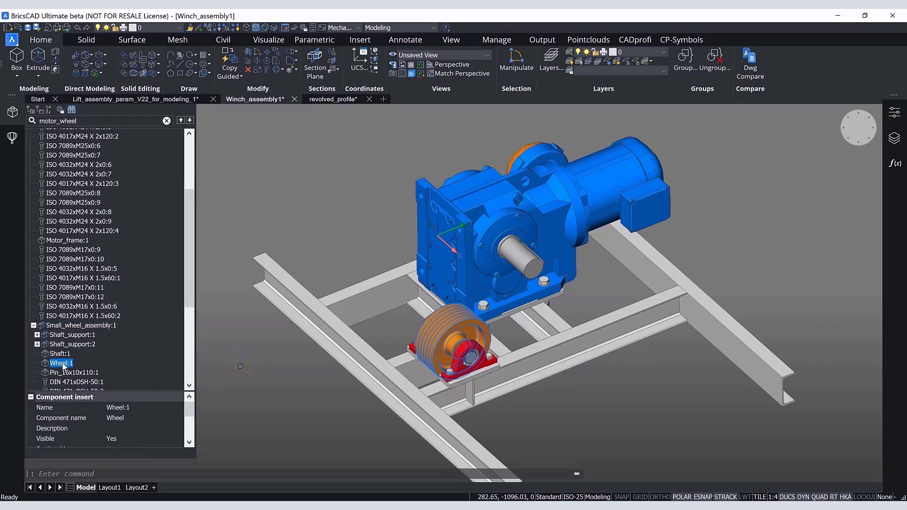
pyautogui.press('Delete')
# Step: Choose revolved_profile.dwg from the Variational modelling folder under Summit 2021 as an external reference to attach to the winch assembly
pyautogui.keyDown('shift'); pyautogui.moveTo(528, 427); pyautogui.dragTo(547, 427, button='middle'); pyautogui.keyUp('shift')
pyautogui.scroll(5, 527, 424)
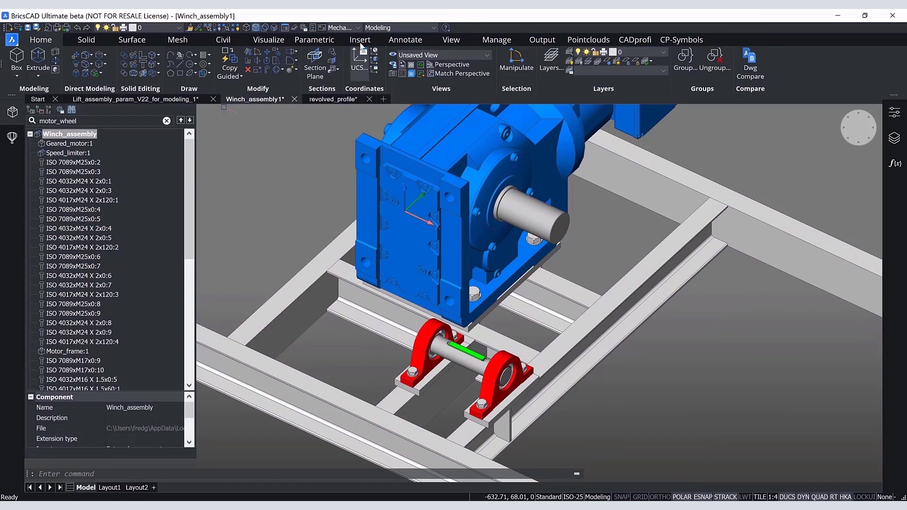
pyautogui.click(359, 40)
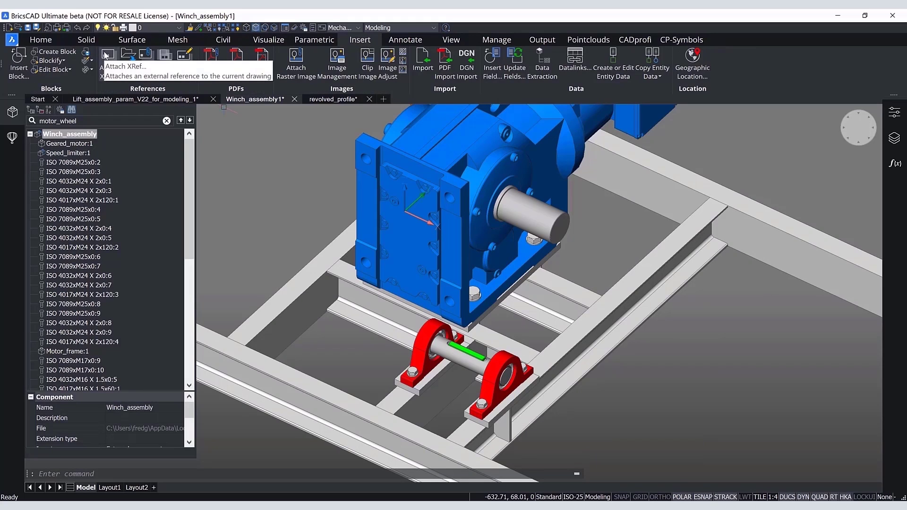
pyautogui.click(106, 55)
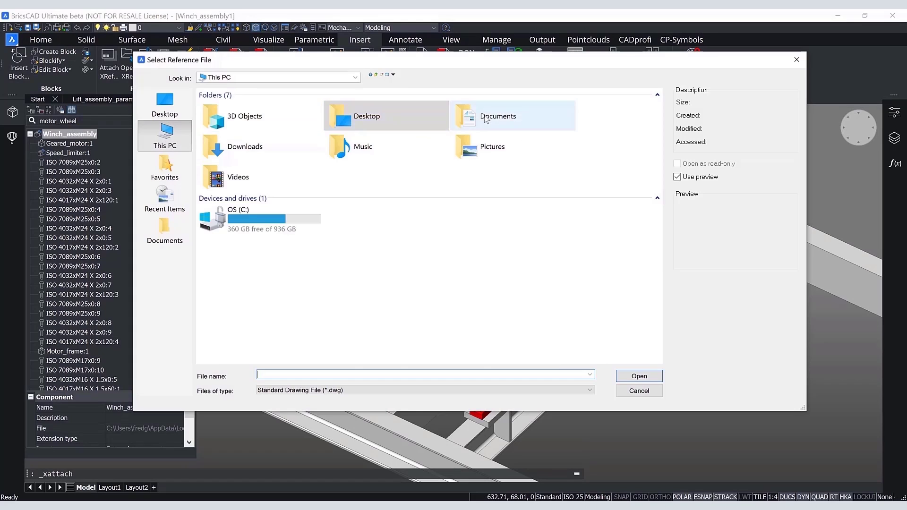
pyautogui.doubleClick(467, 115)
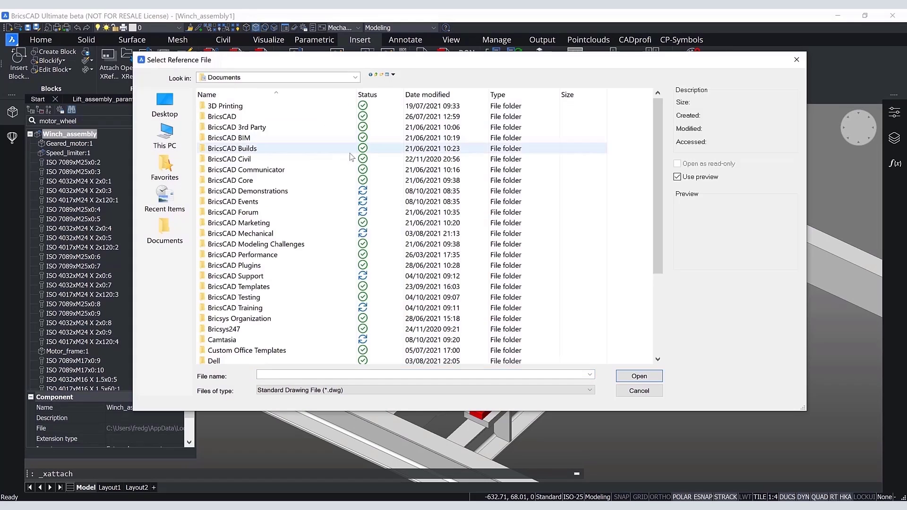
pyautogui.doubleClick(302, 202)
pyautogui.doubleClick(245, 107)
pyautogui.doubleClick(242, 107)
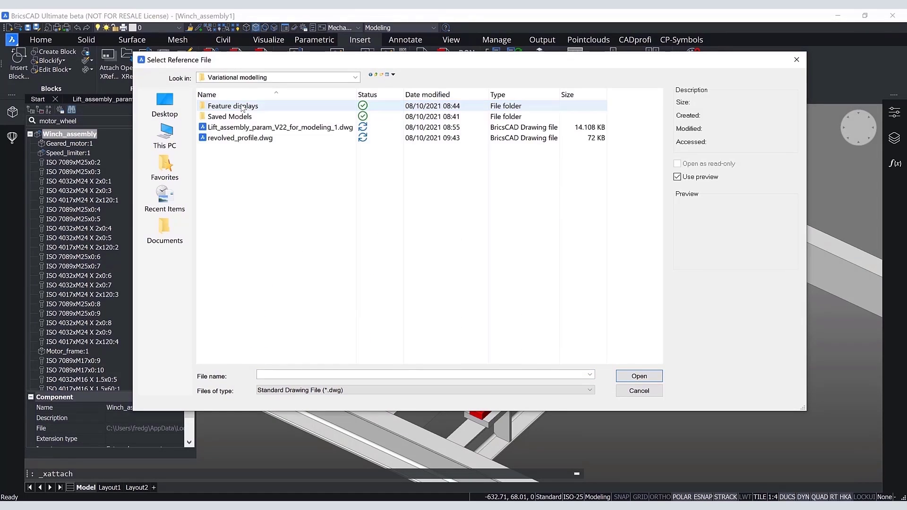
pyautogui.click(238, 137)
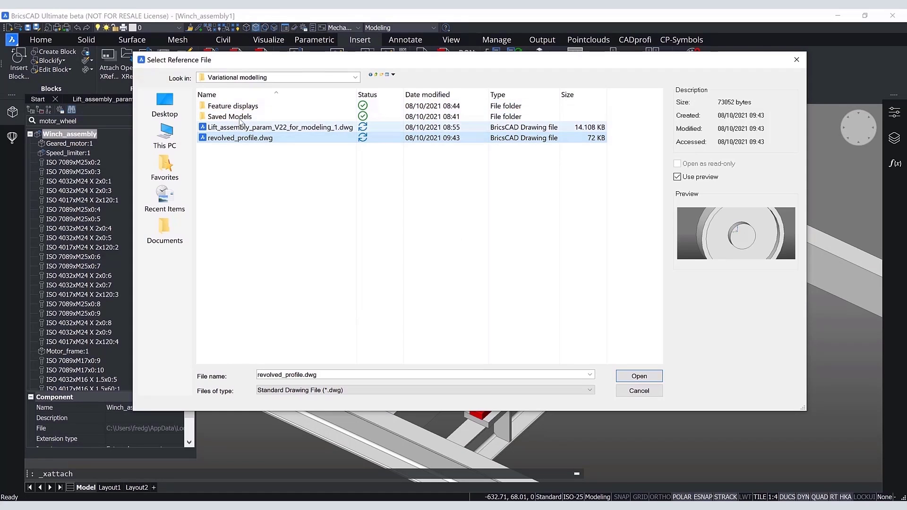
pyautogui.click(632, 378)
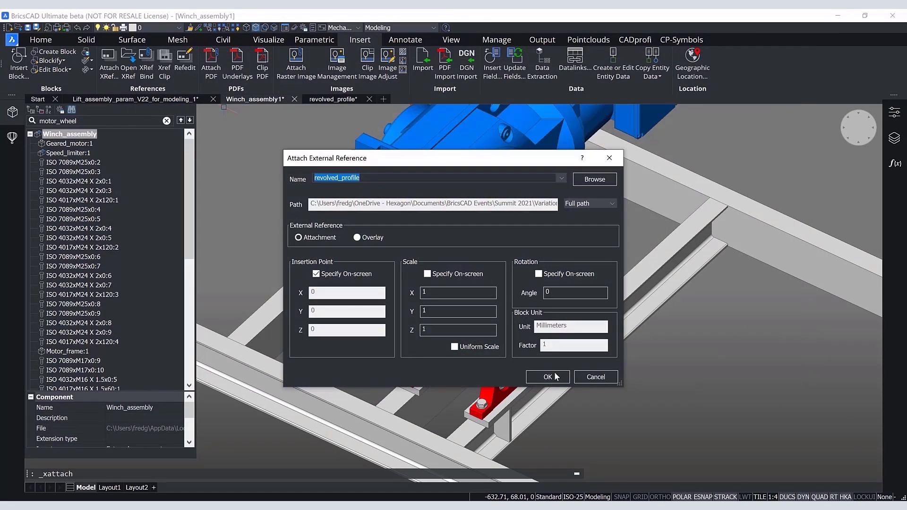
# Step: Insert the revolved_profile reference as an attachment at scale 1, placing it at the end-face centre of the gearbox output shaft
pyautogui.click(547, 377)
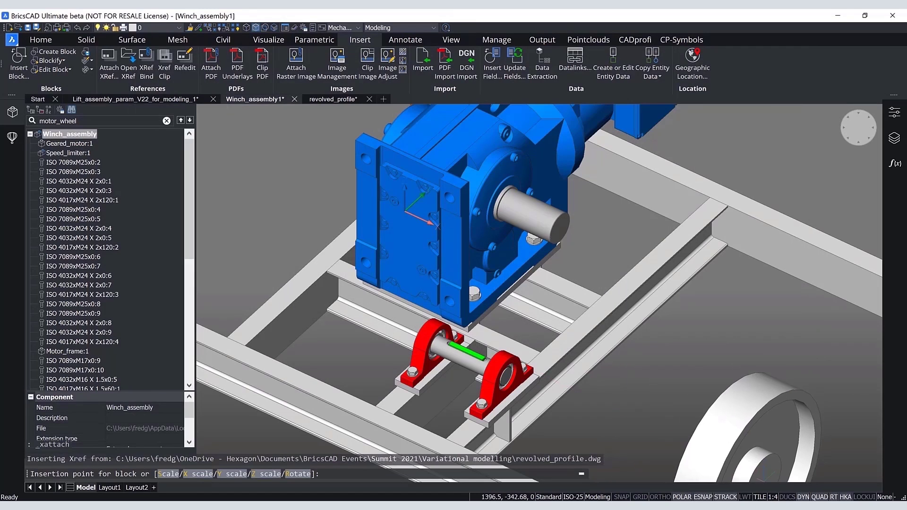
pyautogui.scroll(6, 596, 251)
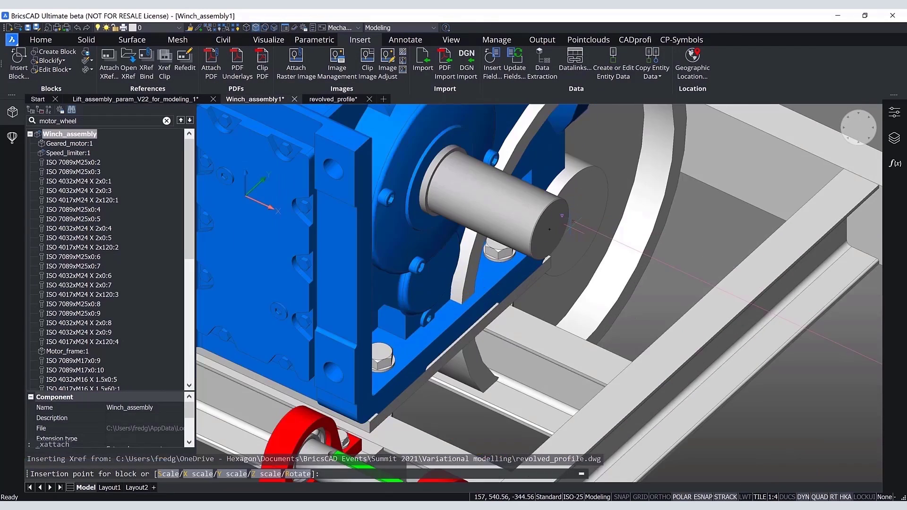
pyautogui.click(533, 231)
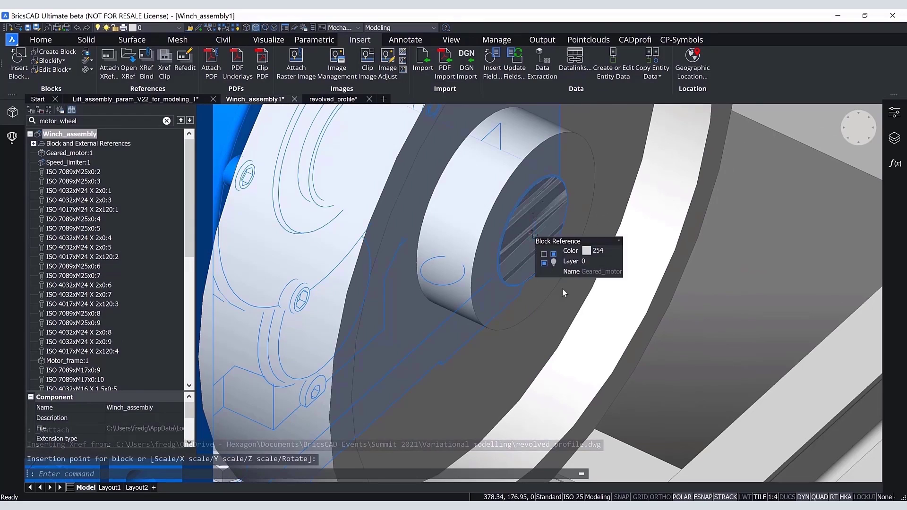
pyautogui.scroll(-8, 662, 359)
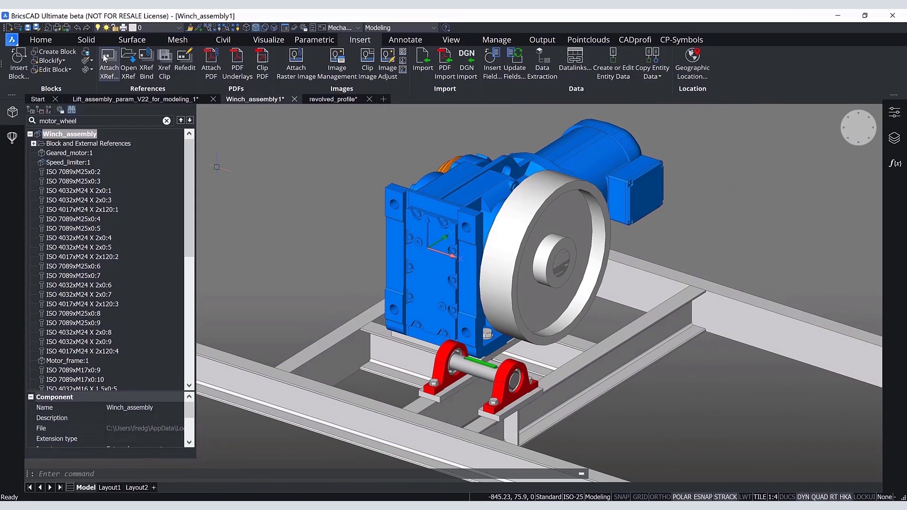
# Step: Attach a second revolved_profile.dwg reference at scale 1, placing it at the end centre of the small shaft between the red supports
pyautogui.click(104, 57)
pyautogui.click(240, 138)
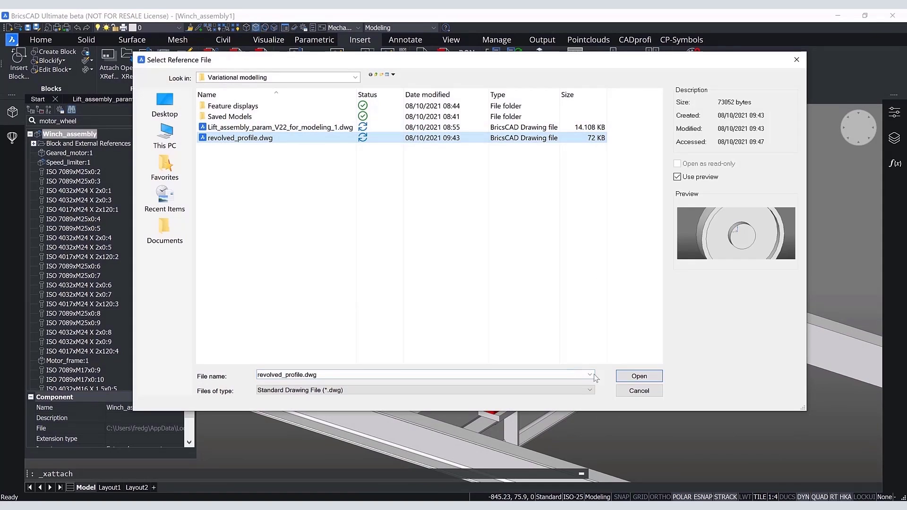
pyautogui.click(628, 378)
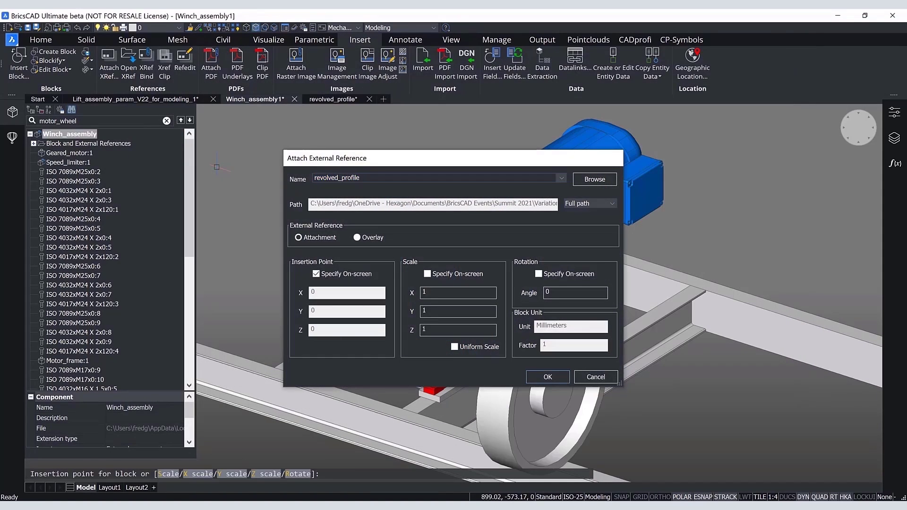
pyautogui.click(547, 376)
pyautogui.scroll(4, 572, 382)
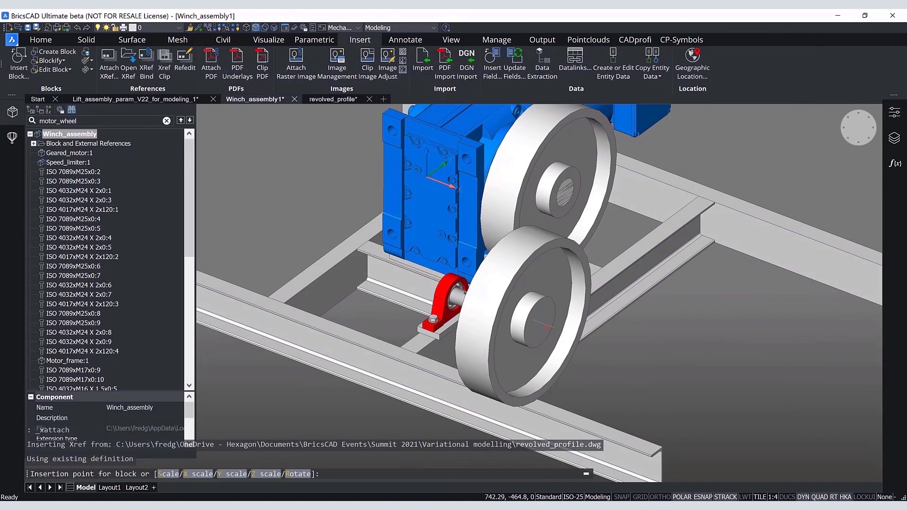
pyautogui.scroll(5, 546, 326)
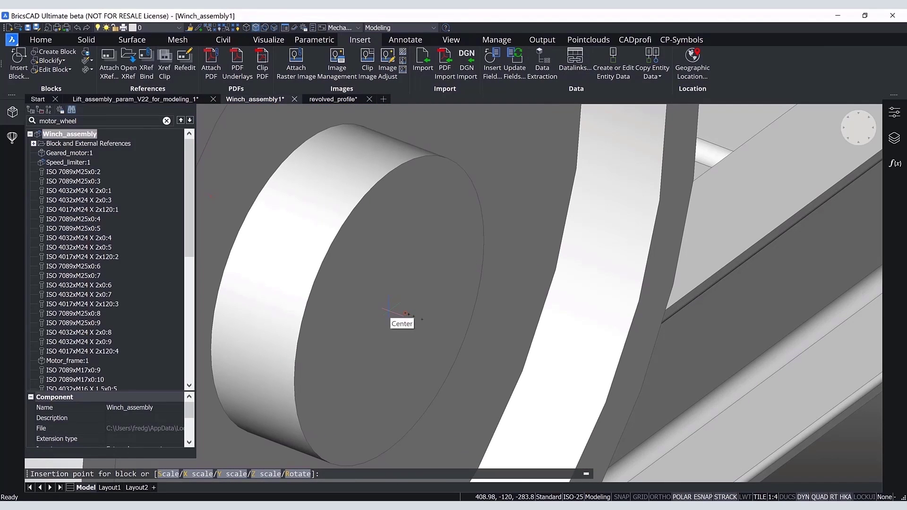
pyautogui.click(388, 311)
pyautogui.scroll(-3, 592, 294)
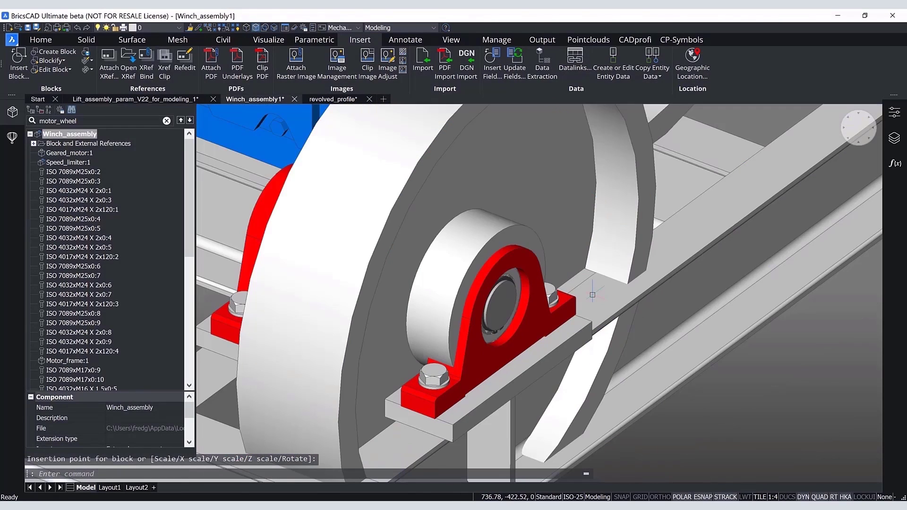
# Step: Move the lower wheel along its shaft axis so that it sits between the two red shaft supports
pyautogui.keyDown('shift'); pyautogui.moveTo(592, 295); pyautogui.dragTo(456, 293, button='middle'); pyautogui.keyUp('shift')
pyautogui.scroll(-1, 456, 292)
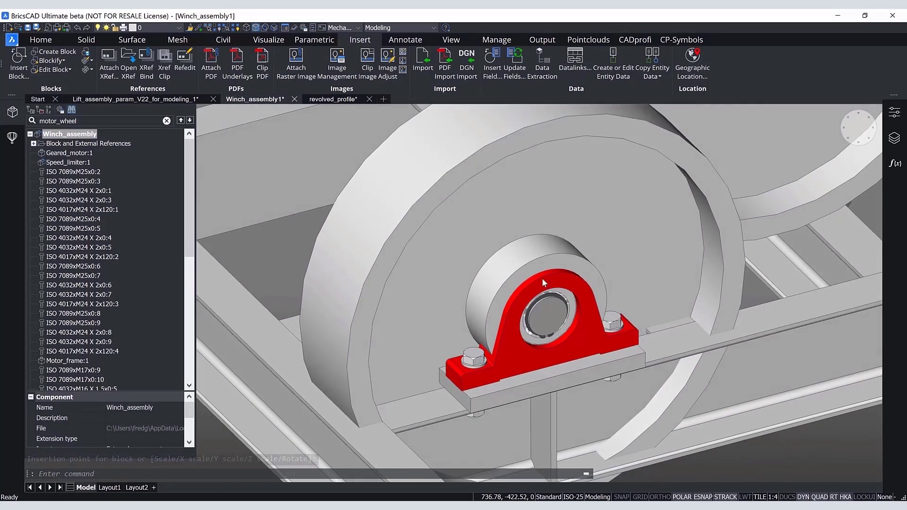
pyautogui.scroll(-3, 529, 279)
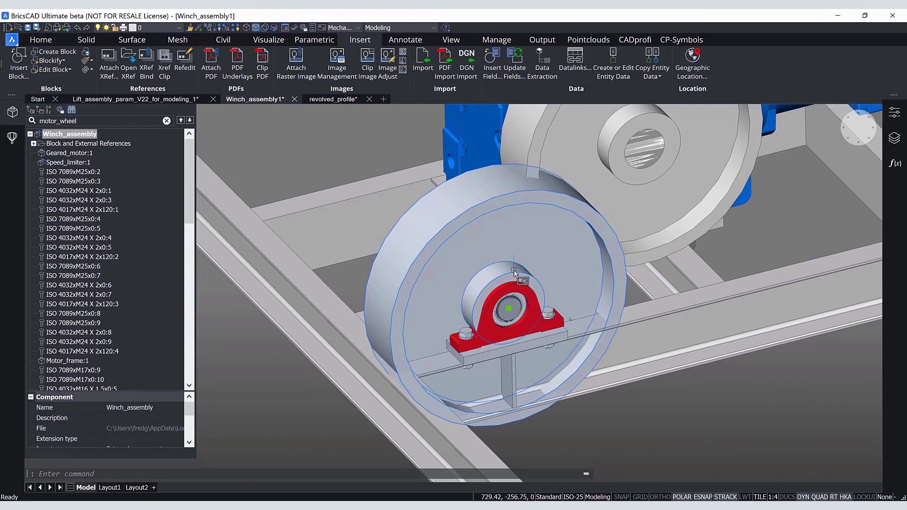
pyautogui.click(515, 273)
pyautogui.click(519, 322)
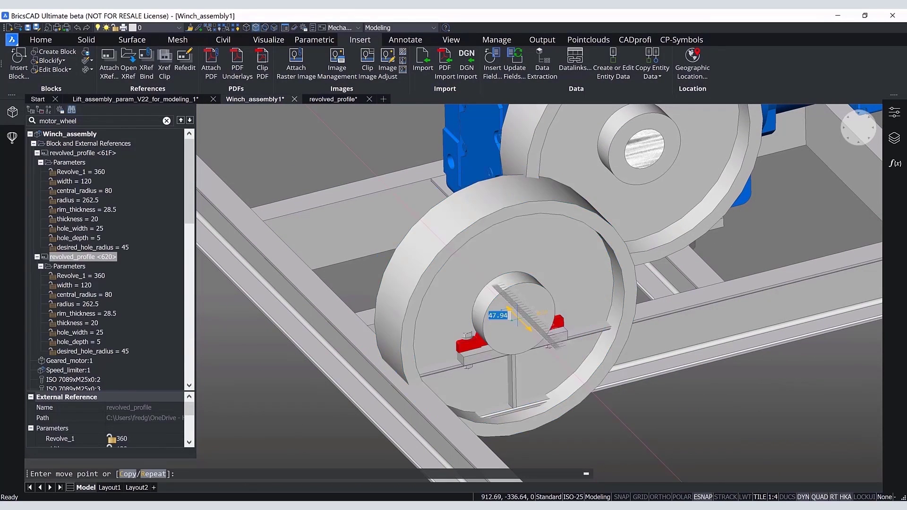
pyautogui.click(482, 282)
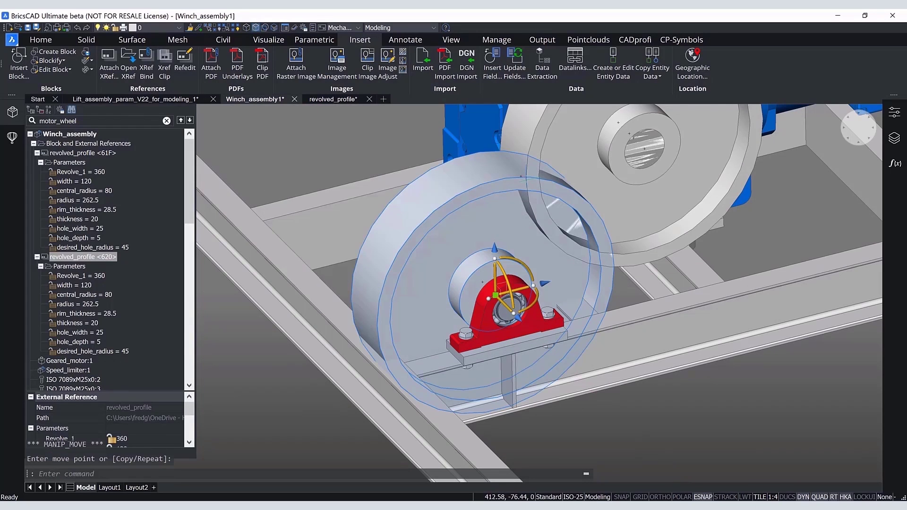
pyautogui.press('Escape')
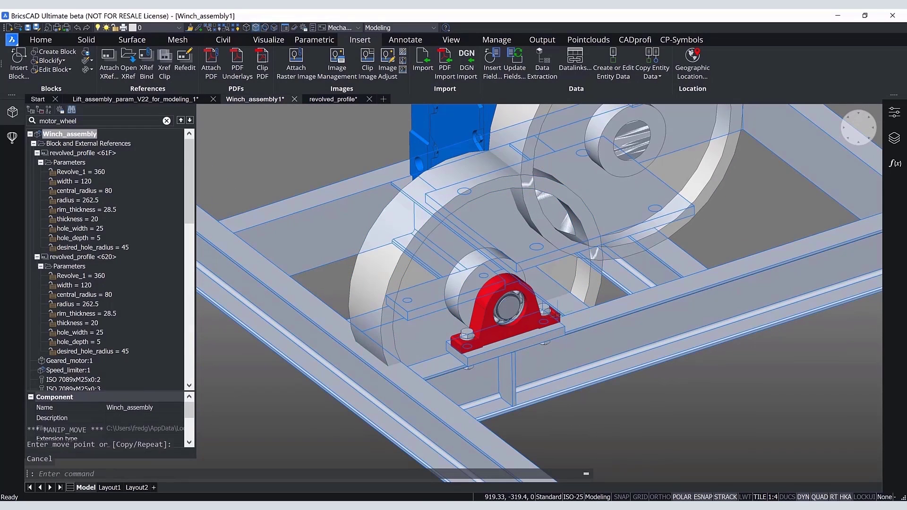
# Step: Set the radius parameter of the lower revolved_profile wheel to 137.5
pyautogui.scroll(4, 321, 202)
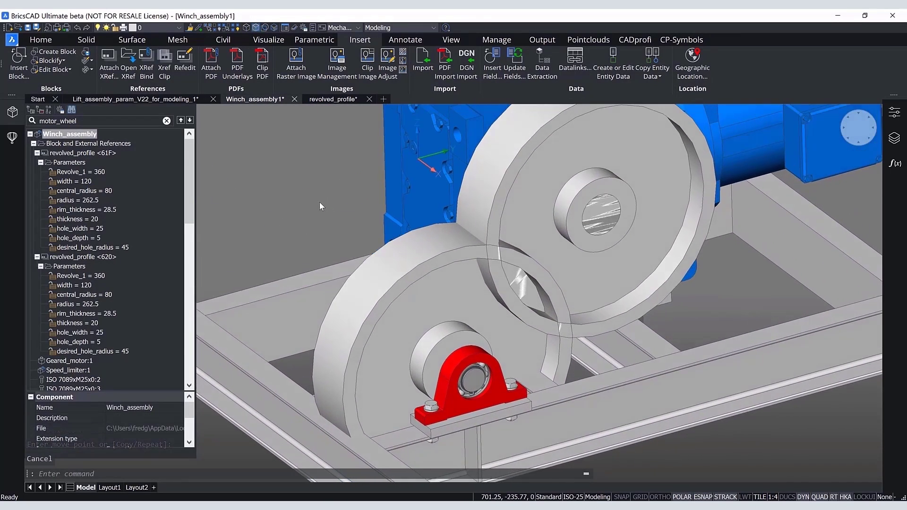
pyautogui.keyDown('shift'); pyautogui.moveTo(319, 202); pyautogui.dragTo(397, 355, button='middle'); pyautogui.keyUp('shift')
pyautogui.click(398, 354)
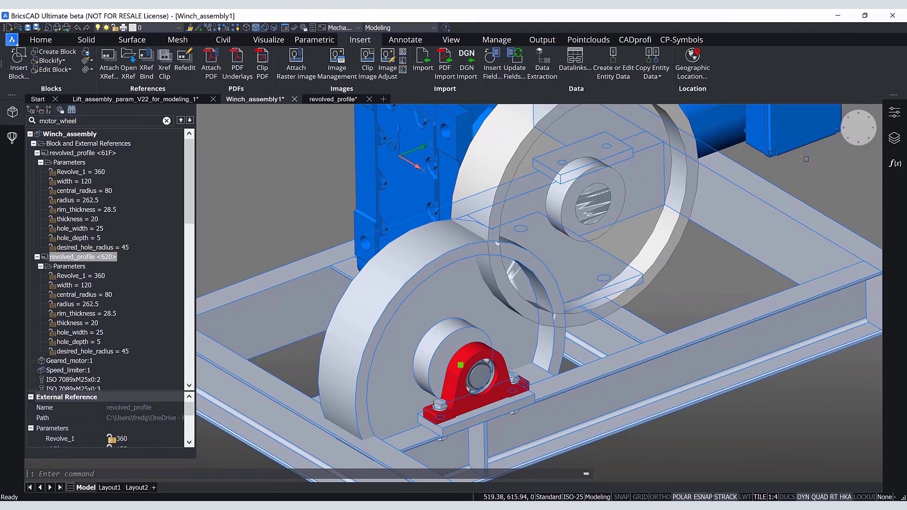
pyautogui.click(894, 111)
pyautogui.scroll(-3, 785, 305)
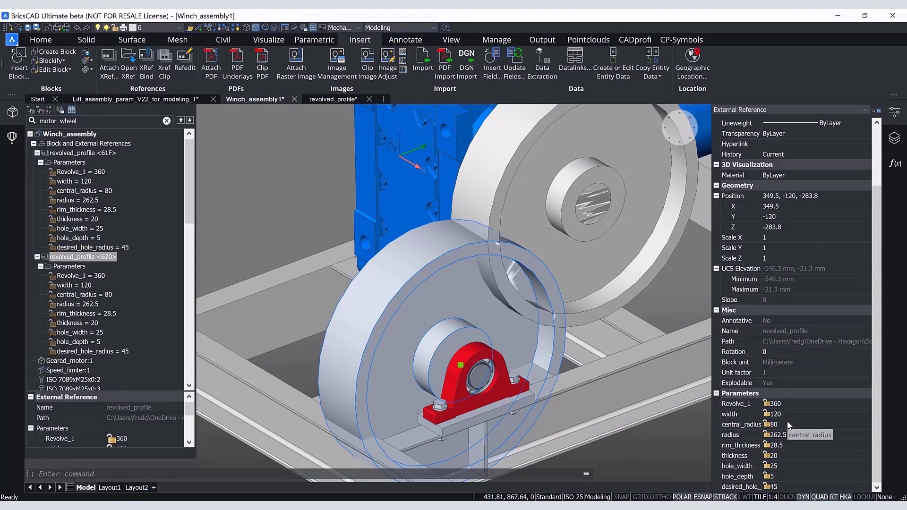
pyautogui.click(788, 436)
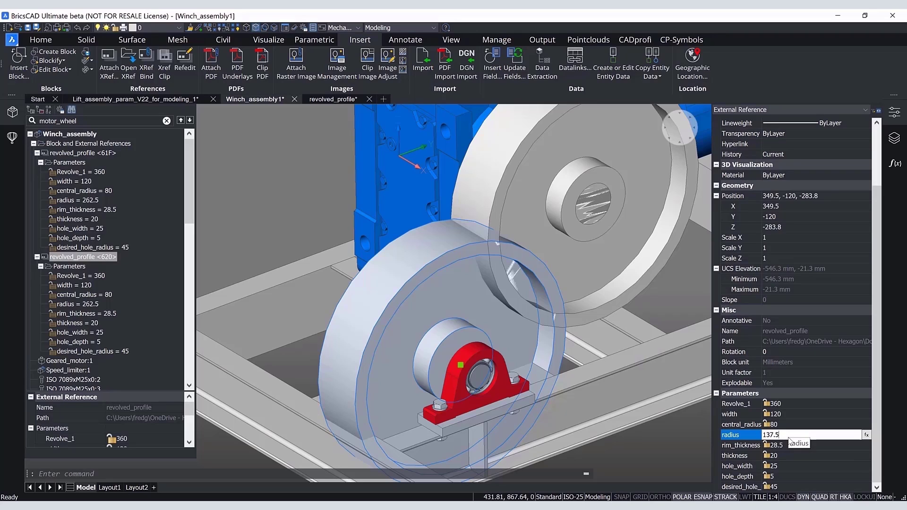
pyautogui.press('Return')
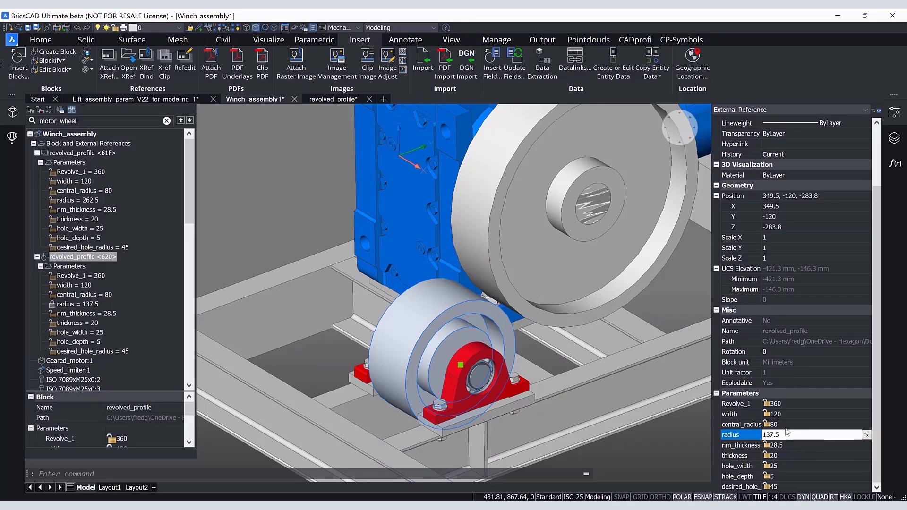
# Step: Set the lower wheel's central_radius parameter to 40, then deselect the wheel and hide its properties
pyautogui.click(785, 425)
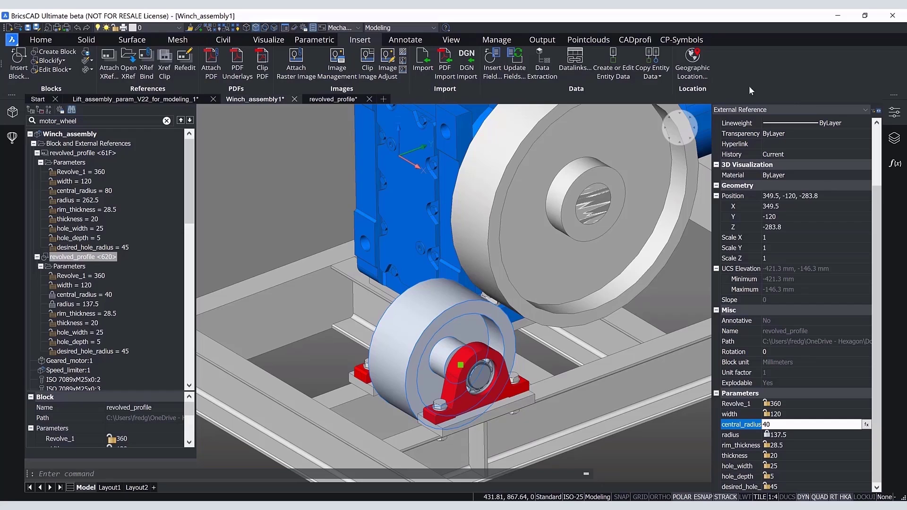
pyautogui.press('Return')
pyautogui.press('Escape')
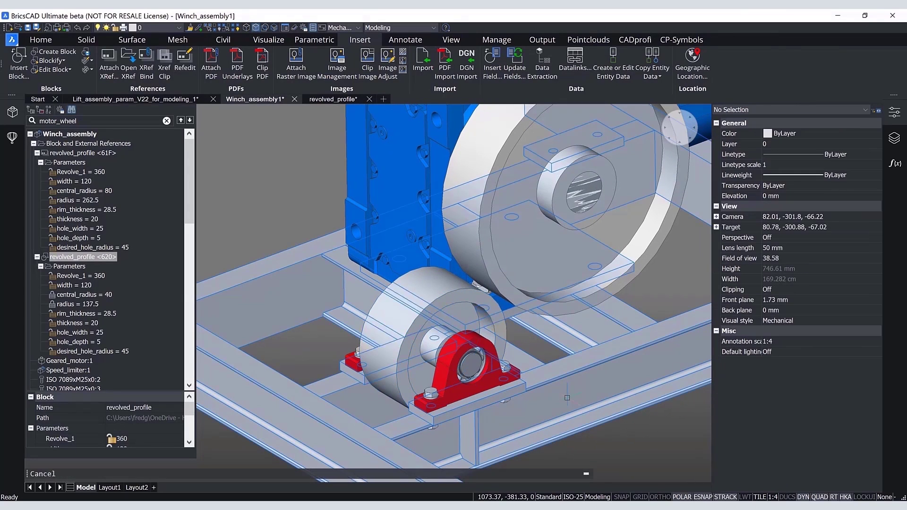
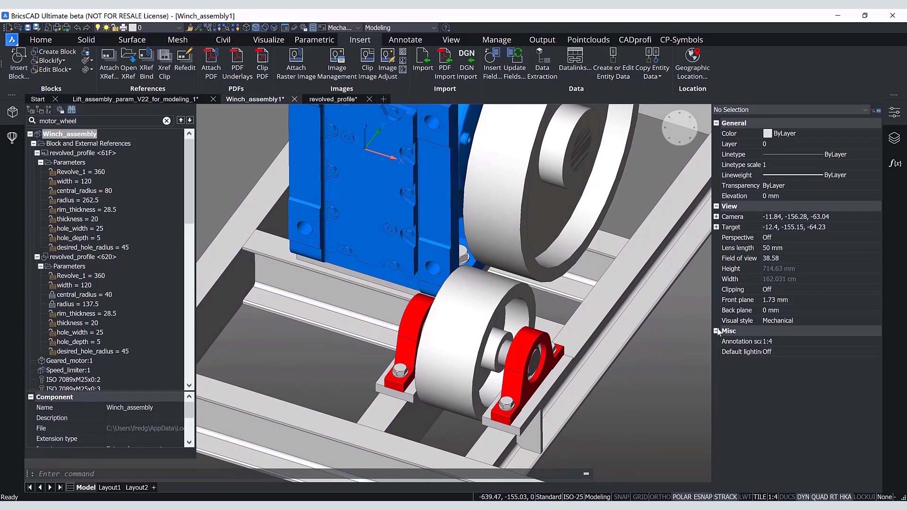
pyautogui.click(894, 113)
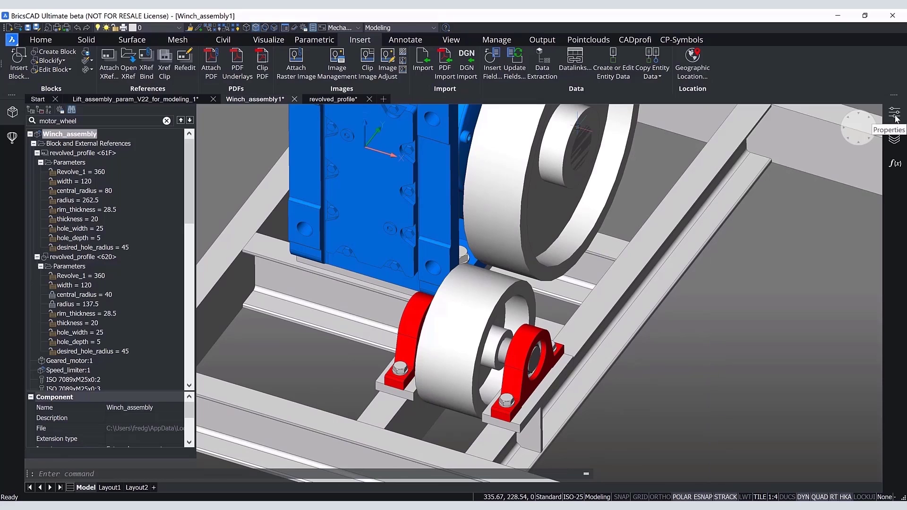
# Step: Switch to the Lift_assembly_param_V22_for_modeling_1 drawing, find the motor_wheel component and open a copy of it
pyautogui.click(165, 98)
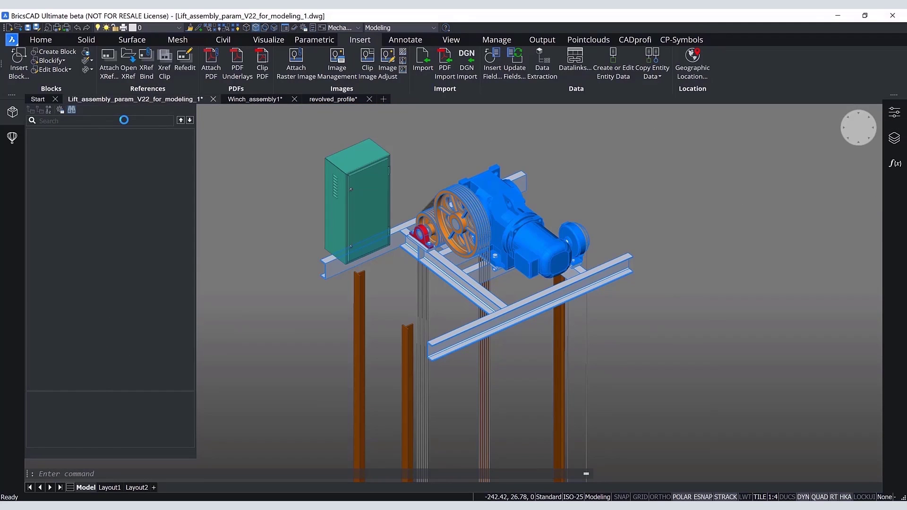
pyautogui.click(124, 121)
pyautogui.write('motor_wheel')
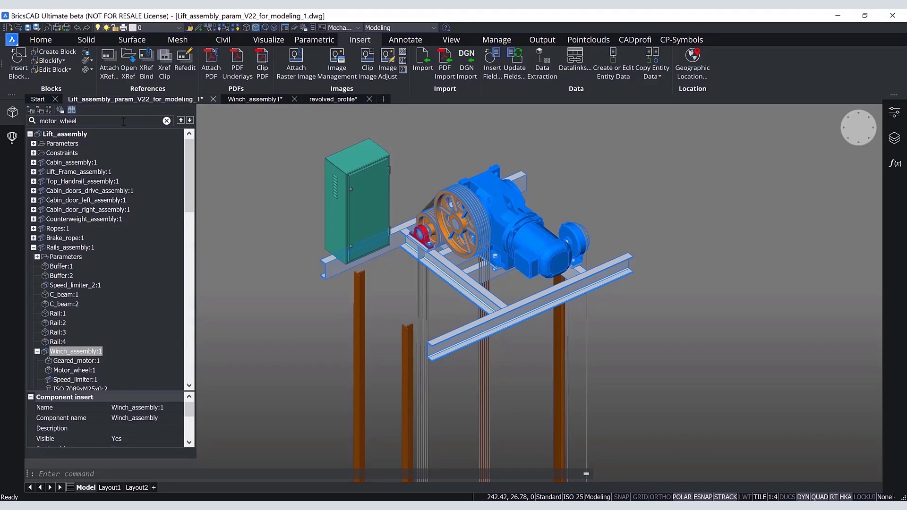
pyautogui.press('Return')
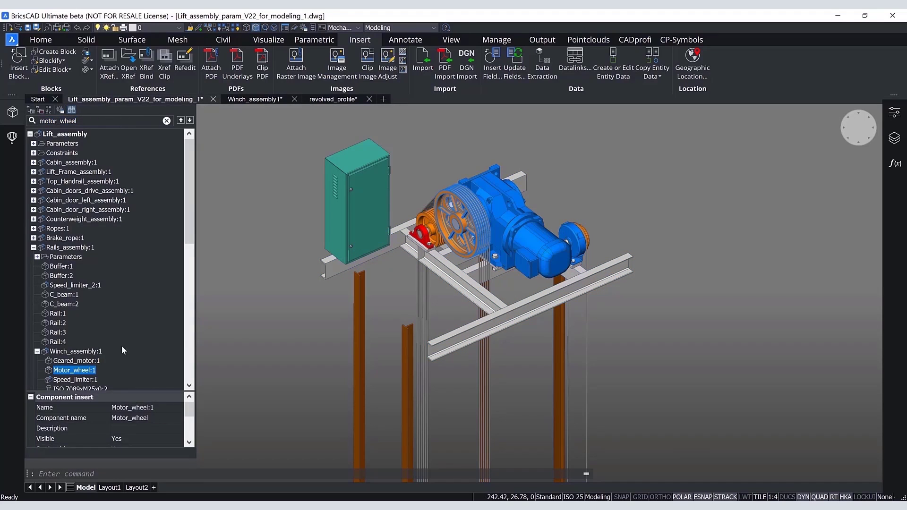
pyautogui.rightClick(73, 375)
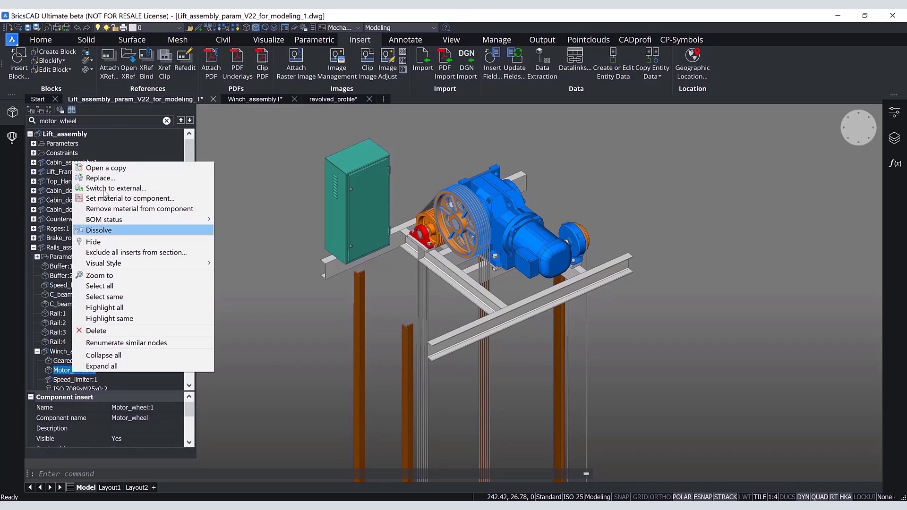
pyautogui.click(108, 169)
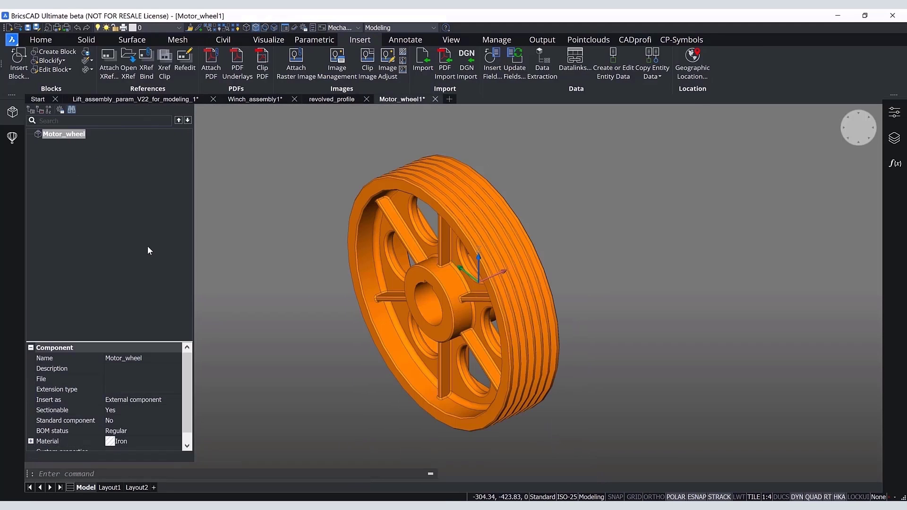
# Step: Enable edge selection and select the edge network of the keyed bore in the motor wheel's hub
pyautogui.keyDown('shift'); pyautogui.moveTo(572, 343); pyautogui.dragTo(368, 296, button='middle'); pyautogui.keyUp('shift')
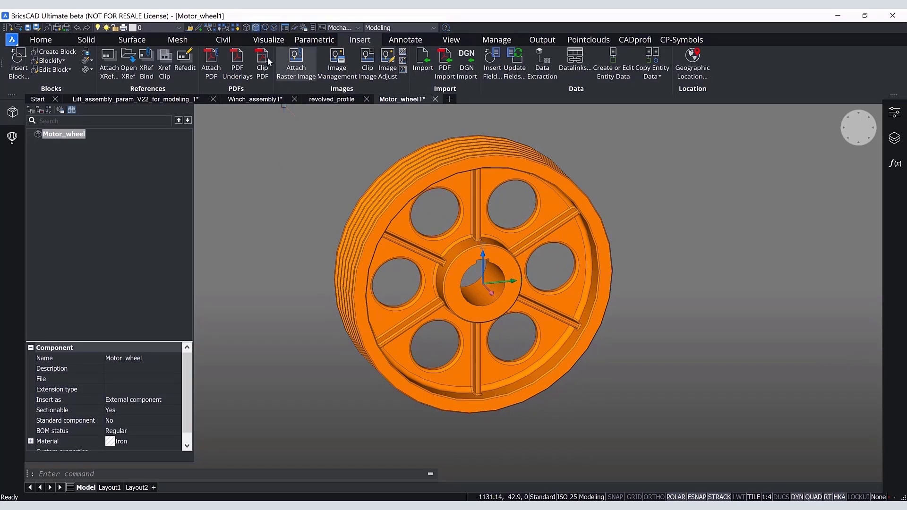
pyautogui.click(245, 27)
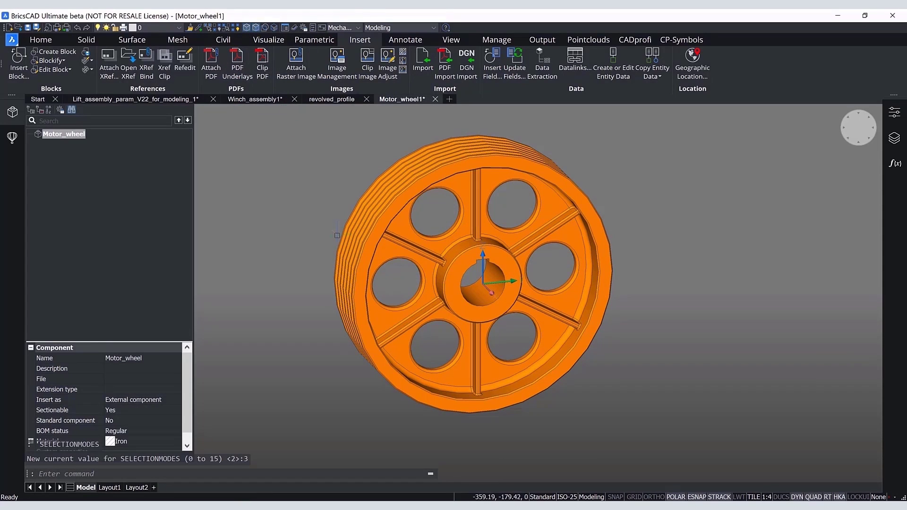
pyautogui.scroll(6, 478, 283)
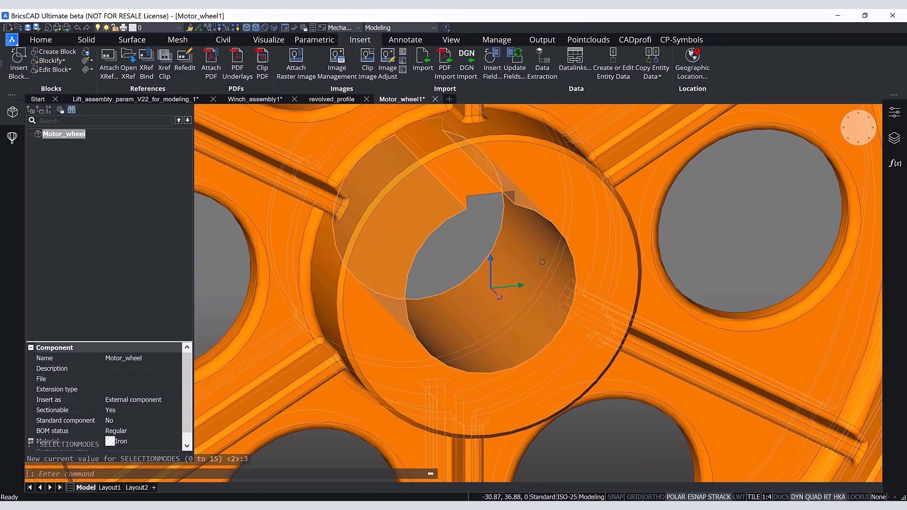
pyautogui.moveTo(572, 255)
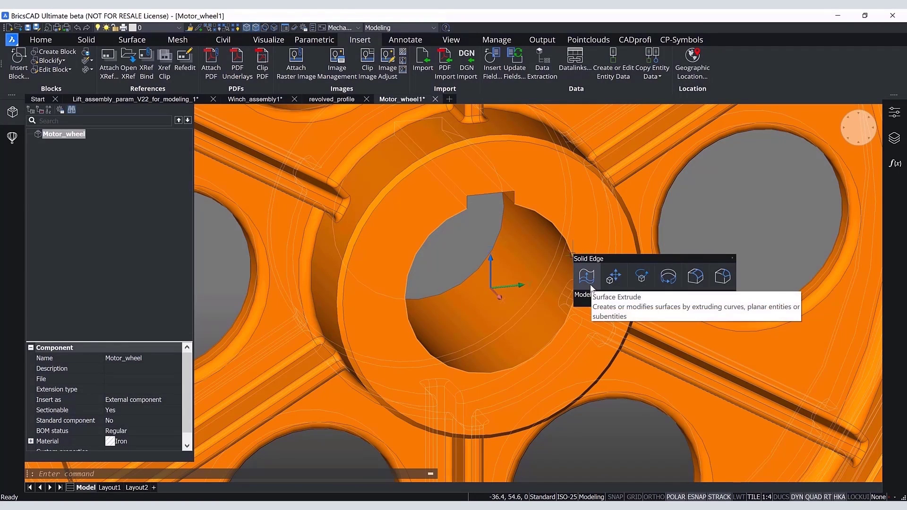
pyautogui.moveTo(587, 299)
pyautogui.moveTo(680, 300)
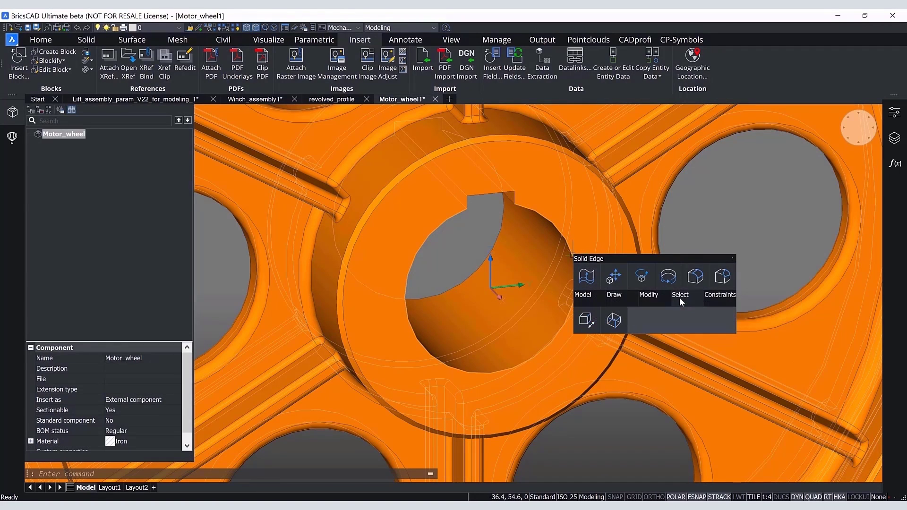
pyautogui.click(615, 320)
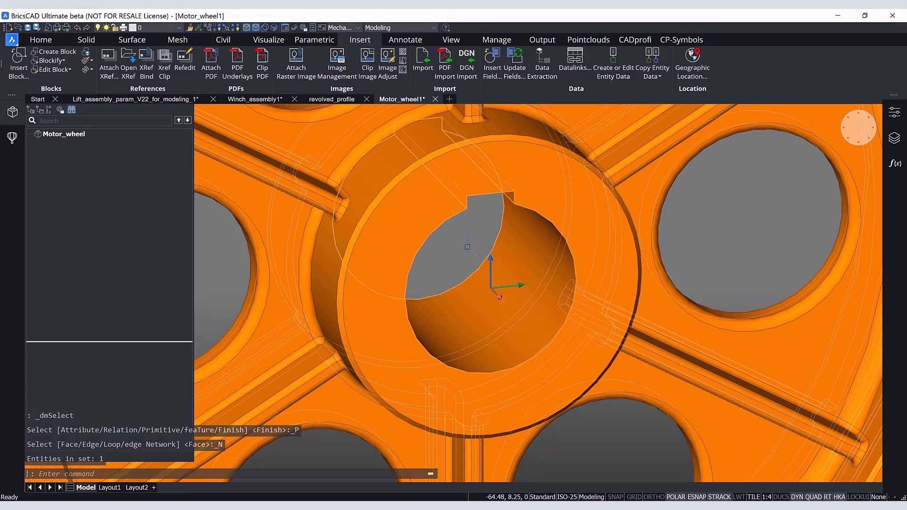
# Step: Extract the selected bore edges from the motor wheel as separate curves
pyautogui.moveTo(483, 270)
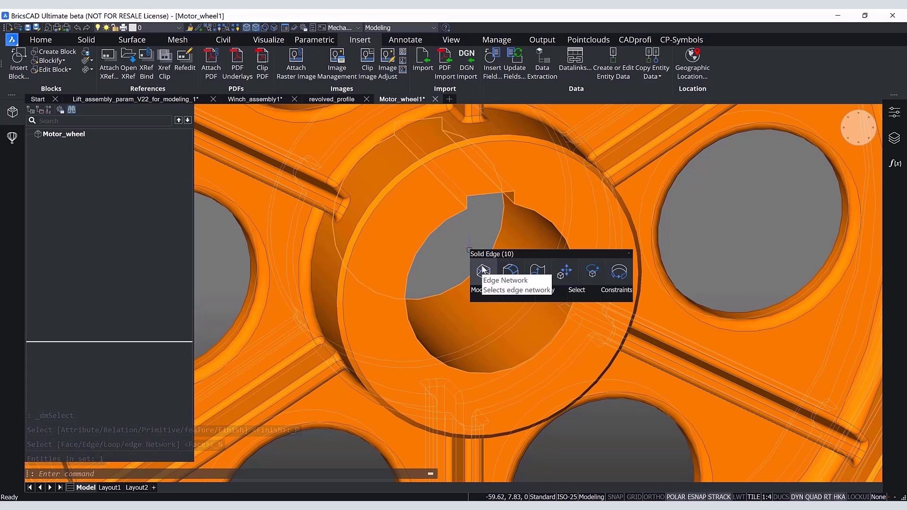
pyautogui.moveTo(478, 295)
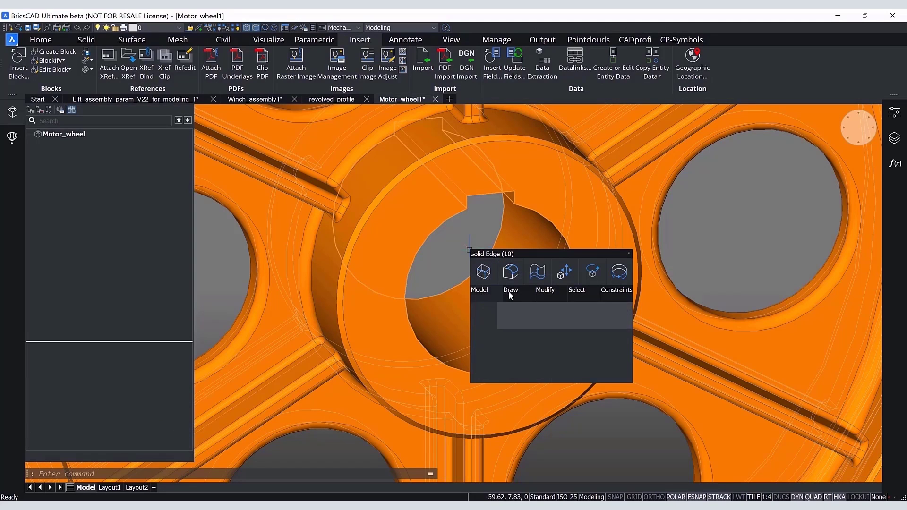
pyautogui.moveTo(510, 295)
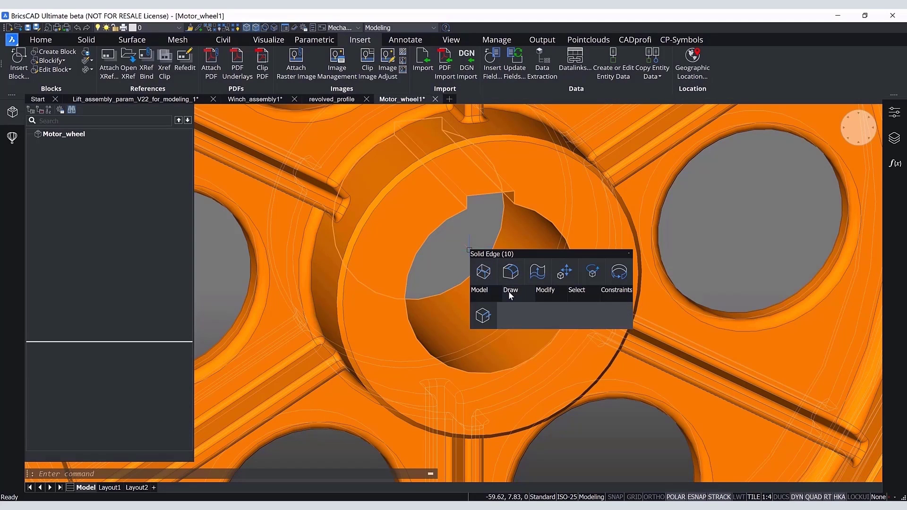
pyautogui.click(487, 315)
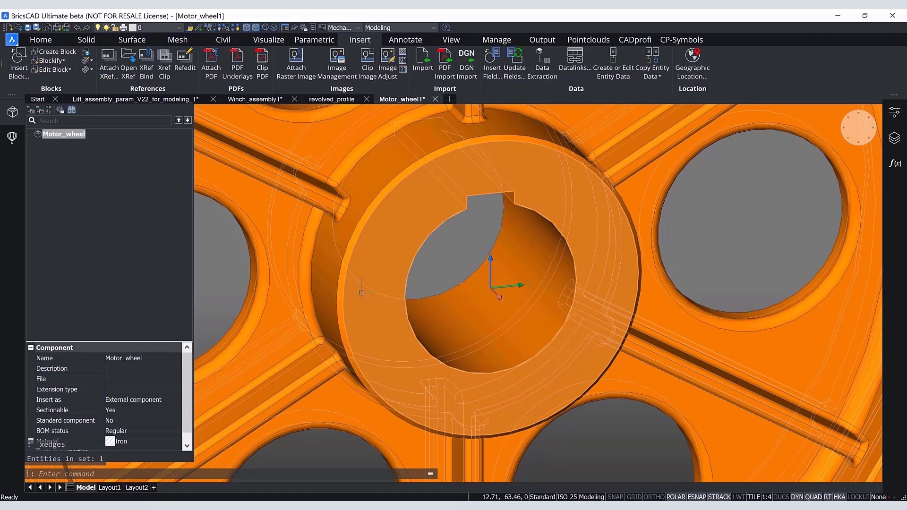
# Step: Delete the wheel solid, the far bore outline and its connecting lines, keeping only the bore outline at the origin
pyautogui.press('Return')
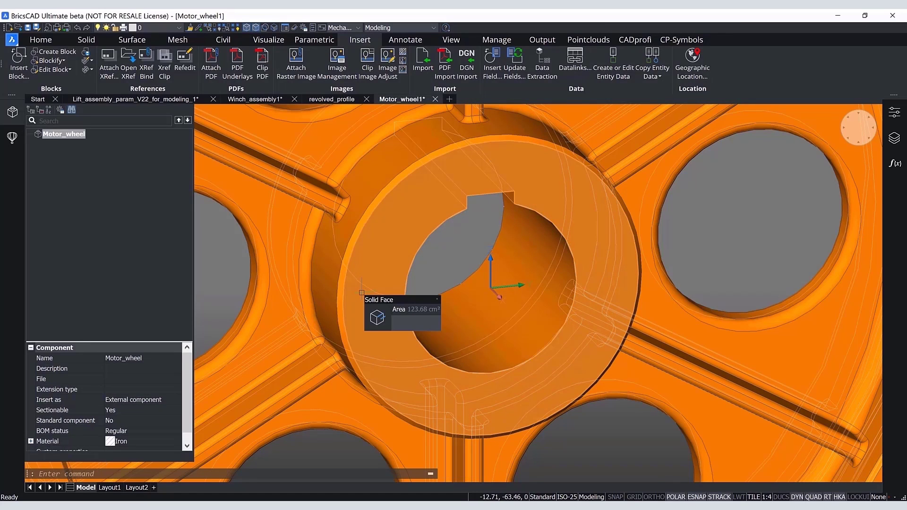
pyautogui.press('Delete')
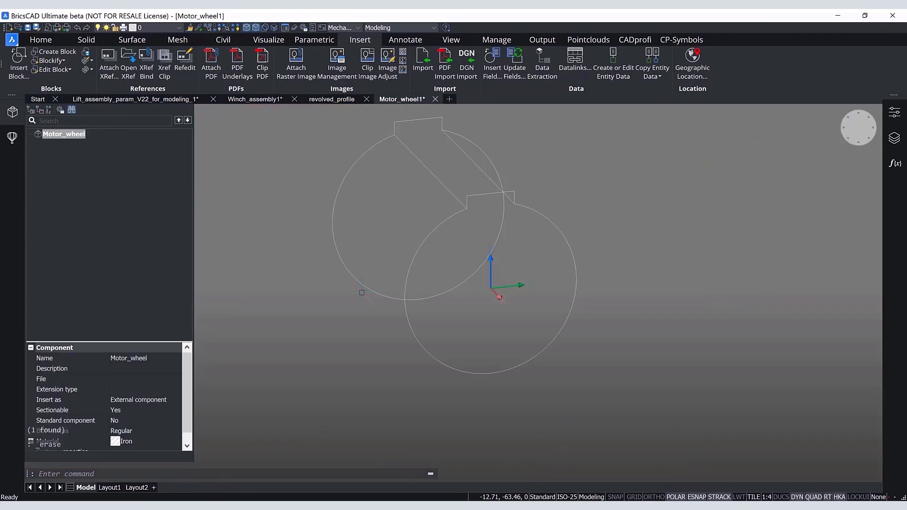
pyautogui.keyDown('shift'); pyautogui.moveTo(348, 303); pyautogui.dragTo(521, 350, button='middle'); pyautogui.keyUp('shift')
pyautogui.click(521, 371)
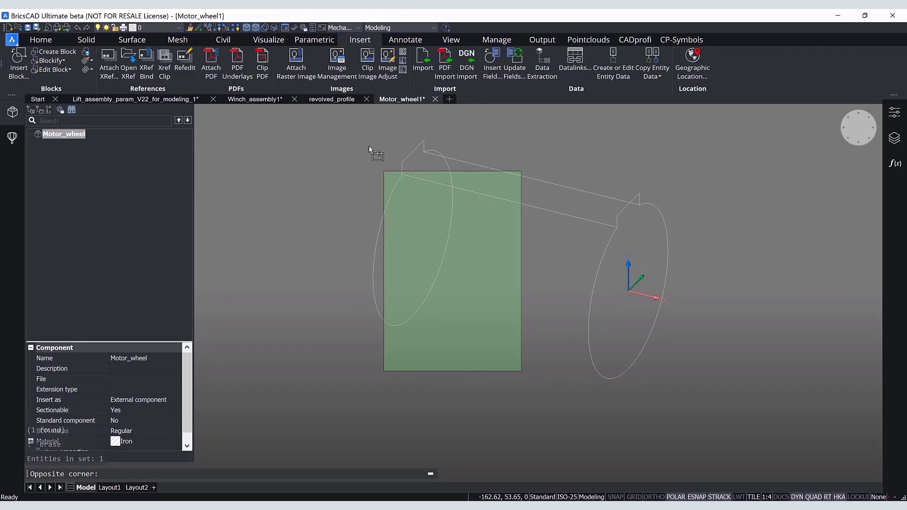
pyautogui.click(339, 126)
pyautogui.press('Delete')
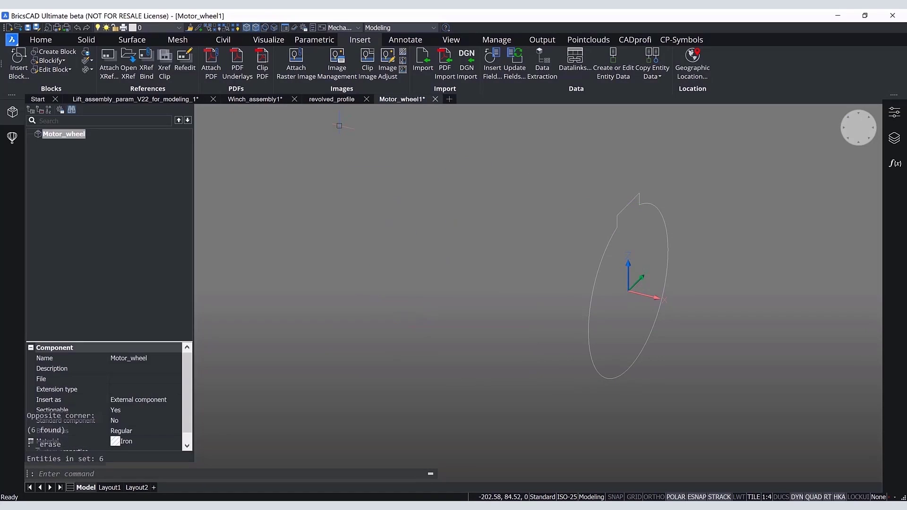
# Step: Copy the remaining keyed bore outline and paste it into the revolved_profile drawing, centred on the hub's front face
pyautogui.click(841, 136)
pyautogui.click(700, 433)
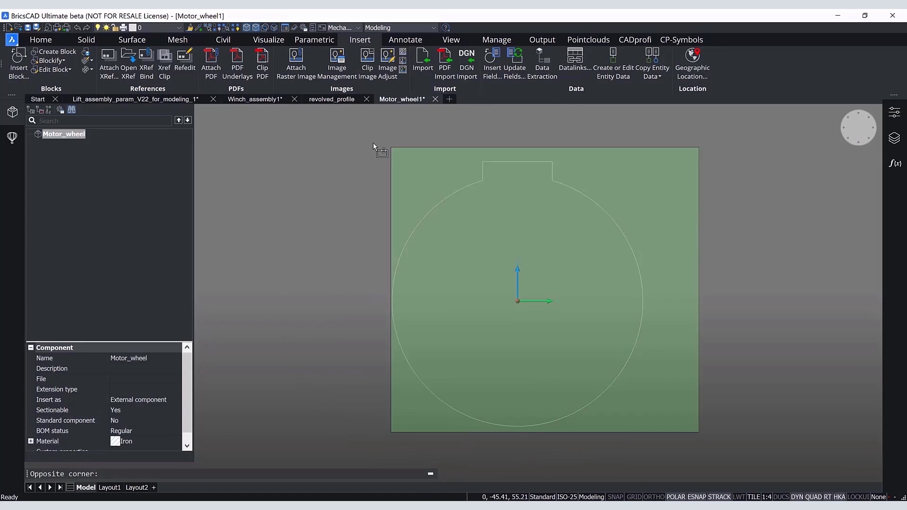
pyautogui.click(373, 143)
pyautogui.hotkey('ctrl', 'c')
pyautogui.click(325, 100)
pyautogui.hotkey('ctrl', 'v')
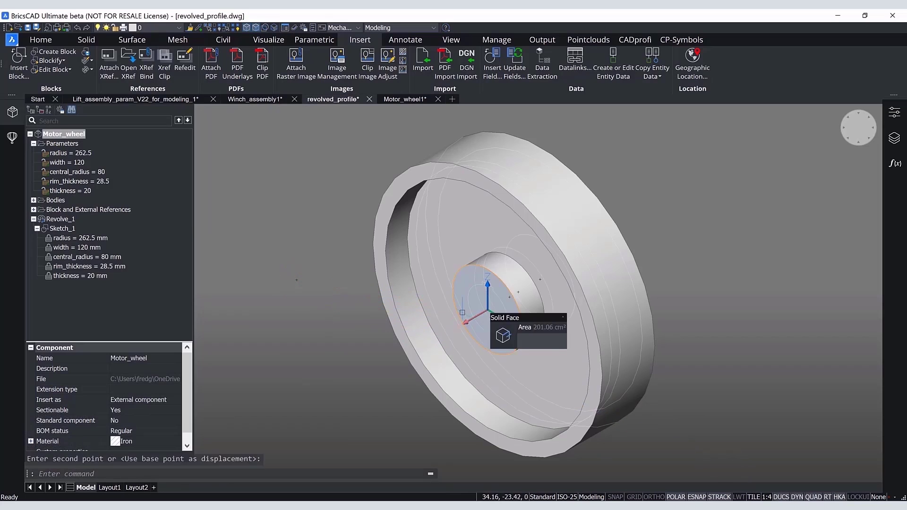
pyautogui.click(491, 311)
# Step: Join the pasted bore outline segments on the hub face into a single polyline
pyautogui.scroll(4, 452, 341)
pyautogui.click(577, 208)
pyautogui.click(517, 163)
pyautogui.write('j')
pyautogui.press('Return')
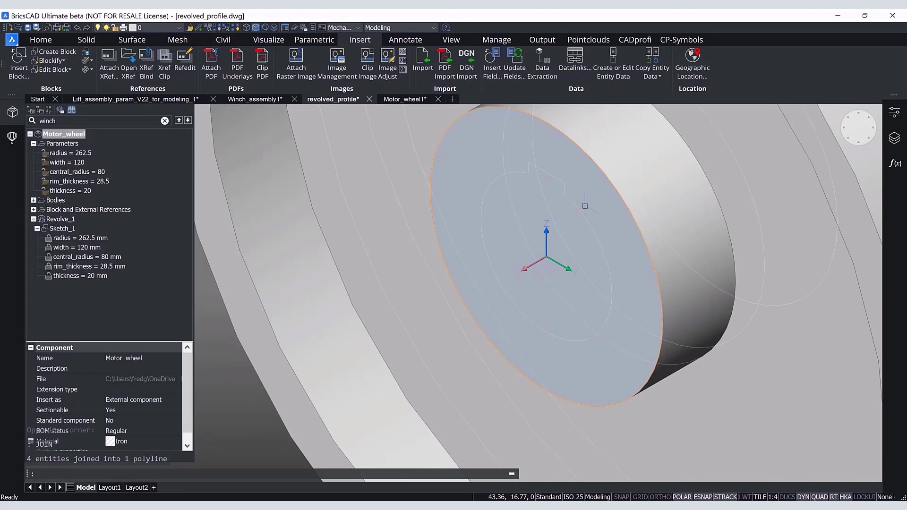
# Step: Extrude the joined outline through the wheel to cut the keyed bore in the hub
pyautogui.moveTo(581, 214)
pyautogui.click(597, 240)
pyautogui.scroll(-5, 596, 240)
pyautogui.click(775, 170)
pyautogui.moveTo(553, 240)
pyautogui.mouseDown(button='middle')
pyautogui.moveTo(459, 281)
pyautogui.moveTo(542, 318)
pyautogui.mouseUp(button='middle')
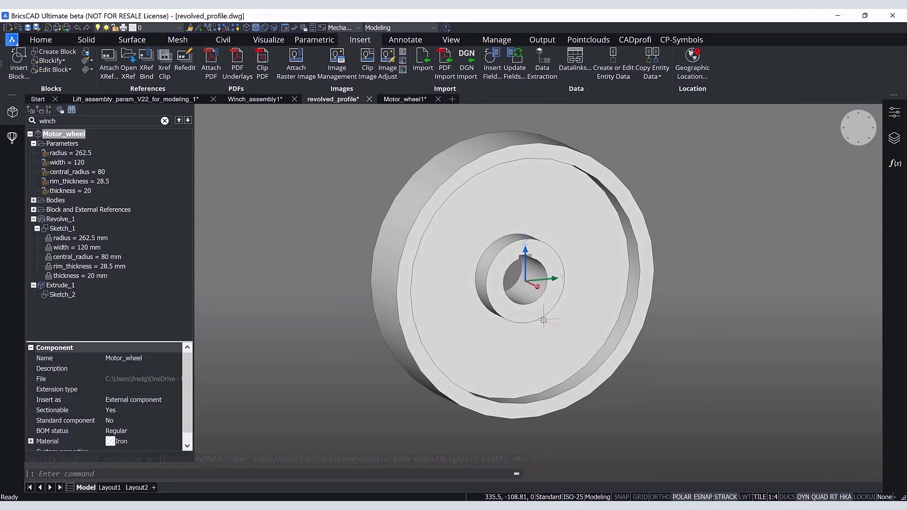
# Step: Open Sketch_2 of the bore extrusion for editing
pyautogui.scroll(5, 517, 276)
pyautogui.click(62, 294)
pyautogui.rightClick(97, 295)
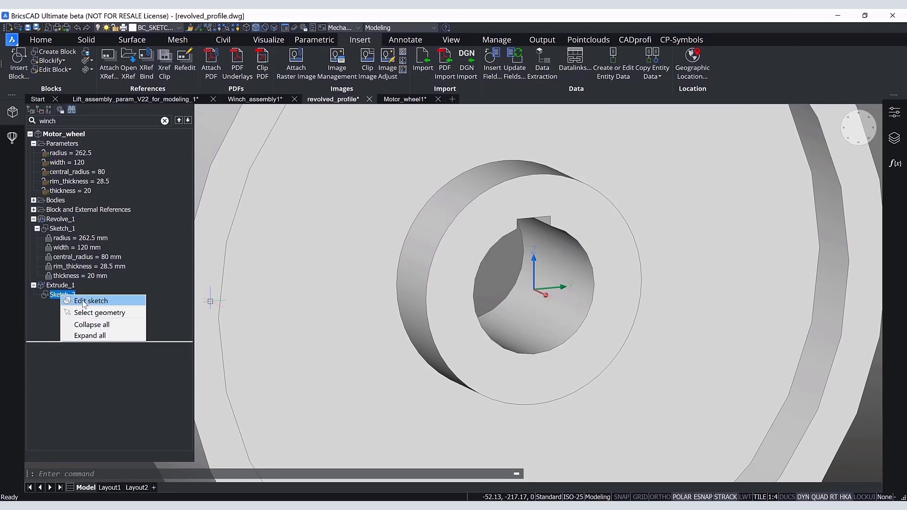
pyautogui.click(121, 300)
pyautogui.click(637, 388)
pyautogui.click(373, 173)
pyautogui.click(451, 196)
pyautogui.click(443, 222)
pyautogui.press('Escape')
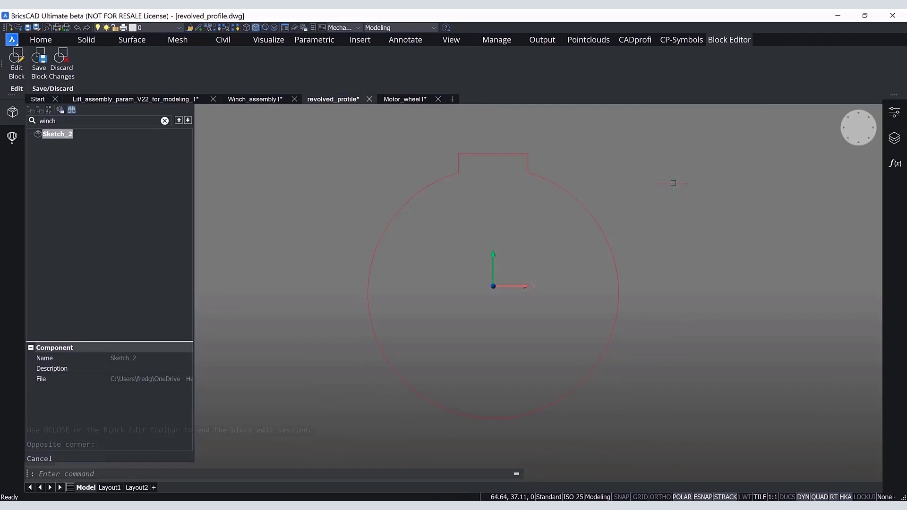
# Step: Fix the bore arc's centre and add a radius dimensional constraint of 45 to the arc
pyautogui.click(303, 42)
pyautogui.click(179, 59)
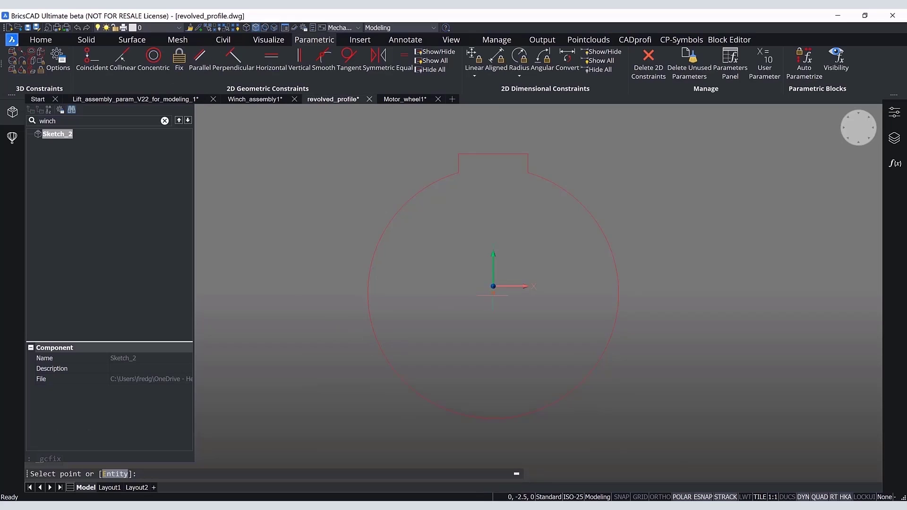
pyautogui.click(519, 57)
pyautogui.click(585, 207)
pyautogui.click(543, 259)
# Step: Add linear dimensional constraints for the keyway width, 25, and the vertical distance from the keyway's top edge to the arc centre, 50
pyautogui.click(476, 59)
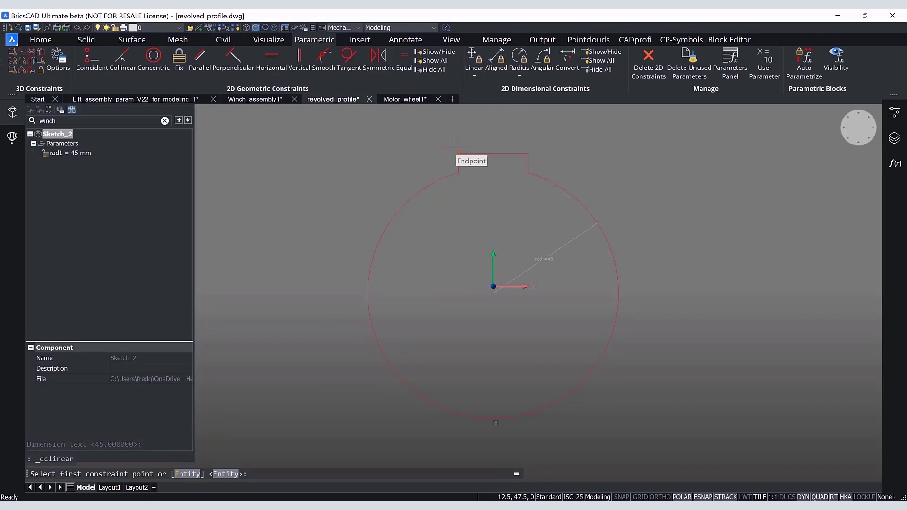
pyautogui.click(458, 154)
pyautogui.click(528, 154)
pyautogui.click(493, 132)
pyautogui.click(475, 58)
pyautogui.click(458, 152)
pyautogui.click(493, 293)
pyautogui.click(347, 224)
pyautogui.press('Return')
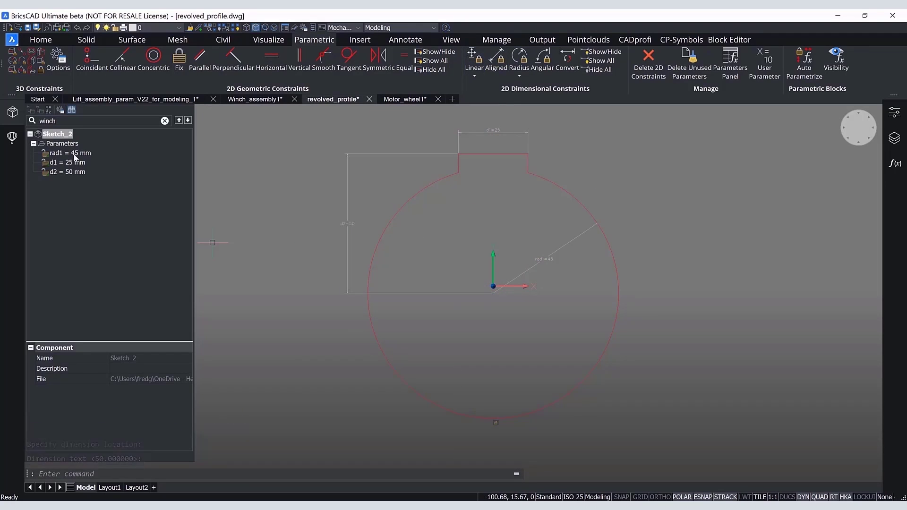
# Step: Rename the arc radius parameter as hole_radius and the keyway width parameter as hole_width
pyautogui.click(75, 153)
pyautogui.click(126, 358)
pyautogui.press('BackSpace')
pyautogui.write('hole_radius')
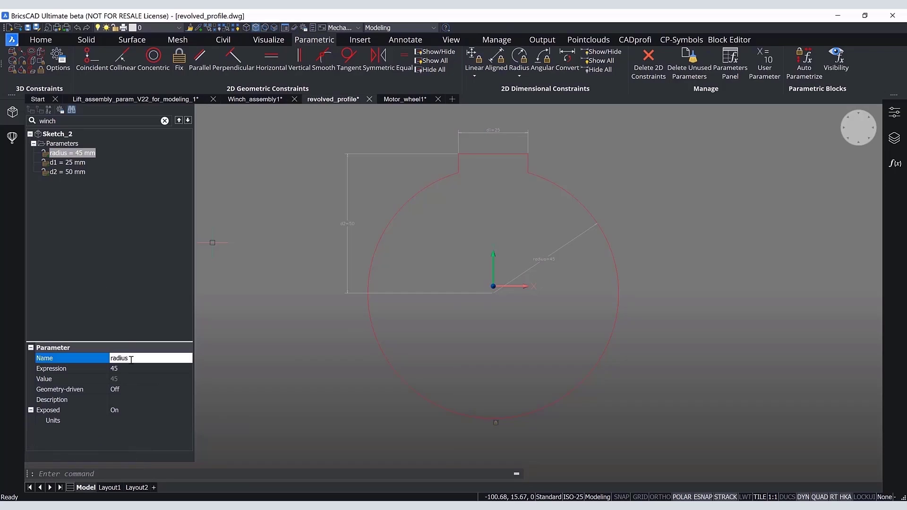
pyautogui.press('Return')
pyautogui.click(68, 162)
pyautogui.write('hole_width')
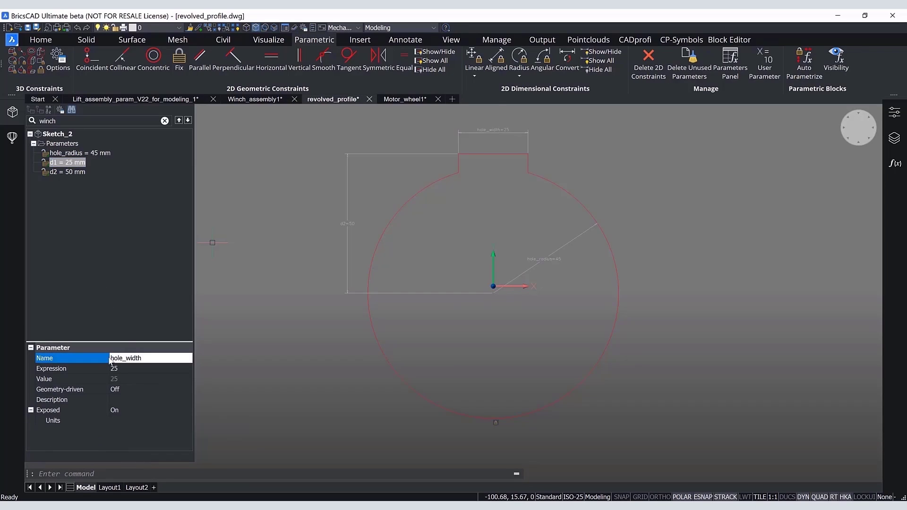
pyautogui.press('Return')
# Step: Create a hole_depth parameter with the value 5 and set the expression of d2 to hole_radius+hole_depth
pyautogui.doubleClick(59, 184)
pyautogui.click(120, 357)
pyautogui.press('BackSpace')
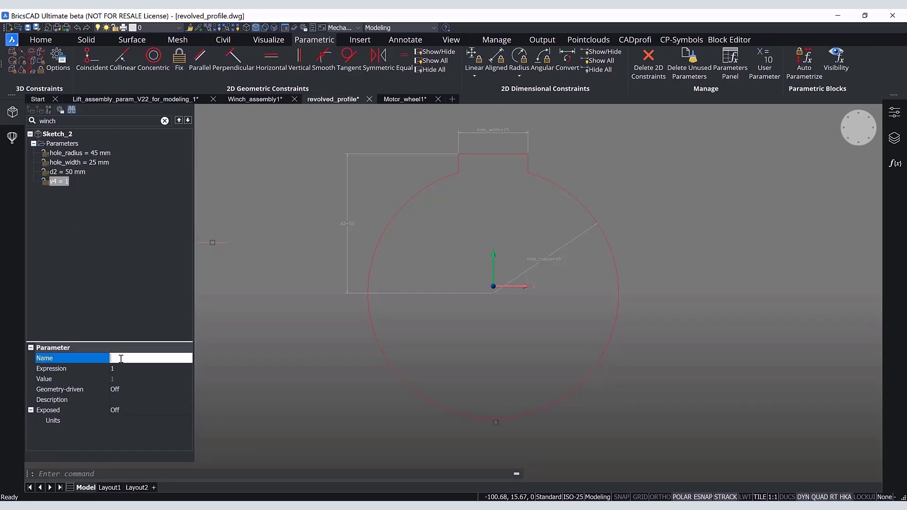
pyautogui.write('hole_depth')
pyautogui.press('Return')
pyautogui.click(121, 368)
pyautogui.write('5')
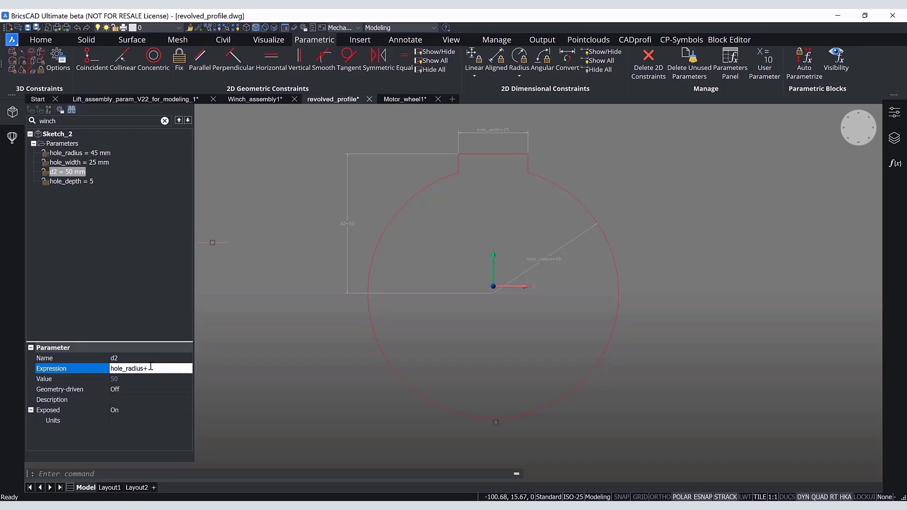
pyautogui.write('hole_depth')
pyautogui.press('Return')
# Step: Apply an equal constraint to the two vertical sides of the keyway
pyautogui.click(404, 60)
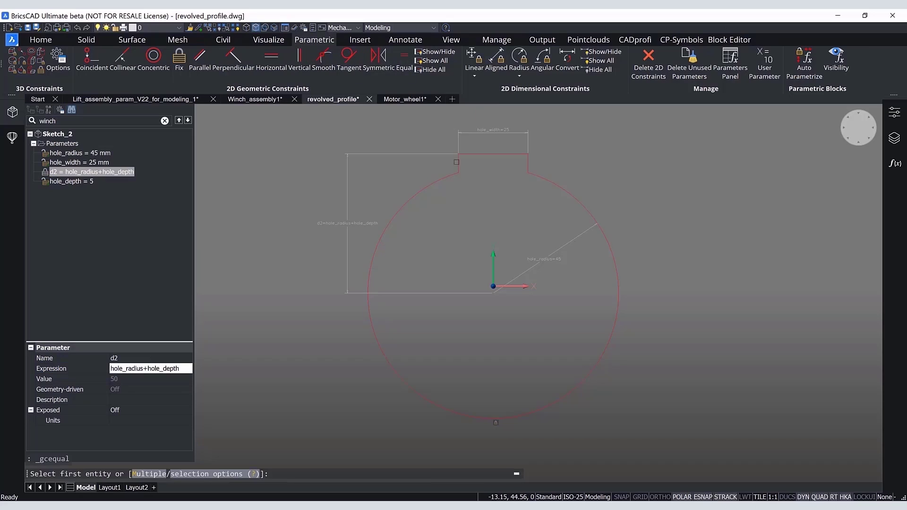
pyautogui.click(457, 162)
pyautogui.click(528, 162)
# Step: Make both vertical sides of the keyway perpendicular to its top edge
pyautogui.click(233, 60)
pyautogui.click(458, 161)
pyautogui.click(477, 154)
pyautogui.press('Return')
pyautogui.click(512, 153)
pyautogui.click(528, 161)
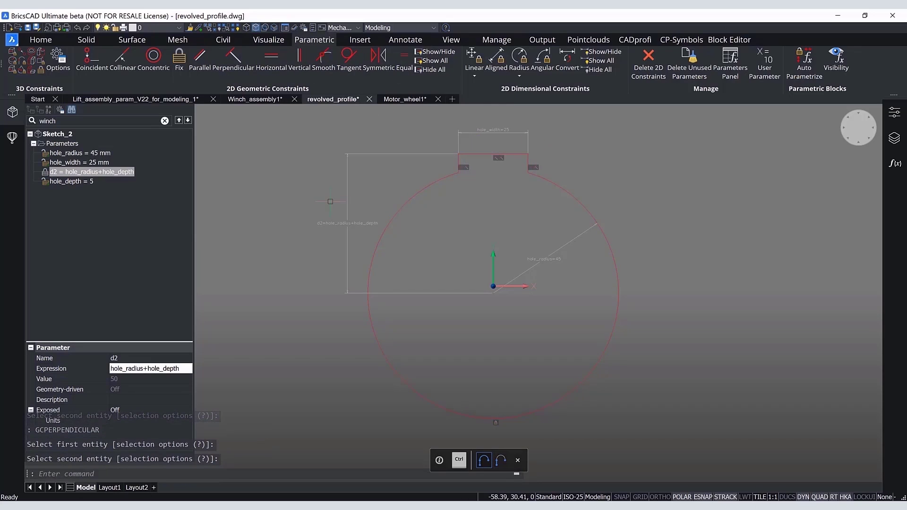
pyautogui.press('Escape')
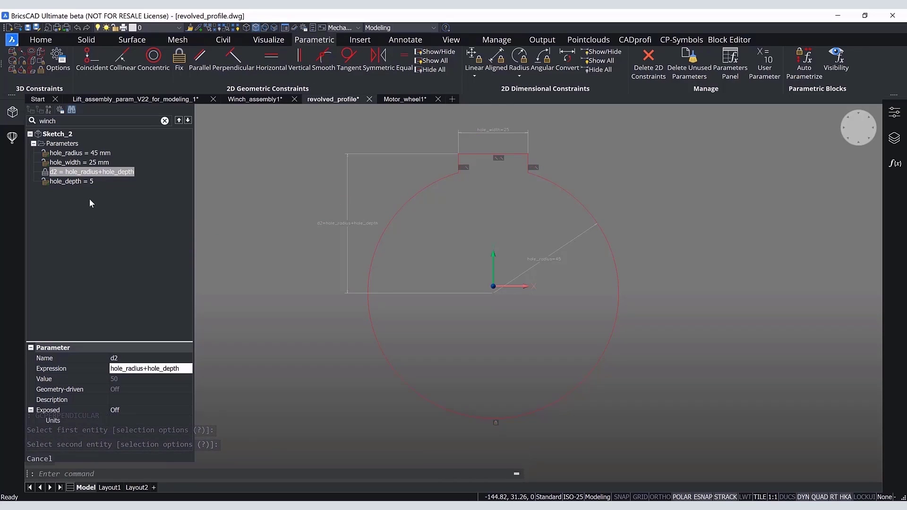
# Step: Animate the hole_radius, hole_width and hole_depth parameters one by one to check how the sketch responds
pyautogui.click(88, 153)
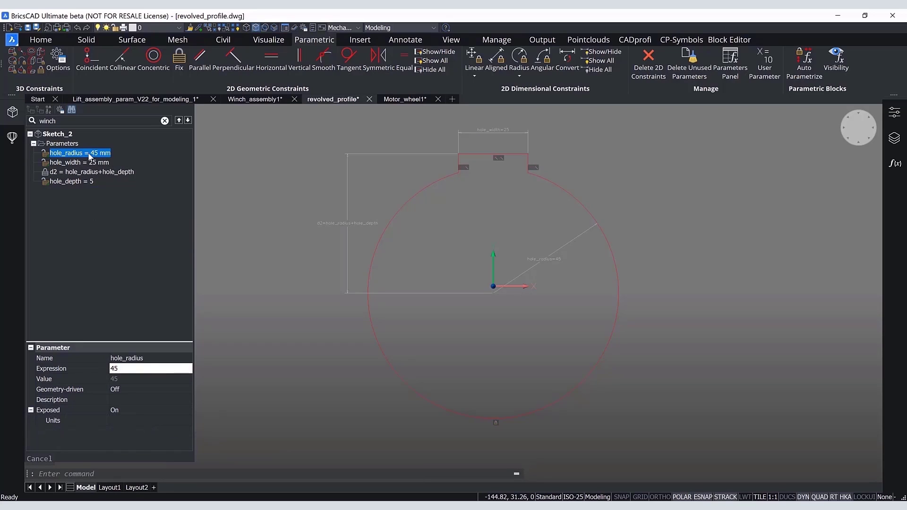
pyautogui.rightClick(88, 155)
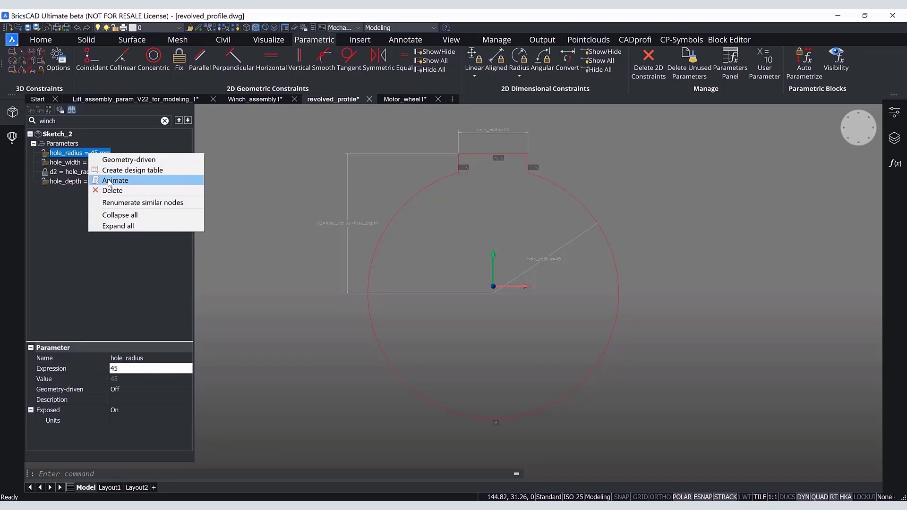
pyautogui.click(109, 181)
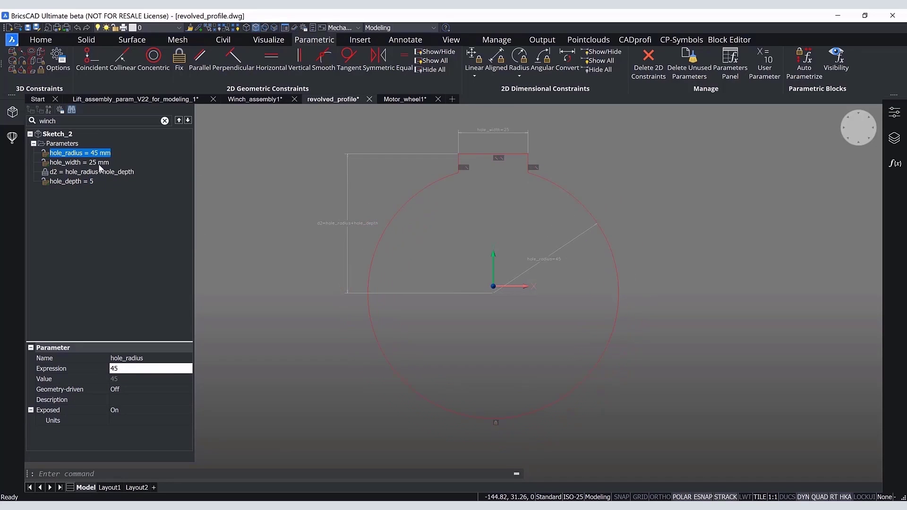
pyautogui.rightClick(99, 164)
pyautogui.click(112, 187)
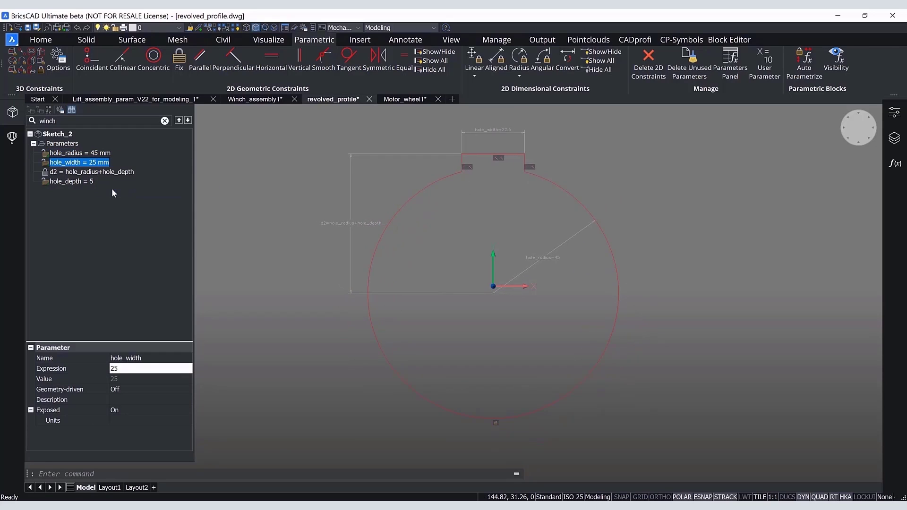
pyautogui.rightClick(87, 181)
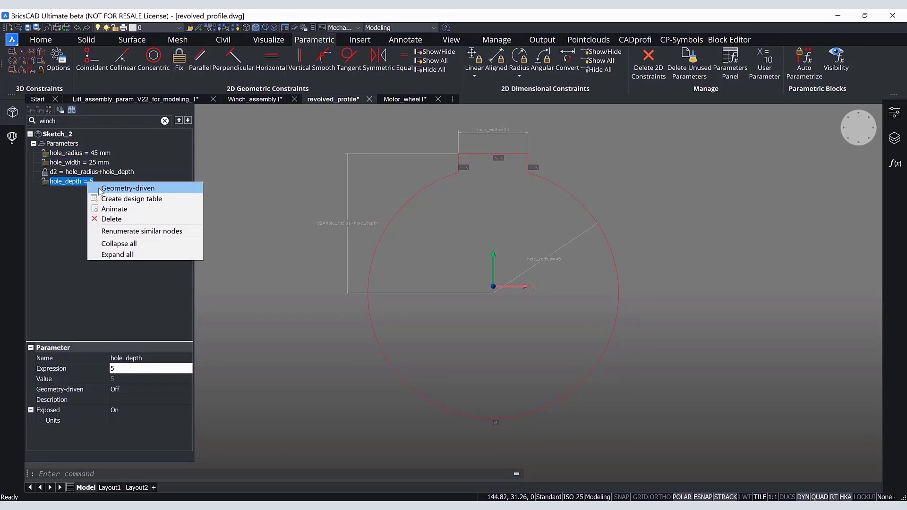
pyautogui.click(104, 209)
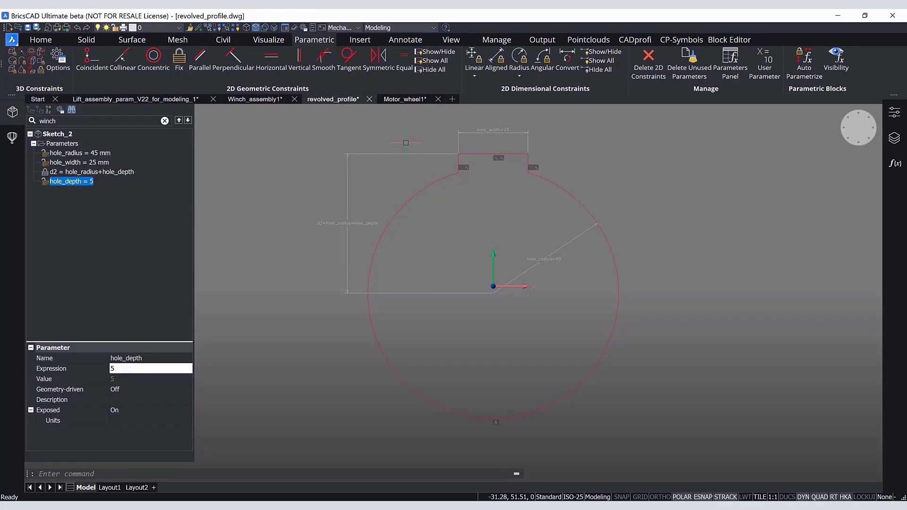
# Step: Save the changes to Sketch_2 and return to the wheel model
pyautogui.click(729, 40)
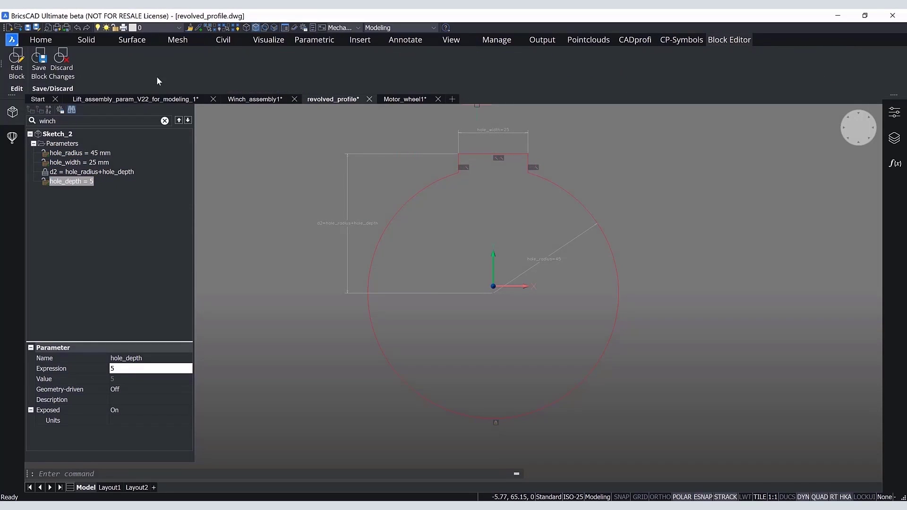
pyautogui.click(45, 79)
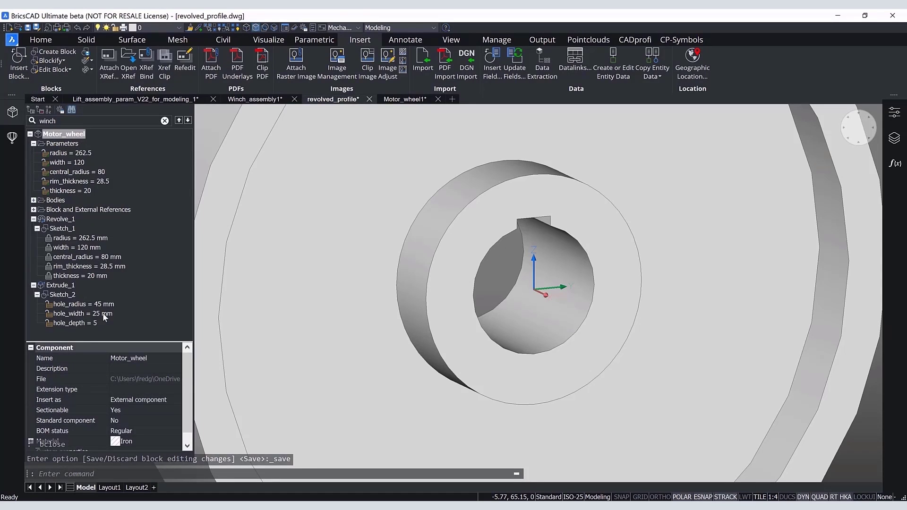
# Step: Start linking Sketch_2's hole_radius, hole_width and hole_depth to parameters of the main wheel component
pyautogui.click(73, 306)
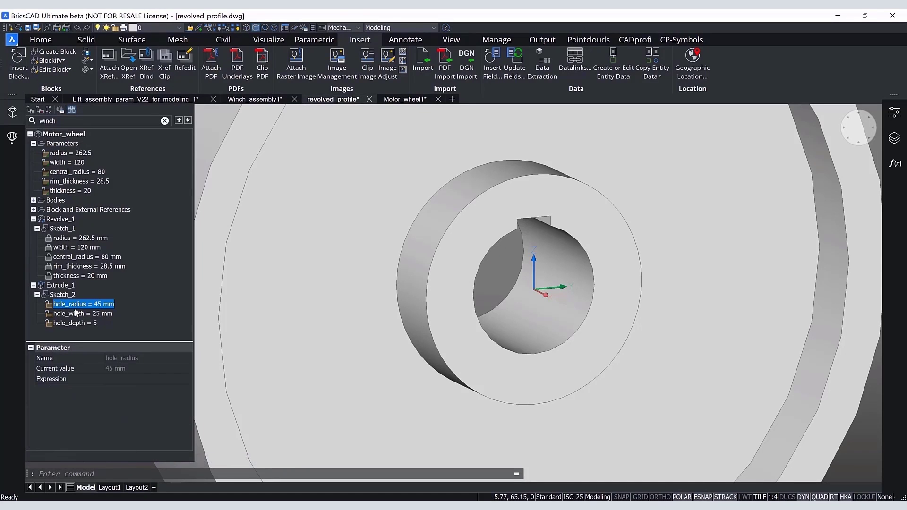
pyautogui.keyDown('shift'); pyautogui.click(76, 326); pyautogui.keyUp('shift')
pyautogui.rightClick(80, 307)
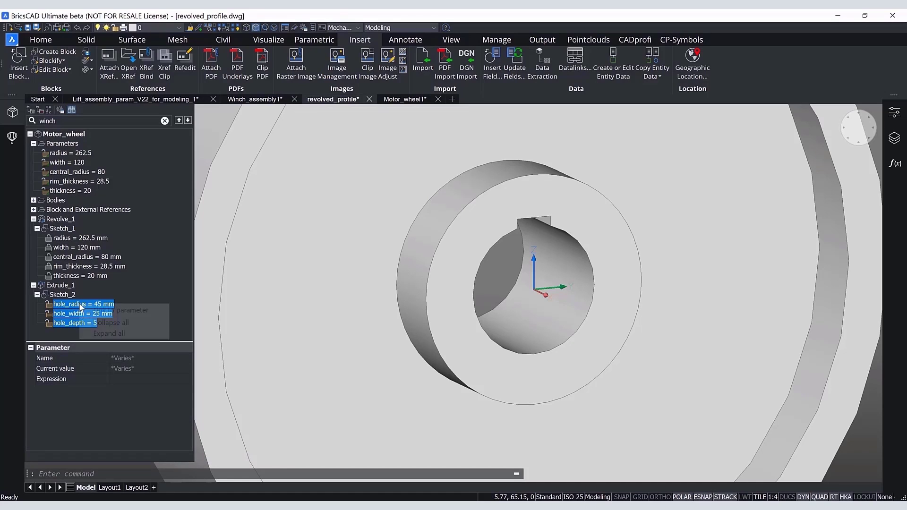
# Step: Expose the Sketch_2 parameters hole_radius, hole_width and hole_depth as Motor_wheel component parameters and select the three new entries
pyautogui.click(98, 310)
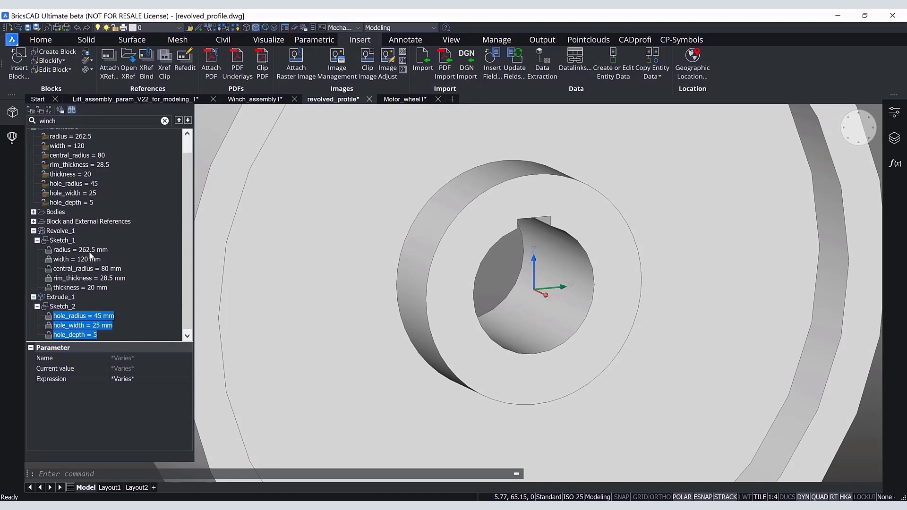
pyautogui.click(83, 184)
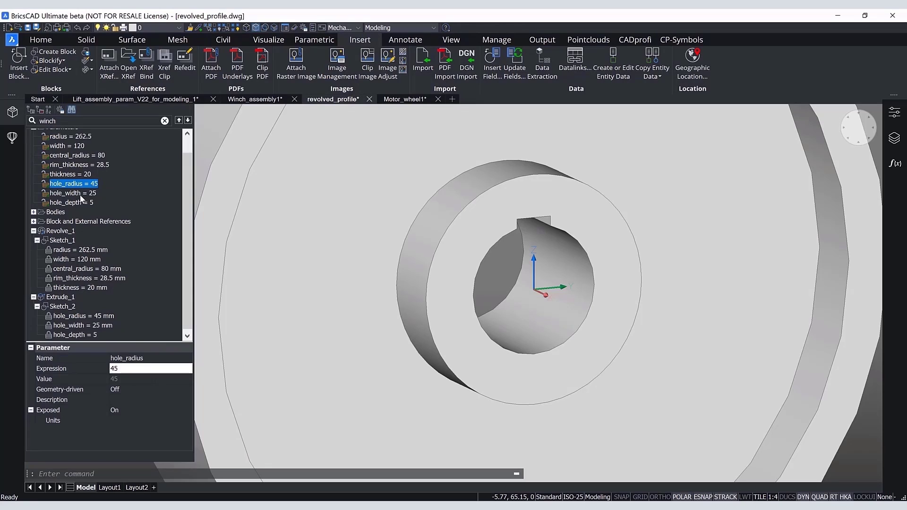
pyautogui.keyDown('shift'); pyautogui.click(81, 201); pyautogui.keyUp('shift')
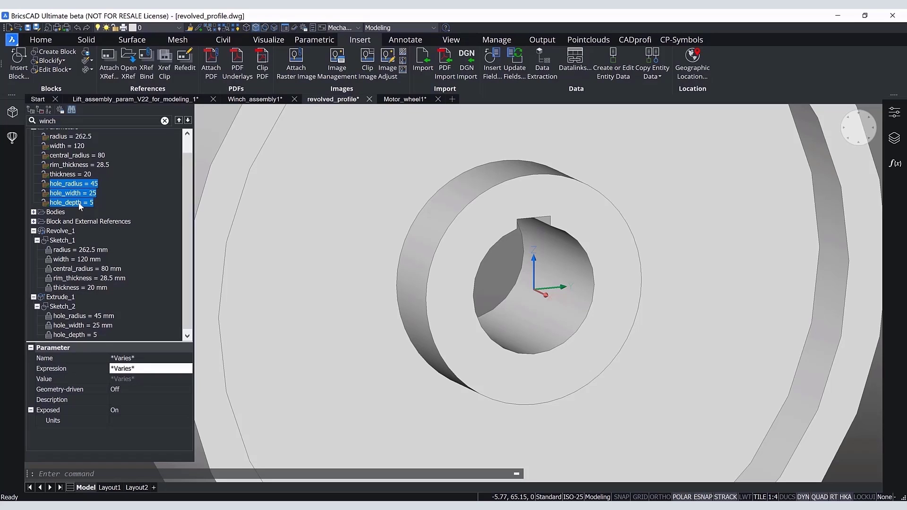
# Step: Animate the component parameters hole_radius, hole_width and hole_depth one after another to check how the keyed hole reacts
pyautogui.rightClick(77, 185)
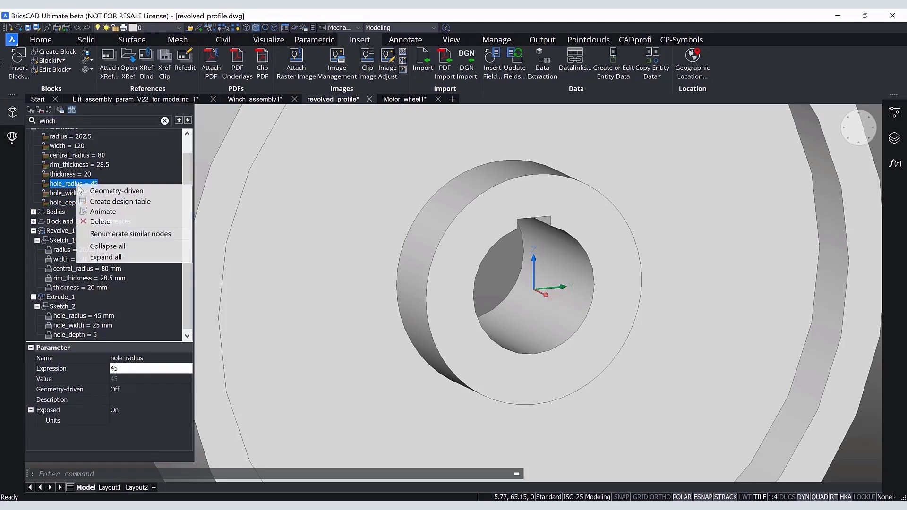
pyautogui.click(93, 209)
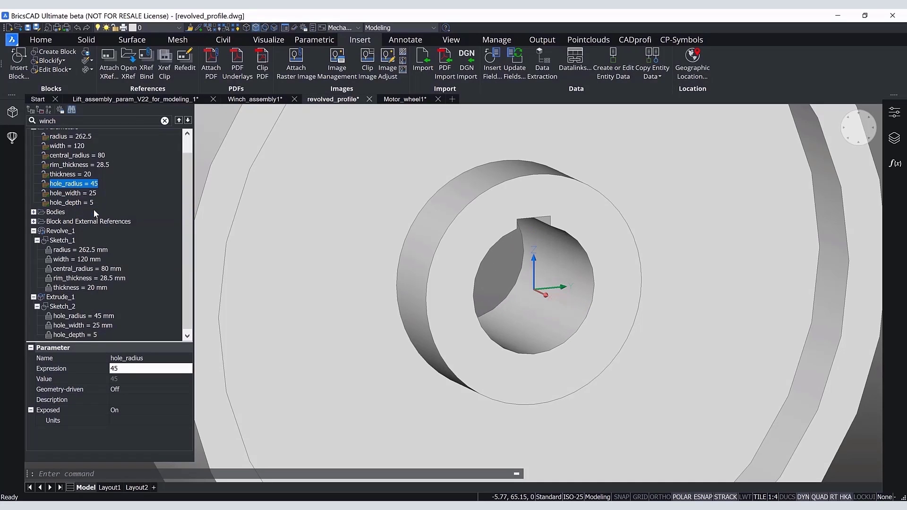
pyautogui.click(86, 195)
pyautogui.rightClick(86, 196)
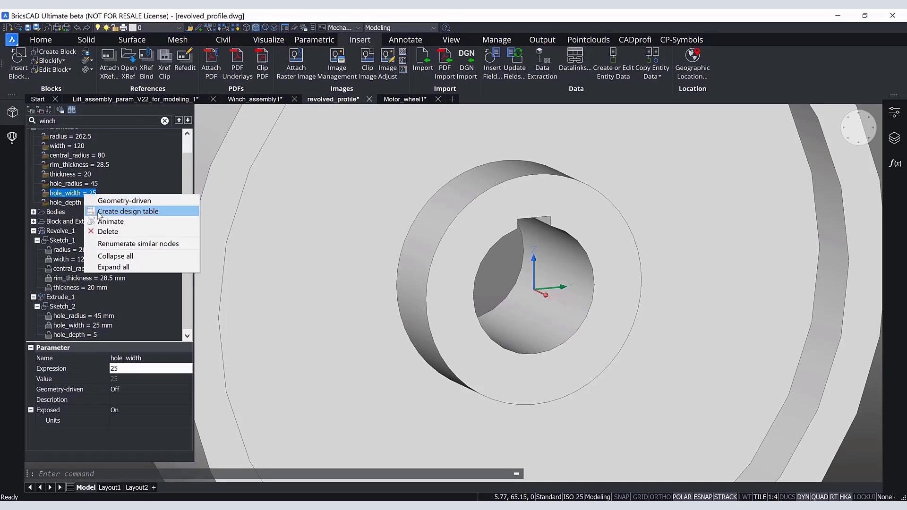
pyautogui.click(99, 222)
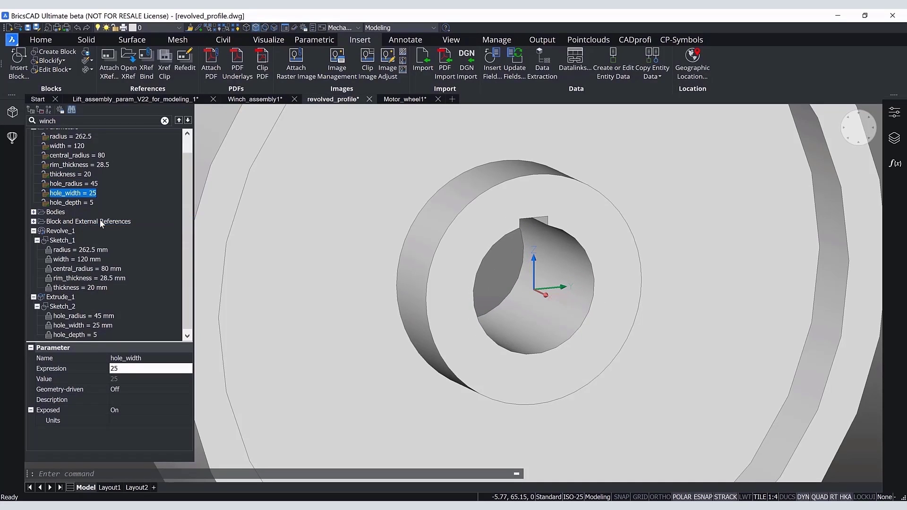
pyautogui.rightClick(78, 202)
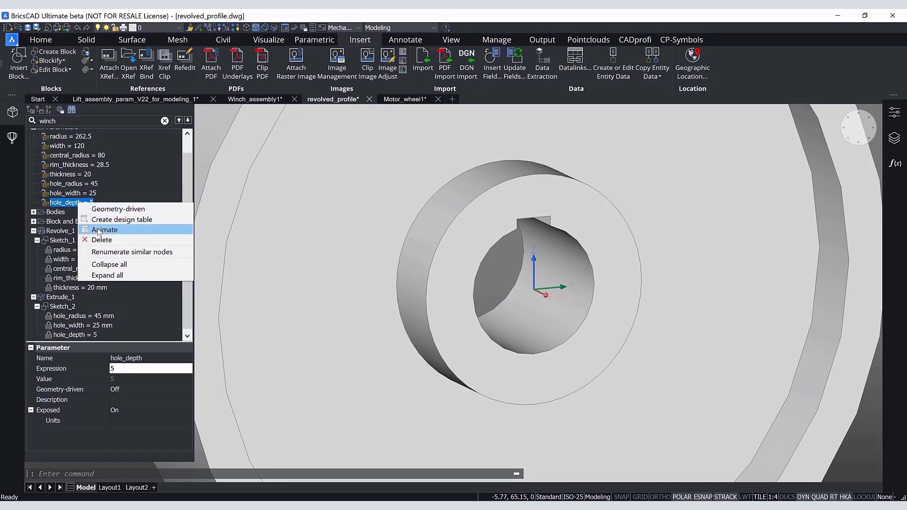
pyautogui.click(97, 229)
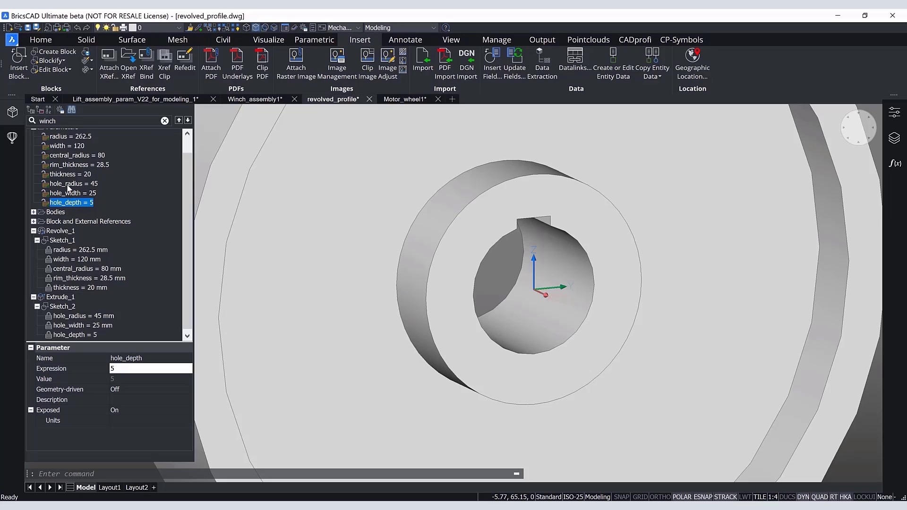
# Step: Add a new Motor_wheel parameter named desired_hole_radius with the expression 45
pyautogui.scroll(1, 68, 188)
pyautogui.rightClick(68, 144)
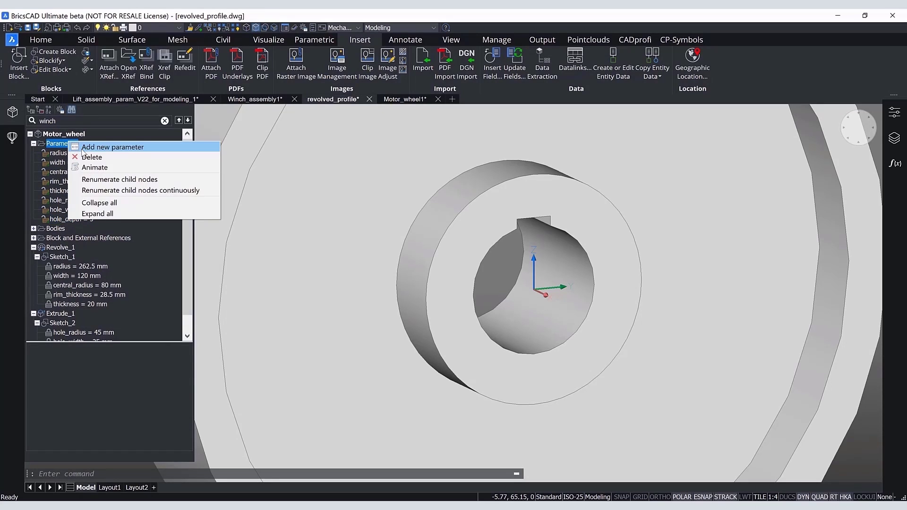
pyautogui.click(84, 147)
pyautogui.click(119, 359)
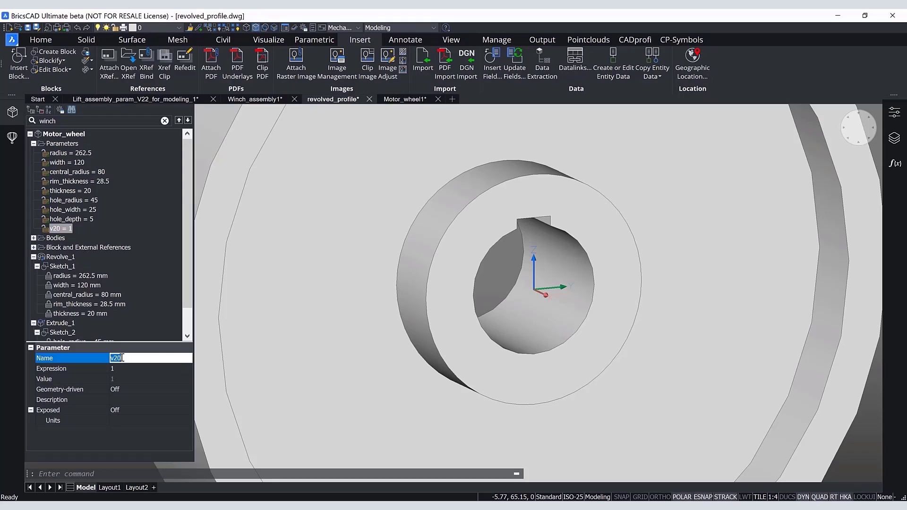
pyautogui.write('desired_hole_radius')
pyautogui.press('Return')
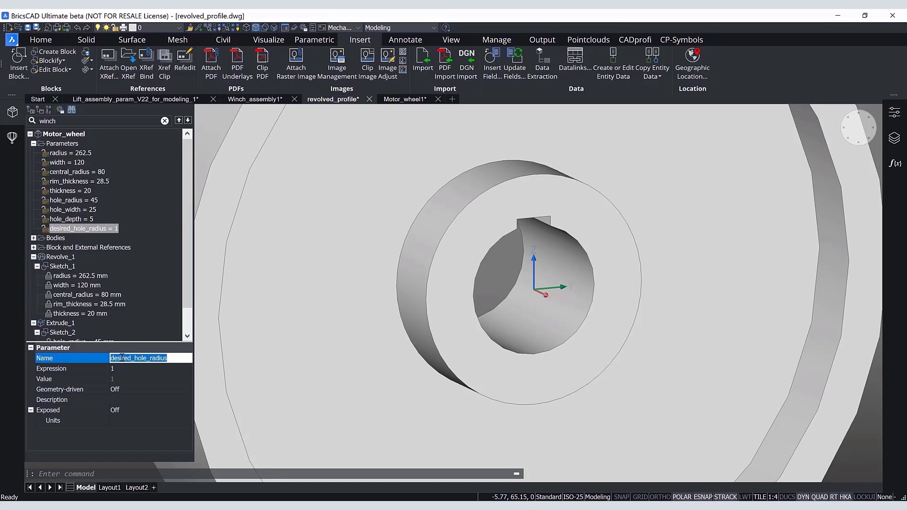
pyautogui.click(125, 366)
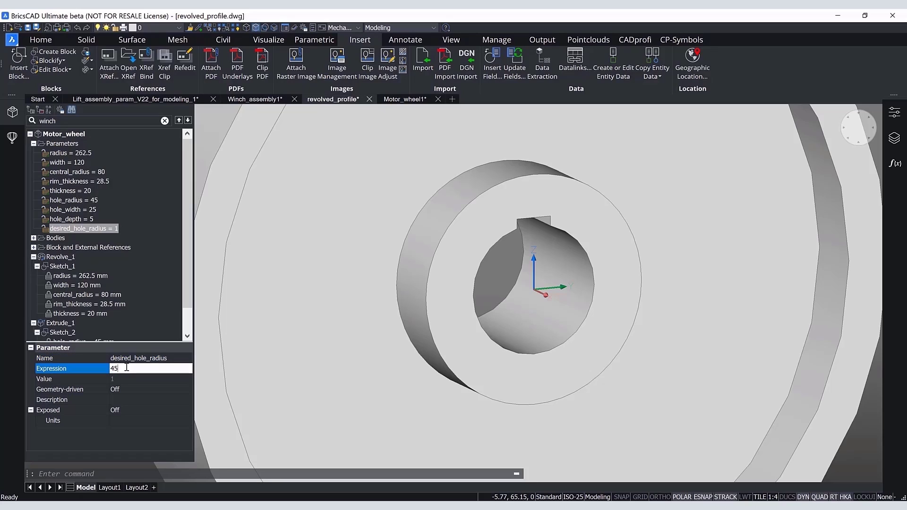
pyautogui.press('Return')
pyautogui.click(119, 229)
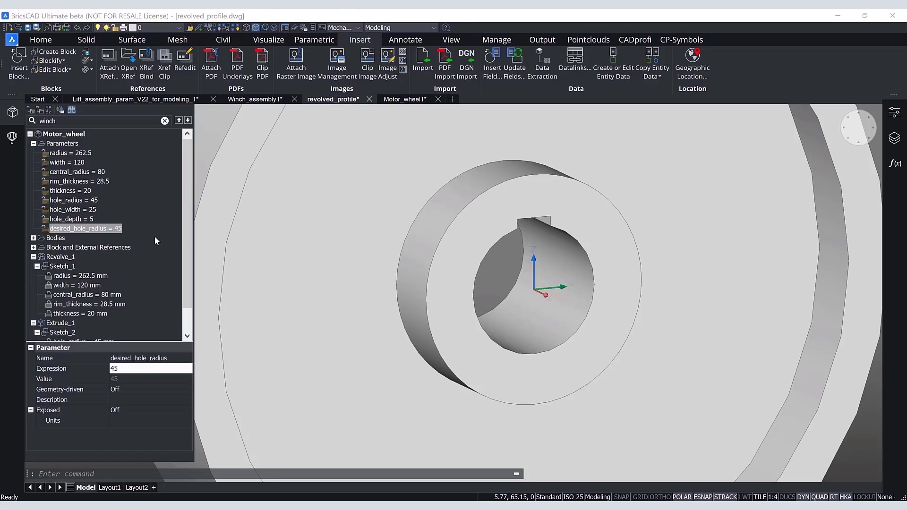
# Step: Set the expression of the hole_radius component parameter to min(desired_hole_radius,central_radius-hole_depth*2)
pyautogui.click(118, 228)
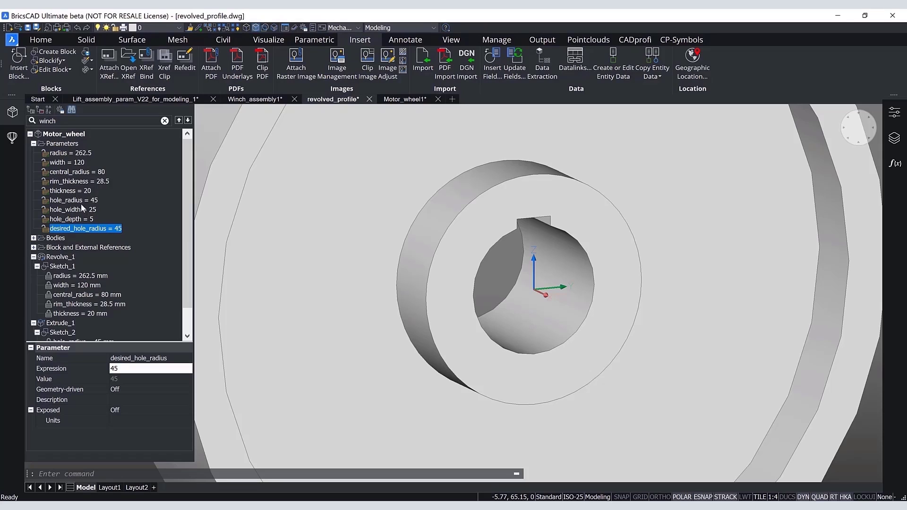
pyautogui.click(80, 201)
pyautogui.click(106, 369)
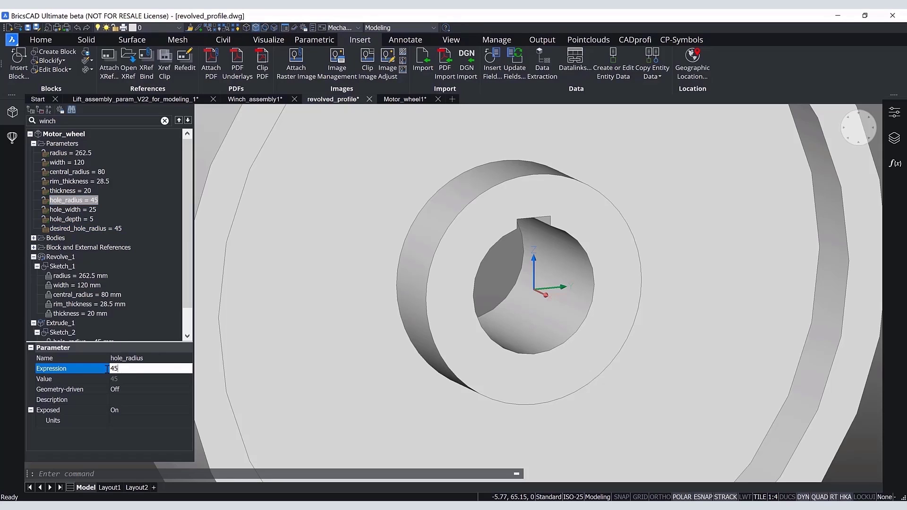
pyautogui.hotkey('ctrl', 'v')
pyautogui.moveTo(139, 368); pyautogui.dragTo(97, 369)
pyautogui.doubleClick(115, 369)
pyautogui.click(119, 369)
pyautogui.press('Right')
pyautogui.press('Right')
pyautogui.press('Right')
pyautogui.press('Right')
pyautogui.press('Right')
pyautogui.press('Right')
pyautogui.press('Right')
pyautogui.press('Right')
pyautogui.press('Right')
pyautogui.press('Right')
pyautogui.press('Right')
pyautogui.press('Right')
pyautogui.press('Right')
pyautogui.press('Right')
pyautogui.press('Right')
pyautogui.press('Right')
pyautogui.press('Right')
pyautogui.press('Right')
pyautogui.press('Right')
pyautogui.press('Right')
pyautogui.press('Right')
pyautogui.press('Right')
pyautogui.press('Right')
pyautogui.press('Right')
pyautogui.press('Right')
pyautogui.press('Right')
pyautogui.press('Right')
pyautogui.press('Right')
pyautogui.press('Right')
pyautogui.press('Right')
pyautogui.press('Right')
pyautogui.press('Right')
pyautogui.press('Right')
pyautogui.press('Right')
pyautogui.press('Return')
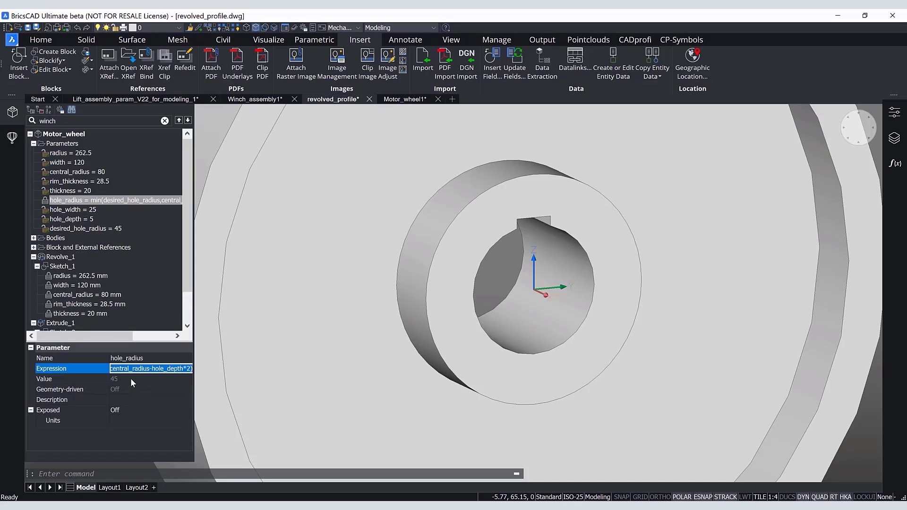
# Step: Animate the desired_hole_radius parameter to check the hole's size limit
pyautogui.rightClick(103, 228)
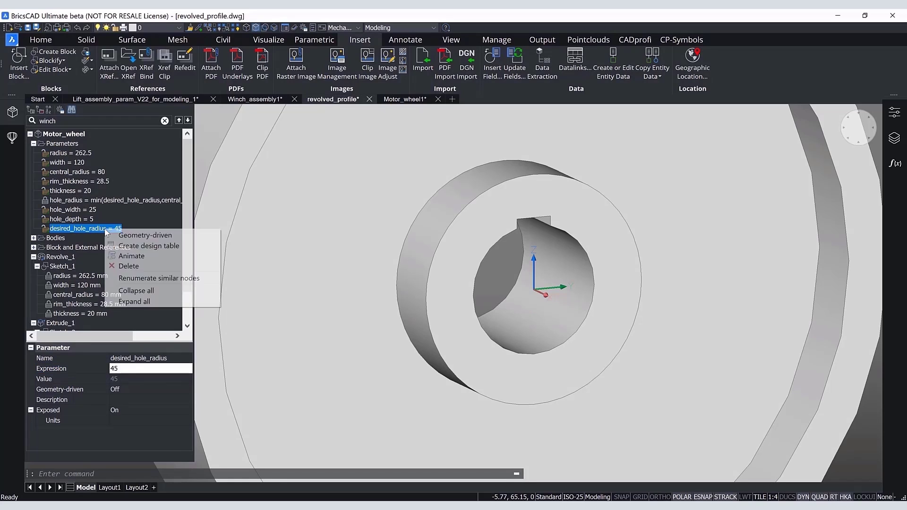
pyautogui.click(125, 256)
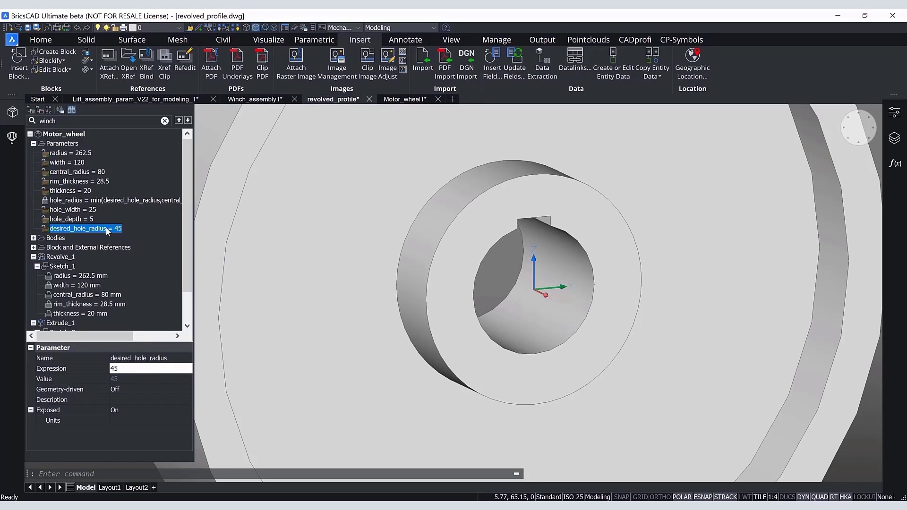
# Step: Save the revolved_profile drawing and reload its updated external reference in Winch_assembly1
pyautogui.click(28, 28)
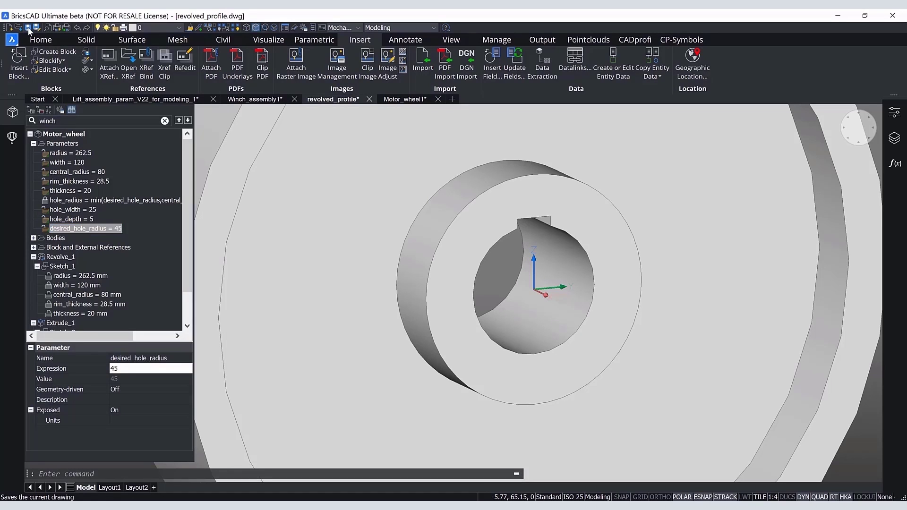
pyautogui.click(257, 100)
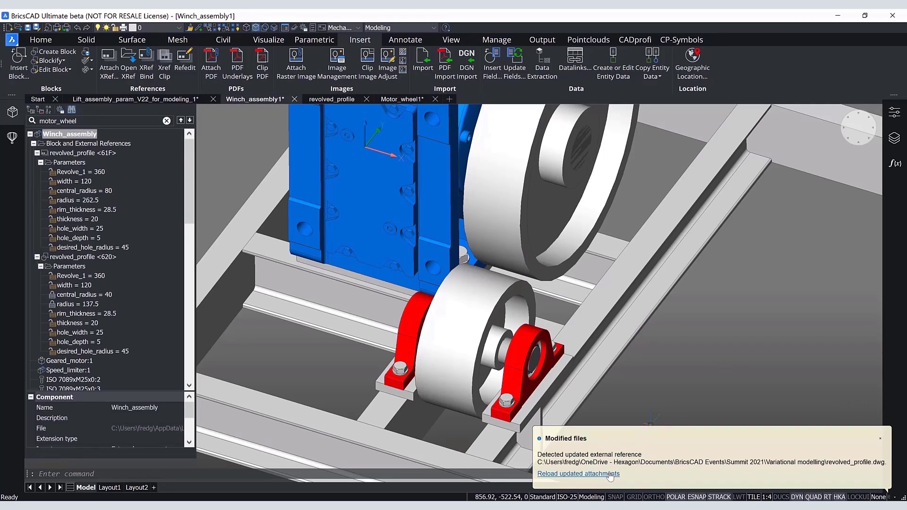
pyautogui.click(610, 473)
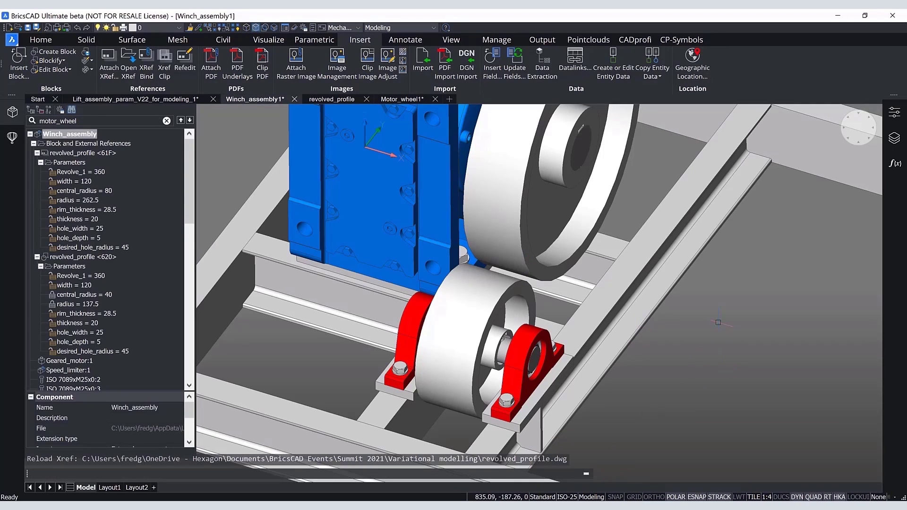
# Step: Rotate the large motor wheel a quarter turn about its hole's axis so the keyway points sideways toward the motor
pyautogui.keyDown('shift'); pyautogui.moveTo(718, 321); pyautogui.dragTo(566, 275, button='middle'); pyautogui.keyUp('shift')
pyautogui.click(562, 273)
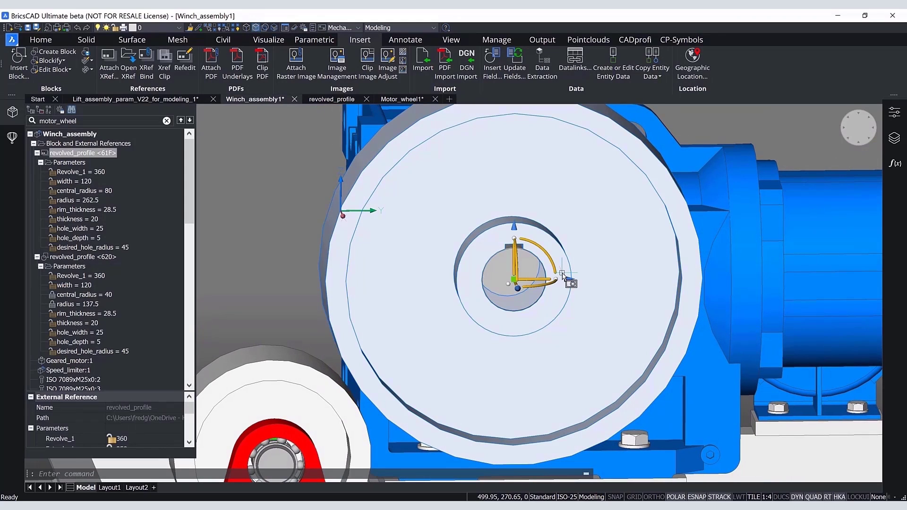
pyautogui.click(544, 253)
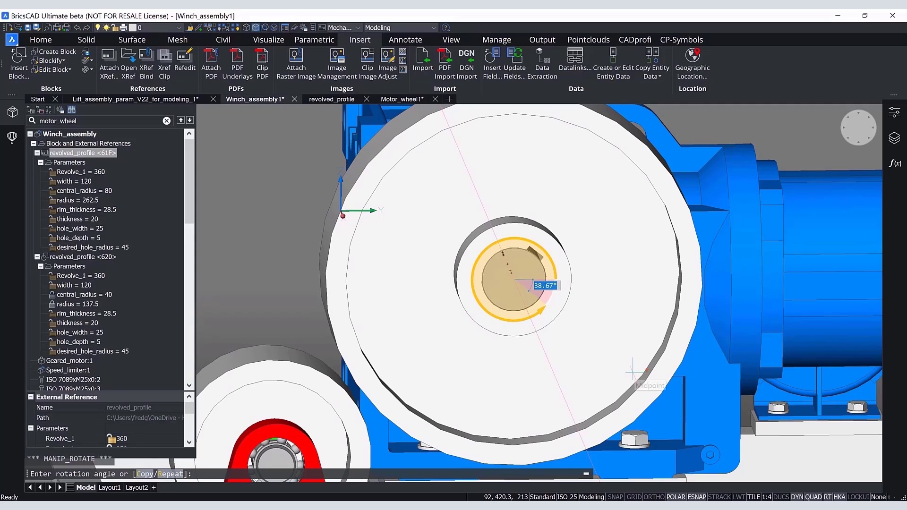
pyautogui.press('Escape')
pyautogui.press('Escape')
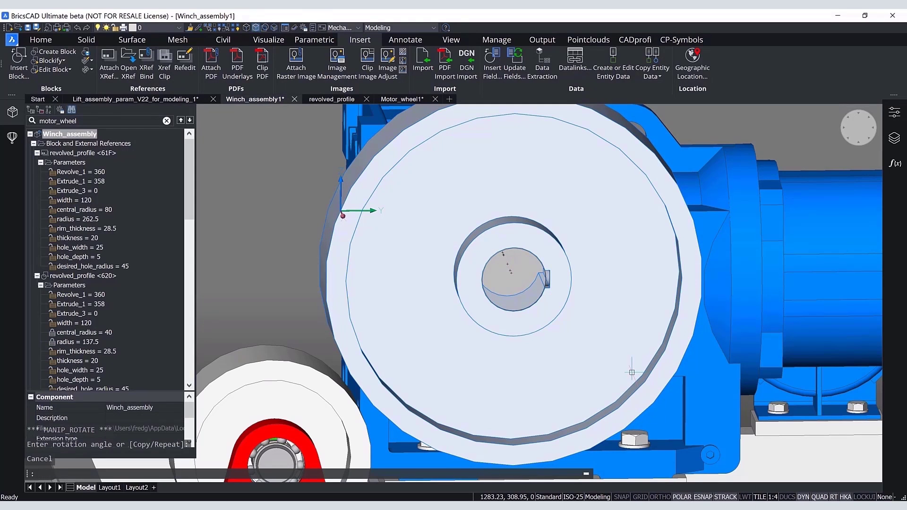
# Step: Set the desired_hole_radius of the small wheel between the red bearing blocks to 25
pyautogui.scroll(5, 764, 186)
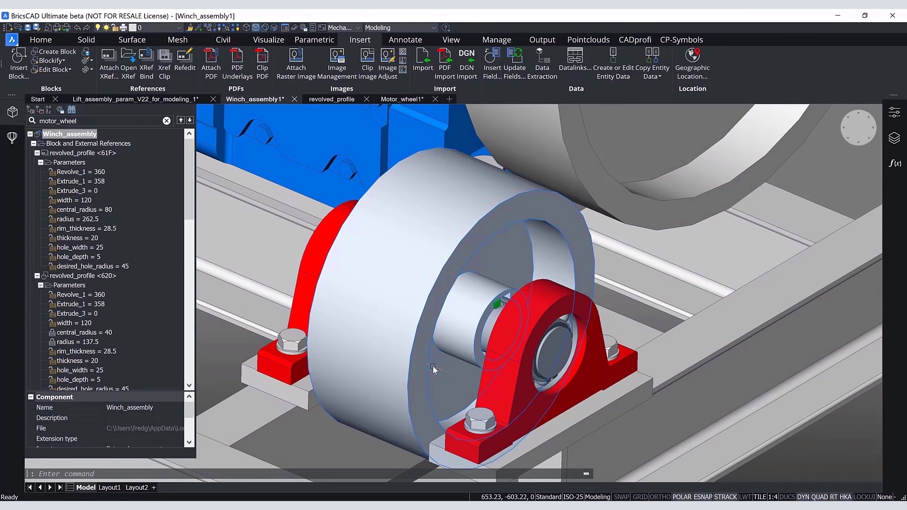
pyautogui.click(433, 365)
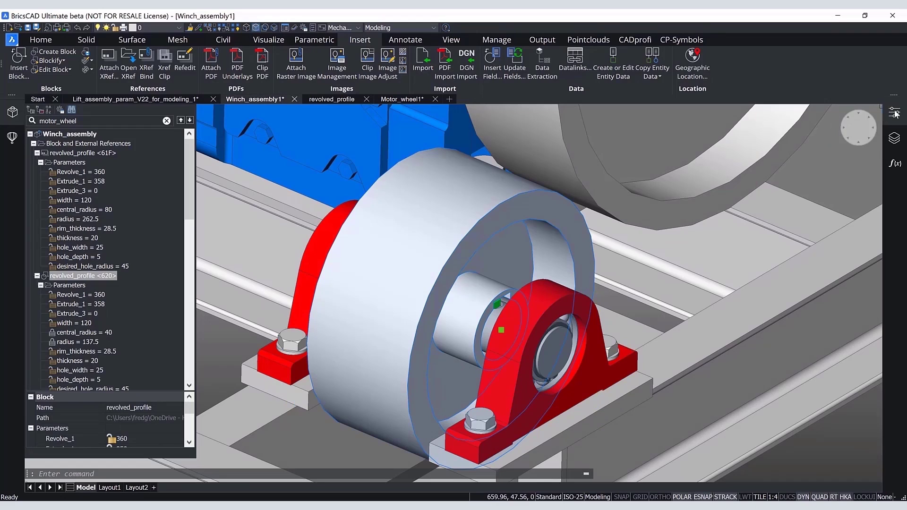
pyautogui.click(894, 112)
pyautogui.moveTo(878, 205); pyautogui.dragTo(874, 344)
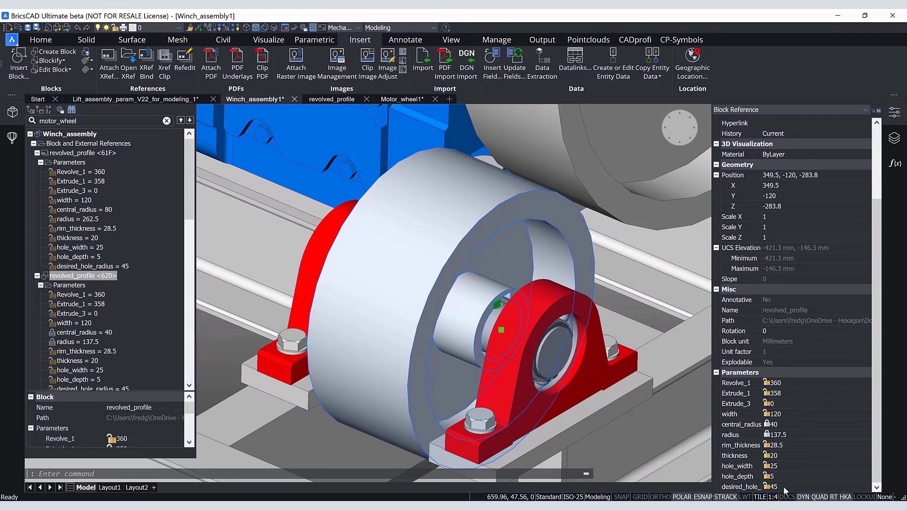
pyautogui.moveTo(760, 382); pyautogui.dragTo(785, 383)
pyautogui.click(812, 487)
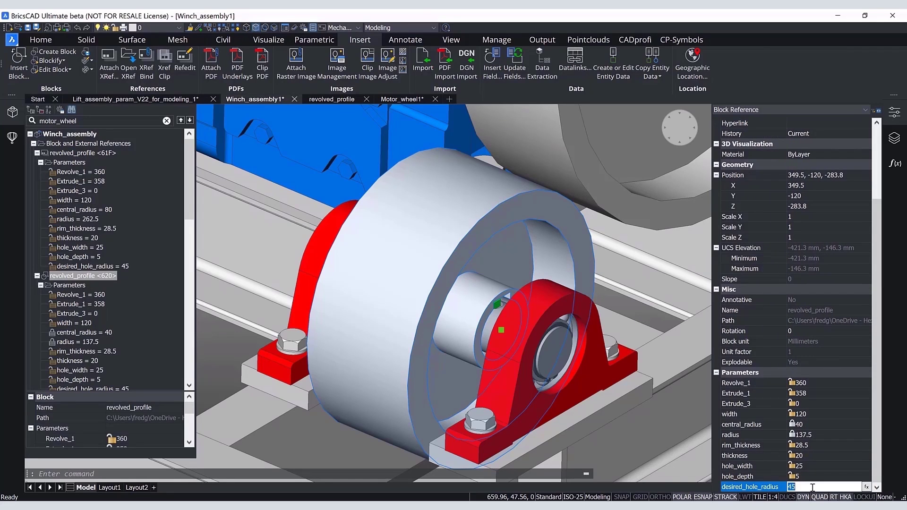
pyautogui.write('25')
pyautogui.press('Return')
# Step: Set the small wheel's hole_width to 15 and hole_depth to 2, and deselect the wheel
pyautogui.click(811, 465)
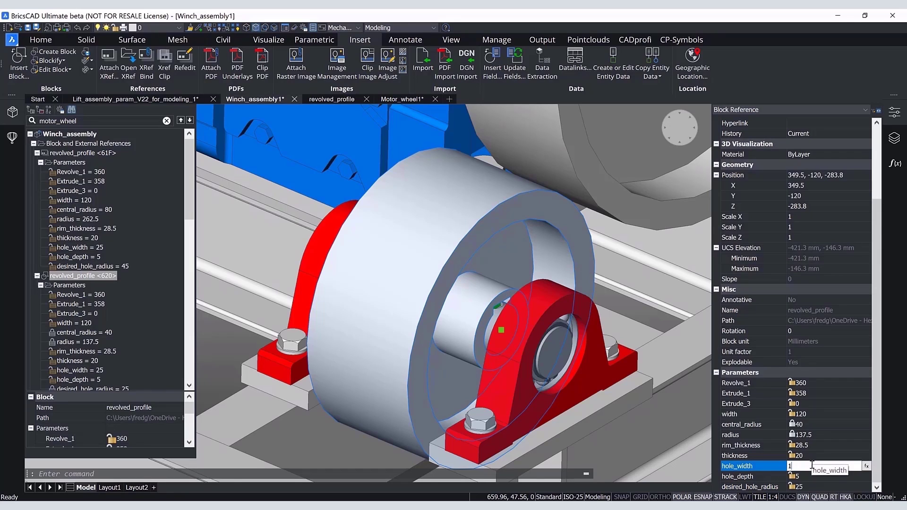
pyautogui.press('Return')
pyautogui.click(809, 475)
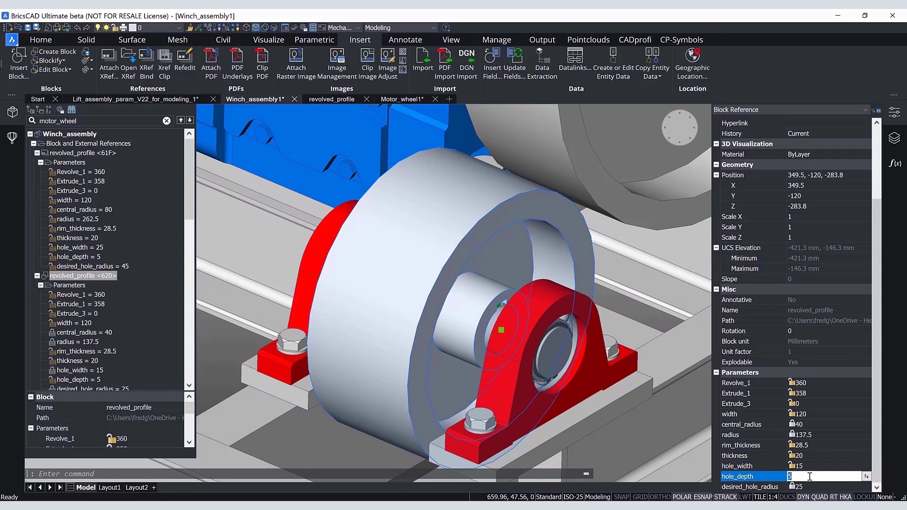
pyautogui.click(892, 117)
pyautogui.press('Escape')
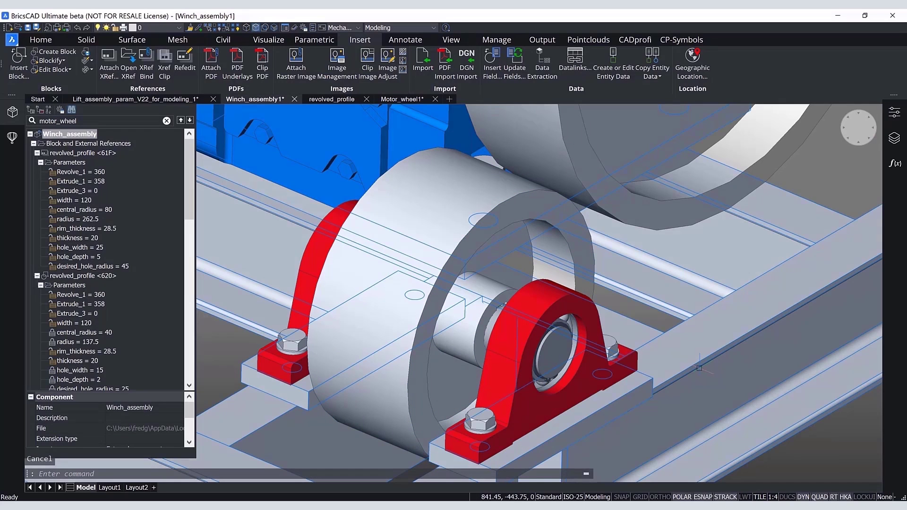
pyautogui.keyDown('shift'); pyautogui.moveTo(723, 278); pyautogui.dragTo(717, 370, button='middle'); pyautogui.keyUp('shift')
pyautogui.scroll(-6, 724, 278)
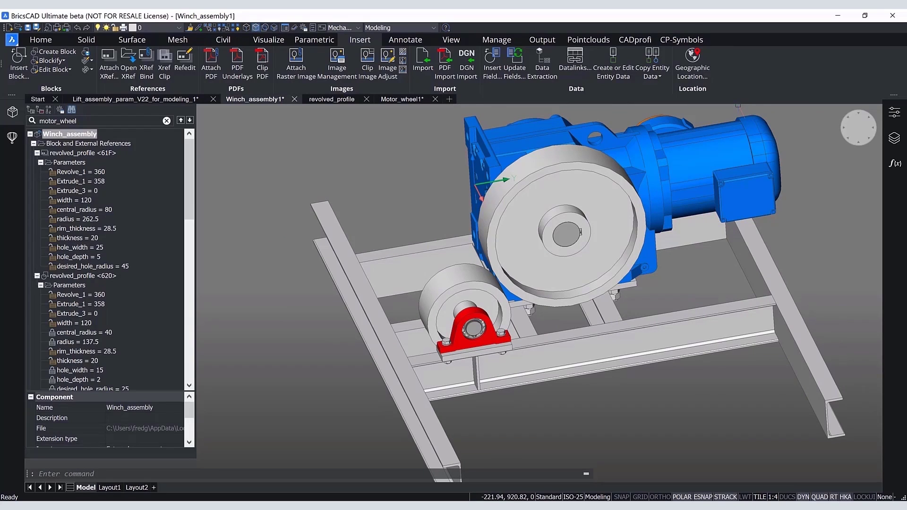
pyautogui.click(628, 8)
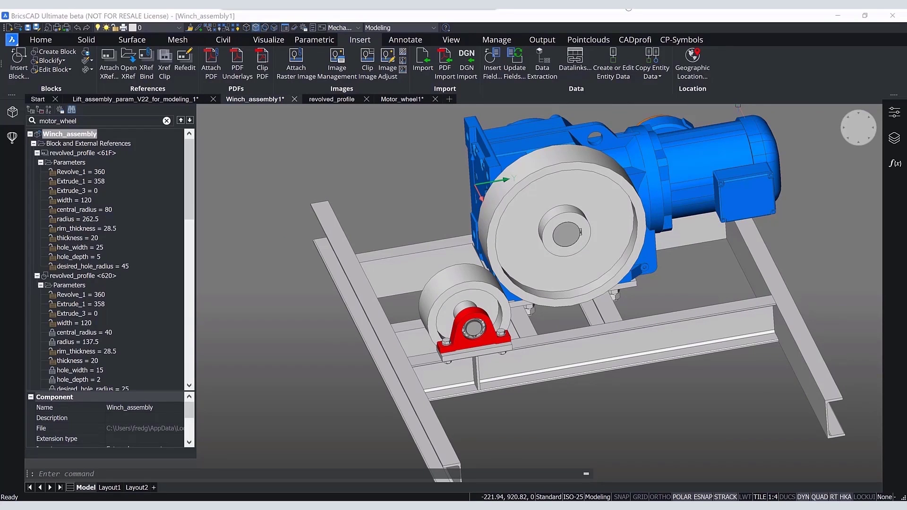
pyautogui.click(741, 69)
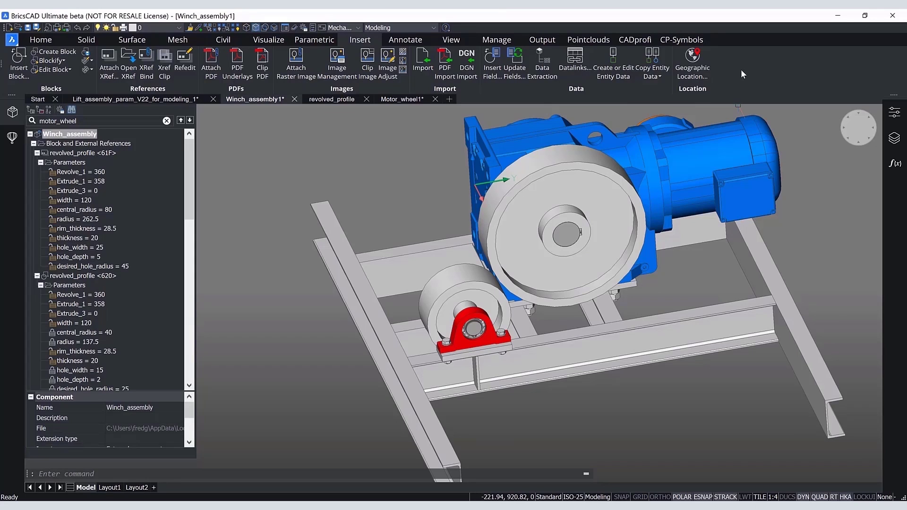
# Step: Switch to the Lift_assembly_param_V22_for_modeling_1 drawing and clear the Motor_wheel selection
pyautogui.click(168, 100)
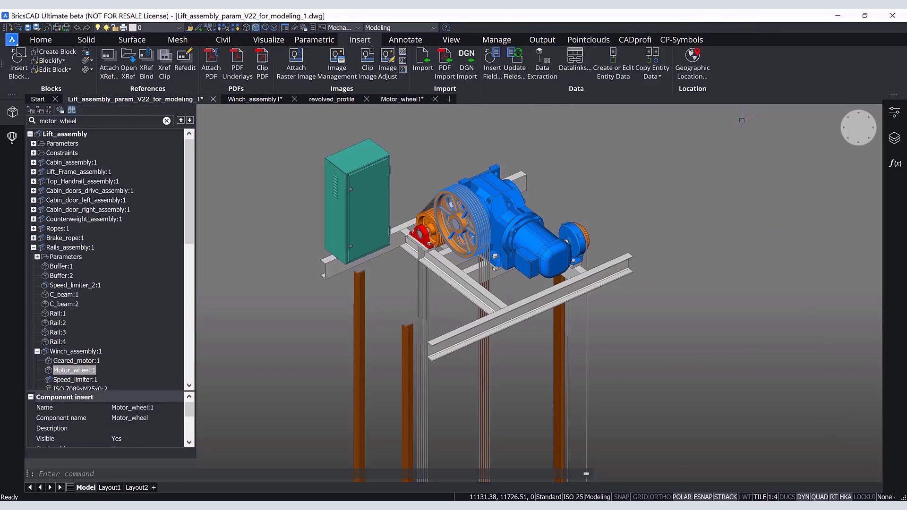
pyautogui.press('Escape')
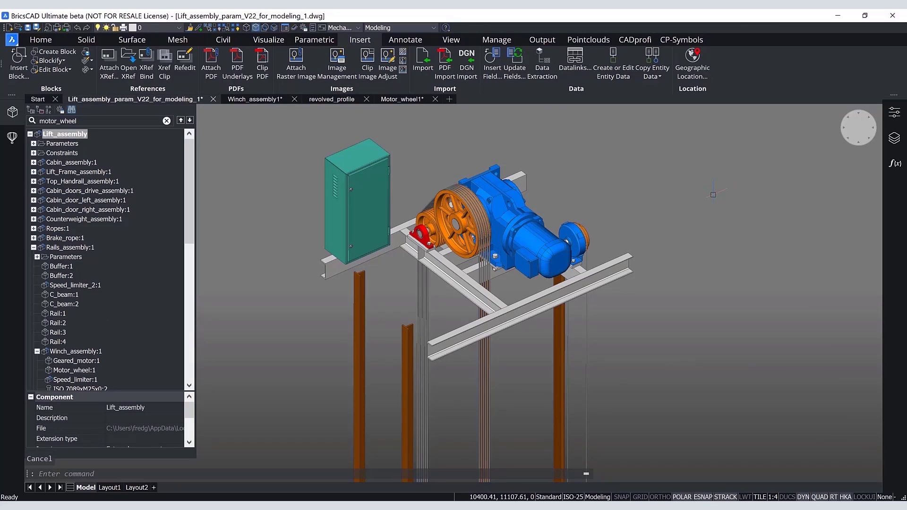
pyautogui.middleClick(709, 201)
pyautogui.middleClick(709, 201)
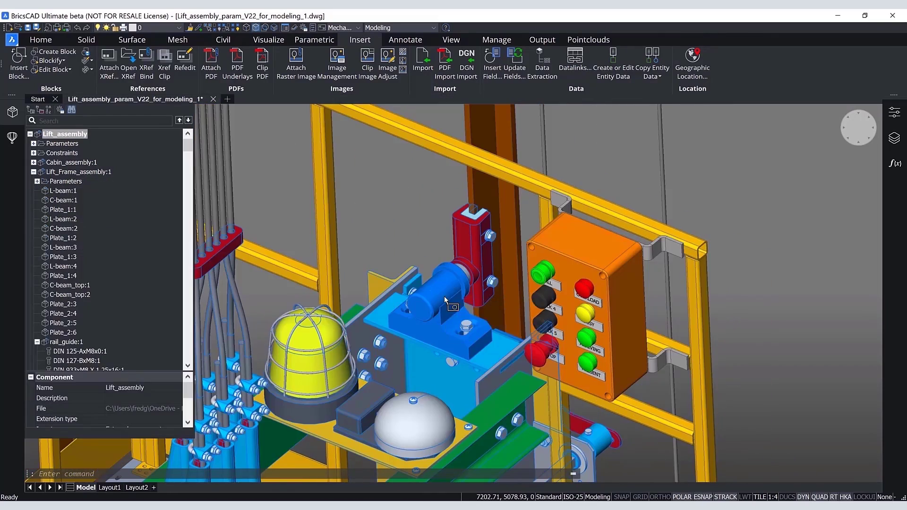
# Step: Search the assembly structure for rail_guide and open a copy of the rail_guide:1 component as its own drawing
pyautogui.click(445, 298)
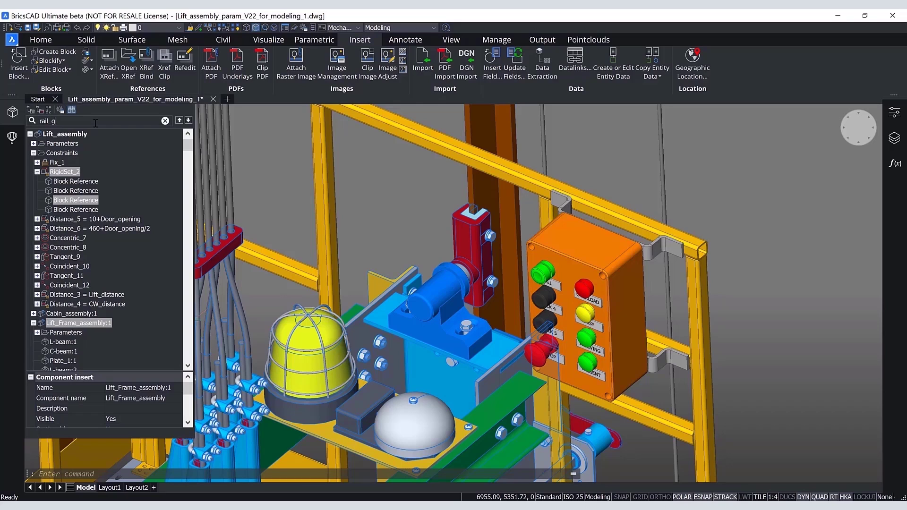
pyautogui.press('Return')
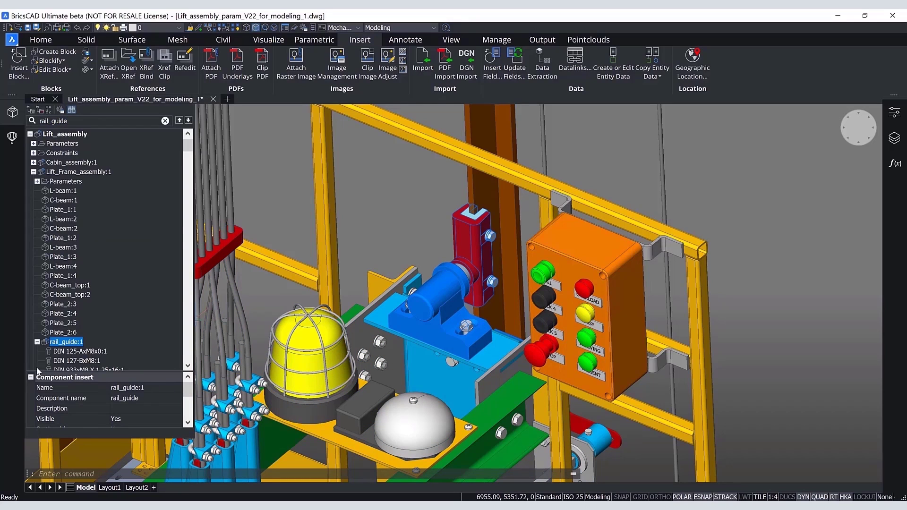
pyautogui.rightClick(61, 347)
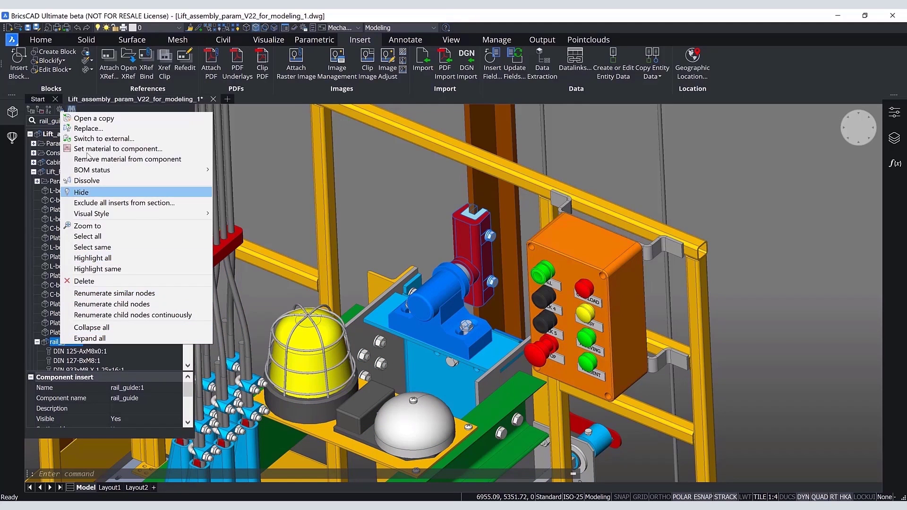
pyautogui.click(87, 119)
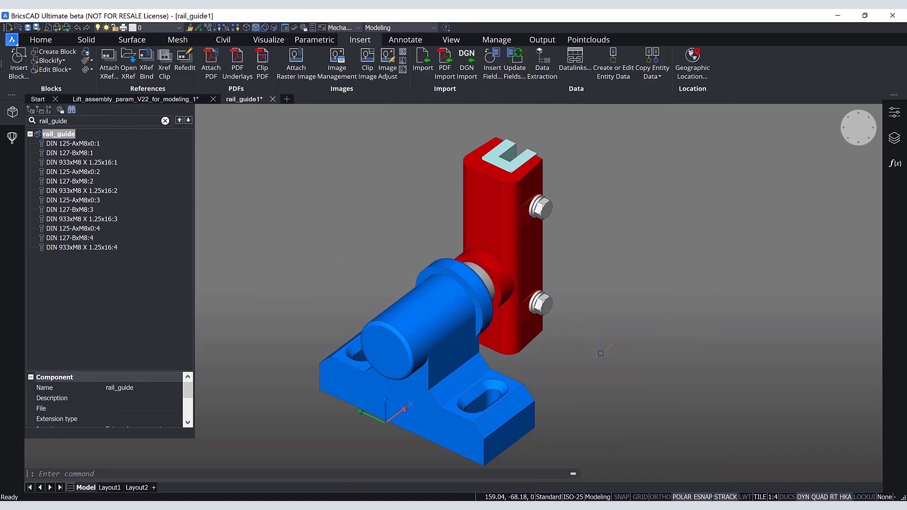
# Step: Select all same-offset chamfers on the blue bracket's base, starting from the sloped face at its end, and delete them
pyautogui.keyDown('shift'); pyautogui.moveTo(601, 354); pyautogui.dragTo(570, 373, button='middle'); pyautogui.keyUp('shift')
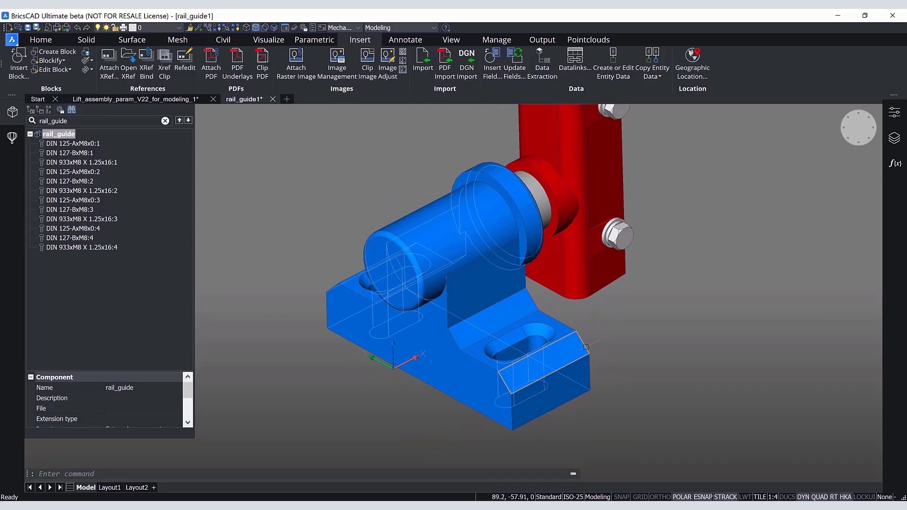
pyautogui.click(576, 347)
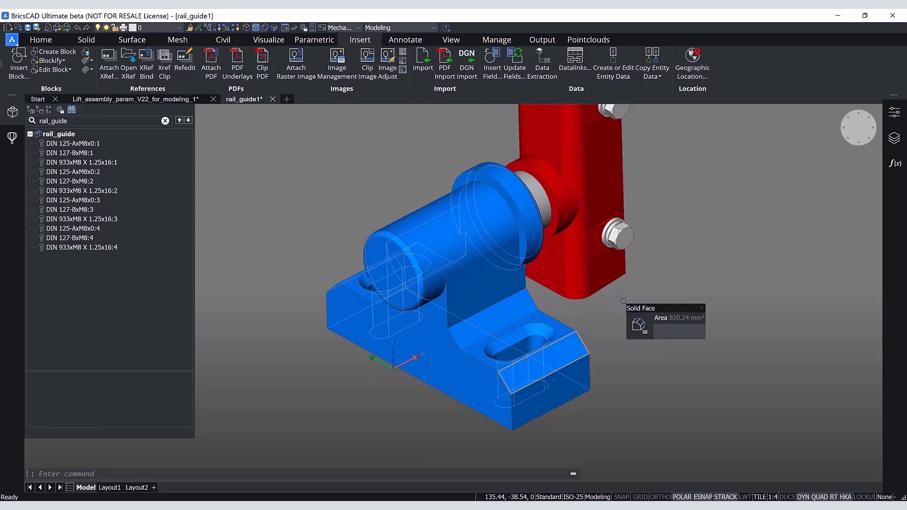
pyautogui.moveTo(650, 333)
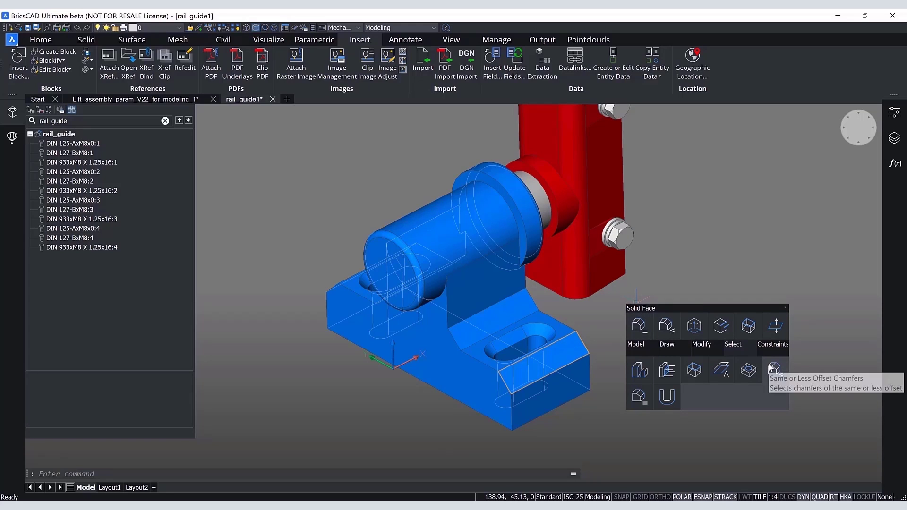
pyautogui.click(638, 395)
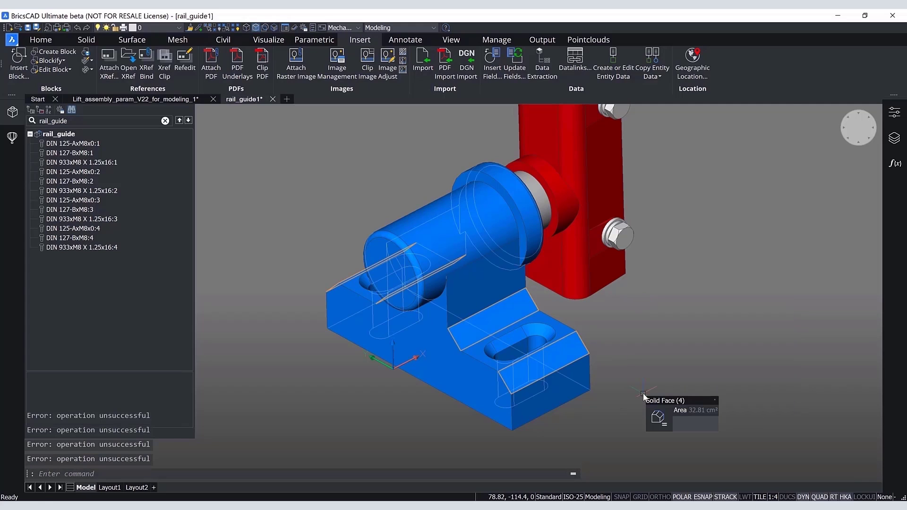
pyautogui.press('Delete')
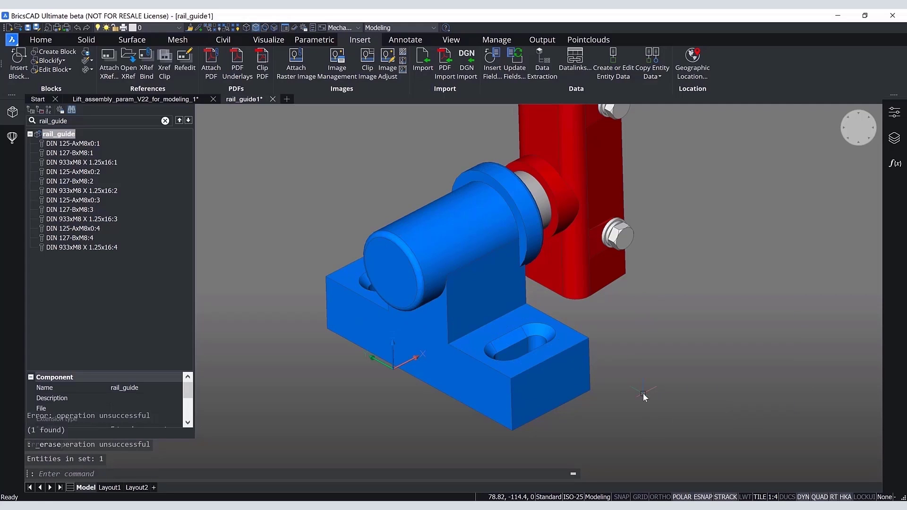
# Step: Select all same-offset chamfer faces around both slots of the blue base, and clear the selection
pyautogui.keyDown('shift'); pyautogui.moveTo(638, 393); pyautogui.dragTo(565, 322, button='middle'); pyautogui.keyUp('shift')
pyautogui.moveTo(565, 323)
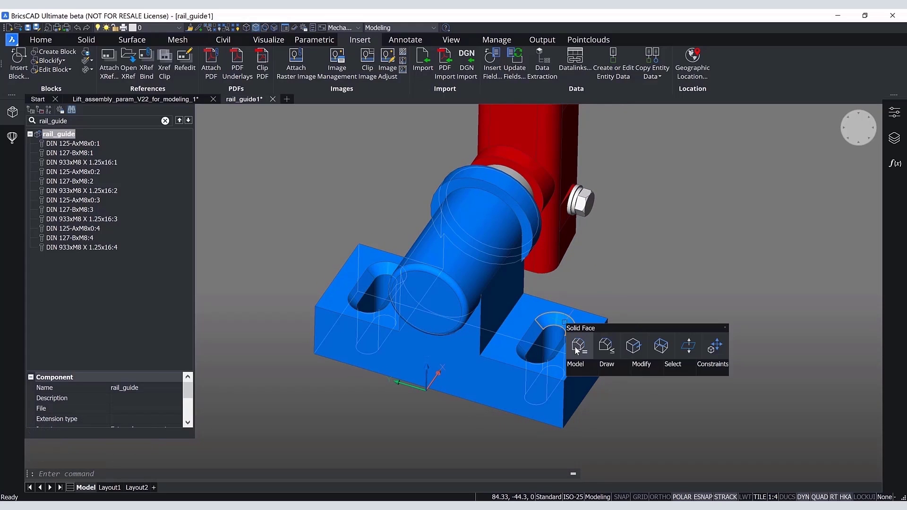
pyautogui.click(576, 346)
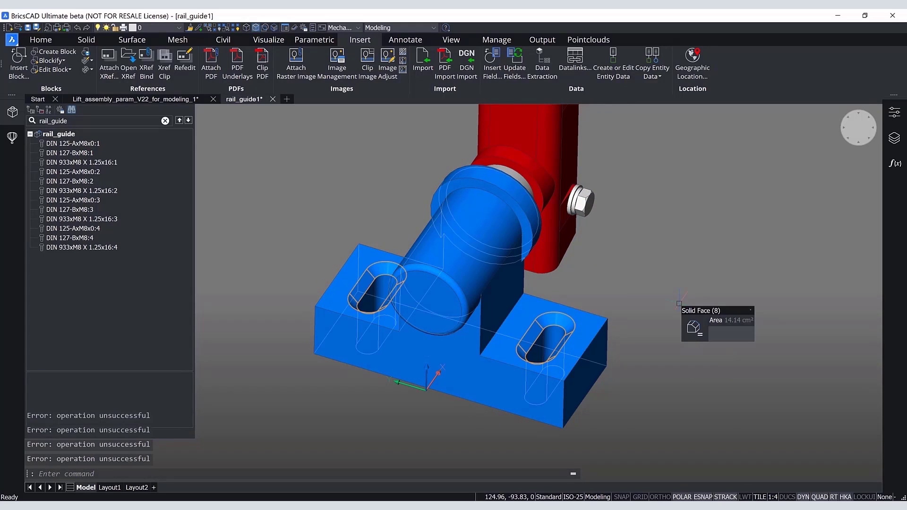
pyautogui.press('Escape')
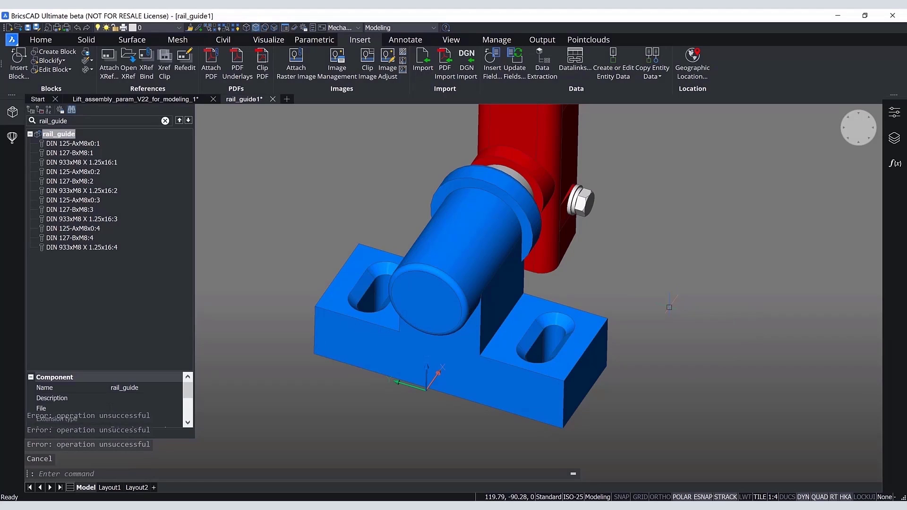
# Step: Delete the chamfers around both base slots, using DMSELECT with the feature option Chamfer Network to select a slot's chamfer from a seed face
pyautogui.write('DMSELECT')
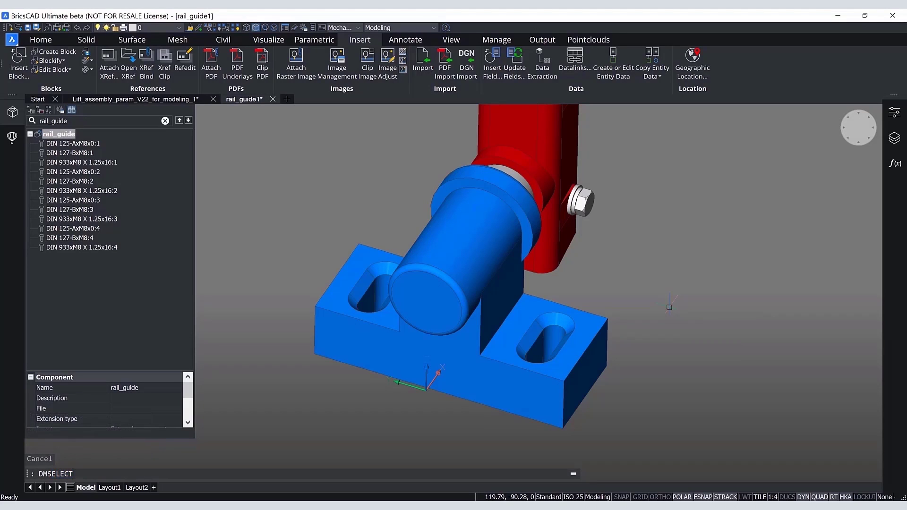
pyautogui.press('Return')
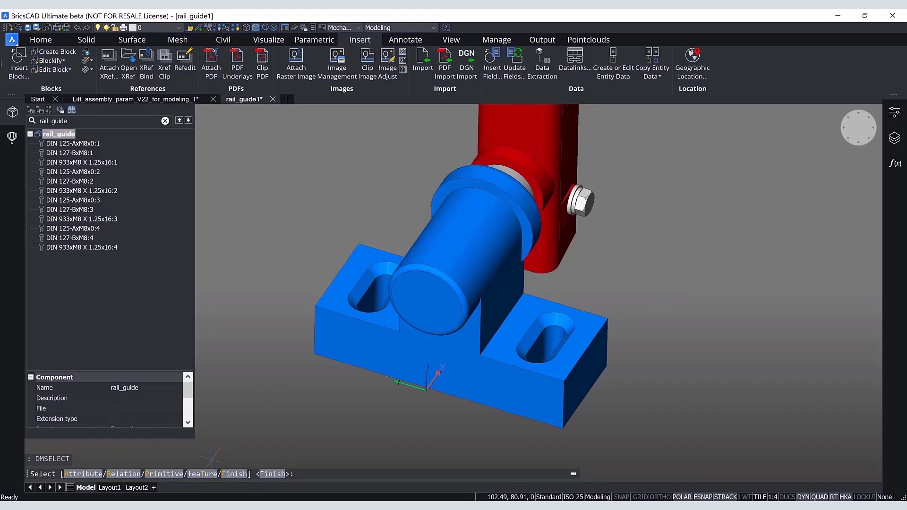
pyautogui.click(206, 474)
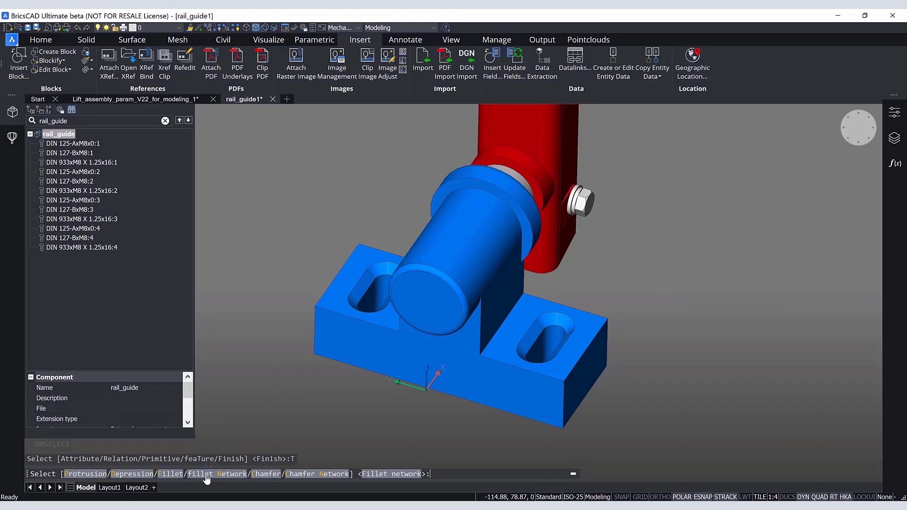
pyautogui.click(316, 474)
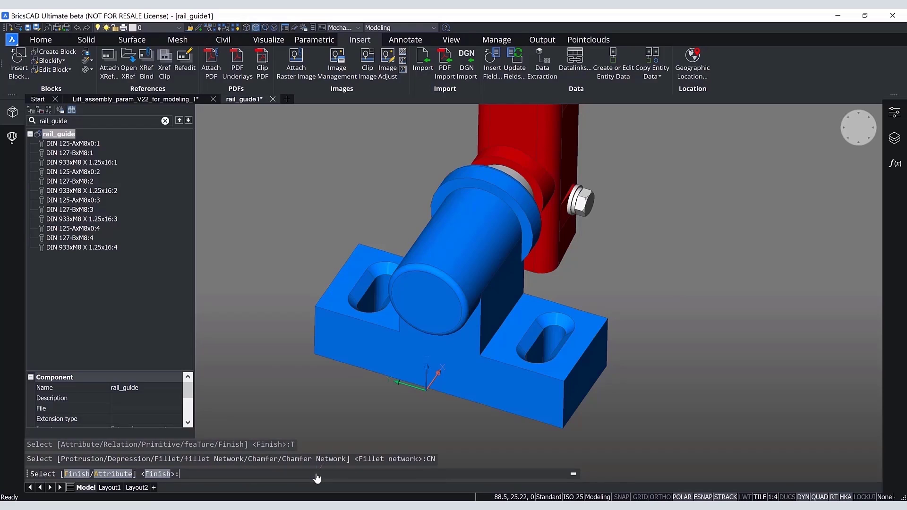
pyautogui.click(160, 475)
pyautogui.click(557, 316)
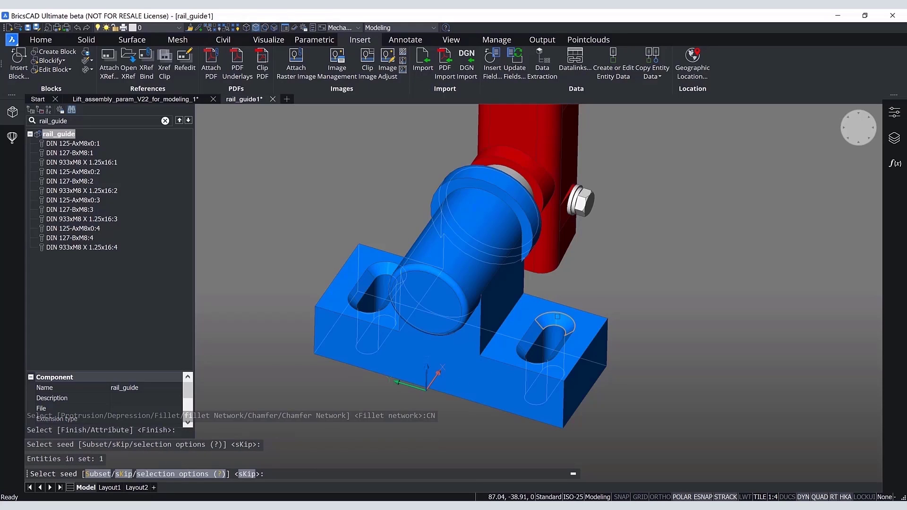
pyautogui.press('Return')
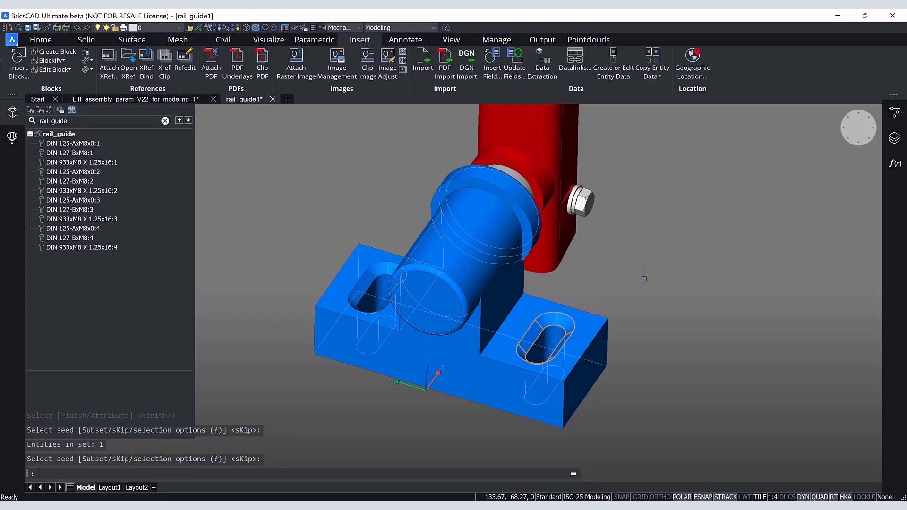
pyautogui.keyDown('shift'); pyautogui.moveTo(643, 279); pyautogui.dragTo(736, 272, button='middle'); pyautogui.keyUp('shift')
pyautogui.press('Delete')
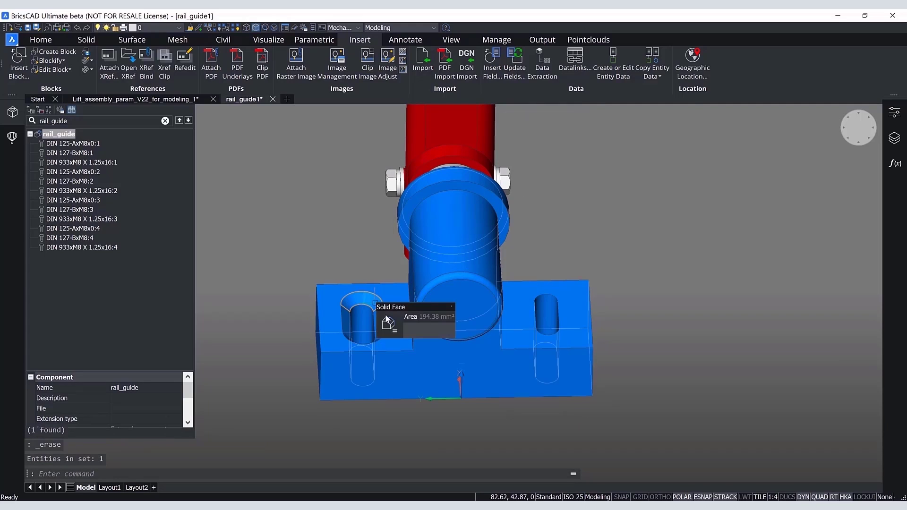
pyautogui.hotkey('ctrl', 'z')
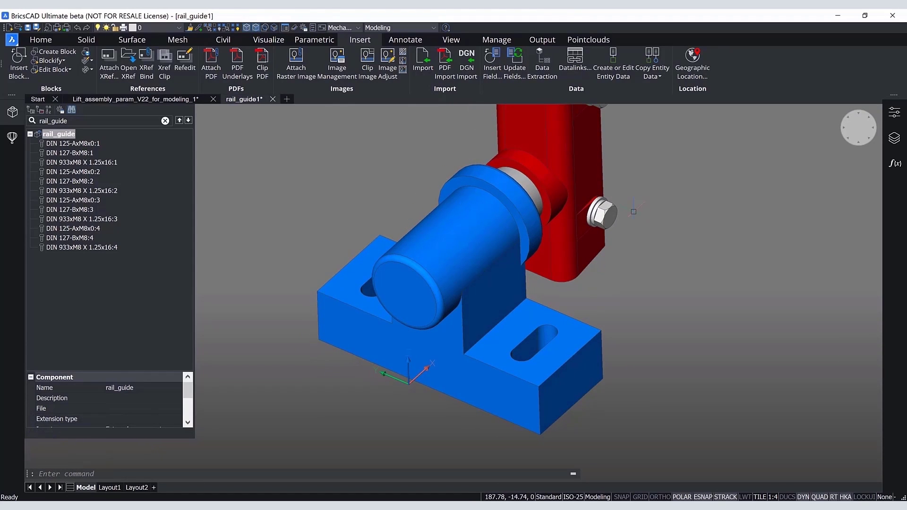
# Step: Fillet the four parallel base edges: the two upper outer end edges and the two inner corners beside the upright
pyautogui.click(570, 339)
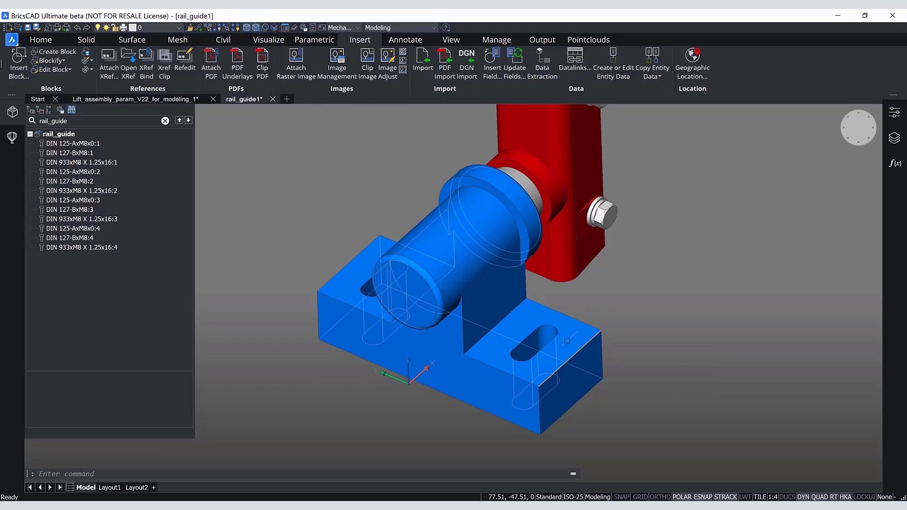
pyautogui.click(512, 310)
pyautogui.keyDown('shift'); pyautogui.moveTo(463, 345); pyautogui.dragTo(442, 330, button='middle'); pyautogui.keyUp('shift')
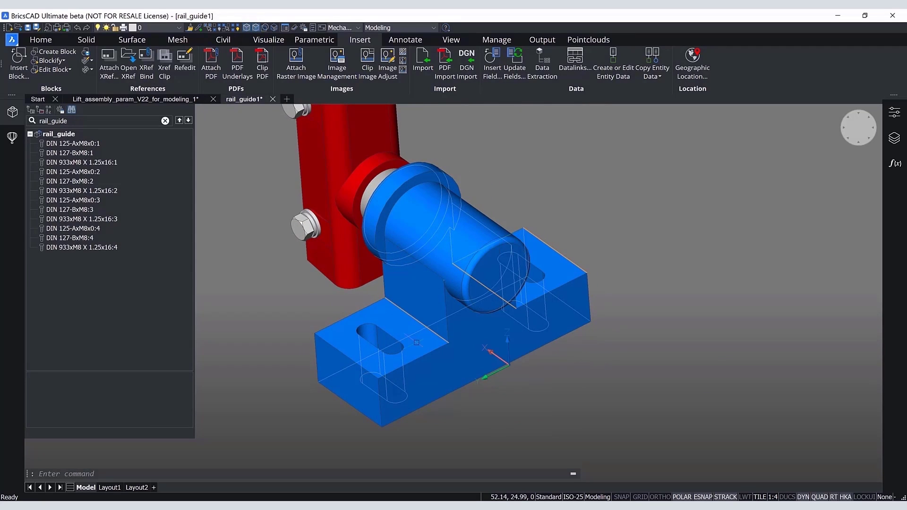
pyautogui.click(355, 364)
pyautogui.rightClick(642, 377)
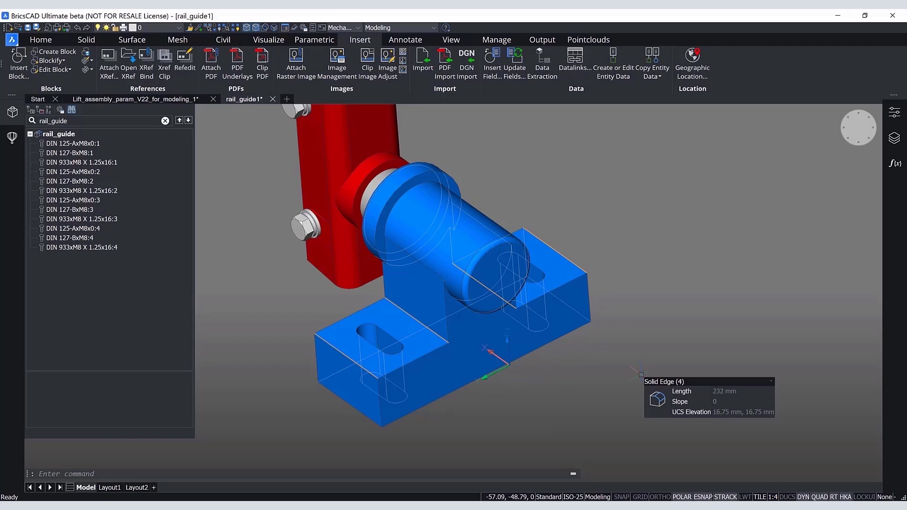
pyautogui.moveTo(665, 405)
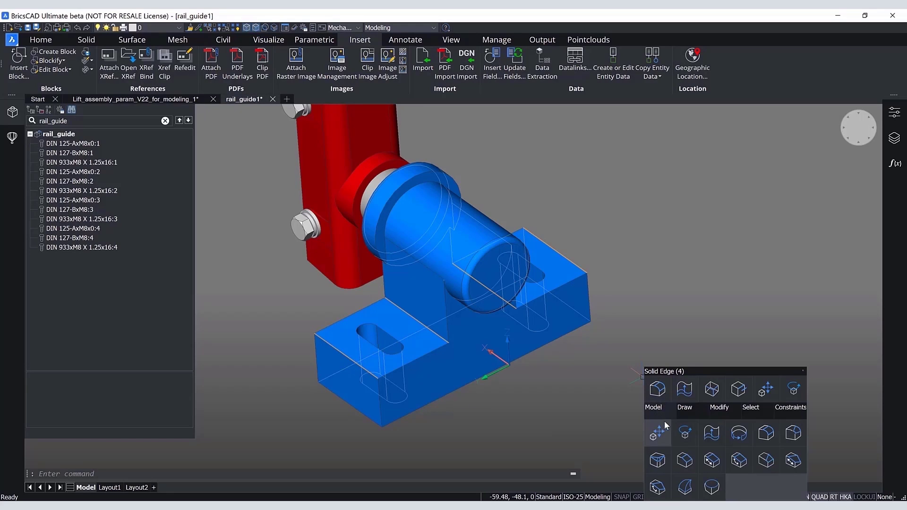
pyautogui.press('Escape')
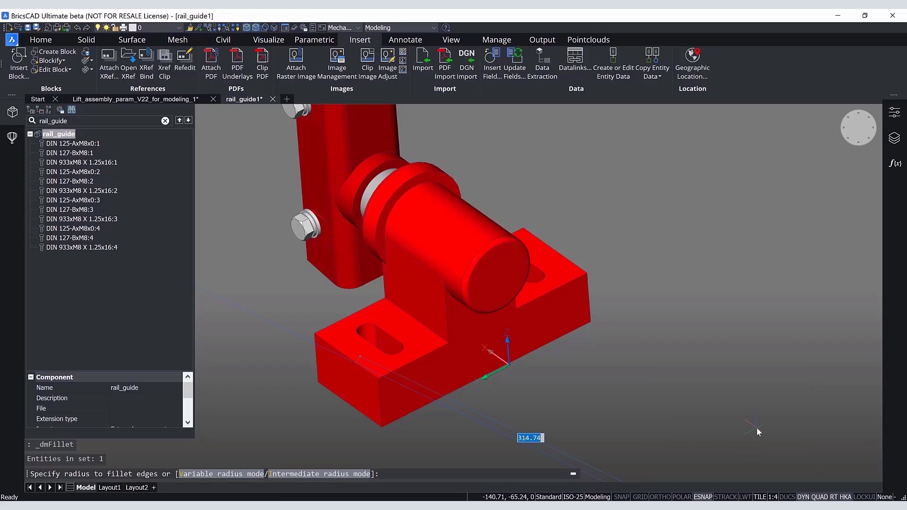
pyautogui.press('Return')
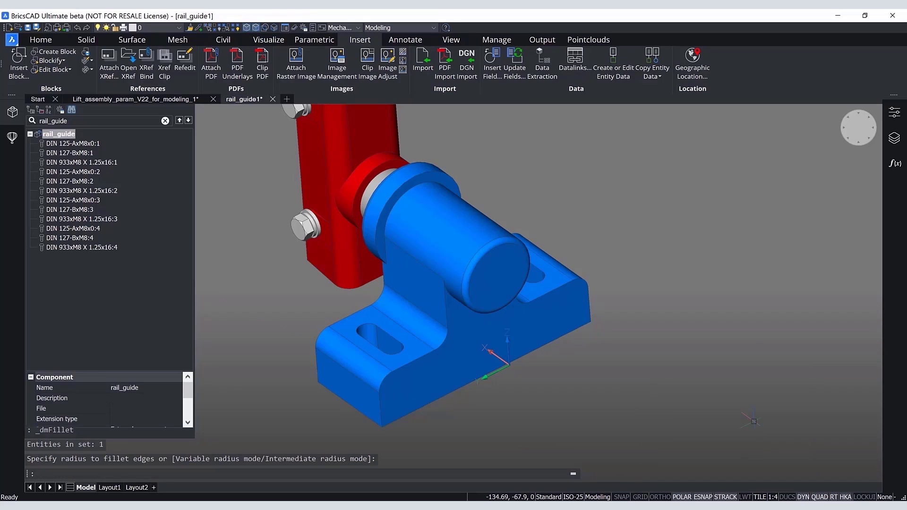
# Step: Start a Fillet on the bracket's tangent front edge chain, from upright to base corner, in intermediate radius mode with a constant radius
pyautogui.keyDown('shift'); pyautogui.moveTo(649, 184); pyautogui.dragTo(595, 351, button='middle'); pyautogui.keyUp('shift')
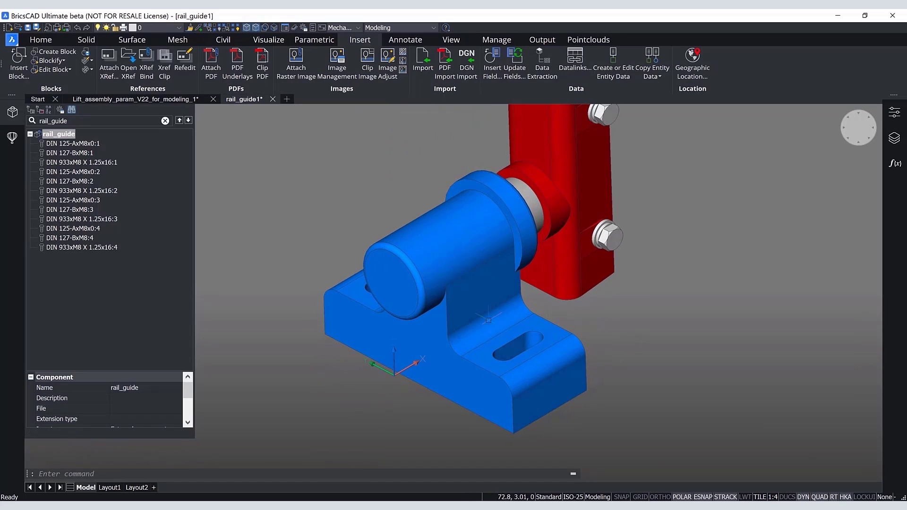
pyautogui.click(447, 313)
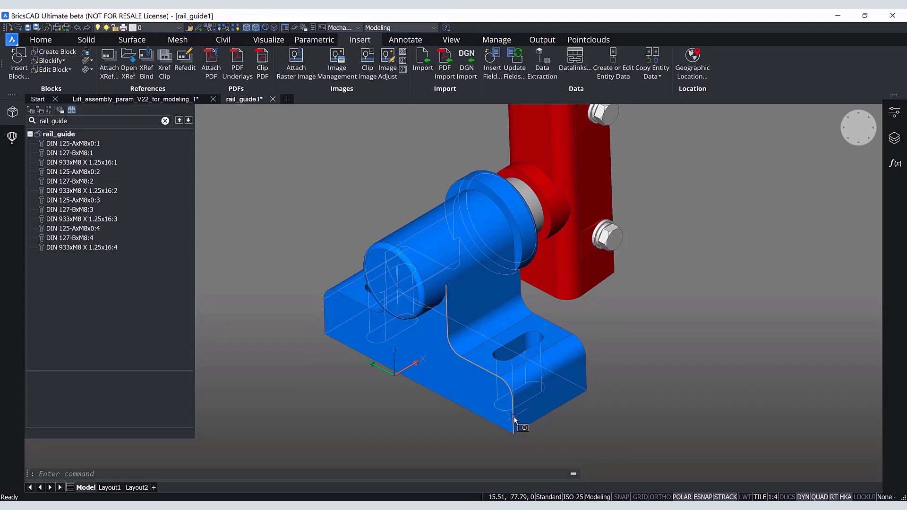
pyautogui.click(514, 415)
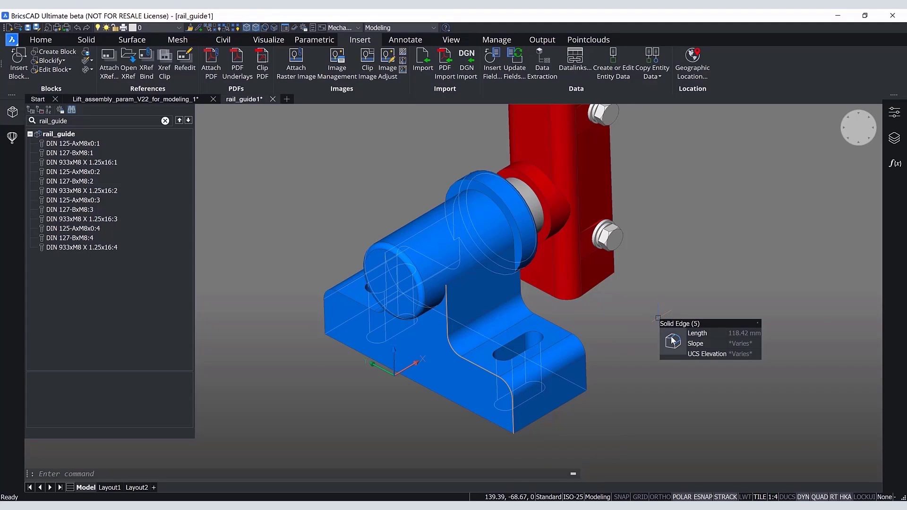
pyautogui.moveTo(672, 340)
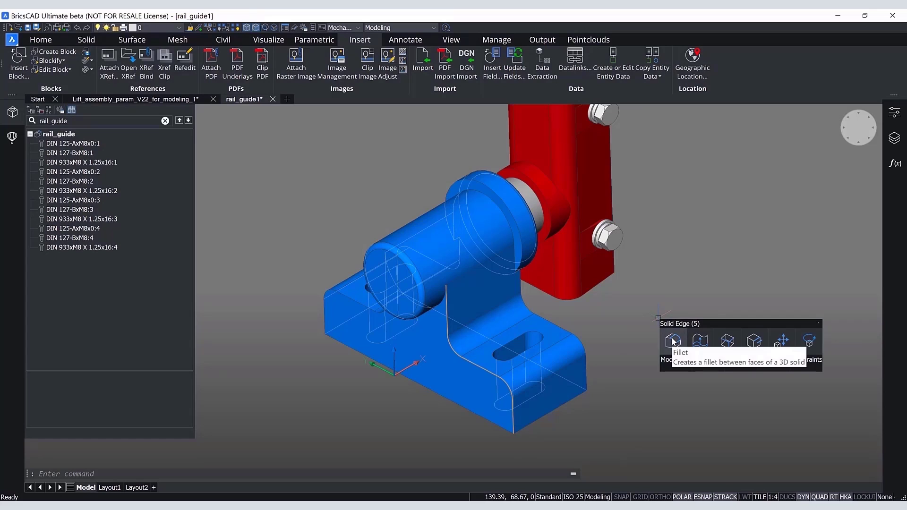
pyautogui.click(673, 340)
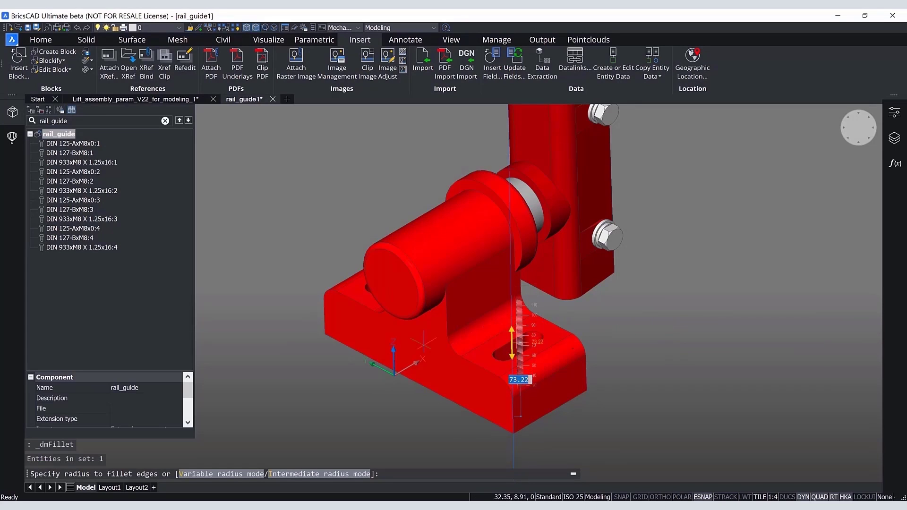
pyautogui.click(342, 474)
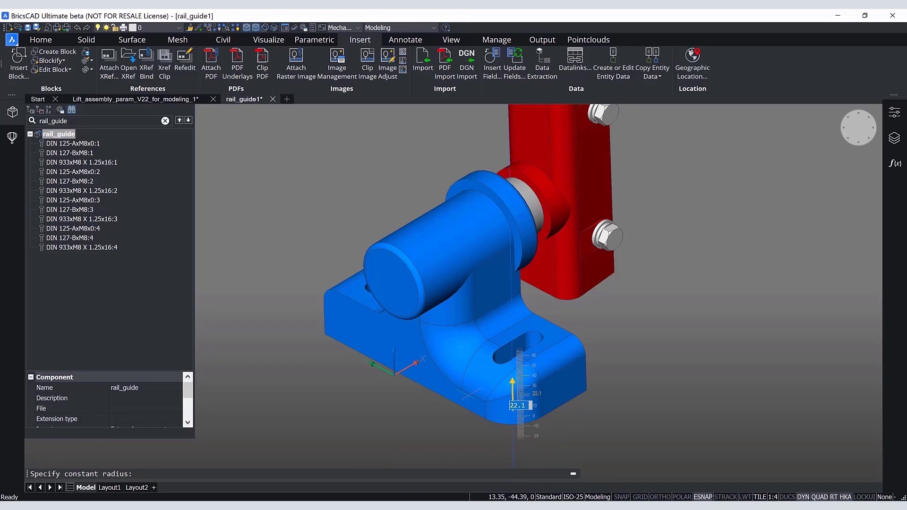
pyautogui.press('Return')
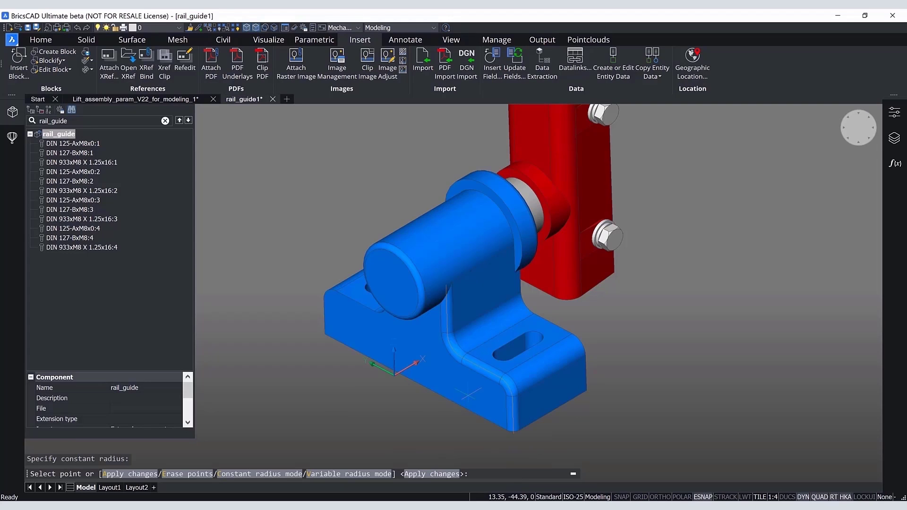
# Step: Insert a radius point at the upper end of the edge chain, where it meets the cylinder, and give it a larger radius
pyautogui.scroll(5, 473, 385)
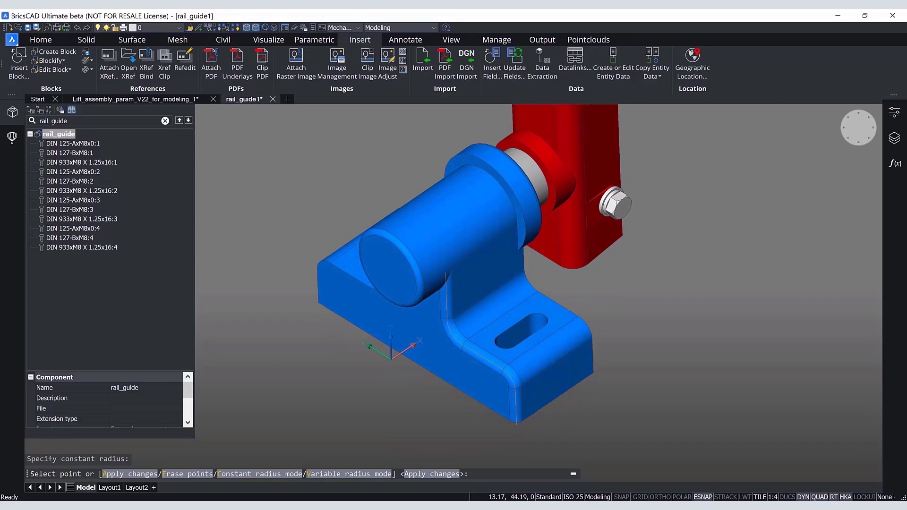
pyautogui.moveTo(439, 386)
pyautogui.keyDown('shift'); pyautogui.mouseDown(button='middle')
pyautogui.moveTo(473, 383)
pyautogui.moveTo(454, 388)
pyautogui.mouseUp(button='middle'); pyautogui.keyUp('shift')
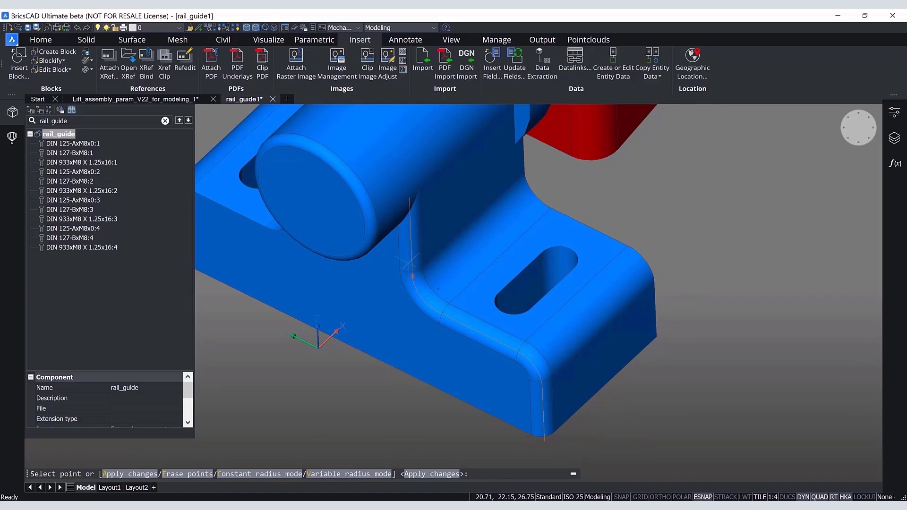
pyautogui.click(409, 204)
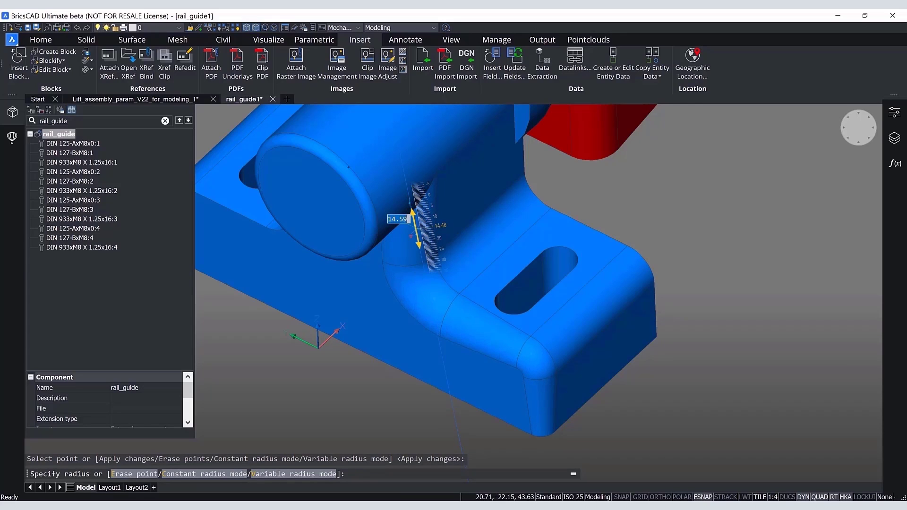
pyautogui.press('Return')
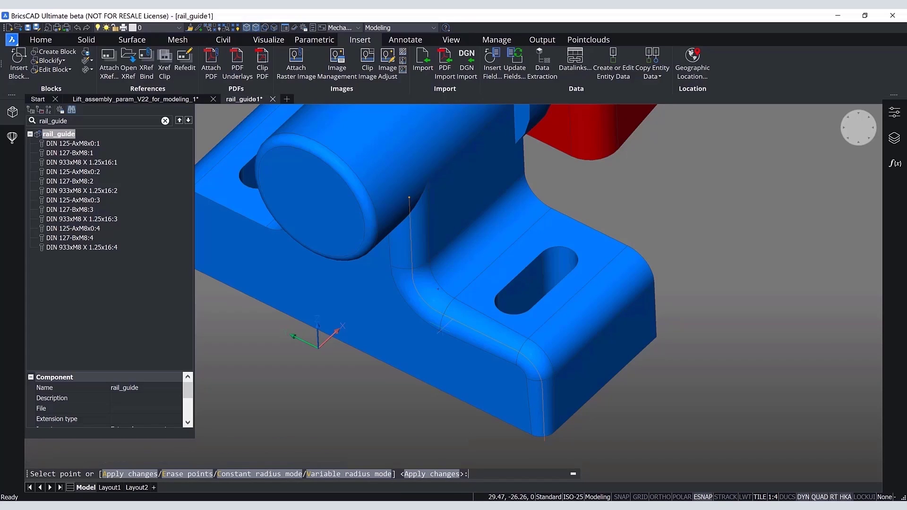
# Step: Insert an intermediate point with radius 4 using Snap to Nearest, on the straight base edge near the inner bend
pyautogui.keyDown('shift'); pyautogui.rightClick(437, 288); pyautogui.keyUp('shift')
pyautogui.click(481, 241)
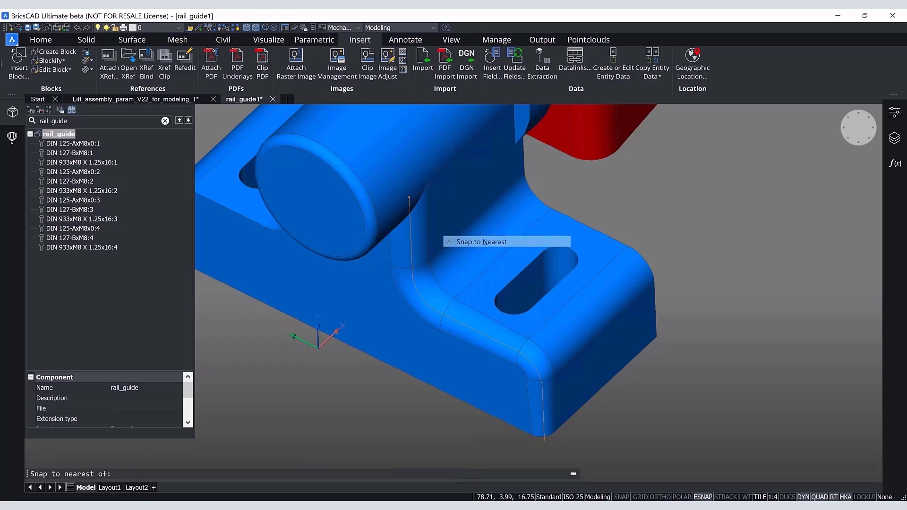
pyautogui.click(455, 321)
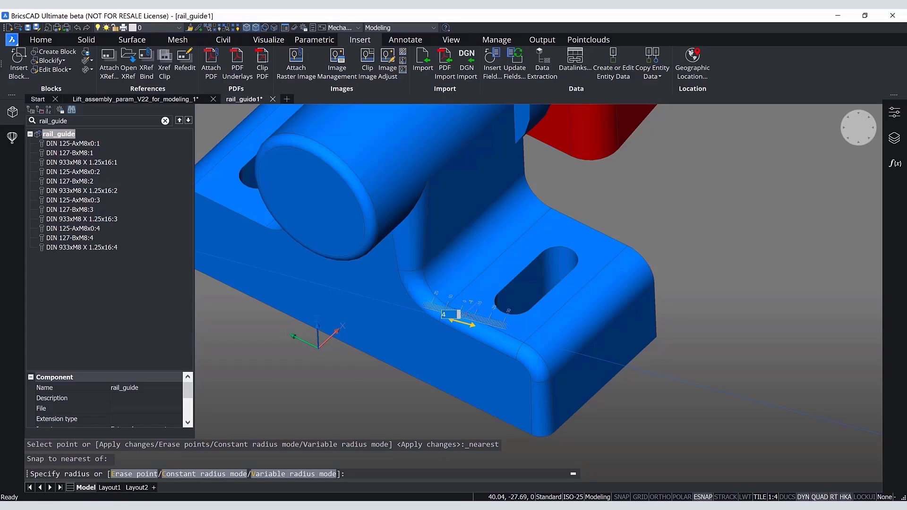
pyautogui.write('4')
pyautogui.press('Return')
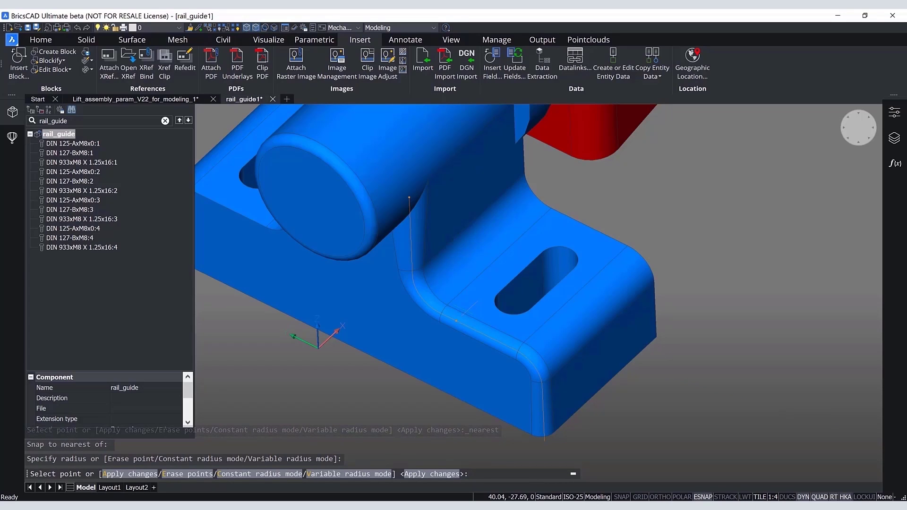
# Step: Insert a second intermediate point with radius 3 using Snap to Nearest, on the straight base edge near the outer bend
pyautogui.keyDown('shift'); pyautogui.rightClick(468, 308); pyautogui.keyUp('shift')
pyautogui.click(505, 225)
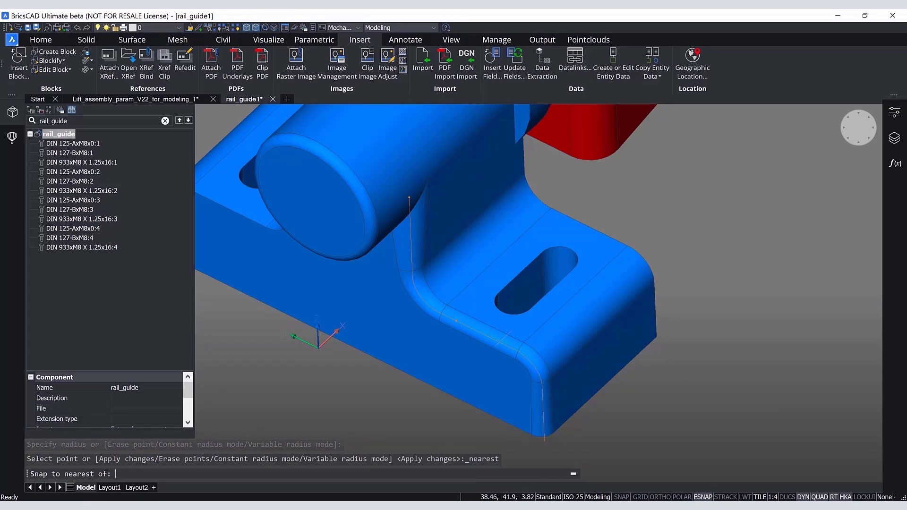
pyautogui.click(500, 341)
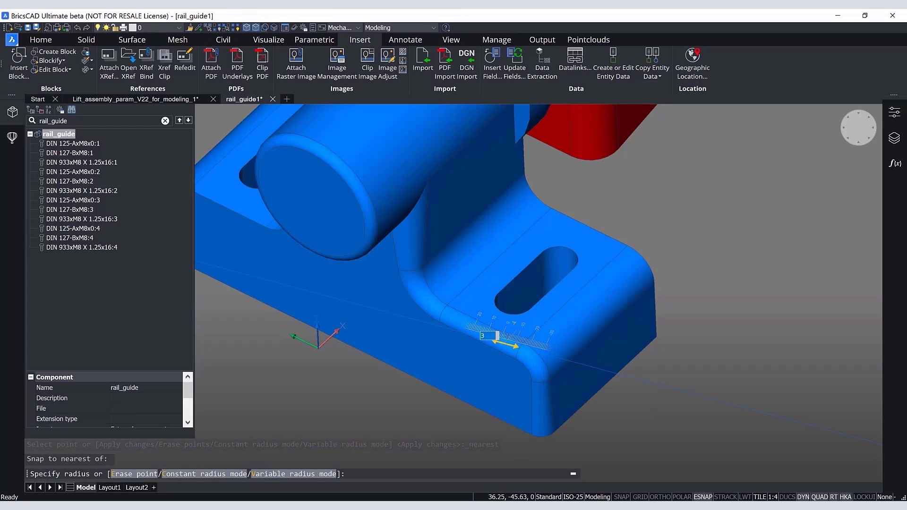
pyautogui.write('3')
pyautogui.press('Return')
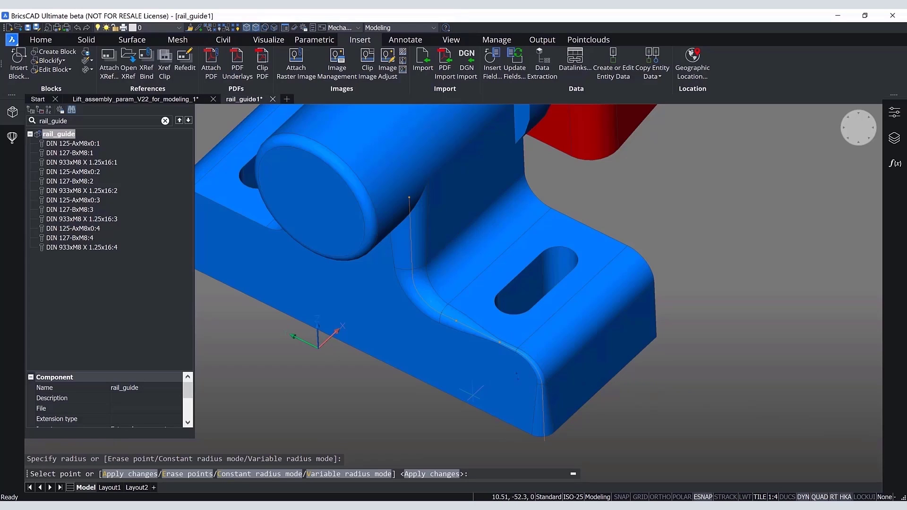
pyautogui.scroll(5, 470, 344)
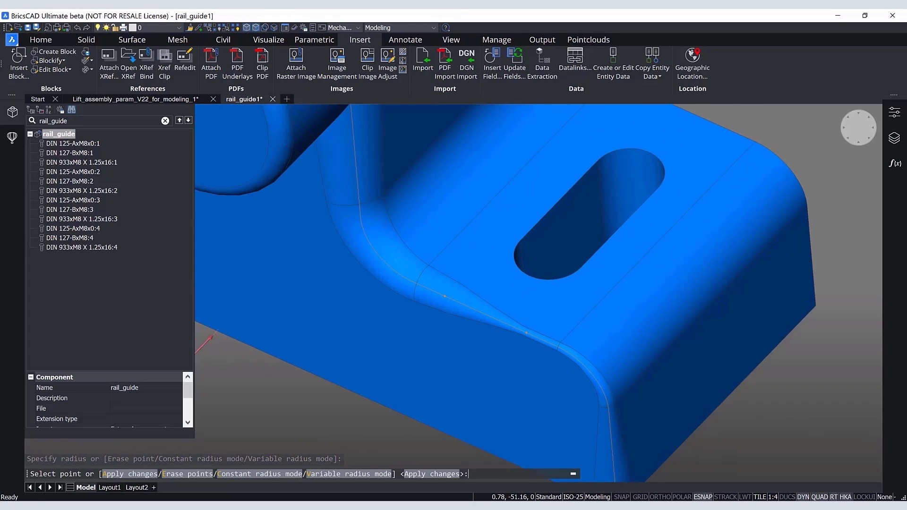
pyautogui.keyDown('shift'); pyautogui.moveTo(470, 344); pyautogui.dragTo(633, 331, button='middle'); pyautogui.keyUp('shift')
pyautogui.scroll(-5, 568, 375)
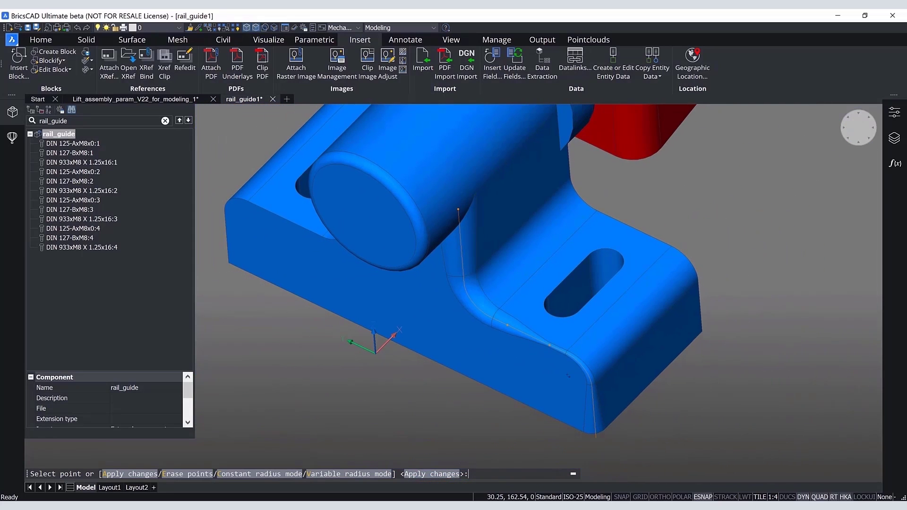
# Step: Erase both intermediate radius points from the straight base edge and return to inserting points
pyautogui.click(192, 474)
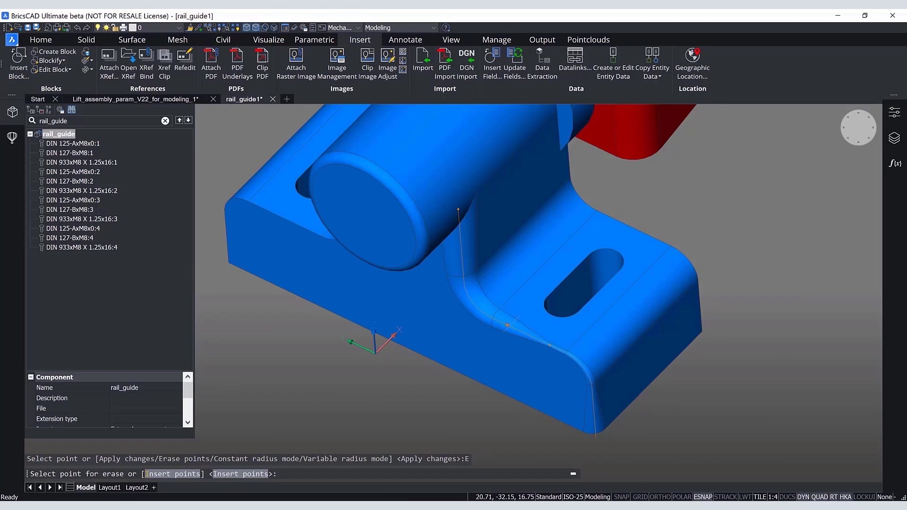
pyautogui.click(507, 325)
pyautogui.click(549, 346)
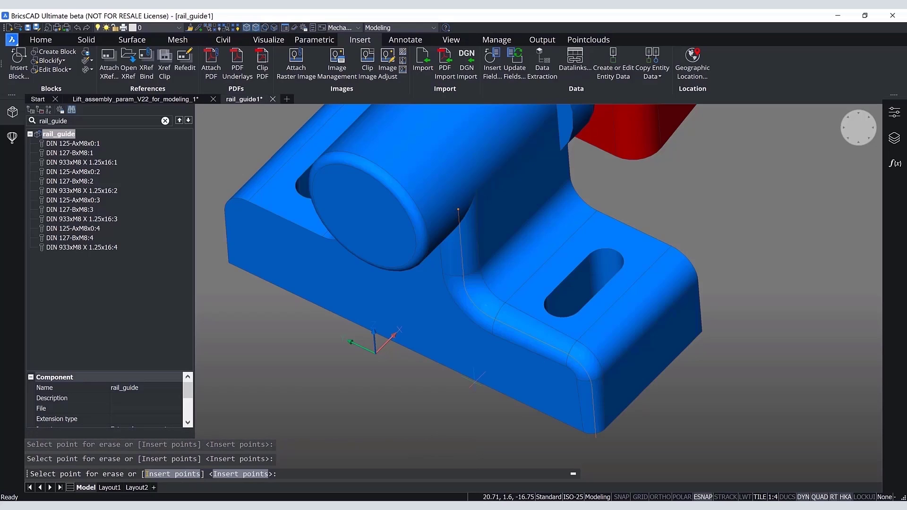
pyautogui.click(246, 475)
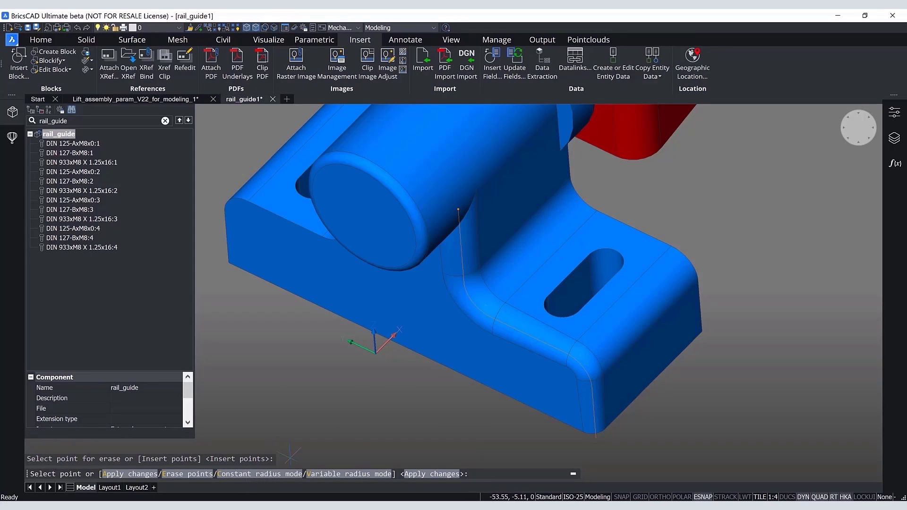
# Step: Set radii at the start of the outer bend and at the lower end of the edge chain, and apply the variable fillet
pyautogui.keyDown('shift'); pyautogui.moveTo(463, 429); pyautogui.dragTo(460, 419, button='middle'); pyautogui.keyUp('shift')
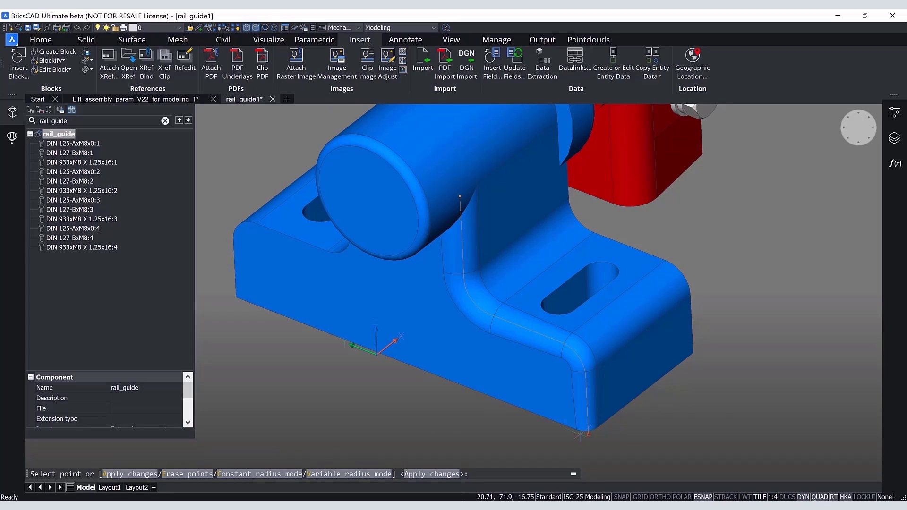
pyautogui.click(561, 342)
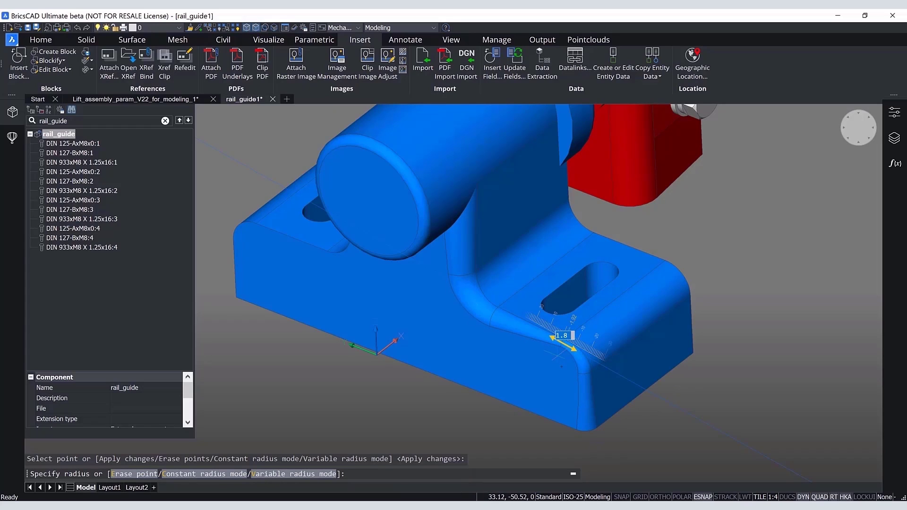
pyautogui.press('Return')
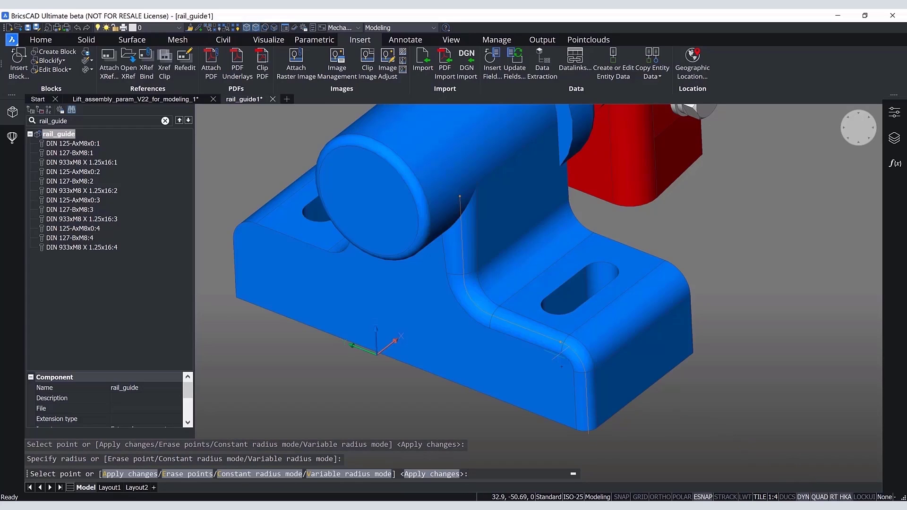
pyautogui.click(589, 431)
pyautogui.press('Return')
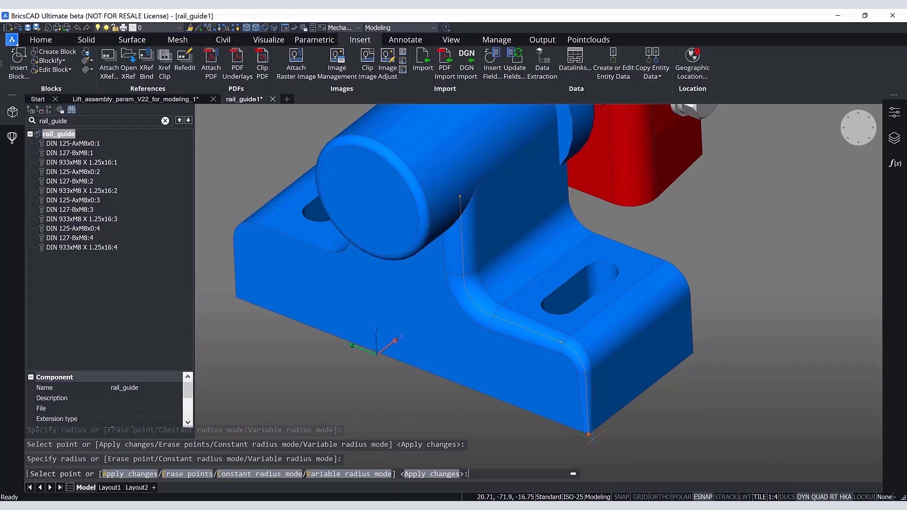
pyautogui.click(449, 474)
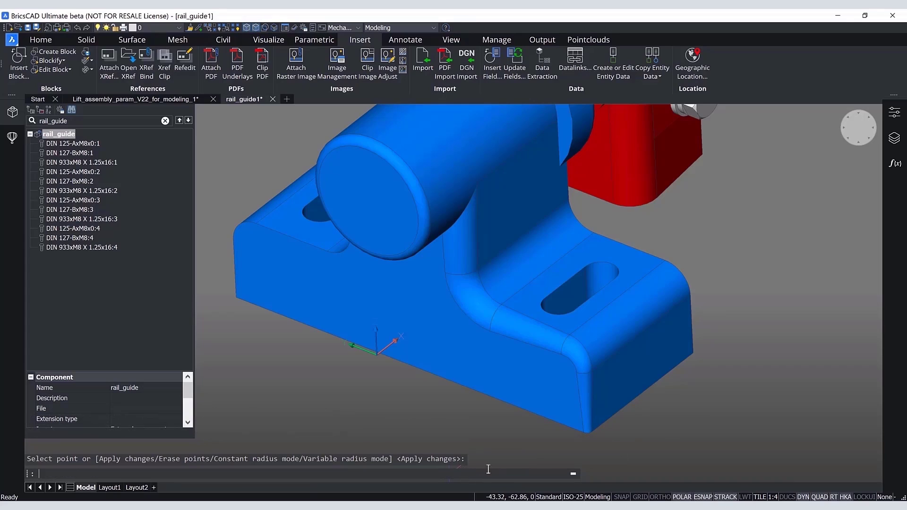
# Step: Color the five faces of the new variable-radius fillet Magenta and clear the selection
pyautogui.click(584, 389)
pyautogui.click(577, 360)
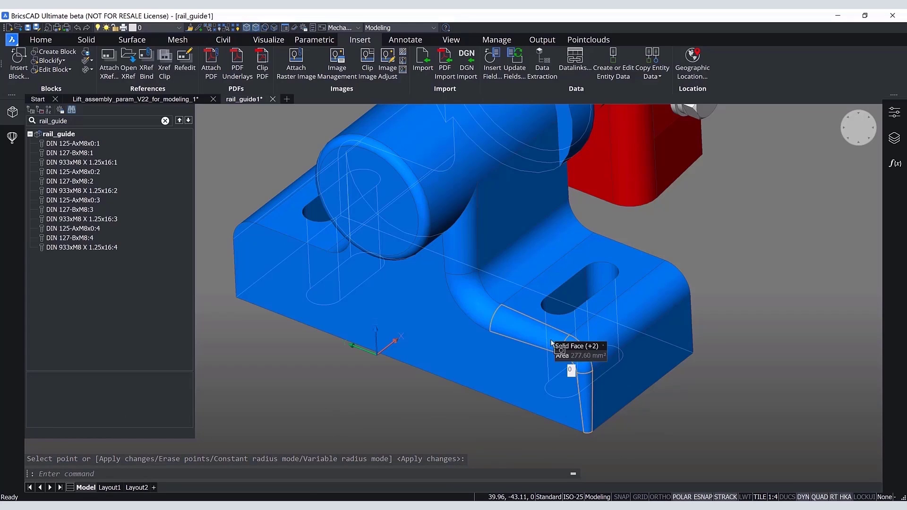
pyautogui.press('Return')
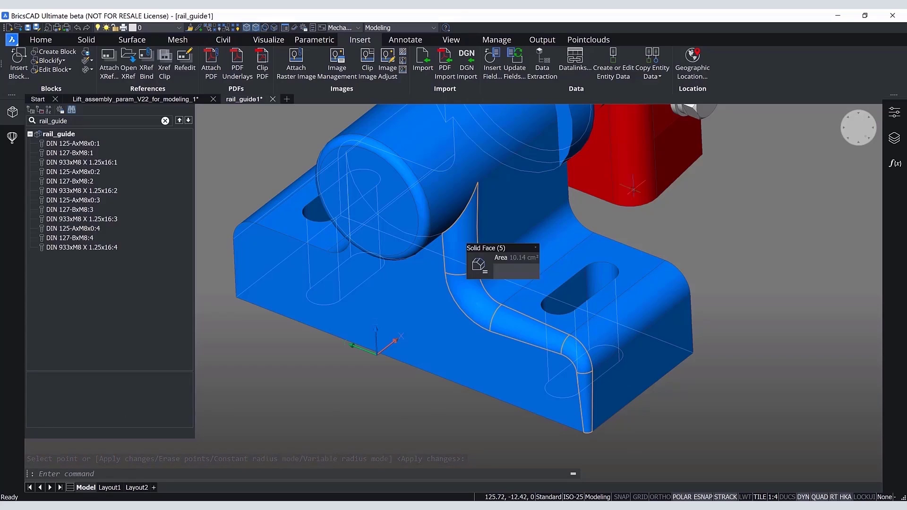
pyautogui.click(893, 112)
pyautogui.click(831, 134)
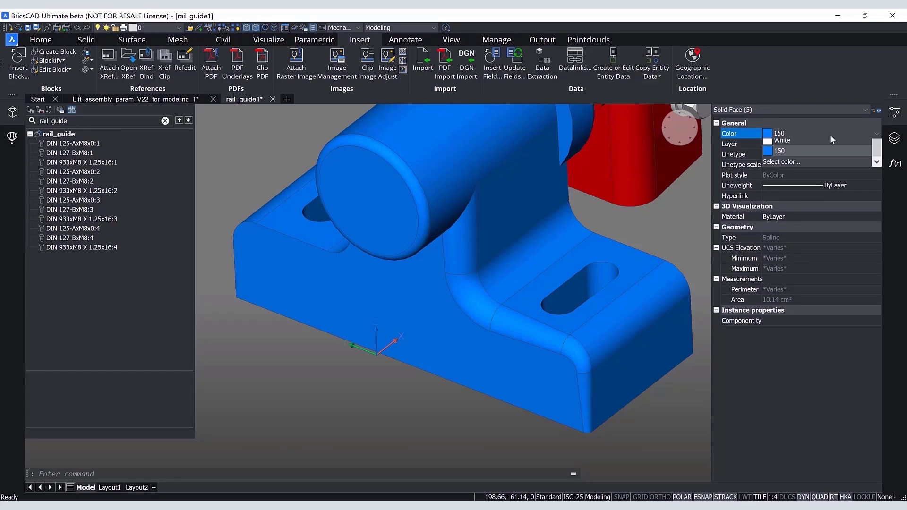
pyautogui.click(788, 185)
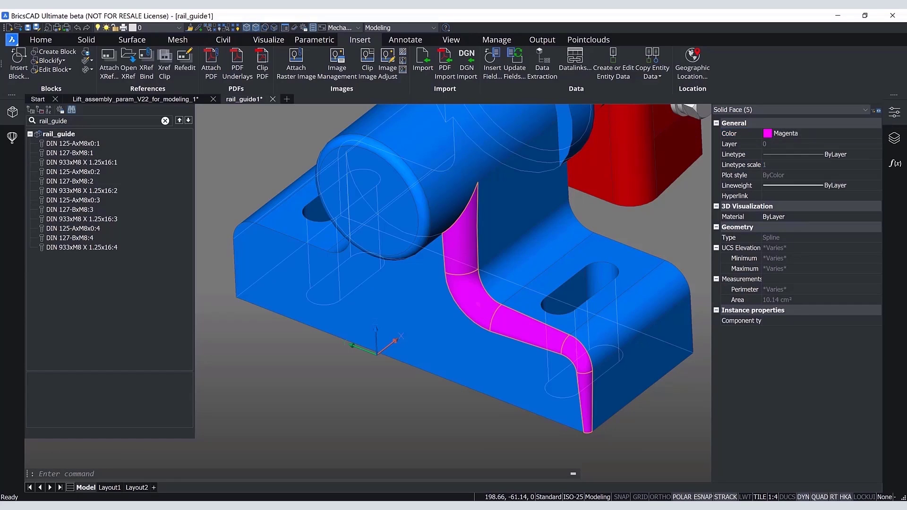
pyautogui.click(894, 112)
pyautogui.press('Escape')
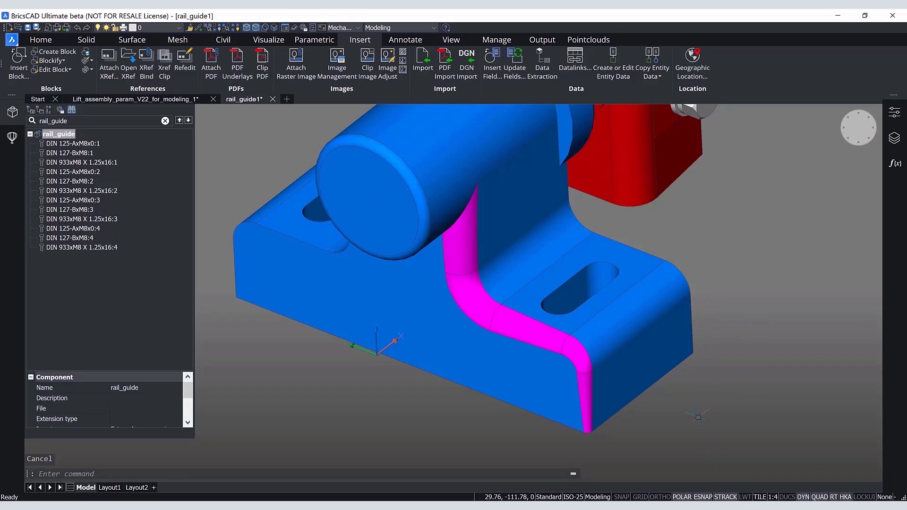
# Step: Start a Fillet on the matching edge chain at the base's other end, in intermediate radius mode with constant radius 5
pyautogui.scroll(3, 698, 418)
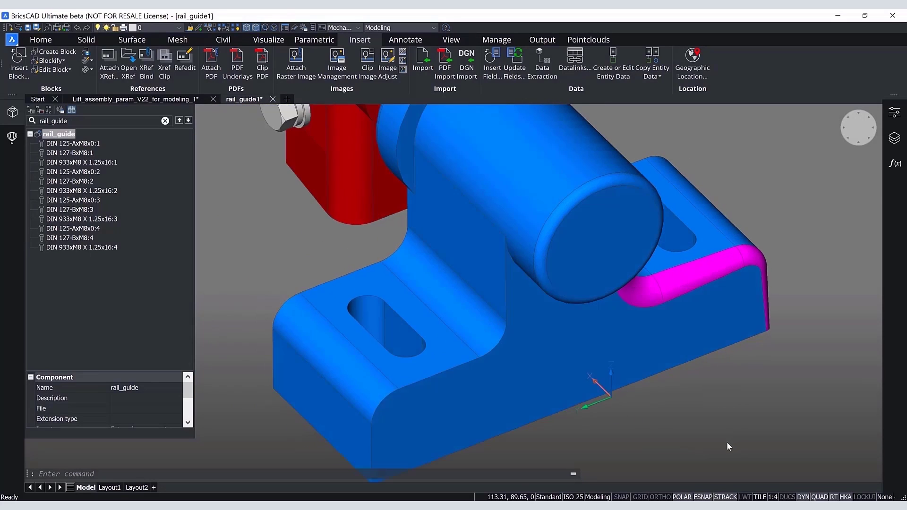
pyautogui.click(548, 297)
pyautogui.click(695, 406)
pyautogui.write('i')
pyautogui.press('Return')
pyautogui.write('5')
pyautogui.press('Return')
# Step: Set the radius to 10 at the chain's upper end beside the cylinder and apply the variable fillet
pyautogui.click(548, 254)
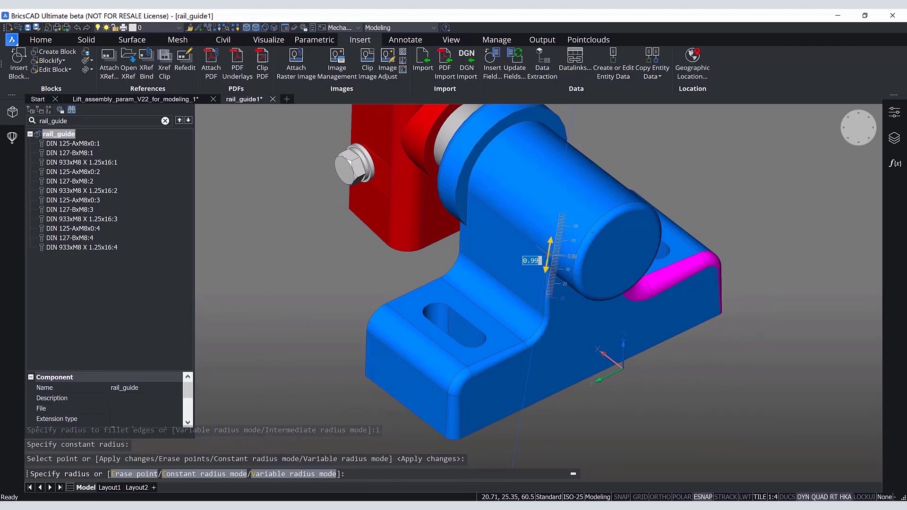
pyautogui.write('10')
pyautogui.press('Return')
pyautogui.moveTo(501, 438); pyautogui.dragTo(520, 397, button='middle')
pyautogui.press('Return')
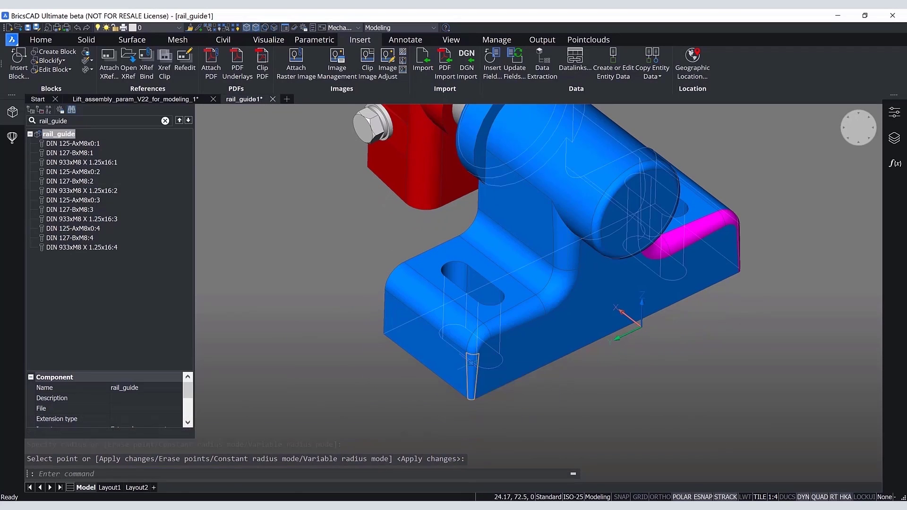
# Step: Color the five faces of the variable-radius fillet at the base's nearer end Magenta and clear the selection
pyautogui.click(471, 363)
pyautogui.click(480, 336)
pyautogui.click(517, 316)
pyautogui.click(561, 288)
pyautogui.click(562, 257)
pyautogui.click(894, 112)
pyautogui.click(798, 134)
pyautogui.click(792, 186)
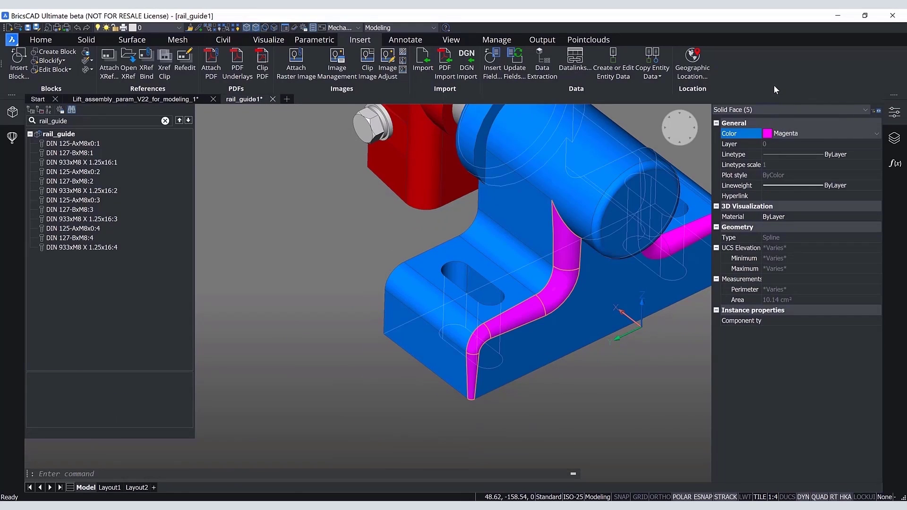
pyautogui.click(894, 112)
pyautogui.press('Escape')
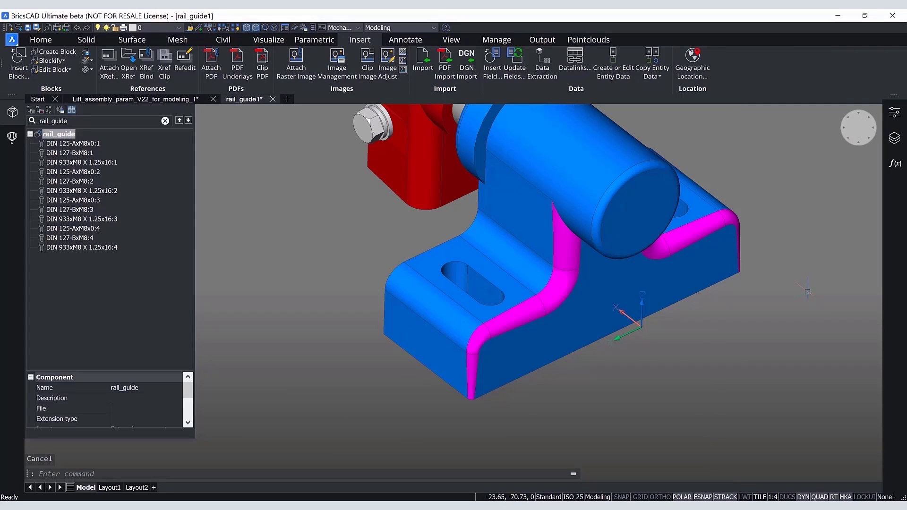
# Step: Start a Fillet on the three-edge chain where the cylinder and support meet the collar, in intermediate radius mode with constant radius 6.5
pyautogui.keyDown('shift'); pyautogui.moveTo(822, 296); pyautogui.dragTo(792, 295, button='middle'); pyautogui.keyUp('shift')
pyautogui.scroll(5, 587, 328)
pyautogui.keyDown('shift'); pyautogui.moveTo(586, 328); pyautogui.dragTo(579, 328, button='middle'); pyautogui.keyUp('shift')
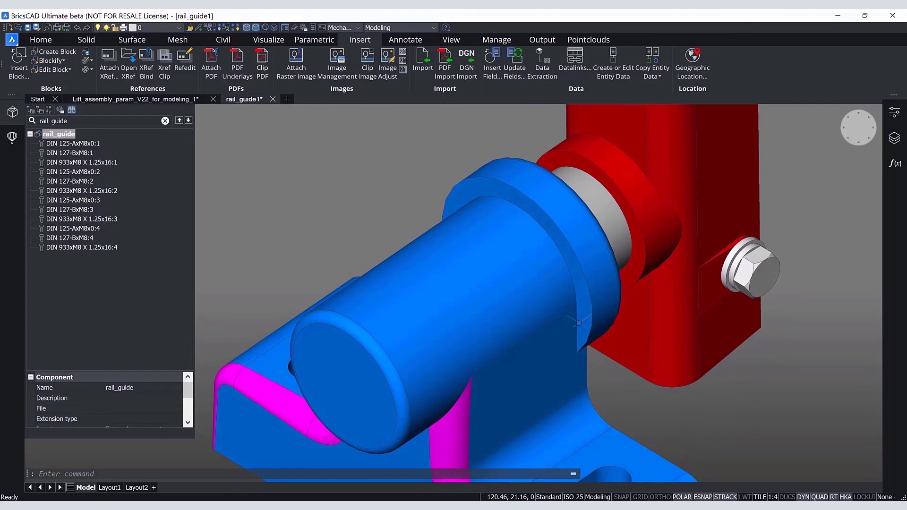
pyautogui.click(576, 321)
pyautogui.keyDown('shift'); pyautogui.moveTo(570, 282); pyautogui.dragTo(331, 297, button='middle'); pyautogui.keyUp('shift')
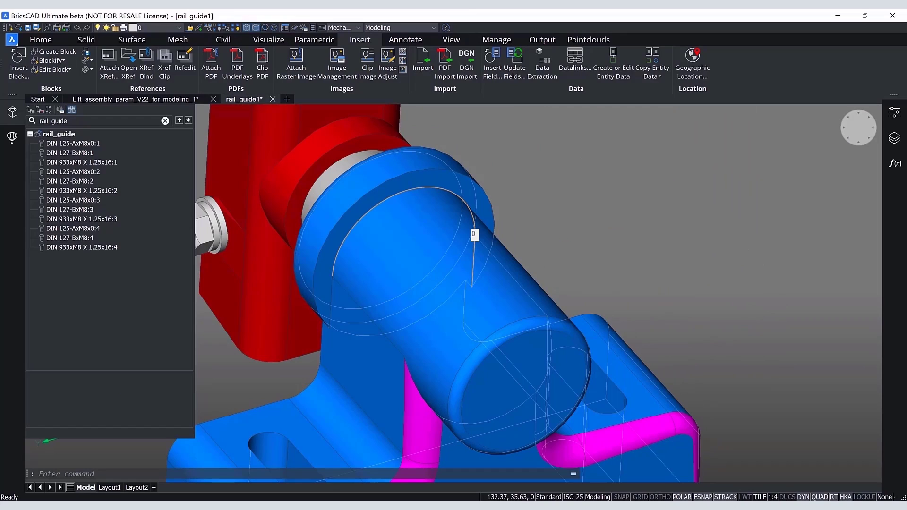
pyautogui.click(330, 302)
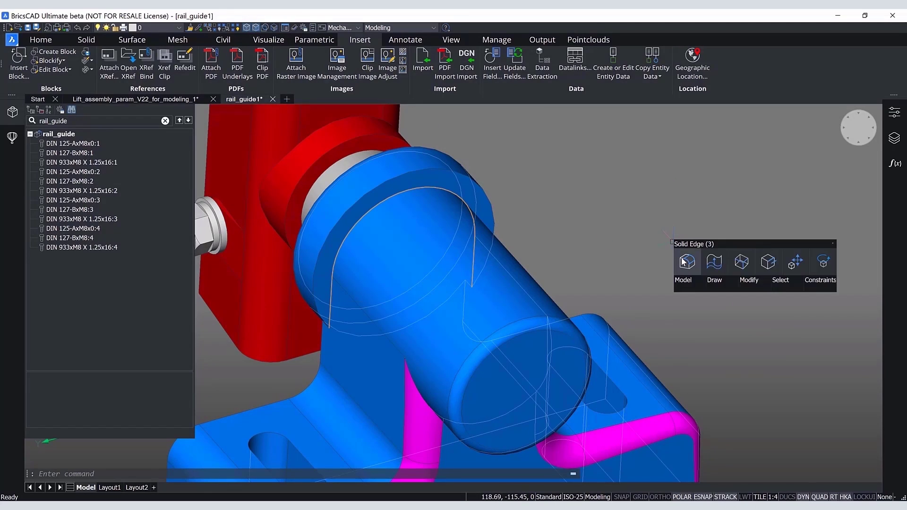
pyautogui.click(684, 262)
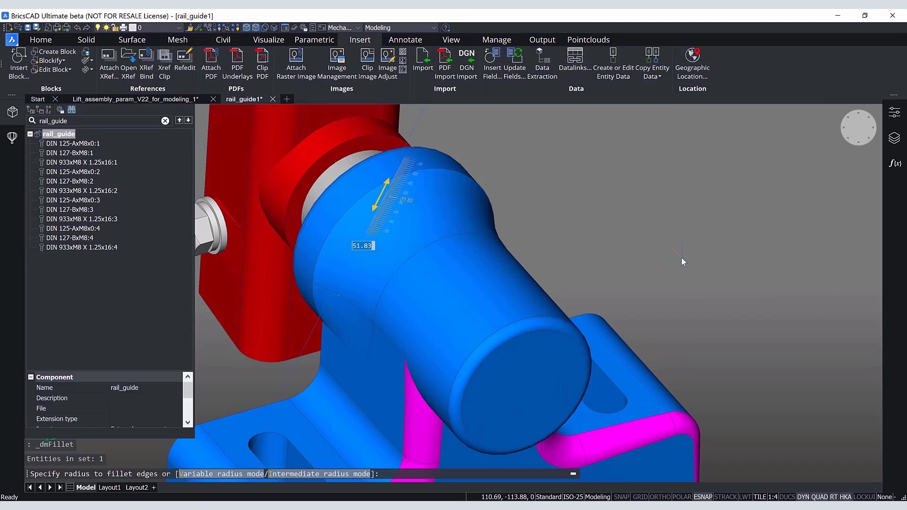
pyautogui.press('Return')
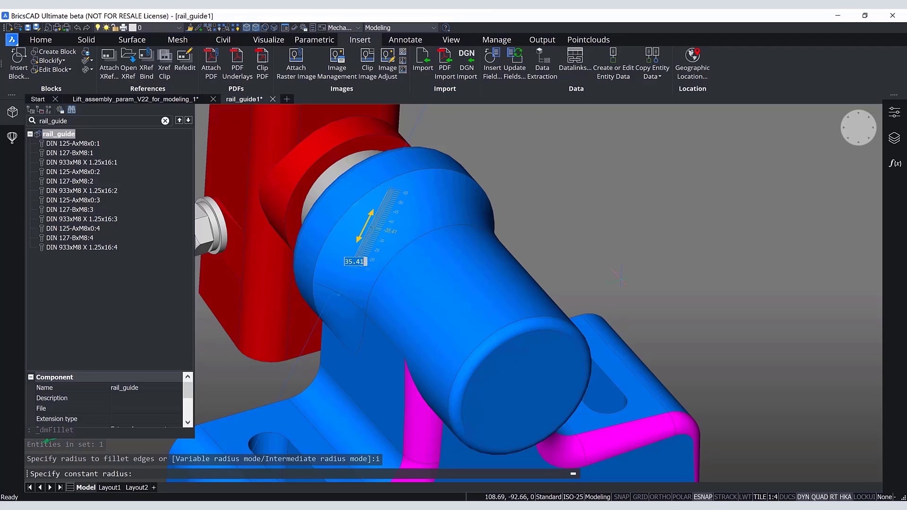
pyautogui.write('6.5')
pyautogui.press('Return')
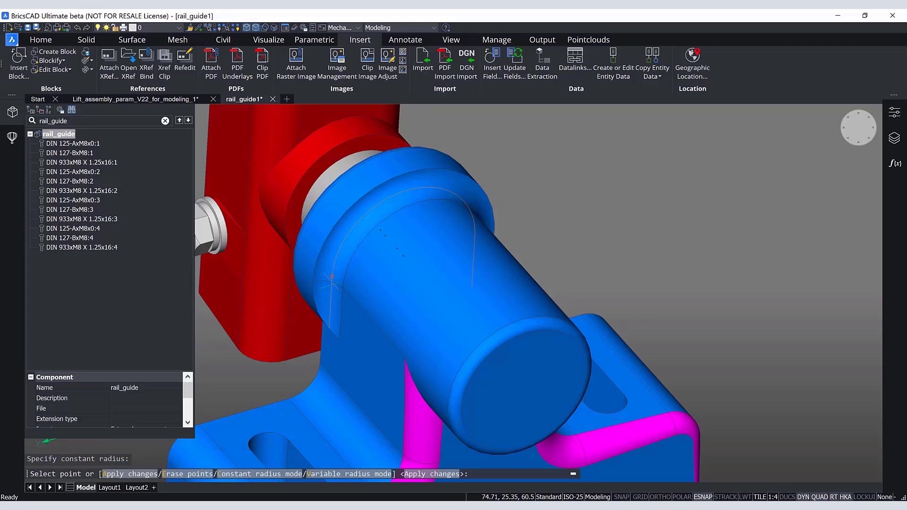
# Step: Set the radius to 6 at one end of the chain's arc and specify the radius at the arc's opposite end
pyautogui.click(332, 277)
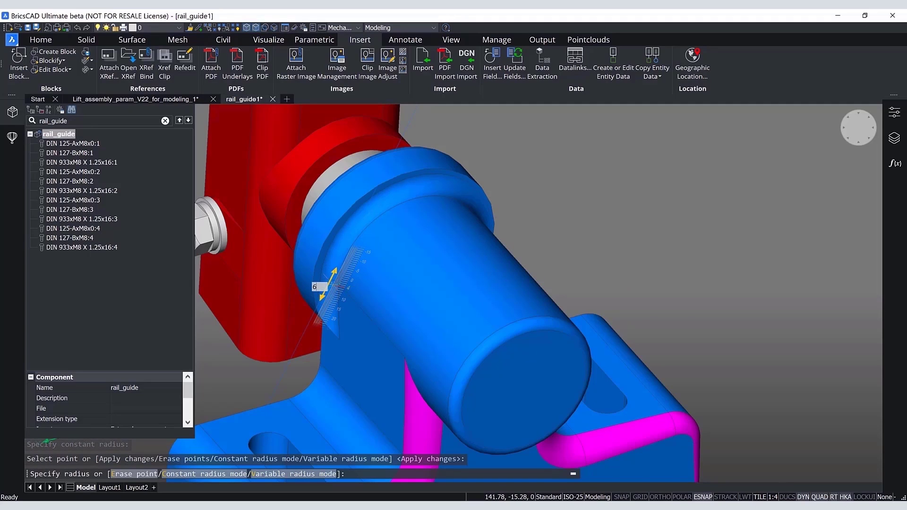
pyautogui.press('Return')
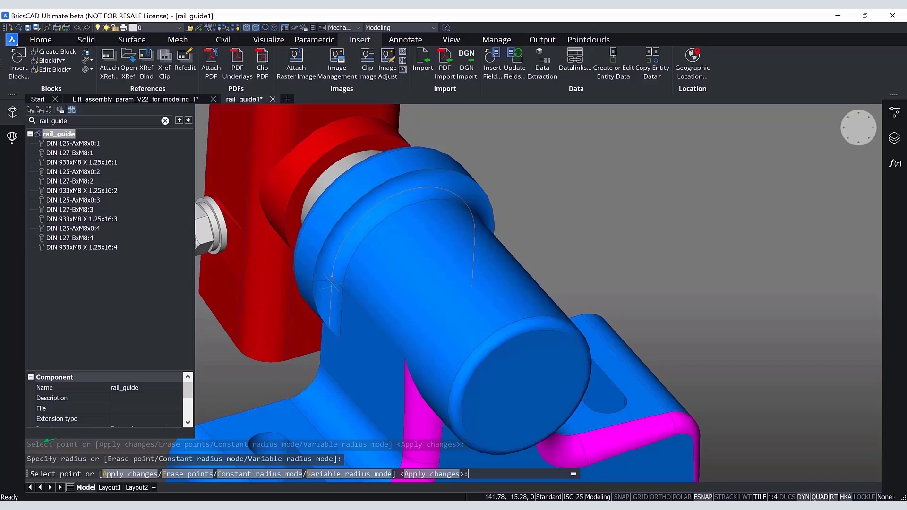
pyautogui.keyDown('shift'); pyautogui.moveTo(516, 270); pyautogui.dragTo(632, 283, button='middle'); pyautogui.keyUp('shift')
pyautogui.click(633, 284)
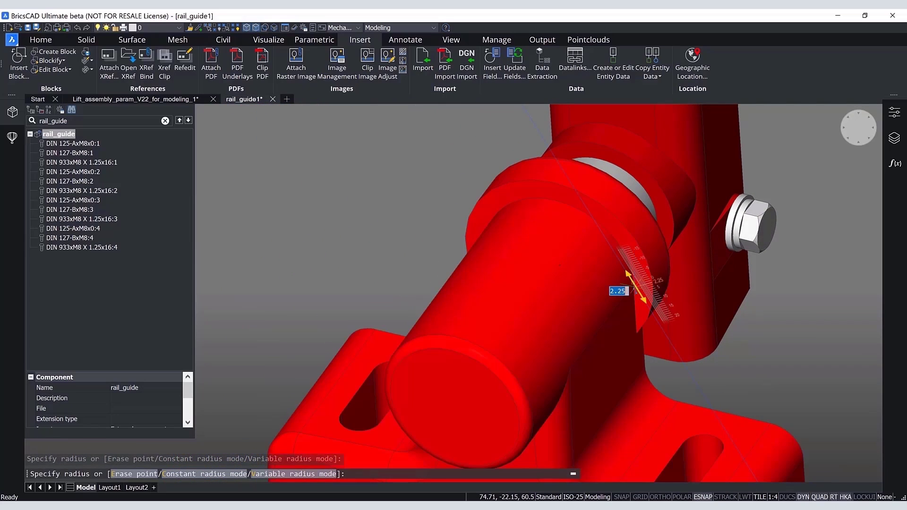
pyautogui.press('Return')
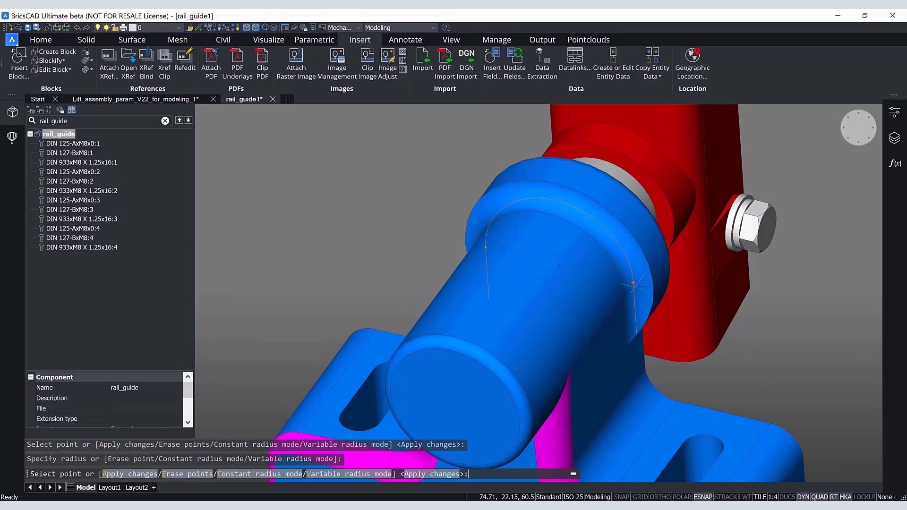
# Step: Set the radius to 0 at one lower end of the chain, specify the opposite lower end's radius, and apply the variable fillet
pyautogui.click(637, 334)
pyautogui.write('0')
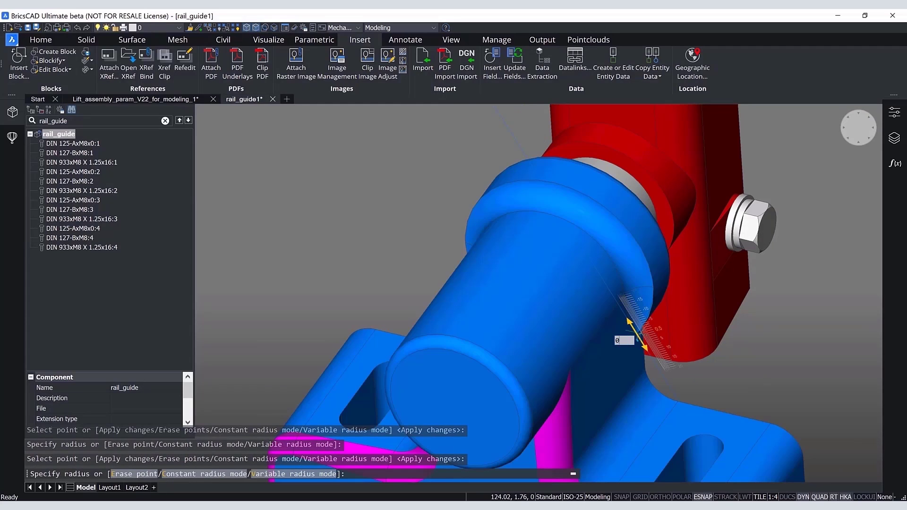
pyautogui.press('Return')
pyautogui.keyDown('shift'); pyautogui.moveTo(637, 334); pyautogui.dragTo(334, 337, button='middle'); pyautogui.keyUp('shift')
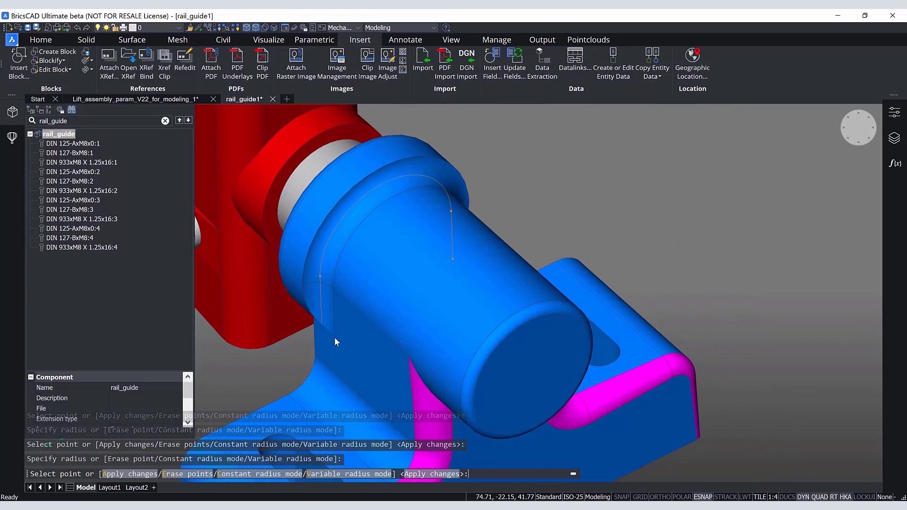
pyautogui.click(321, 326)
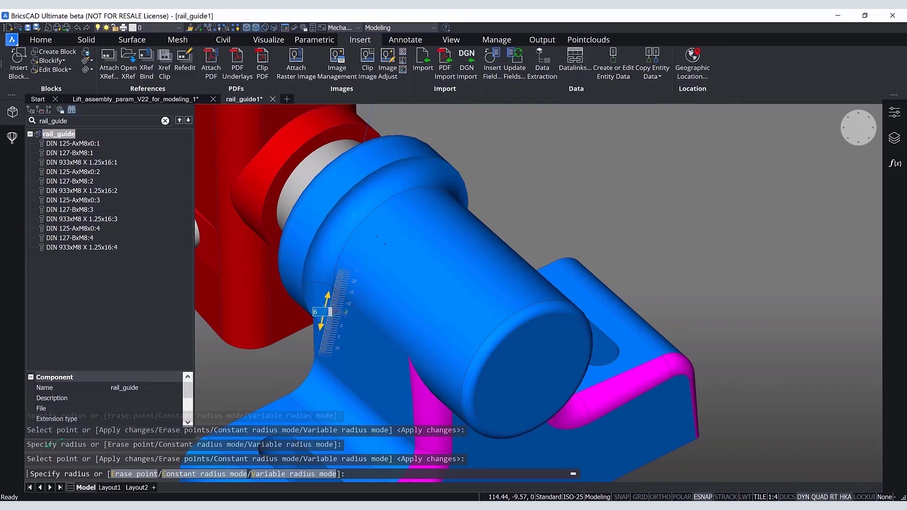
pyautogui.click(331, 306)
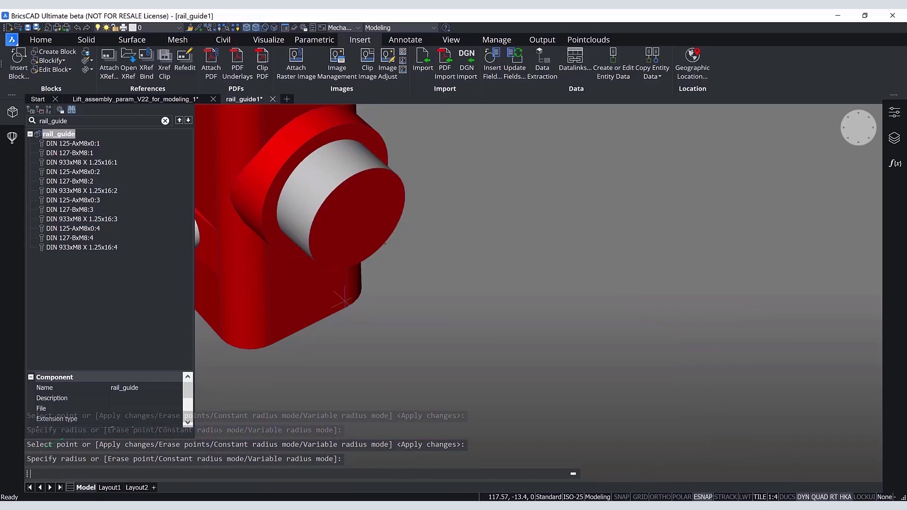
pyautogui.moveTo(328, 326); pyautogui.dragTo(363, 306, button='middle')
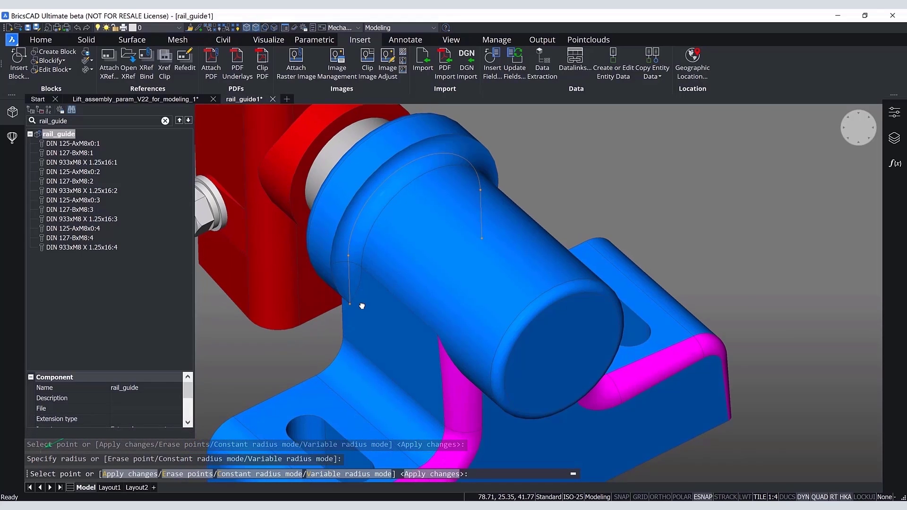
pyautogui.scroll(4, 337, 341)
pyautogui.press('Return')
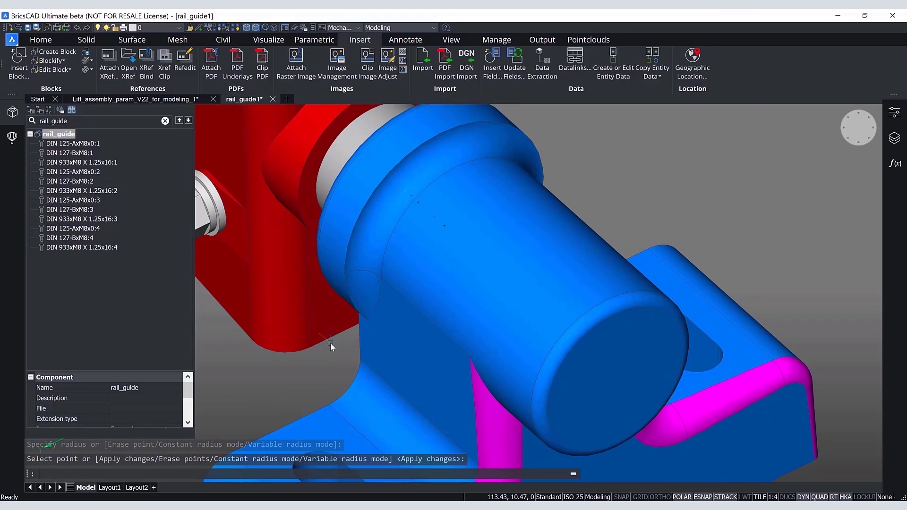
# Step: Delete the short edge at the new collar fillet's tapered lower end
pyautogui.moveTo(330, 343); pyautogui.dragTo(407, 316, button='middle')
pyautogui.scroll(5, 407, 318)
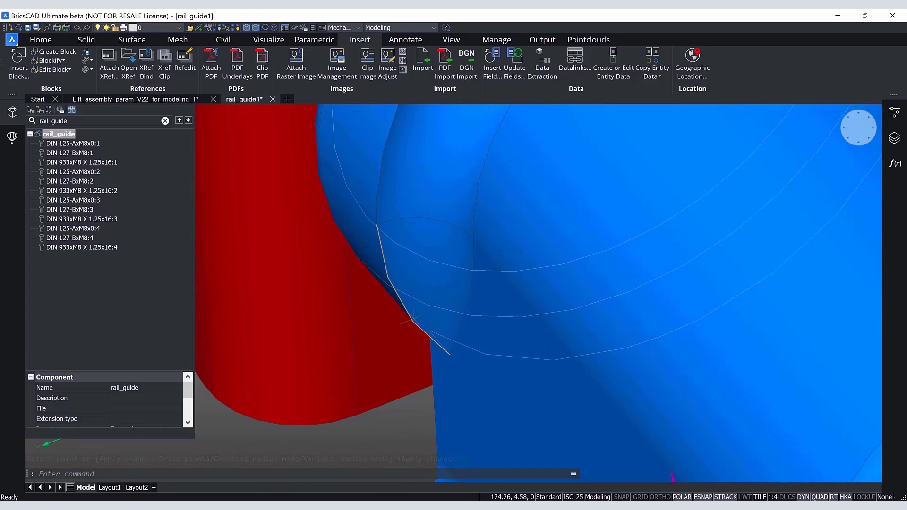
pyautogui.press('Escape')
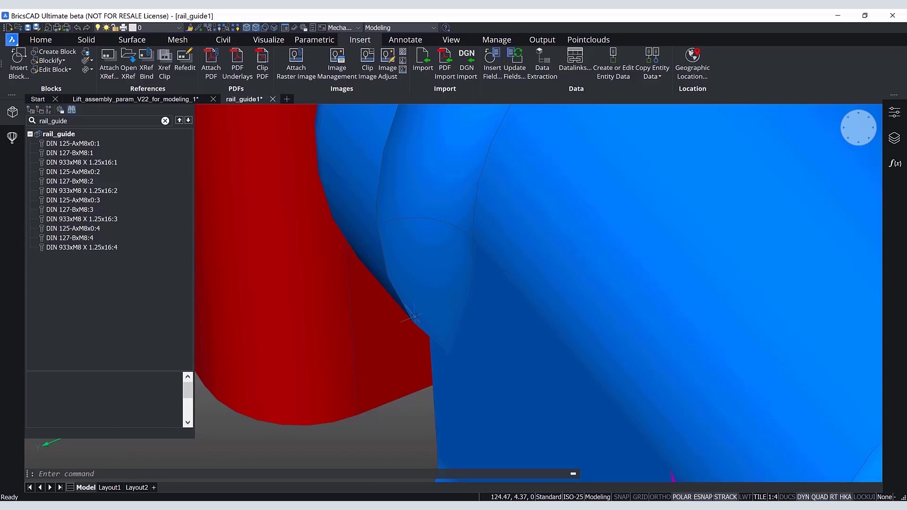
pyautogui.click(413, 316)
pyautogui.press('Delete')
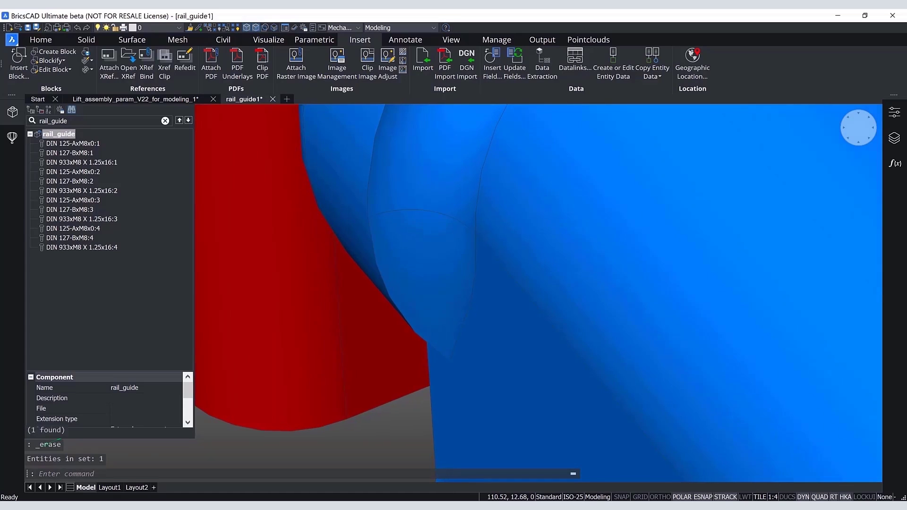
# Step: Delete the matching short edge at the collar fillet's tapered end on the other side of the bracket
pyautogui.keyDown('shift'); pyautogui.moveTo(384, 431); pyautogui.dragTo(265, 425, button='middle'); pyautogui.keyUp('shift')
pyautogui.keyDown('shift'); pyautogui.moveTo(349, 429); pyautogui.dragTo(569, 306, button='middle'); pyautogui.keyUp('shift')
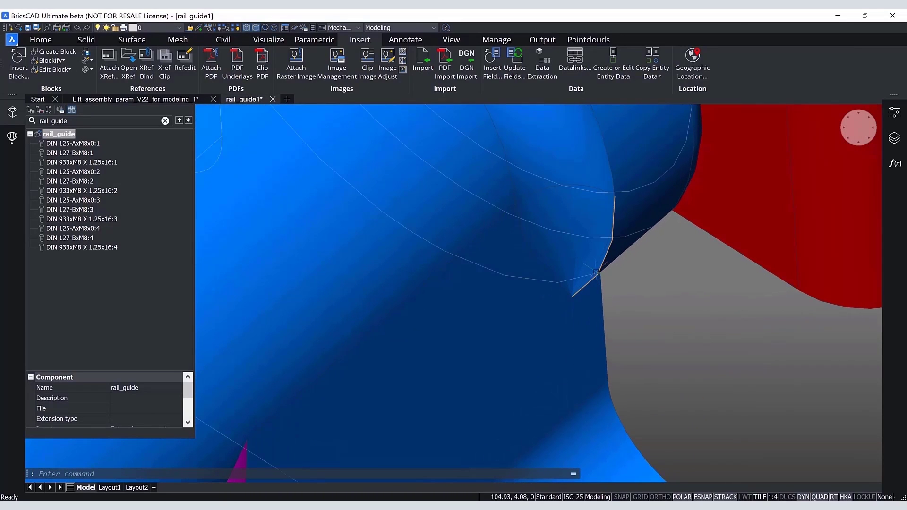
pyautogui.click(593, 270)
pyautogui.press('Escape')
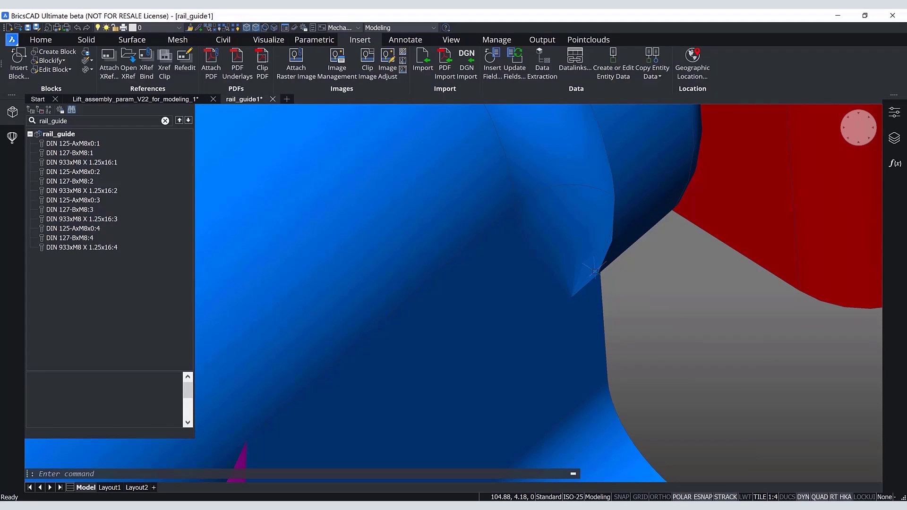
pyautogui.click(594, 271)
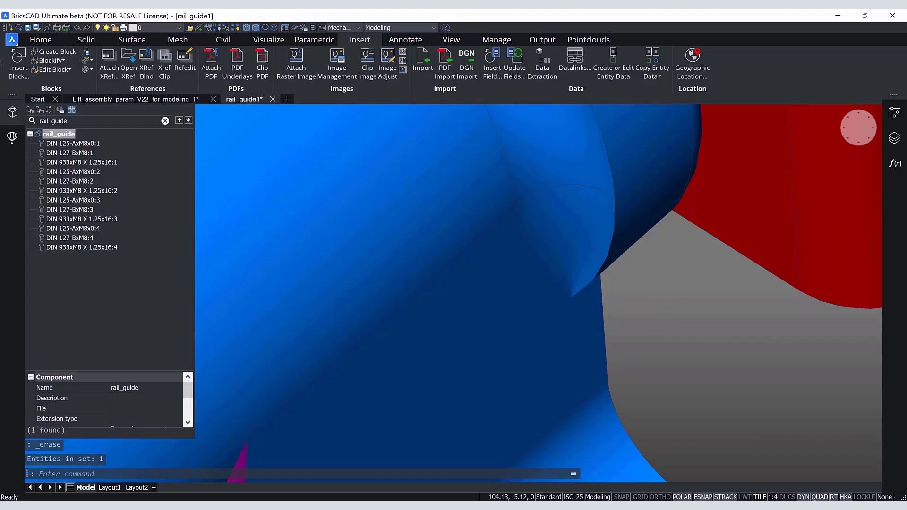
# Step: Color the three faces of the collar's variable-radius fillet Magenta and clear the selection
pyautogui.scroll(-10, 657, 324)
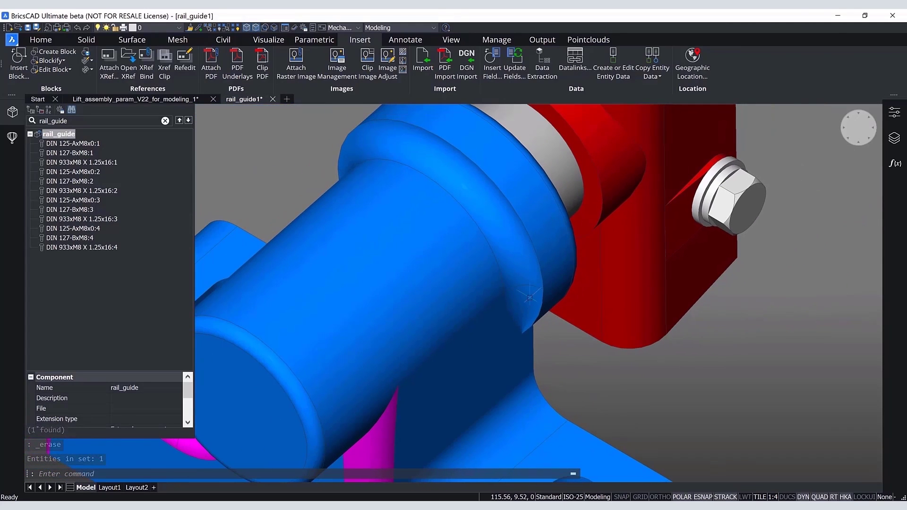
pyautogui.click(524, 302)
pyautogui.click(515, 264)
pyautogui.keyDown('shift'); pyautogui.moveTo(512, 265); pyautogui.dragTo(342, 289, button='middle'); pyautogui.keyUp('shift')
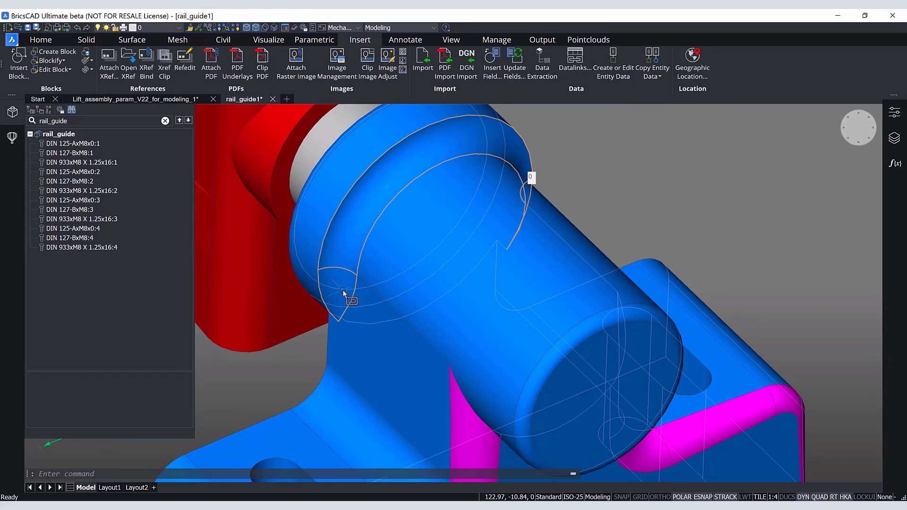
pyautogui.click(893, 112)
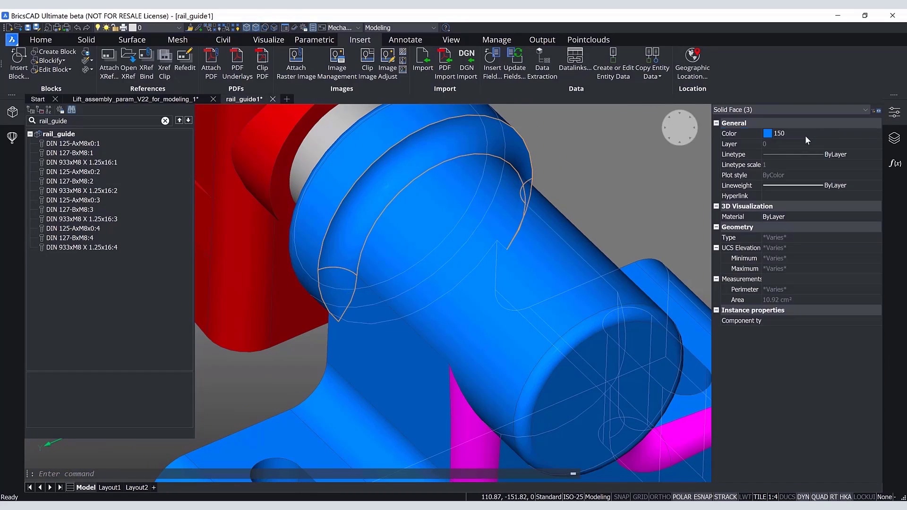
pyautogui.click(805, 134)
pyautogui.click(785, 187)
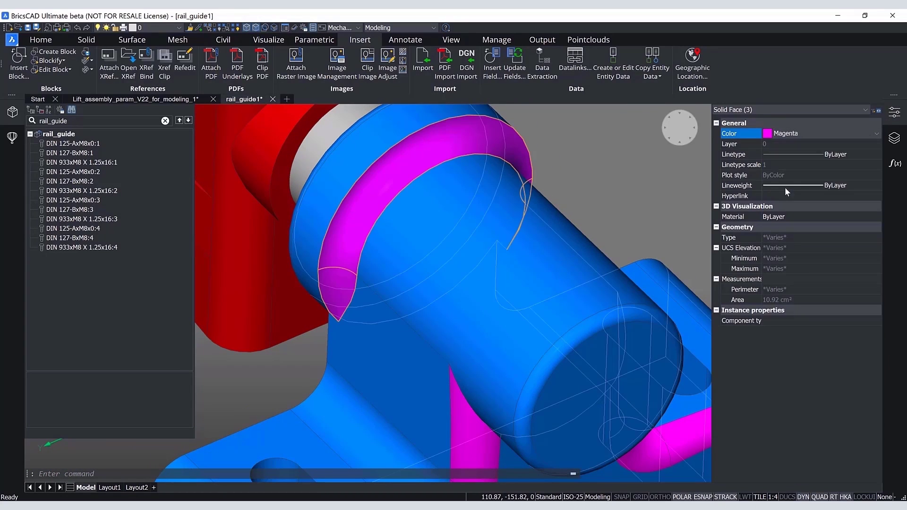
pyautogui.press('Escape')
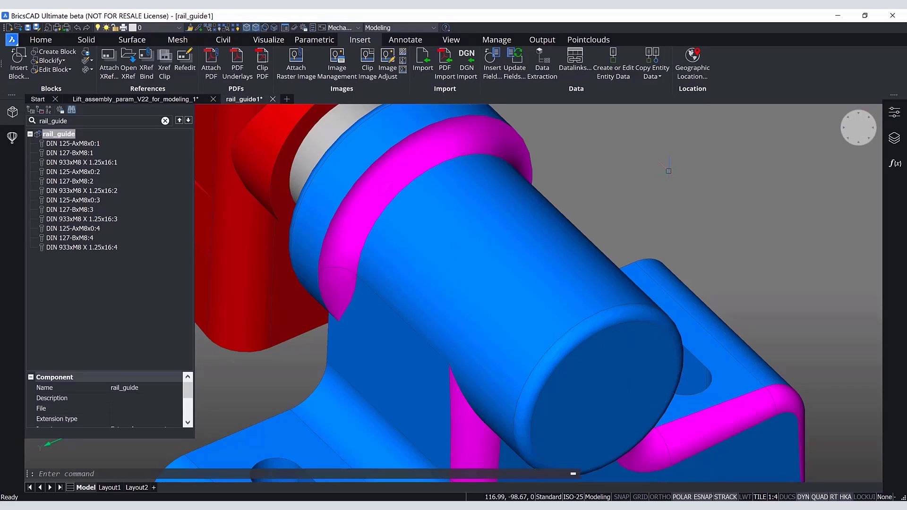
# Step: Select the edge where the red part's boss meets its upright body and extend the selection to the connected edge network
pyautogui.scroll(-5, 633, 189)
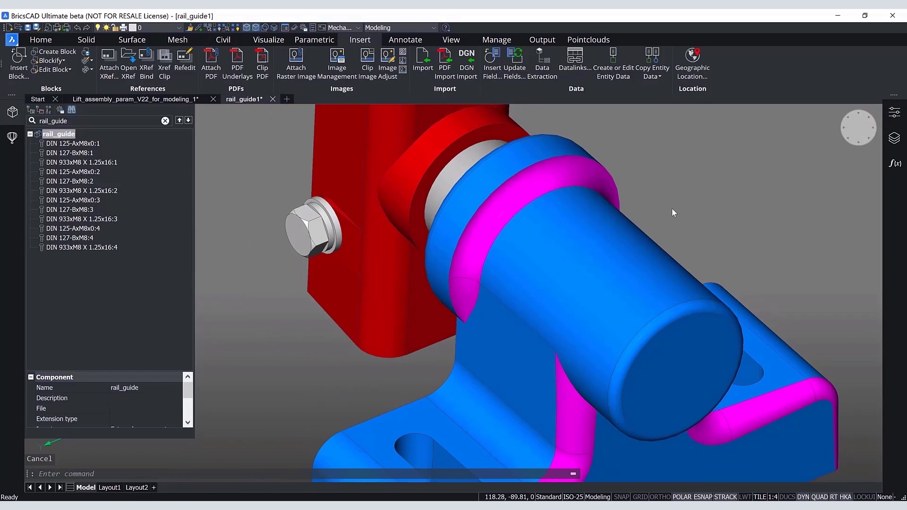
pyautogui.scroll(-2, 675, 228)
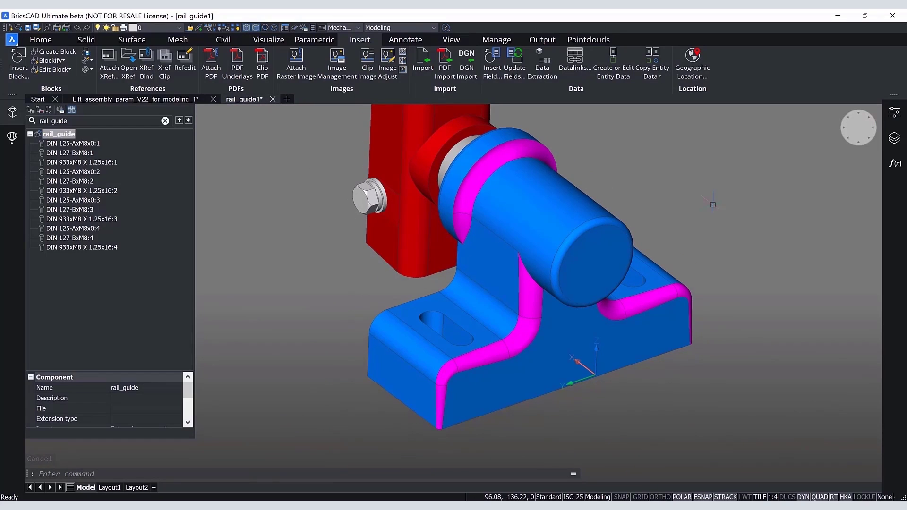
pyautogui.keyDown('shift'); pyautogui.moveTo(841, 264); pyautogui.dragTo(616, 354, button='middle'); pyautogui.keyUp('shift')
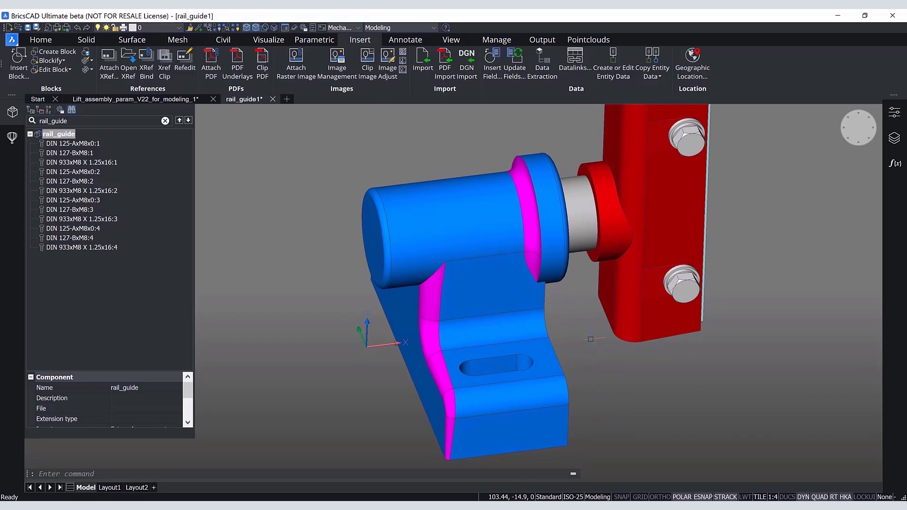
pyautogui.click(633, 237)
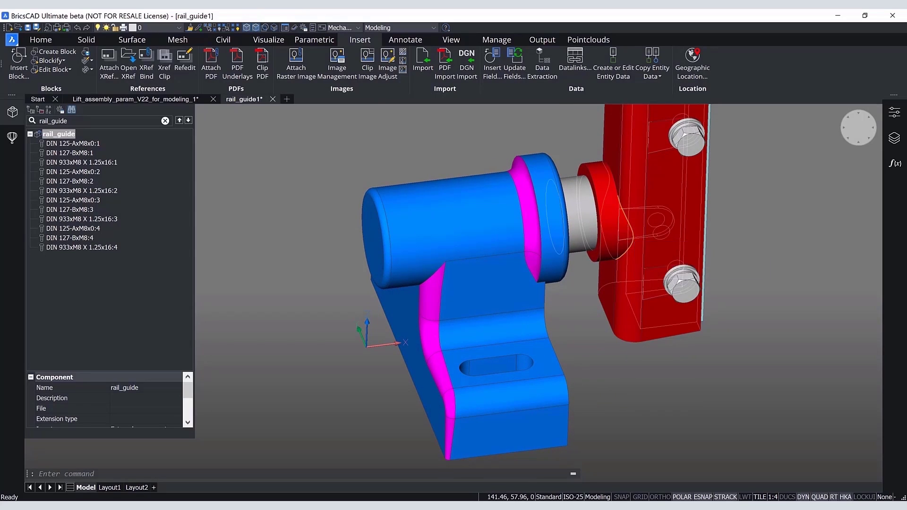
pyautogui.moveTo(631, 239)
pyautogui.keyDown('shift'); pyautogui.mouseDown(button='middle')
pyautogui.moveTo(643, 265)
pyautogui.moveTo(703, 270)
pyautogui.moveTo(706, 255)
pyautogui.mouseUp(button='middle'); pyautogui.keyUp('shift')
pyautogui.moveTo(709, 259)
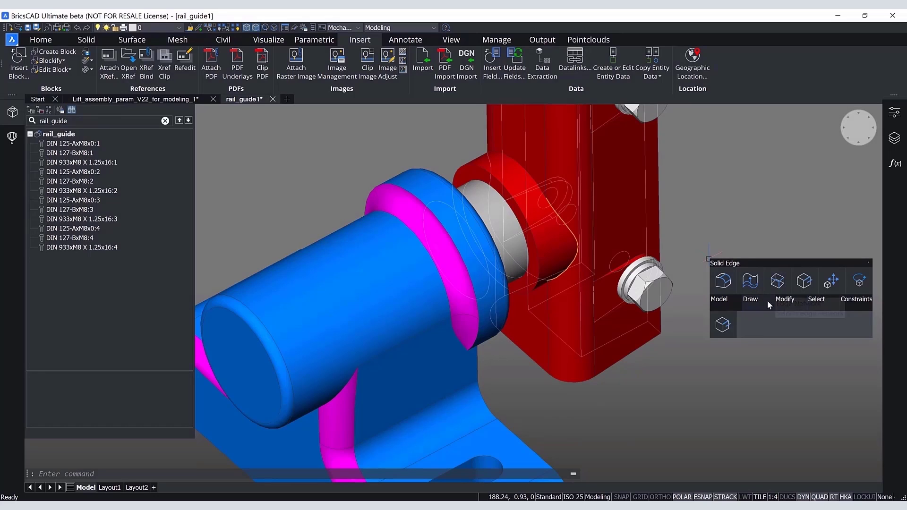
pyautogui.moveTo(819, 301)
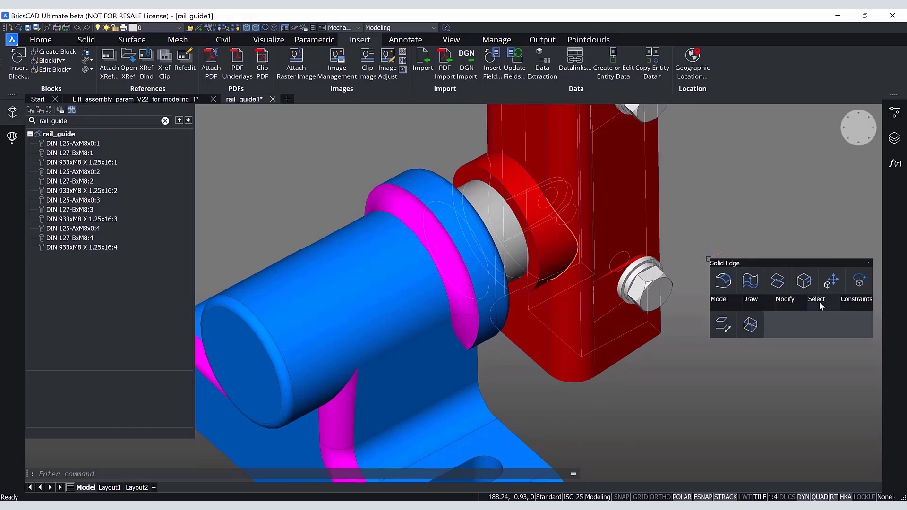
pyautogui.click(750, 325)
pyautogui.scroll(-2, 732, 294)
pyautogui.keyDown('shift'); pyautogui.moveTo(732, 294); pyautogui.dragTo(712, 285, button='middle'); pyautogui.keyUp('shift')
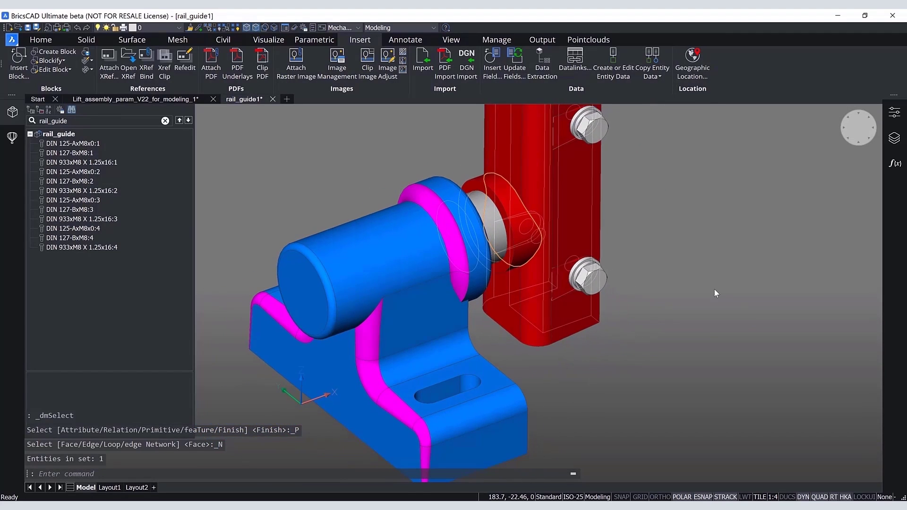
pyautogui.moveTo(711, 285)
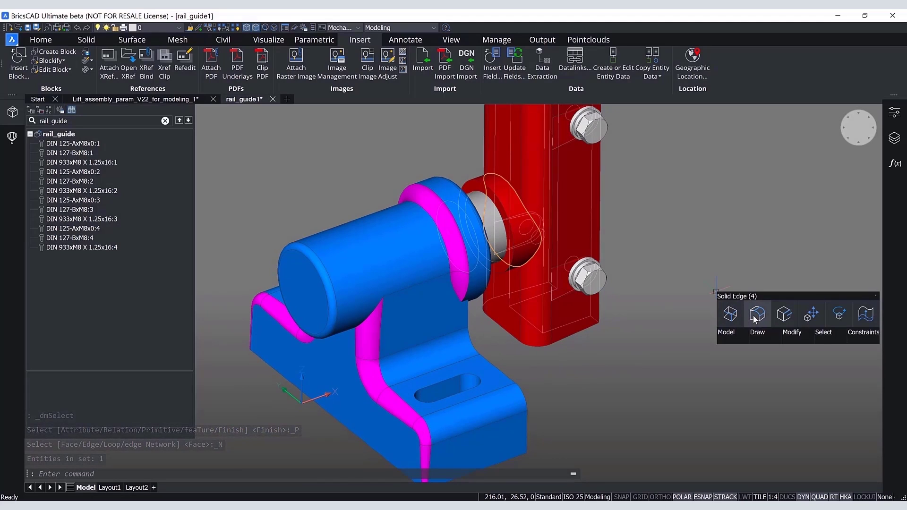
# Step: Fillet the selected boss edges with variable radii, specifying the radius at one side point and 4 at the opposite side point
pyautogui.press('Escape')
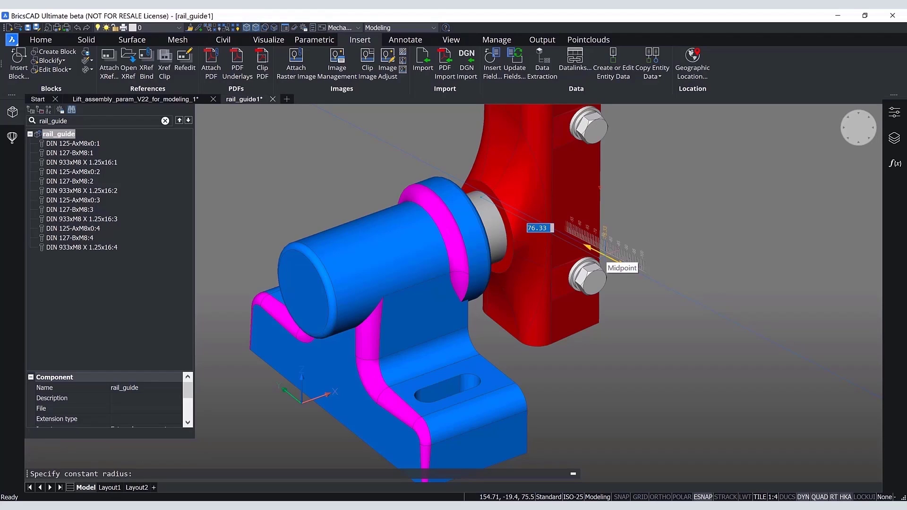
pyautogui.press('Return')
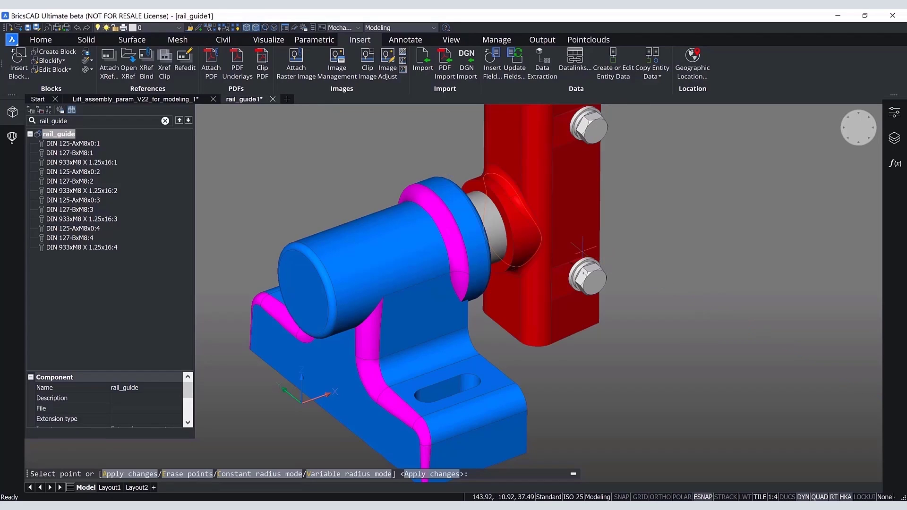
pyautogui.click(541, 240)
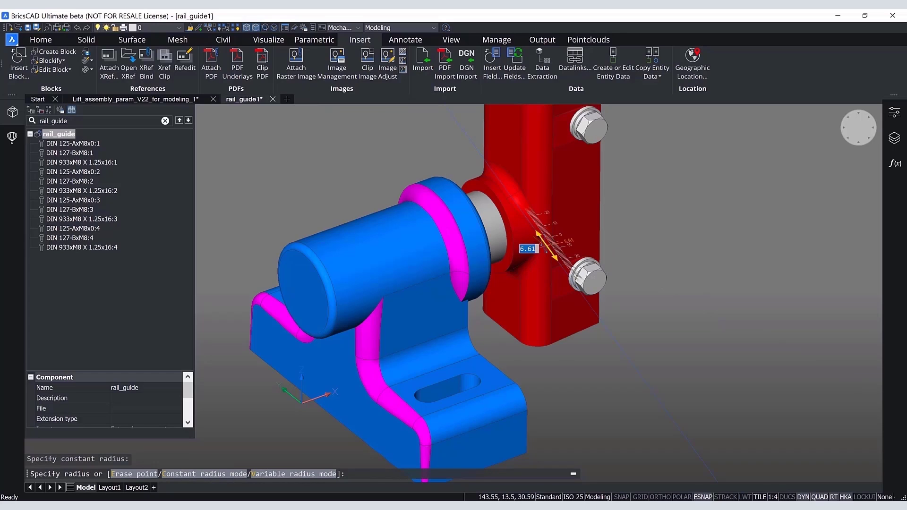
pyautogui.press('Return')
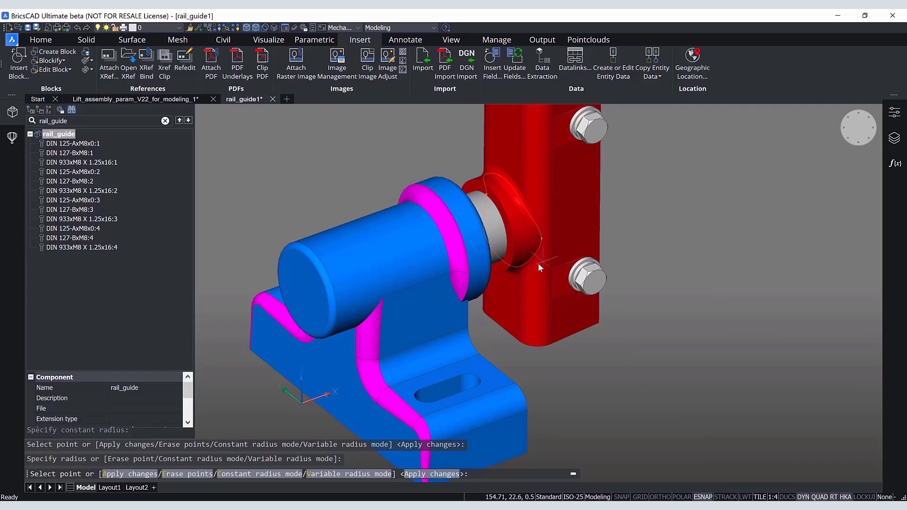
pyautogui.keyDown('shift'); pyautogui.moveTo(537, 262); pyautogui.dragTo(311, 262, button='middle'); pyautogui.keyUp('shift')
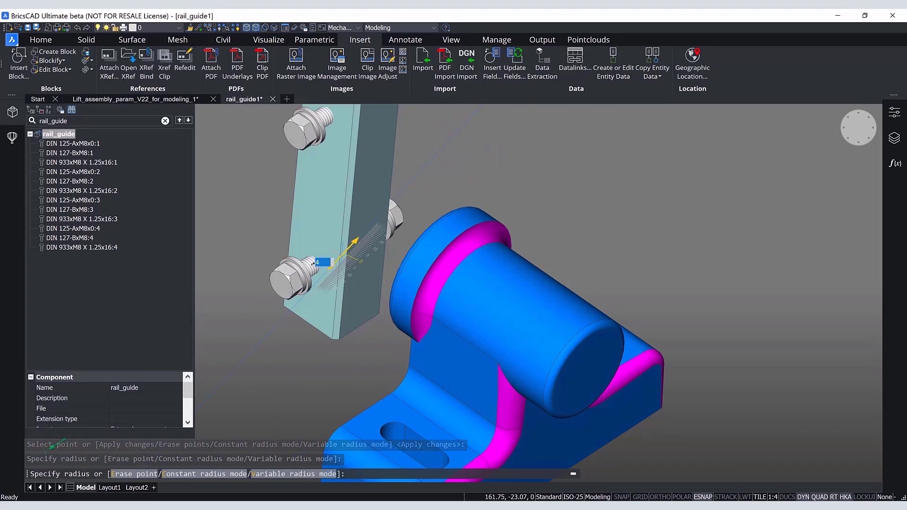
pyautogui.click(342, 256)
pyautogui.press('Return')
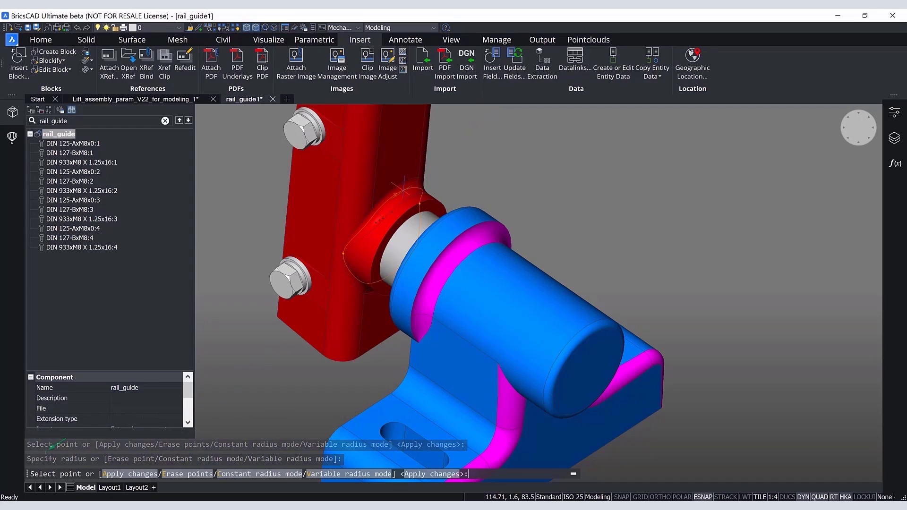
# Step: Specify the fillet radii at the upper and lower points of the red boss's edge loop and apply the variable fillet
pyautogui.keyDown('shift'); pyautogui.moveTo(411, 194); pyautogui.dragTo(449, 187, button='middle'); pyautogui.keyUp('shift')
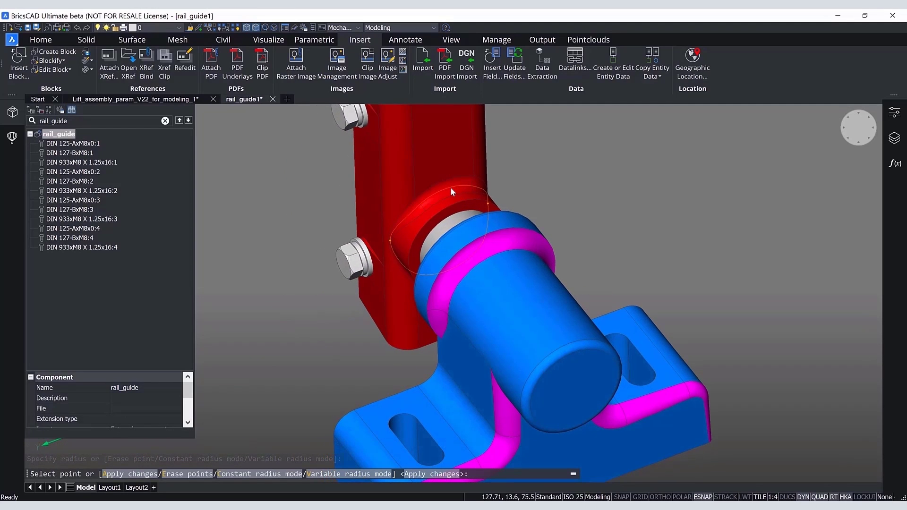
pyautogui.click(450, 187)
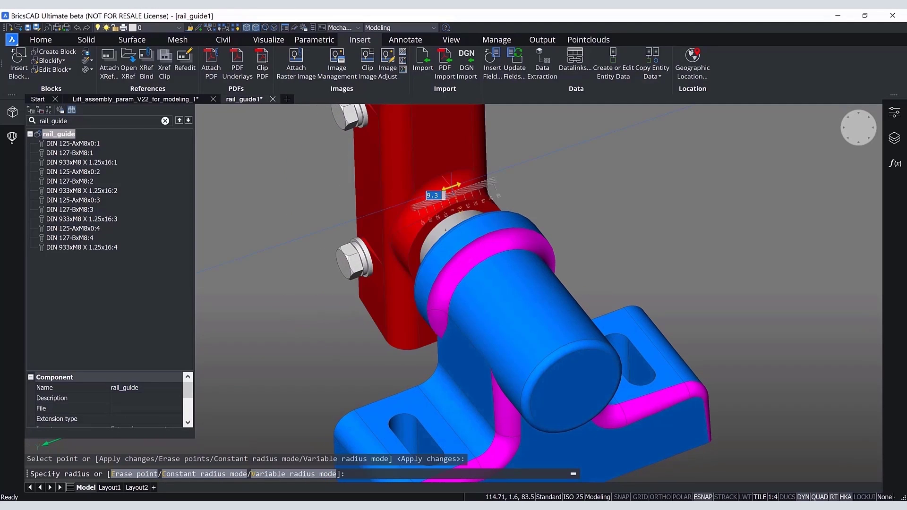
pyautogui.press('Return')
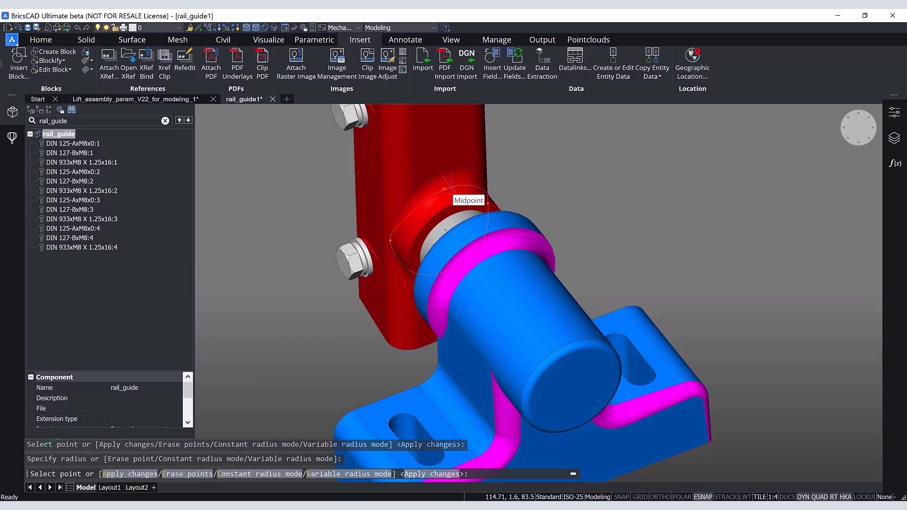
pyautogui.keyDown('shift'); pyautogui.moveTo(445, 230); pyautogui.dragTo(401, 327, button='middle'); pyautogui.keyUp('shift')
pyautogui.click(401, 326)
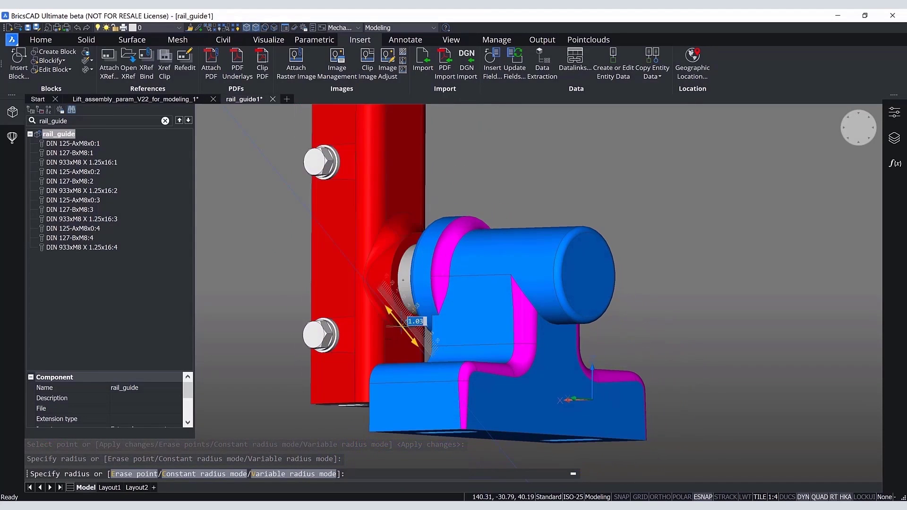
pyautogui.press('Return')
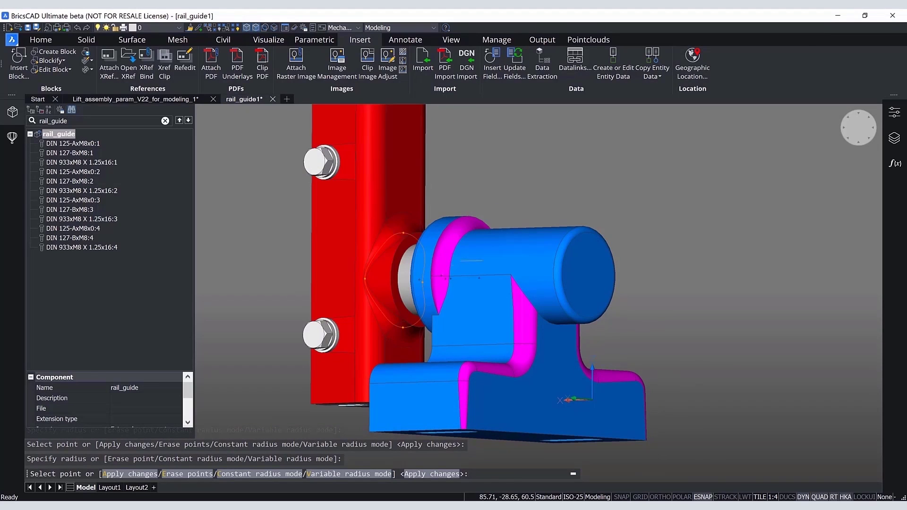
pyautogui.keyDown('shift'); pyautogui.moveTo(472, 265); pyautogui.dragTo(467, 341, button='middle'); pyautogui.keyUp('shift')
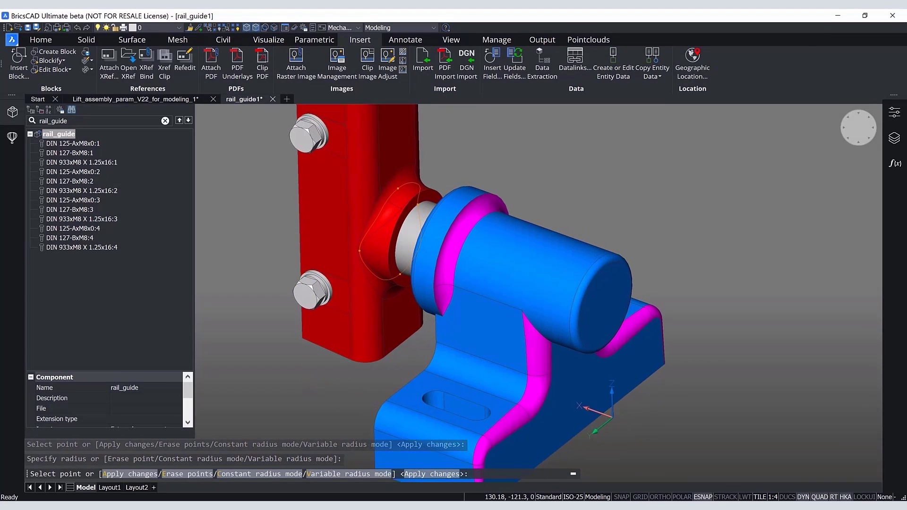
pyautogui.keyDown('shift'); pyautogui.moveTo(519, 177); pyautogui.dragTo(543, 191, button='middle'); pyautogui.keyUp('shift')
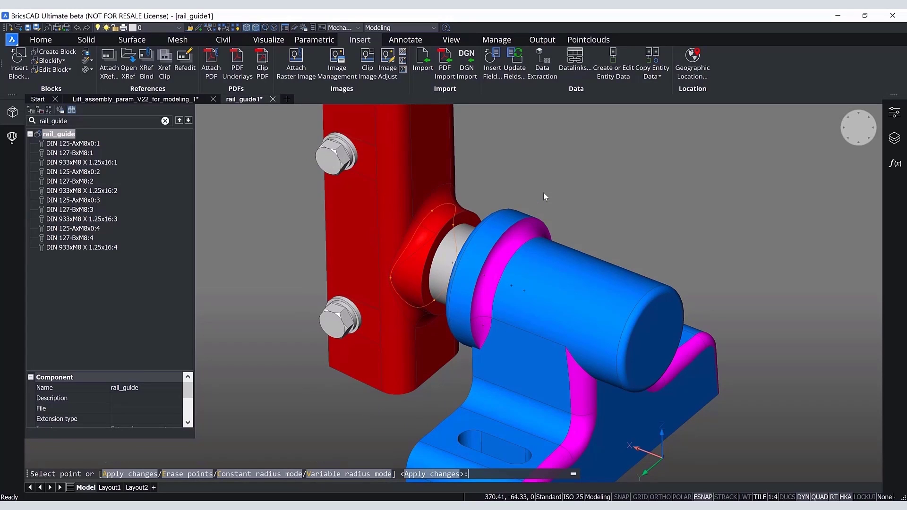
pyautogui.press('Return')
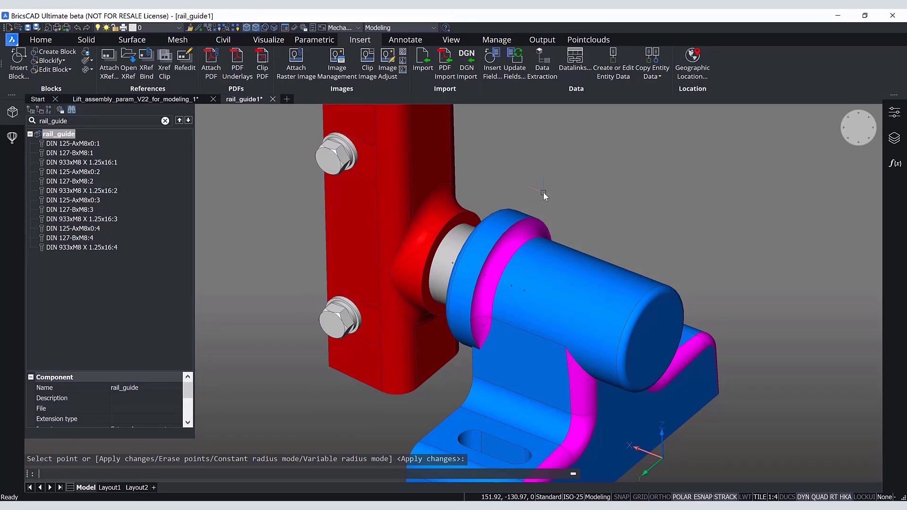
# Step: Color the four faces of the red boss's variable-radius fillet Magenta and clear the selection
pyautogui.click(447, 207)
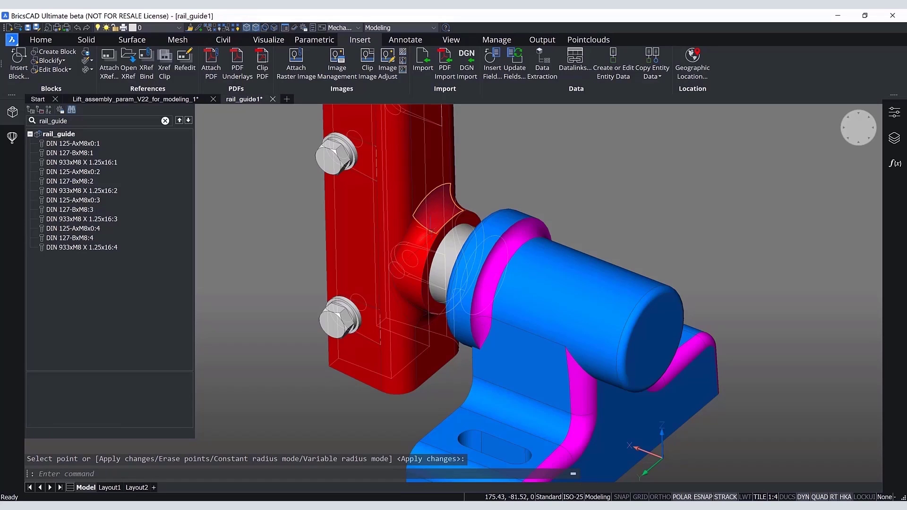
pyautogui.keyDown('shift'); pyautogui.moveTo(429, 316); pyautogui.dragTo(443, 228, button='middle'); pyautogui.keyUp('shift')
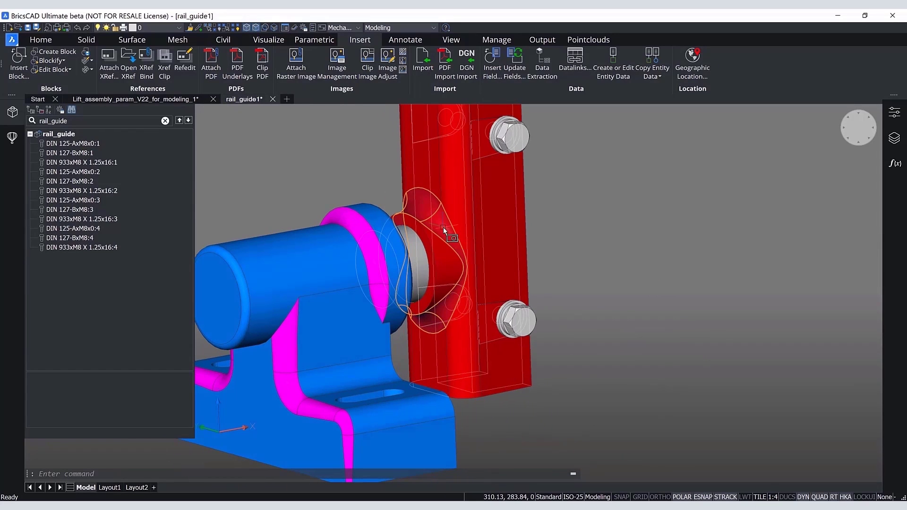
pyautogui.click(894, 114)
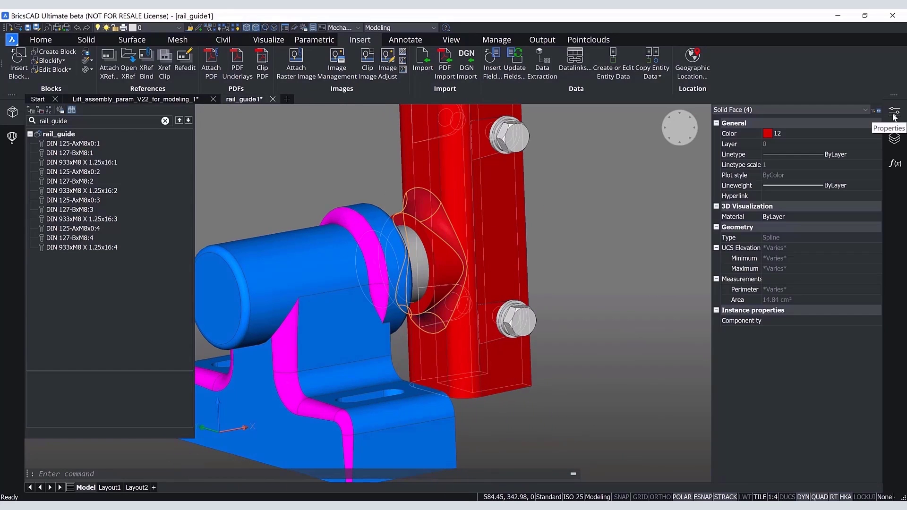
pyautogui.click(815, 133)
pyautogui.click(816, 133)
pyautogui.click(785, 177)
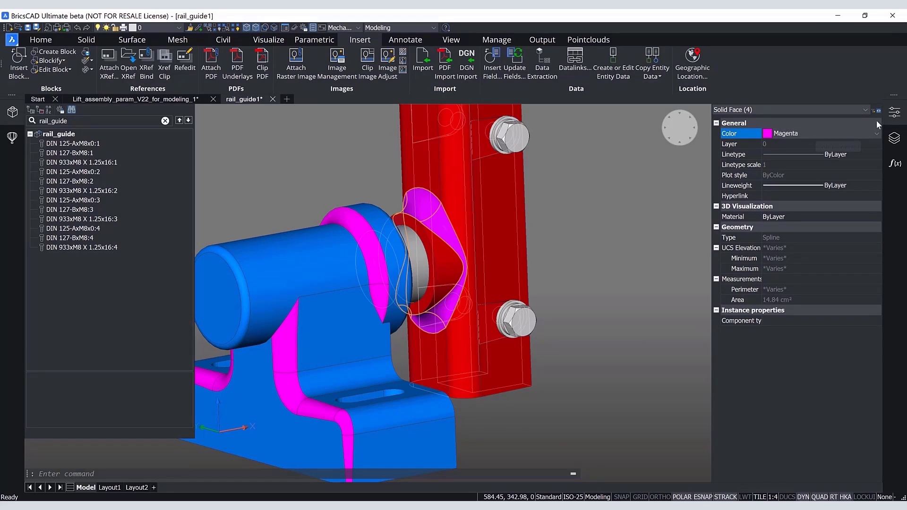
pyautogui.click(894, 113)
pyautogui.press('Escape')
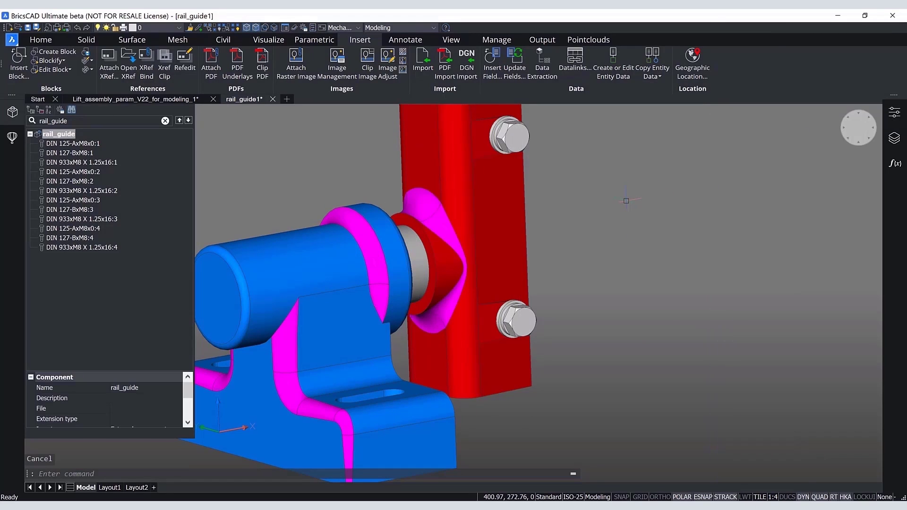
# Step: Start saving the drawing under another name and browse to Documents > BricsCAD Events > Summit 2021 > Variational modelling > Saved Models
pyautogui.keyDown('shift'); pyautogui.moveTo(613, 210); pyautogui.dragTo(871, 250, button='middle'); pyautogui.keyUp('shift')
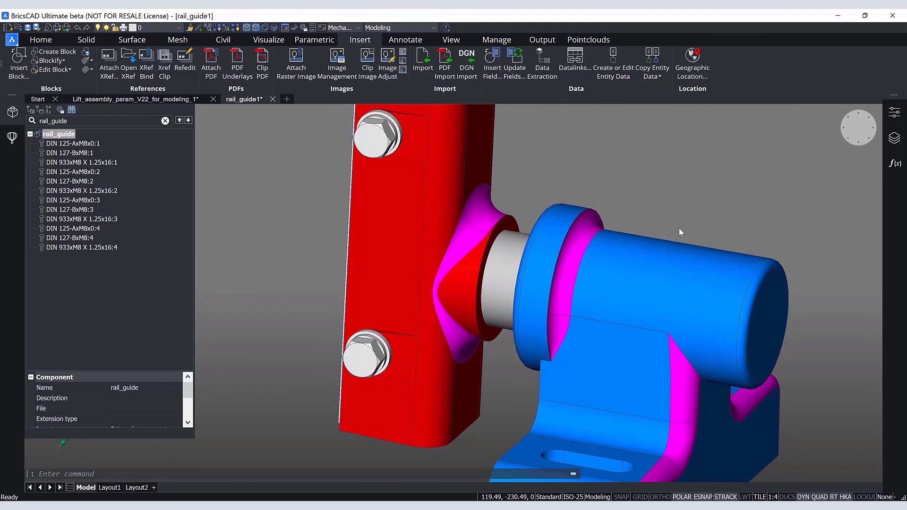
pyautogui.scroll(-6, 678, 231)
pyautogui.keyDown('shift'); pyautogui.moveTo(678, 229); pyautogui.dragTo(678, 252, button='middle'); pyautogui.keyUp('shift')
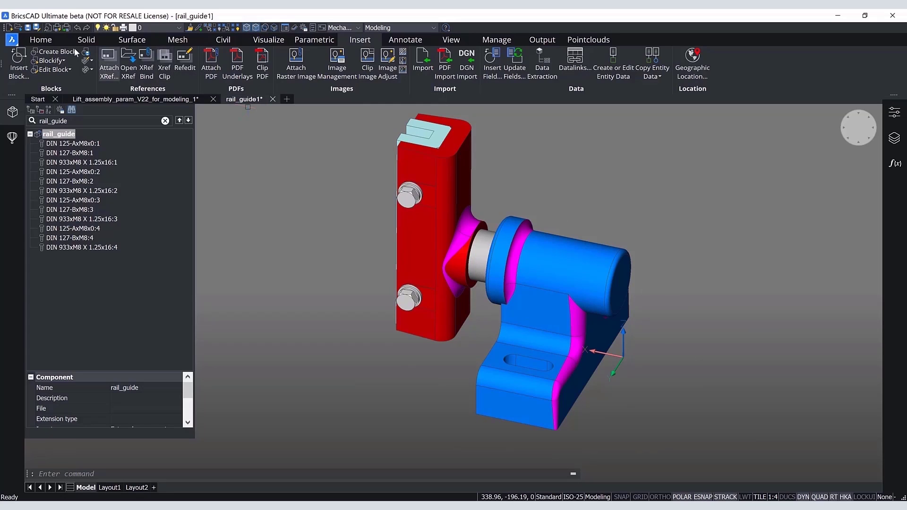
pyautogui.click(36, 28)
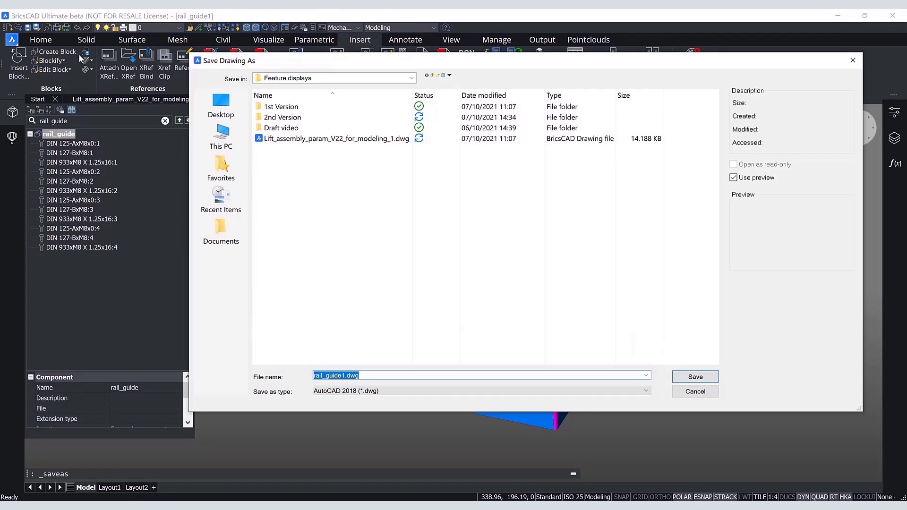
pyautogui.doubleClick(531, 121)
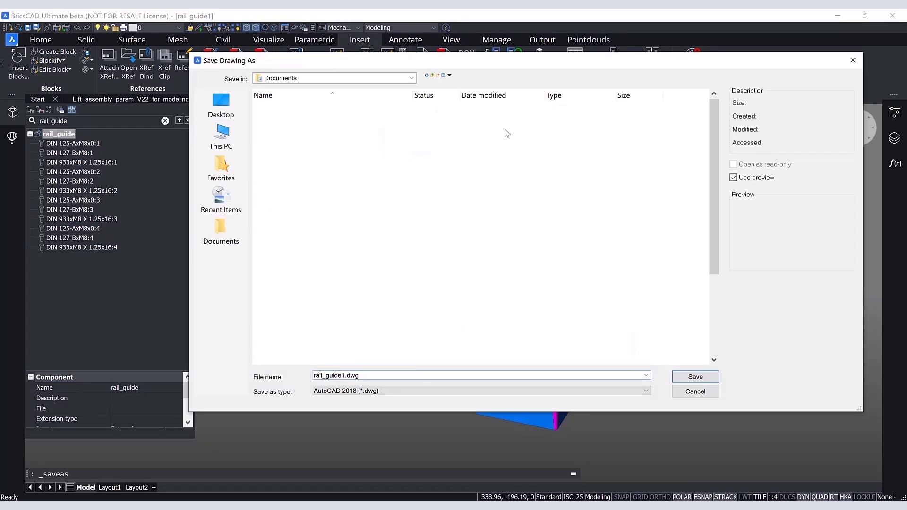
pyautogui.doubleClick(333, 202)
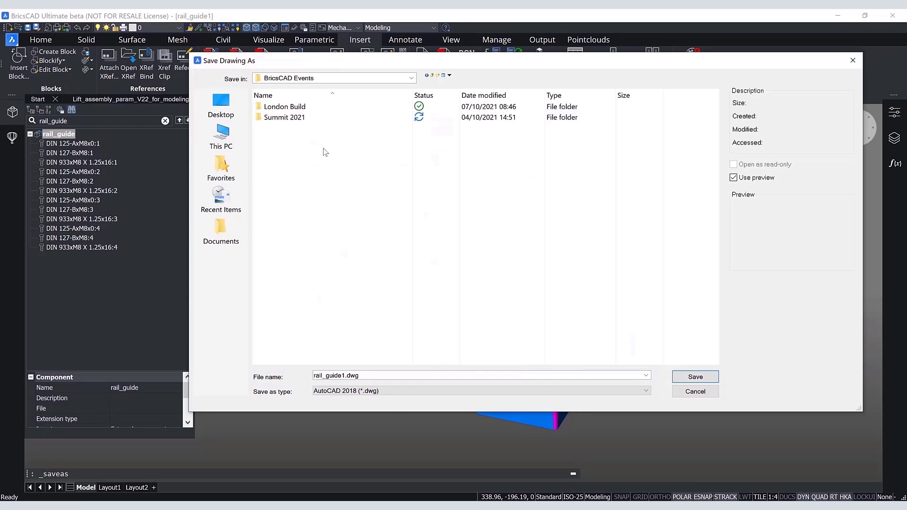
pyautogui.click(318, 121)
pyautogui.doubleClick(318, 118)
pyautogui.doubleClick(313, 127)
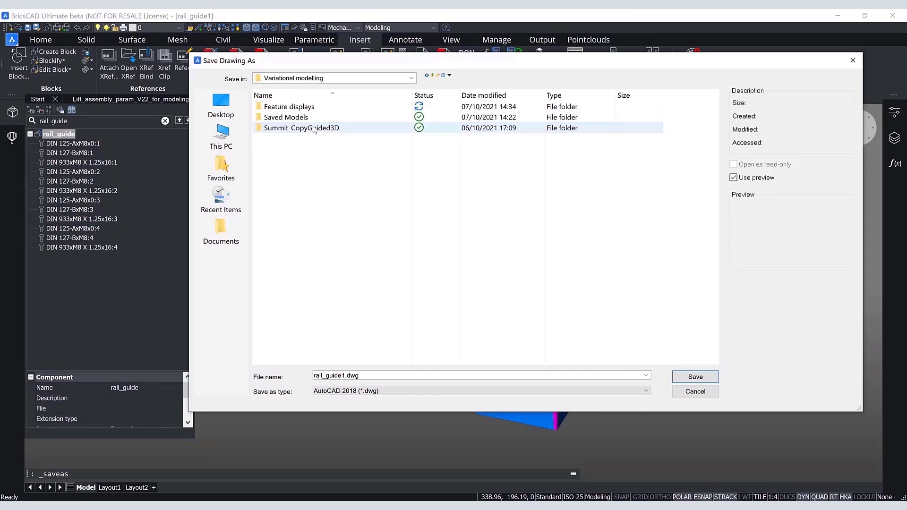
pyautogui.doubleClick(312, 117)
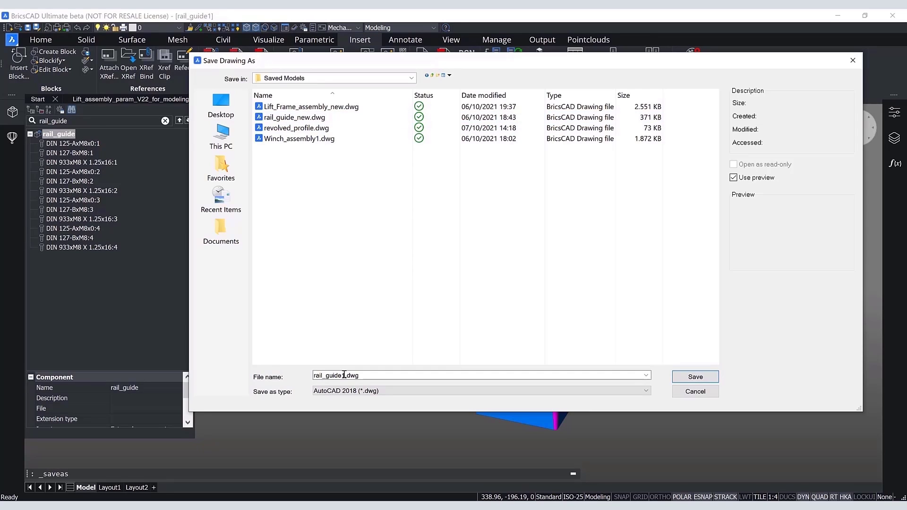
# Step: Save the drawing as rail_guide_new.dwg in the Saved Models folder, overwriting the existing file
pyautogui.click(306, 118)
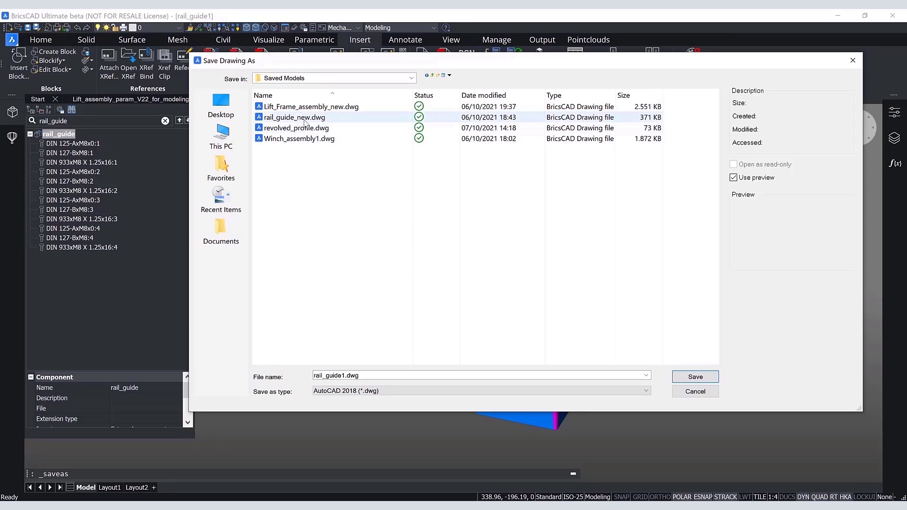
pyautogui.click(704, 380)
pyautogui.click(478, 261)
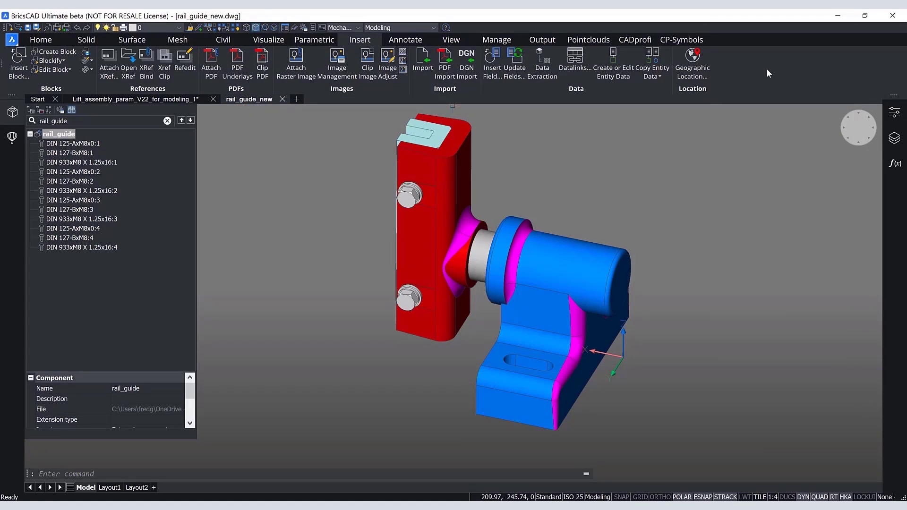
# Step: Switch to the Lift_assembly_param_V22_for_modeling_1 drawing and search its component tree for rail_guide
pyautogui.click(145, 99)
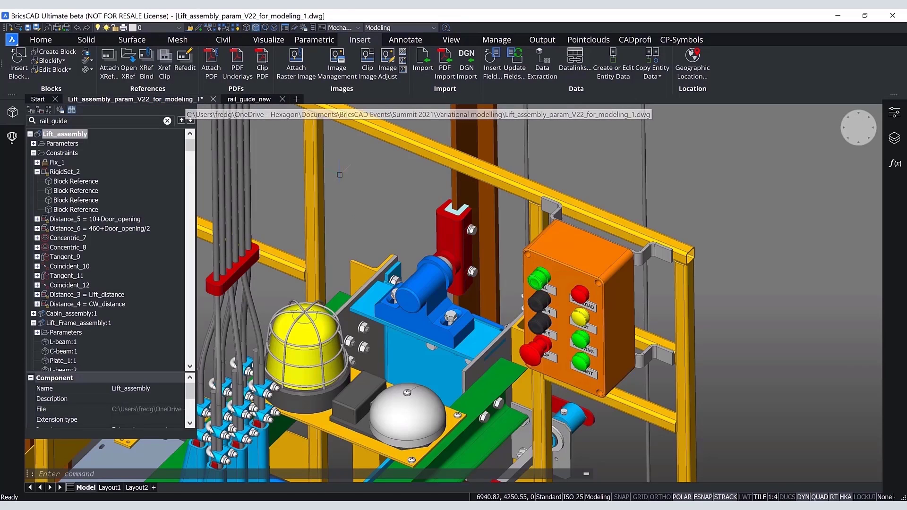
pyautogui.click(425, 303)
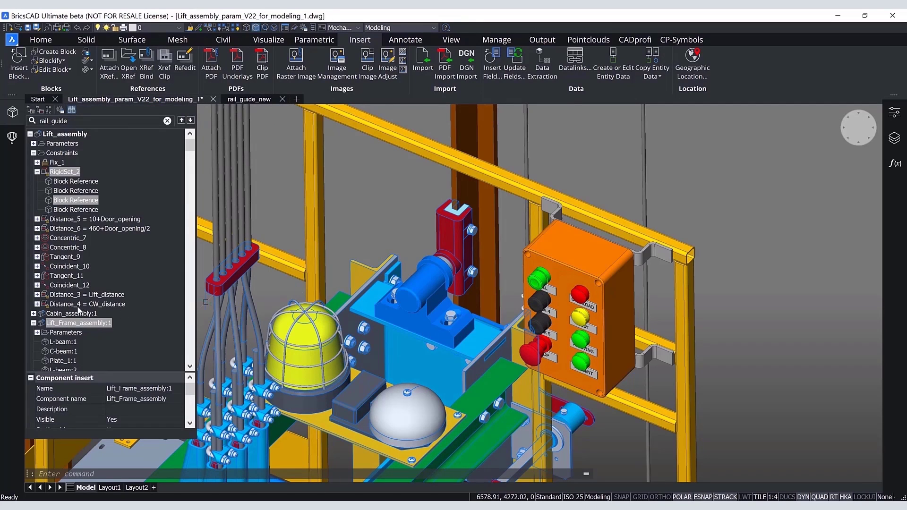
pyautogui.scroll(-2, 78, 310)
pyautogui.scroll(-2, 79, 309)
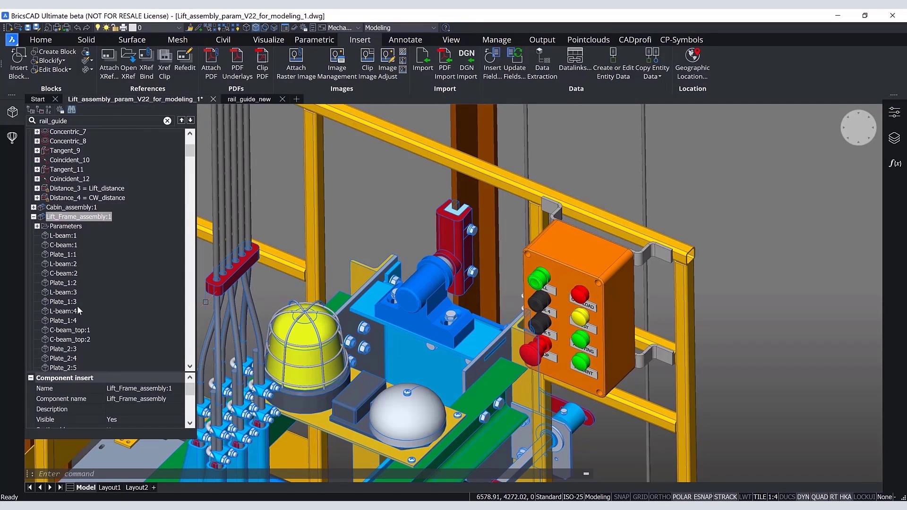
pyautogui.click(121, 119)
pyautogui.write('rail_guide')
pyautogui.press('Return')
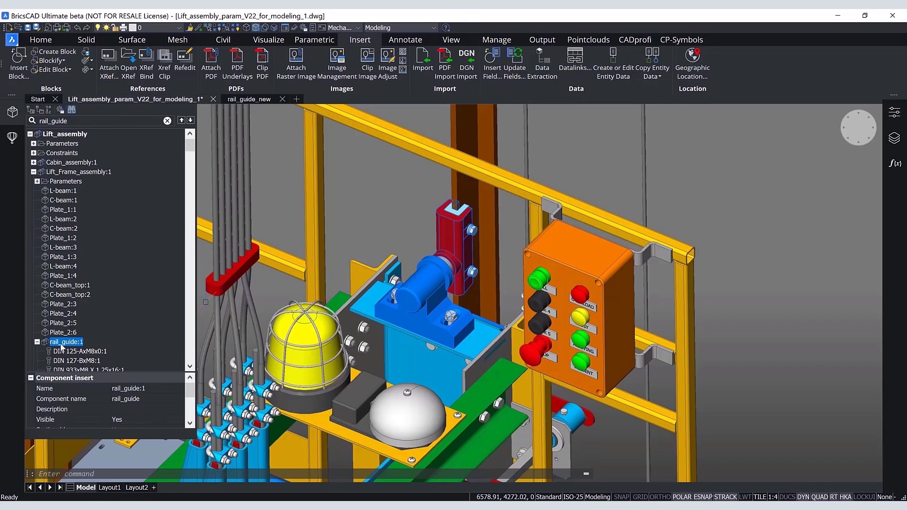
# Step: Replace the rail_guide:1 component with rail_guide_new.dwg from the Saved Models folder and clear the selection
pyautogui.rightClick(61, 345)
pyautogui.click(93, 128)
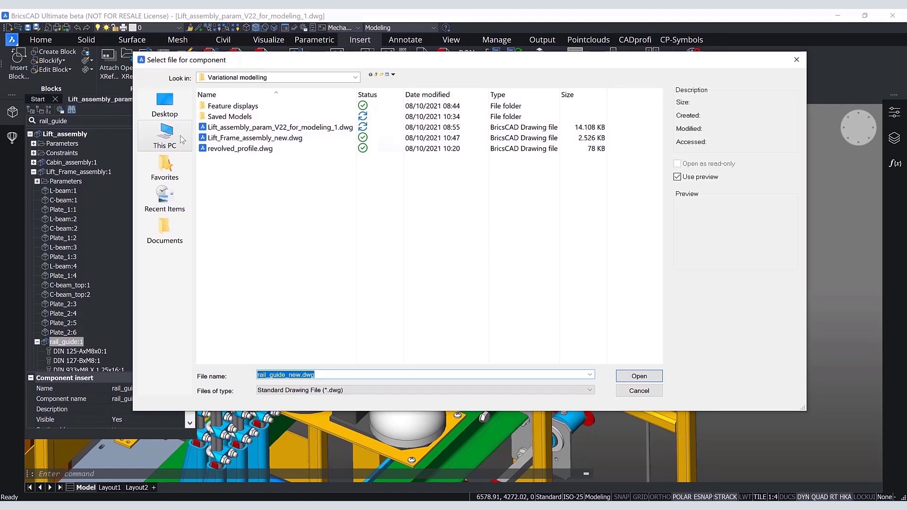
pyautogui.click(181, 136)
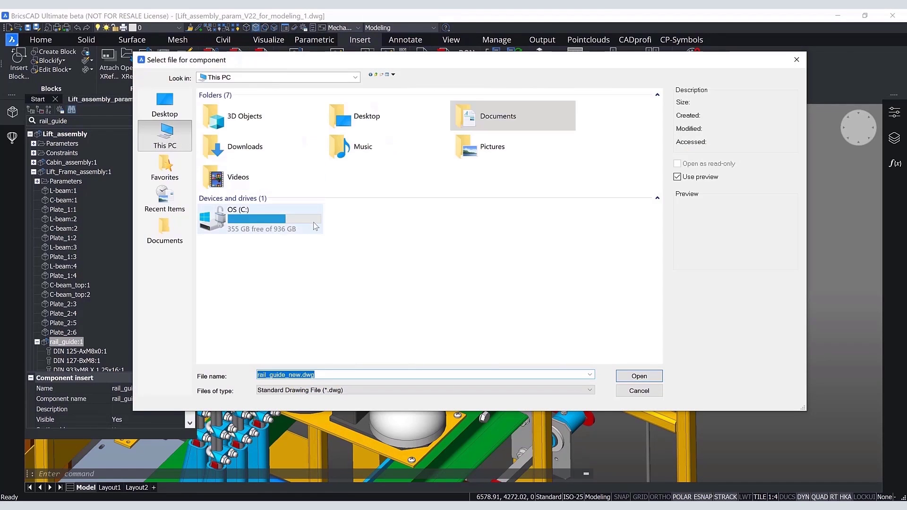
pyautogui.doubleClick(475, 119)
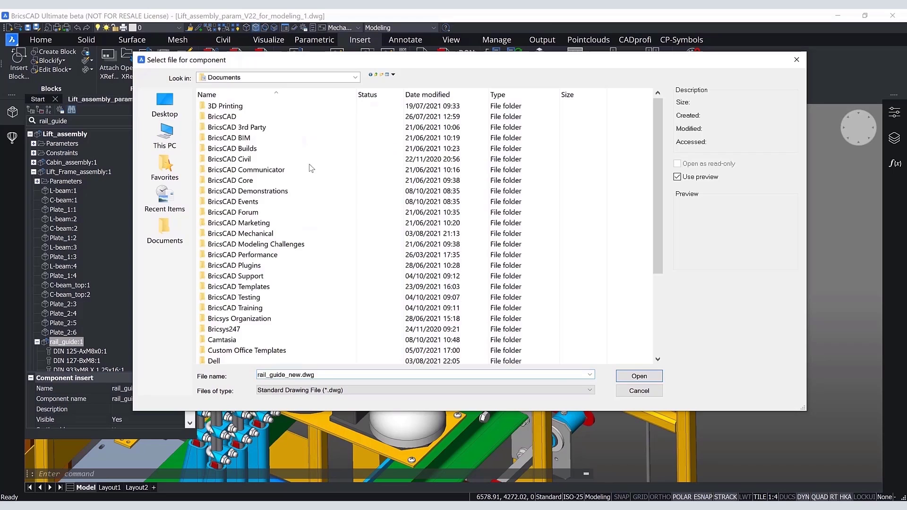
pyautogui.doubleClick(279, 202)
pyautogui.doubleClick(251, 107)
pyautogui.doubleClick(251, 107)
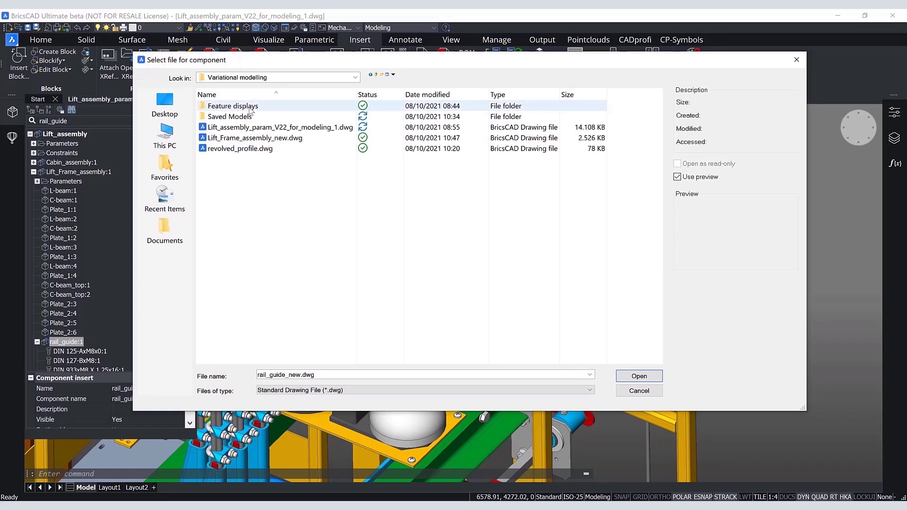
pyautogui.doubleClick(237, 117)
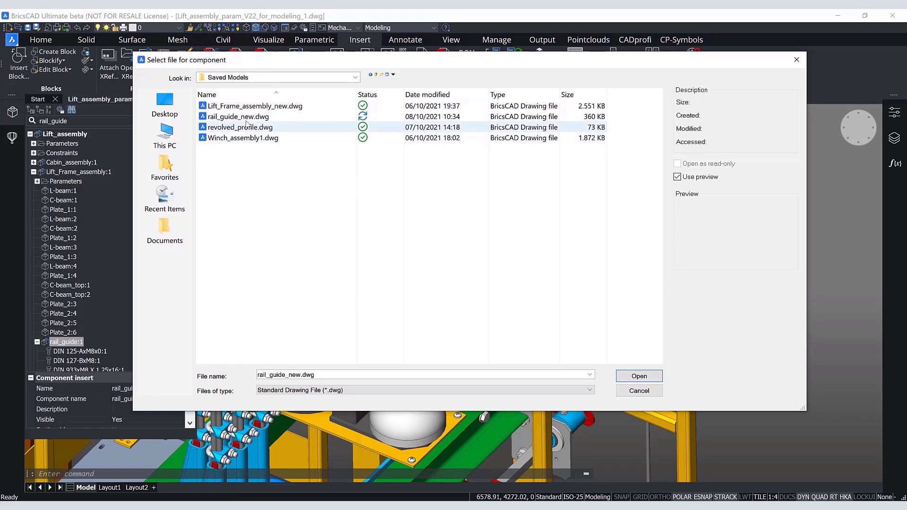
pyautogui.click(638, 377)
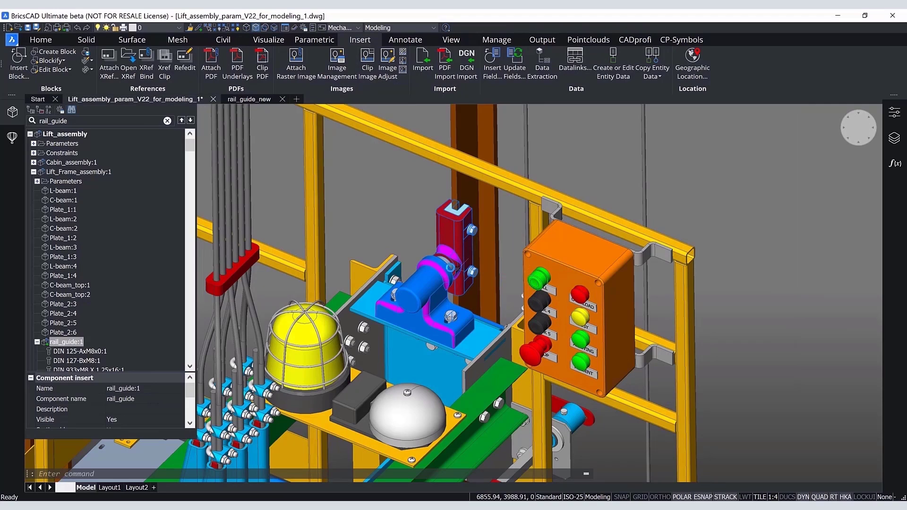
pyautogui.press('Escape')
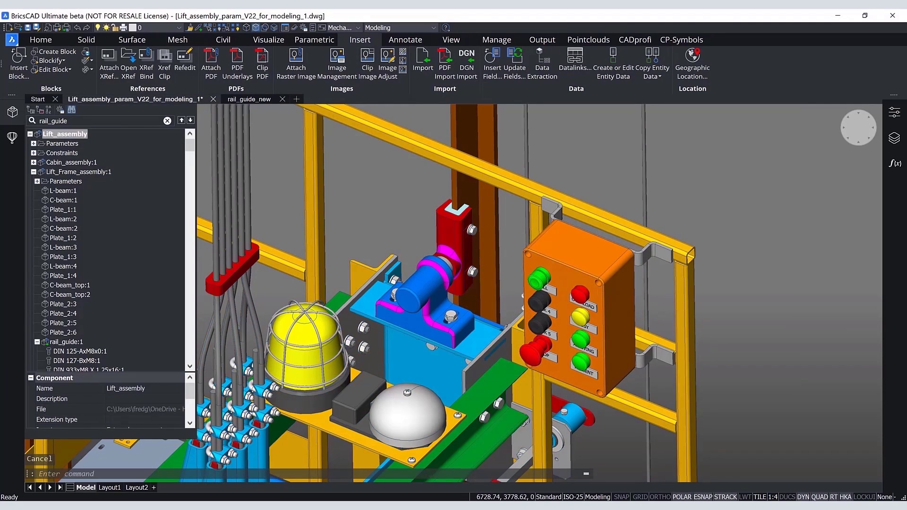
# Step: Open a copy of the Lift_Frame_assembly:1 component as a separate drawing
pyautogui.scroll(1, 533, 368)
pyautogui.scroll(5, 533, 367)
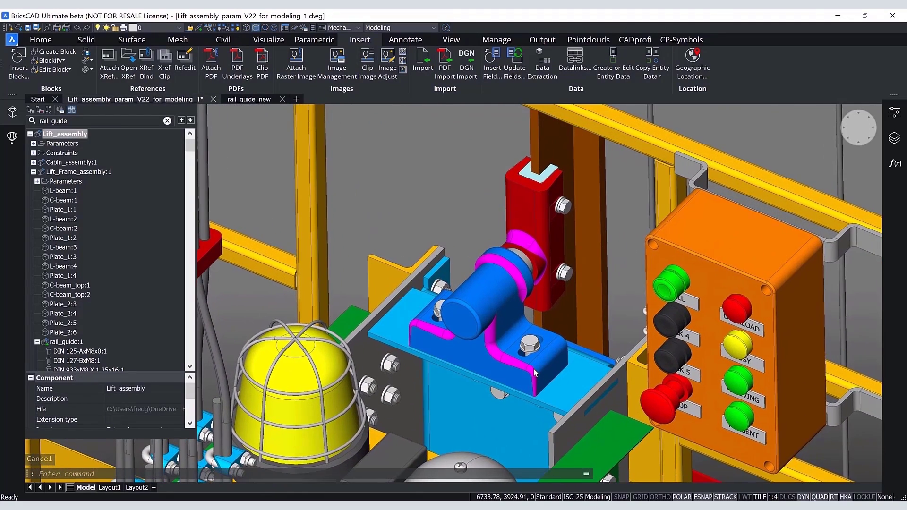
pyautogui.scroll(3, 533, 368)
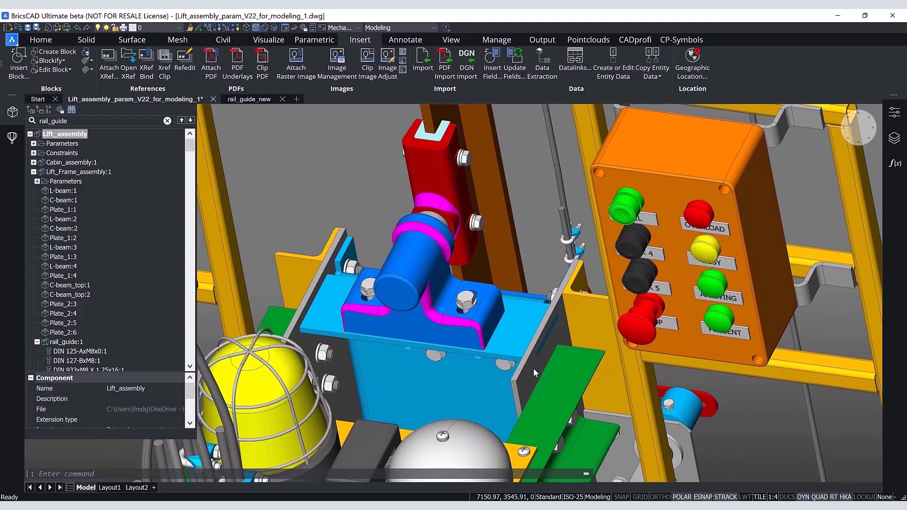
pyautogui.scroll(6, 533, 367)
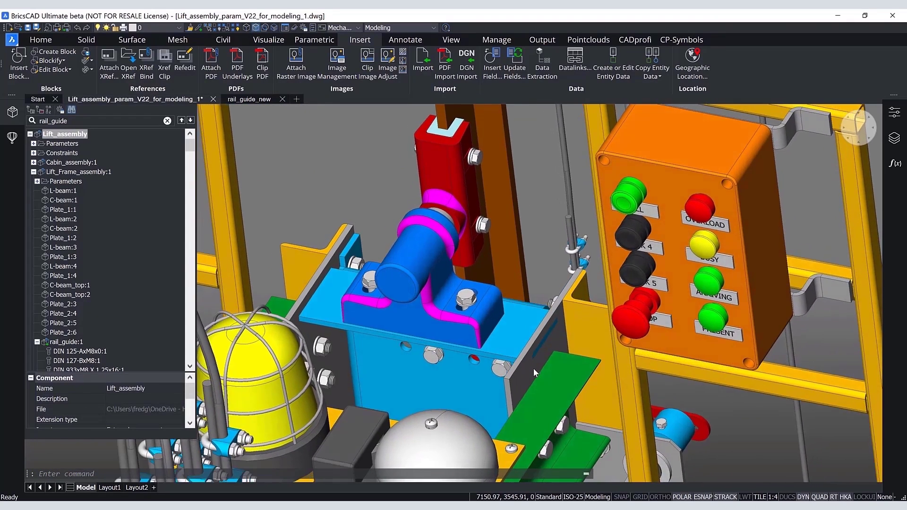
pyautogui.scroll(2, 534, 367)
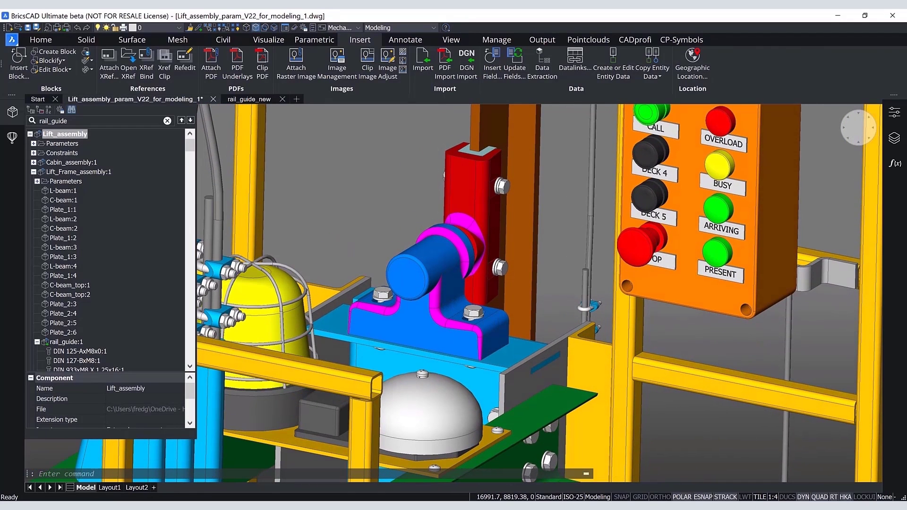
pyautogui.click(99, 173)
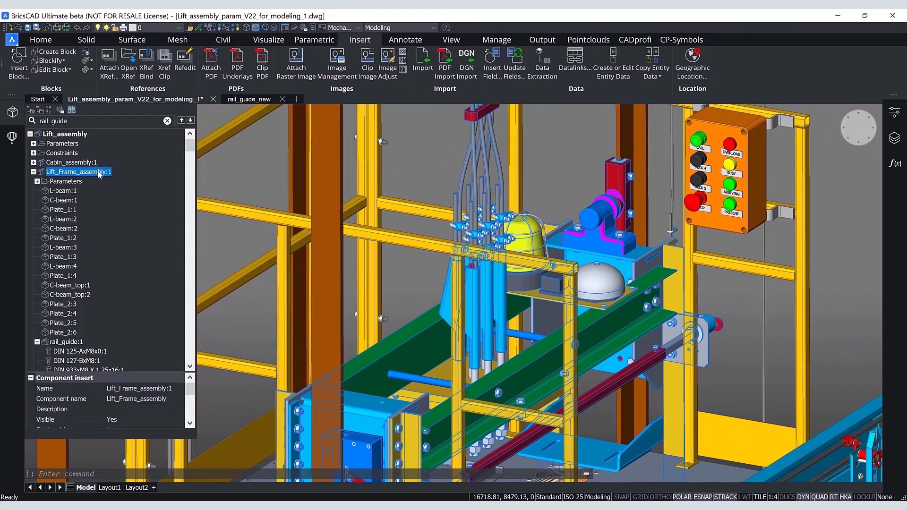
pyautogui.rightClick(99, 172)
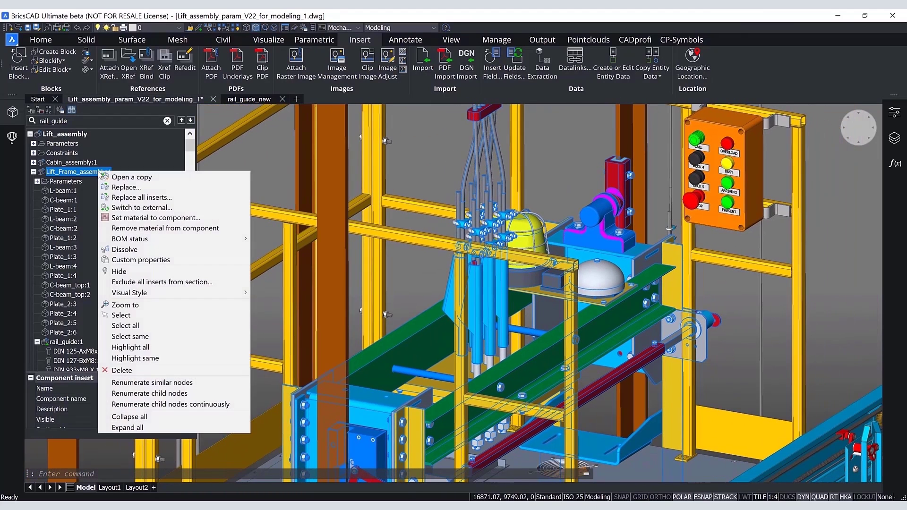
pyautogui.click(112, 178)
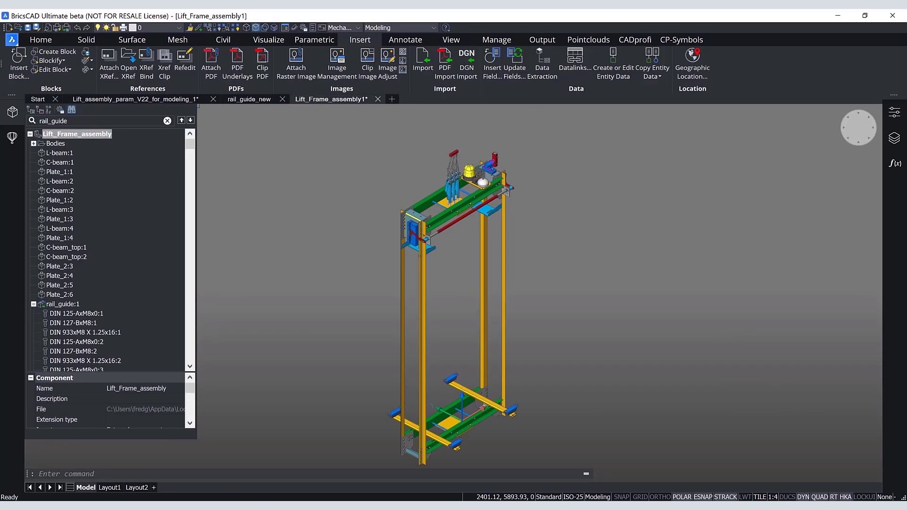
# Step: Select the rail_guide component mounted on top of the lift frame
pyautogui.scroll(6, 519, 158)
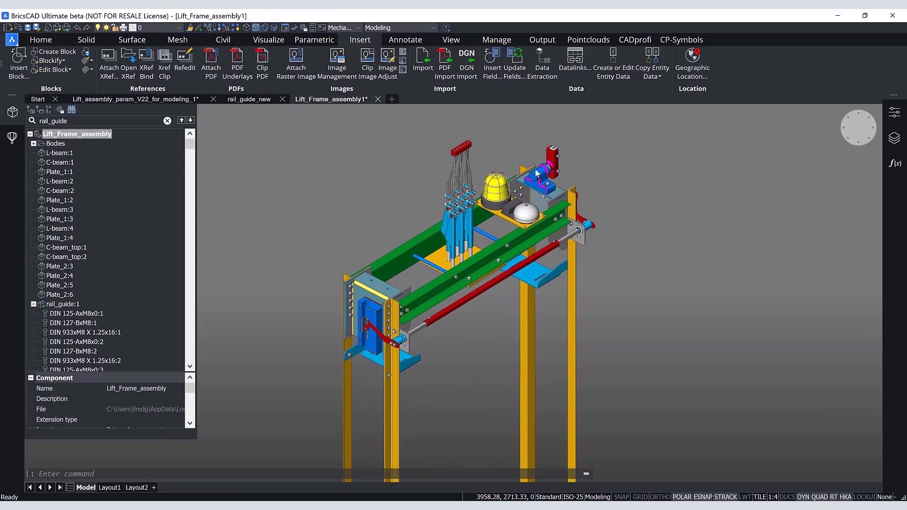
pyautogui.scroll(6, 552, 191)
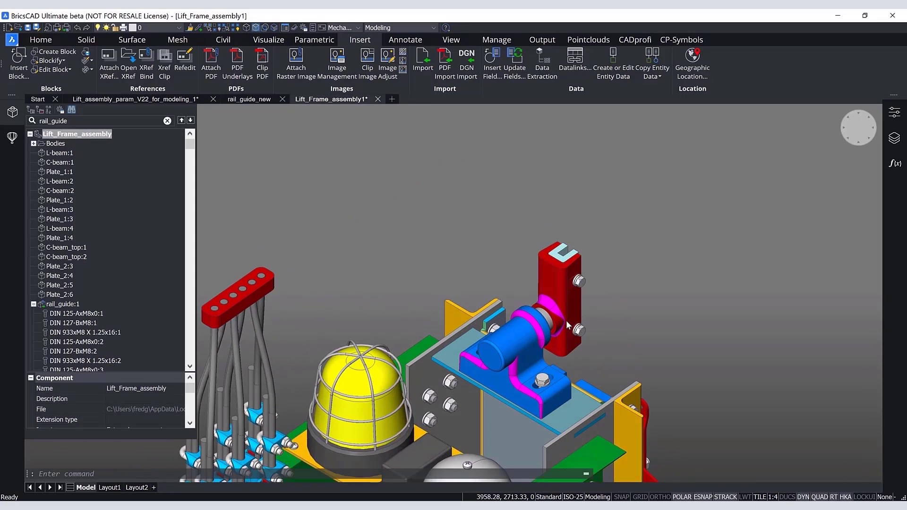
pyautogui.click(531, 365)
pyautogui.keyDown('shift'); pyautogui.moveTo(697, 351); pyautogui.dragTo(647, 289, button='middle'); pyautogui.keyUp('shift')
pyautogui.keyDown('shift'); pyautogui.moveTo(538, 293); pyautogui.dragTo(416, 297, button='middle'); pyautogui.keyUp('shift')
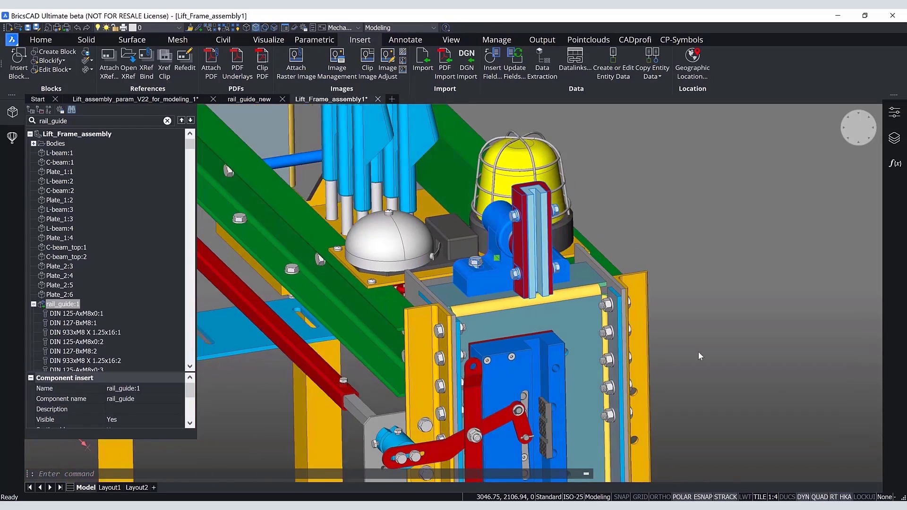
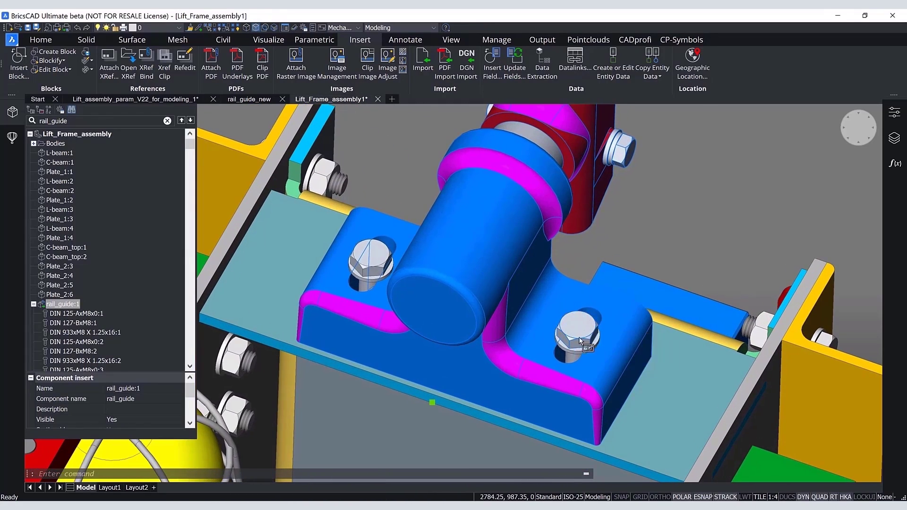
# Step: Add the two mounting bolts and their washers above the rail guide's base to the selection
pyautogui.click(579, 338)
pyautogui.scroll(3, 565, 345)
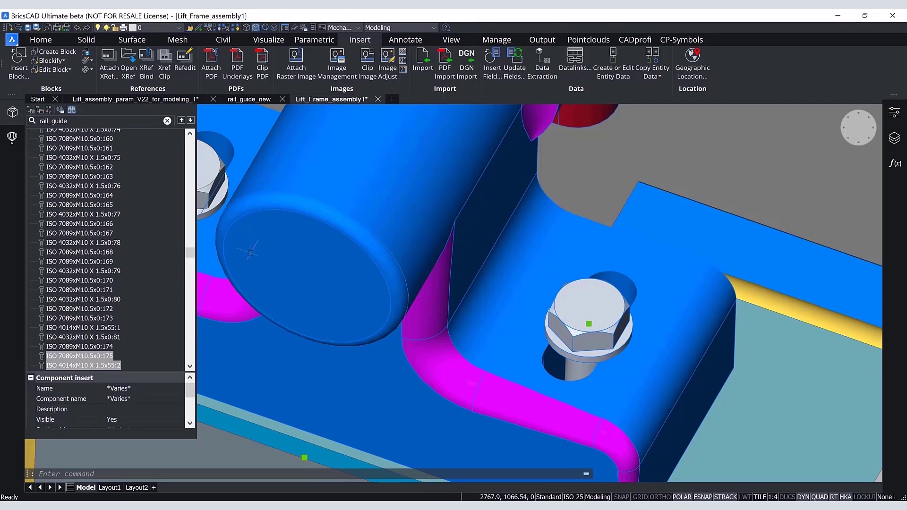
pyautogui.click(223, 199)
pyautogui.click(213, 181)
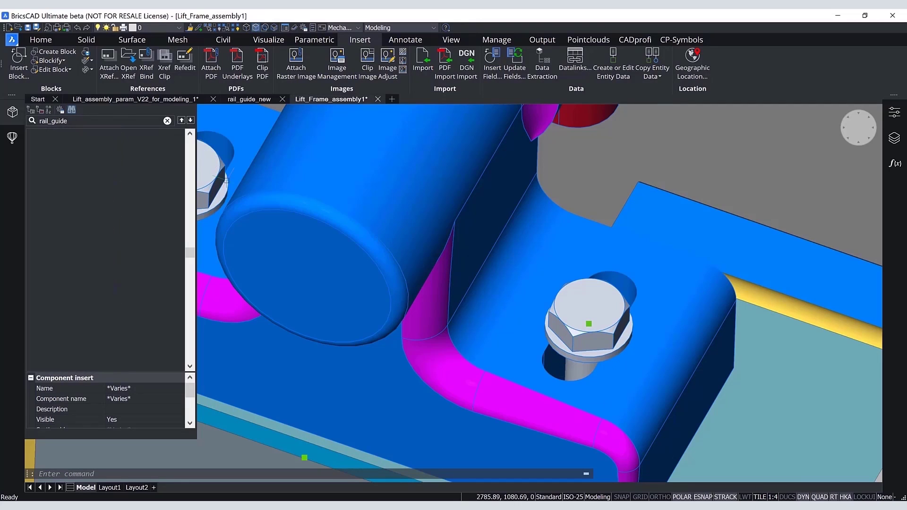
# Step: Add the washers and nuts on the underside of the mounting plate to the selection
pyautogui.keyDown('shift'); pyautogui.moveTo(612, 293); pyautogui.dragTo(600, 193, button='middle'); pyautogui.keyUp('shift')
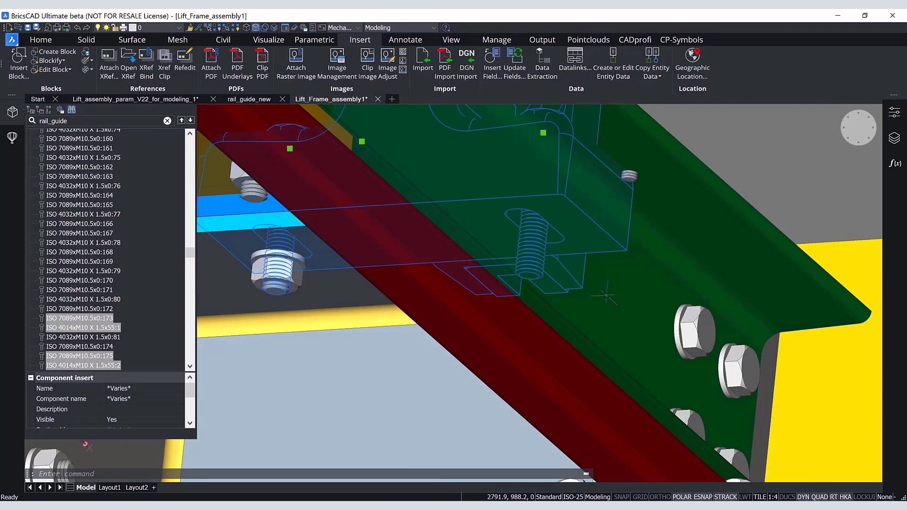
pyautogui.keyDown('shift'); pyautogui.moveTo(366, 314); pyautogui.dragTo(354, 241, button='middle'); pyautogui.keyUp('shift')
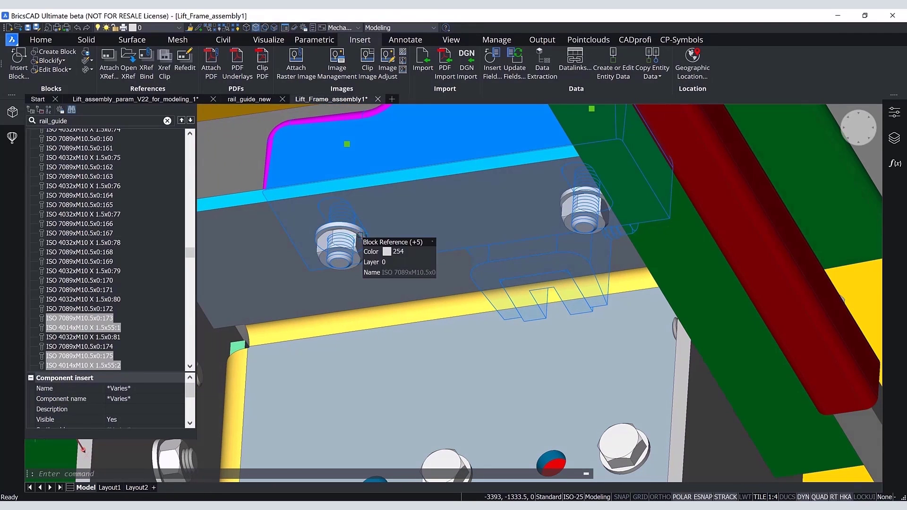
pyautogui.click(573, 197)
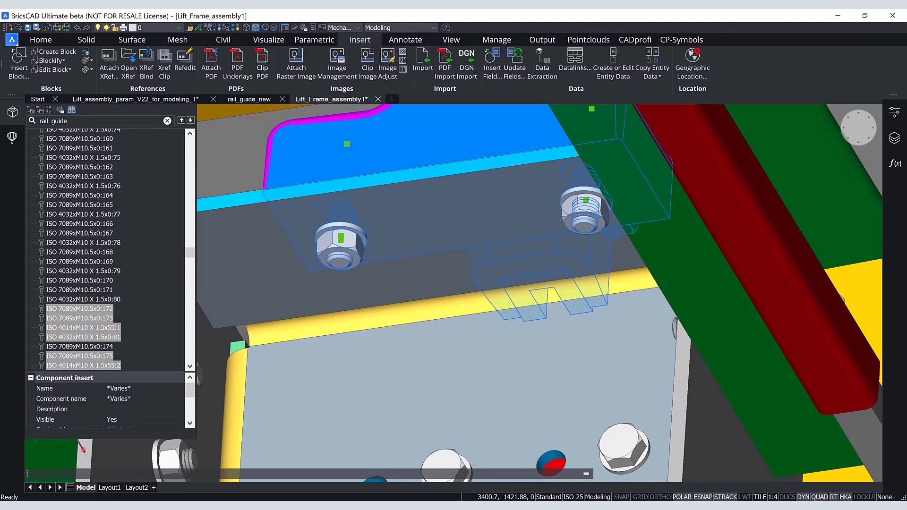
pyautogui.click(569, 210)
# Step: Start COPYGUIDED3D on the selected components, reset the detected source faces and manually specify the mounting plate and bolt-hole faces under the rail guide
pyautogui.keyDown('shift'); pyautogui.moveTo(569, 210); pyautogui.dragTo(640, 234, button='middle'); pyautogui.keyUp('shift')
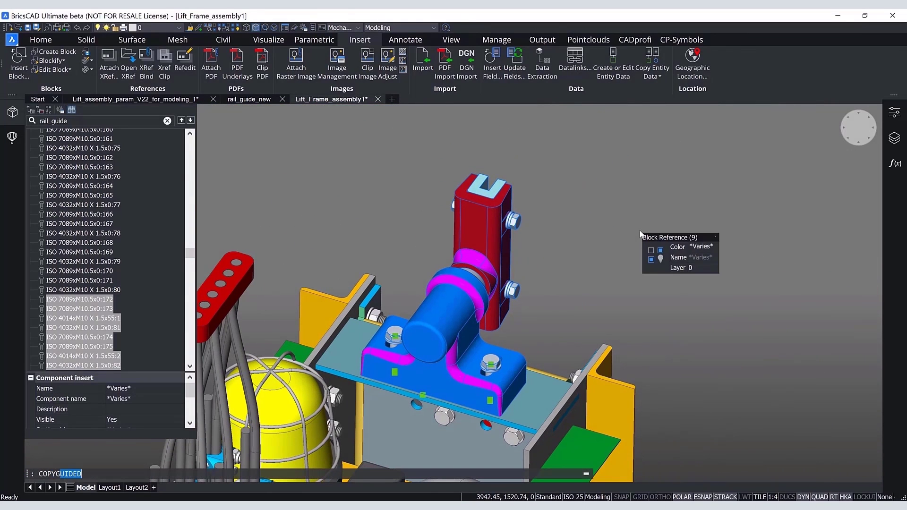
pyautogui.press('Down')
pyautogui.press('Return')
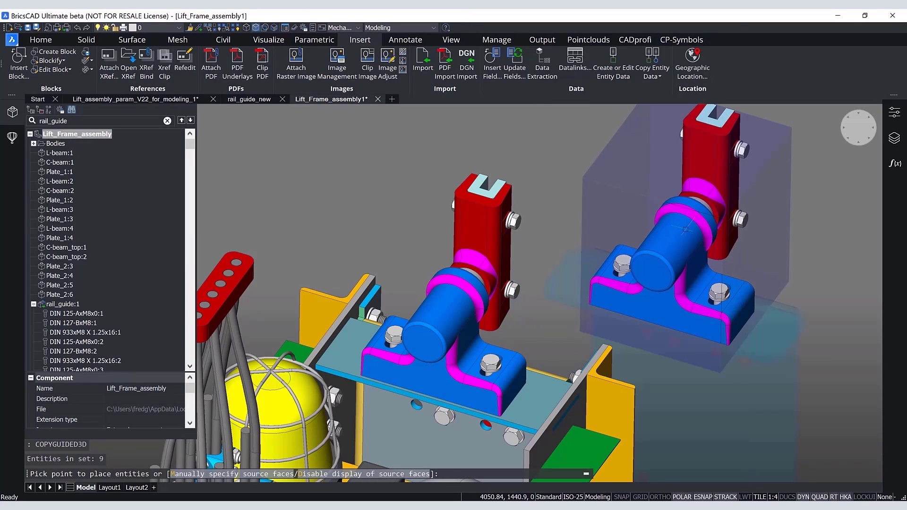
pyautogui.press('Return')
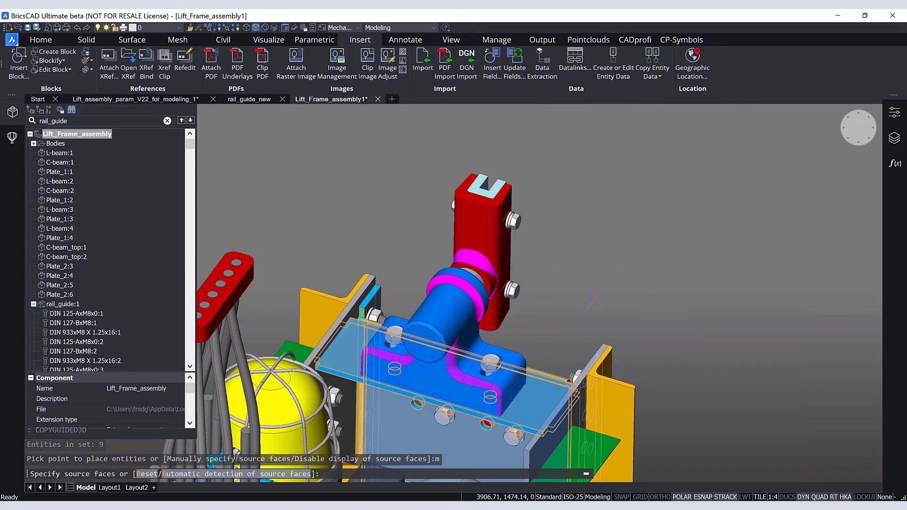
pyautogui.scroll(5, 446, 444)
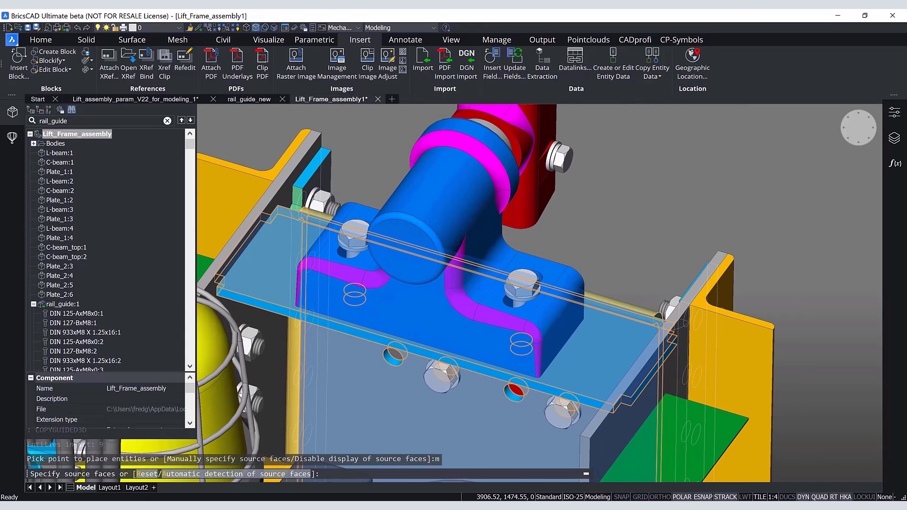
pyautogui.write('r')
pyautogui.press('Return')
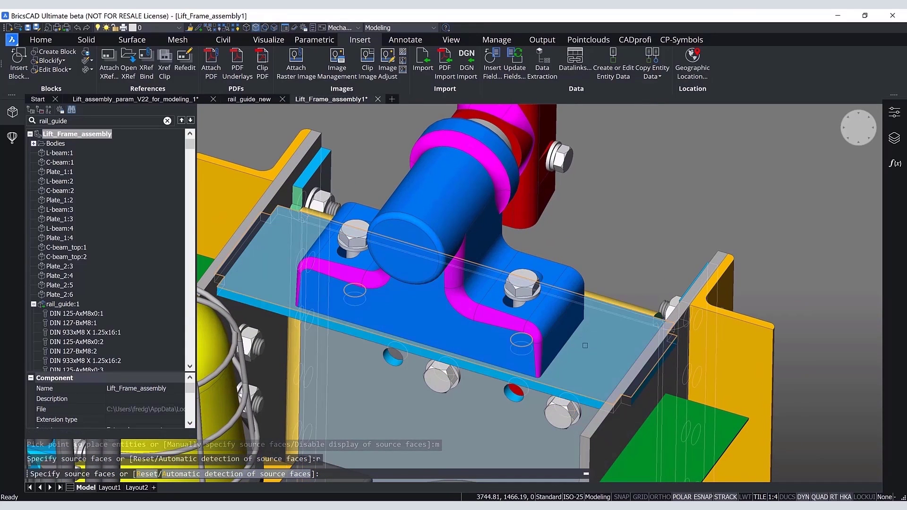
pyautogui.click(584, 345)
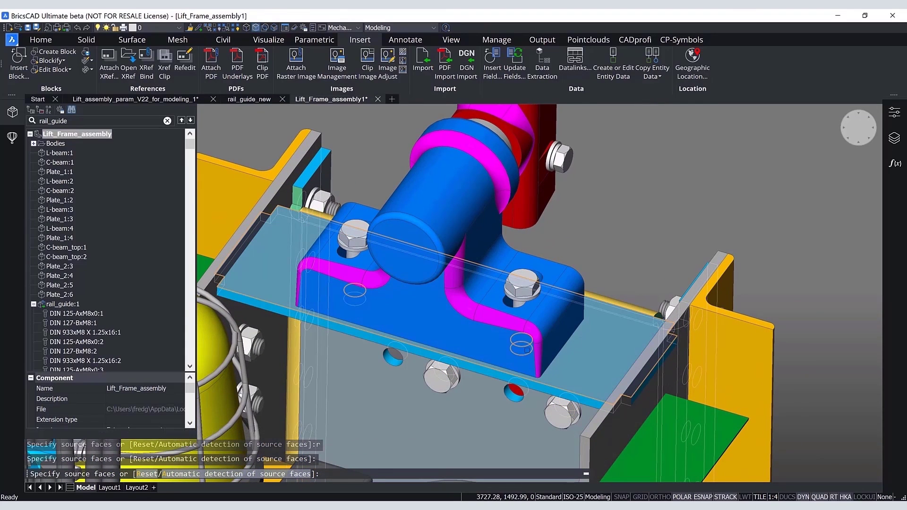
pyautogui.click(446, 340)
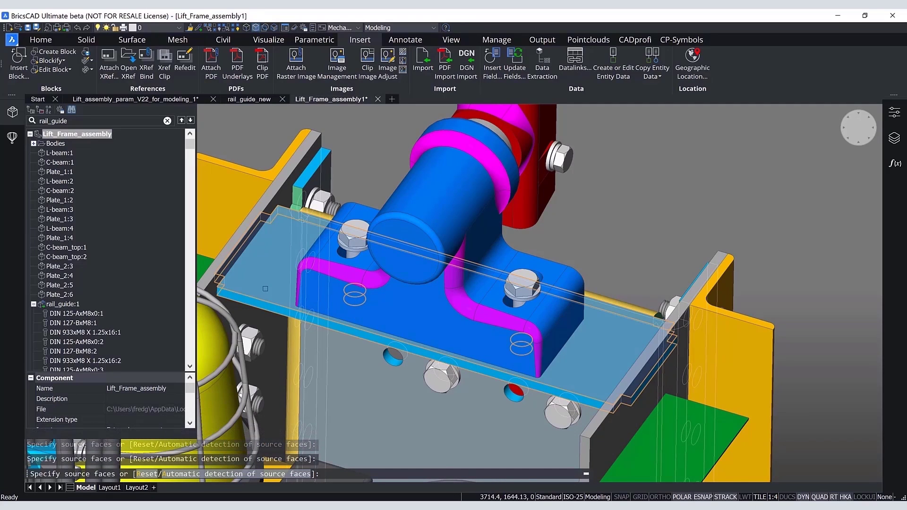
pyautogui.press('Return')
# Step: Place a copy of the rail guide and fasteners on the top plate at the frame's opposite end, with the rail facing outward
pyautogui.scroll(-10, 781, 219)
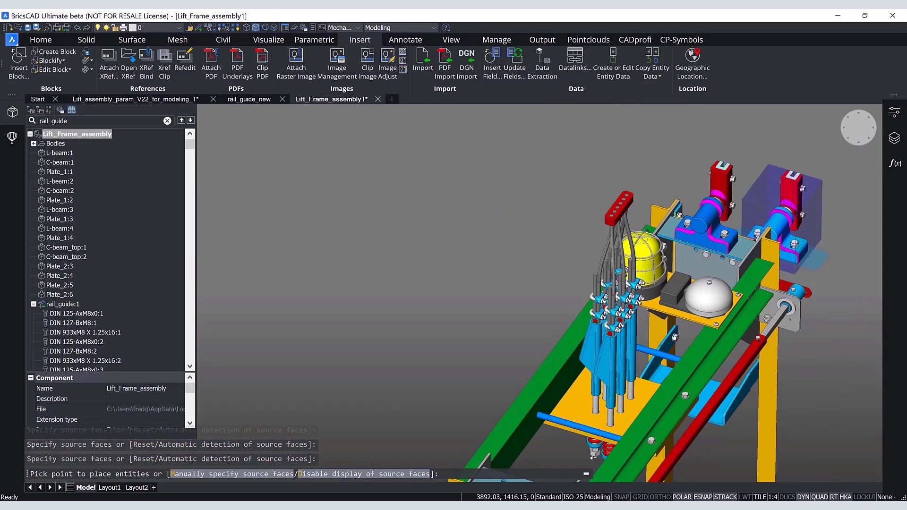
pyautogui.scroll(-2, 775, 248)
pyautogui.moveTo(775, 249); pyautogui.dragTo(719, 159, button='middle')
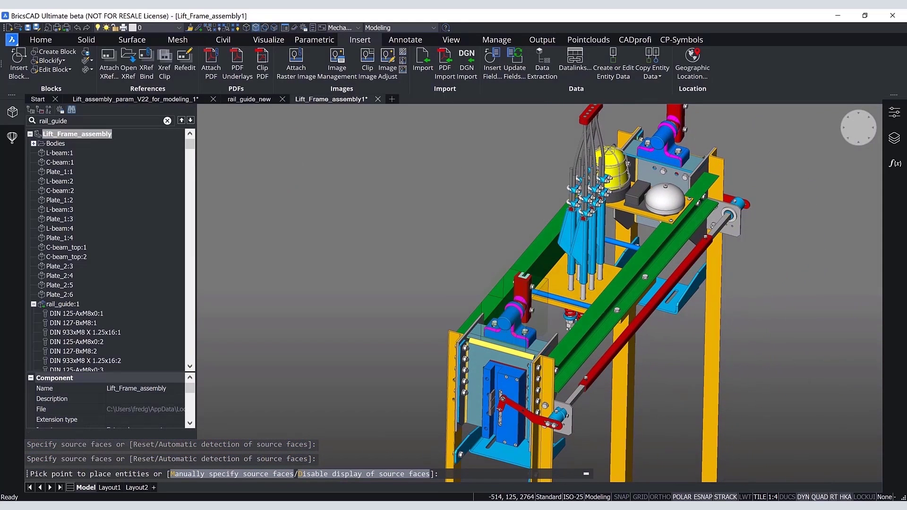
pyautogui.scroll(5, 492, 383)
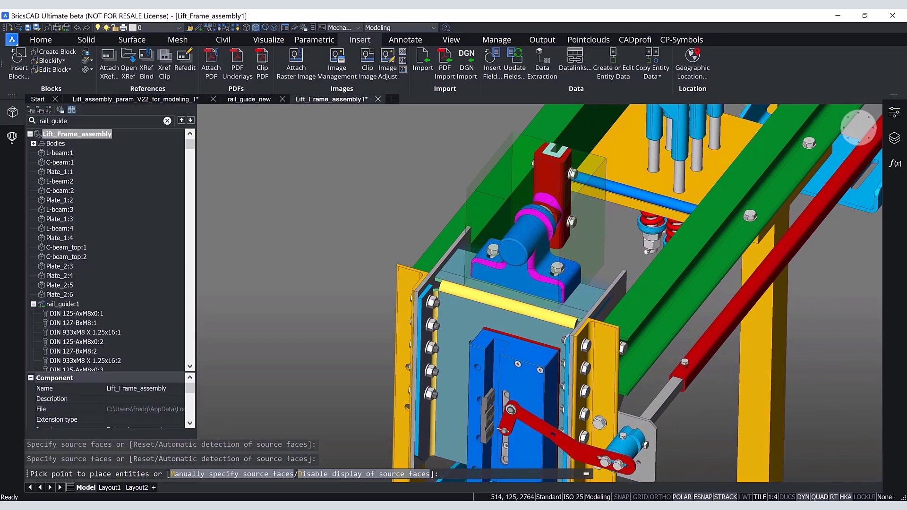
pyautogui.scroll(4, 533, 227)
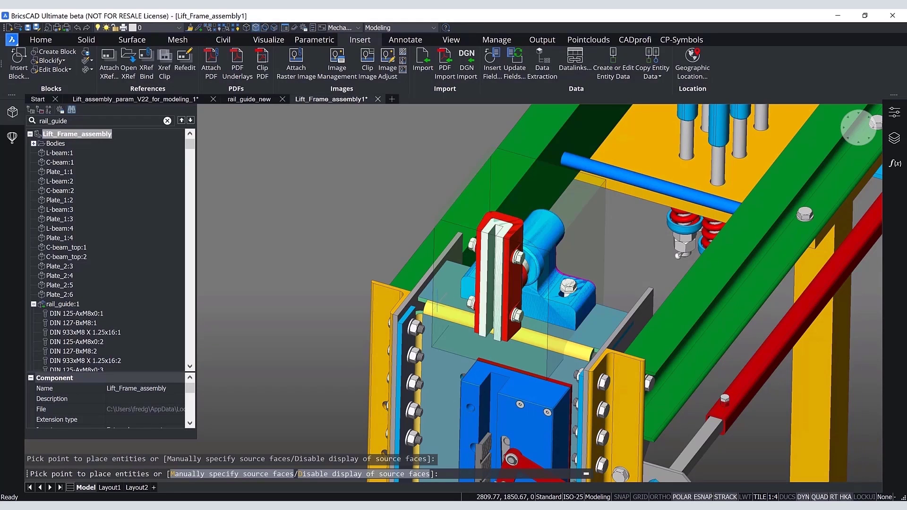
# Step: Place copies of the rail guide and fasteners under the end plates of the lower frame and end the guided copy
pyautogui.keyDown('shift'); pyautogui.moveTo(309, 271); pyautogui.dragTo(382, 116, button='middle'); pyautogui.keyUp('shift')
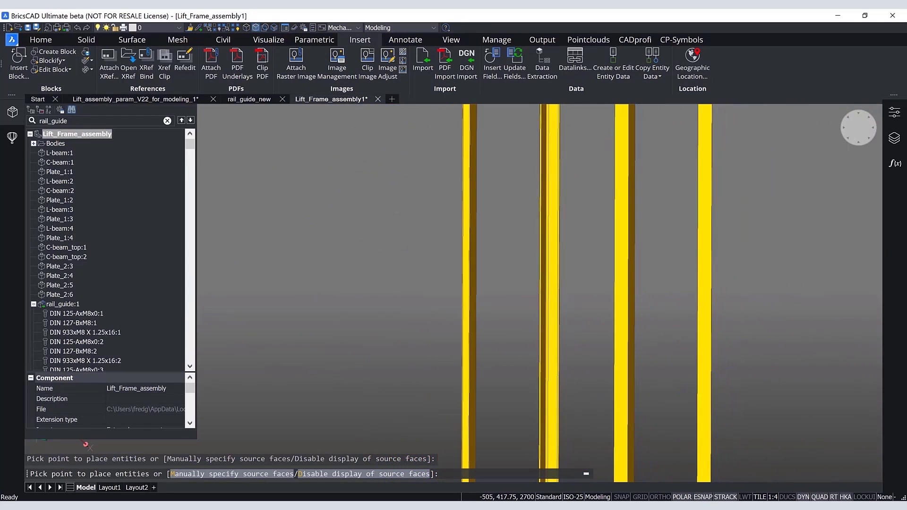
pyautogui.moveTo(309, 425); pyautogui.dragTo(255, 217, button='middle')
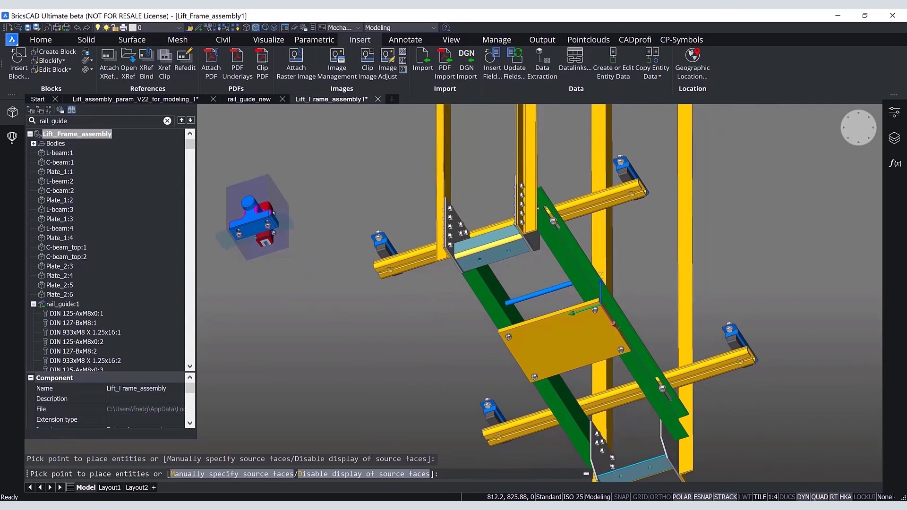
pyautogui.scroll(3, 639, 377)
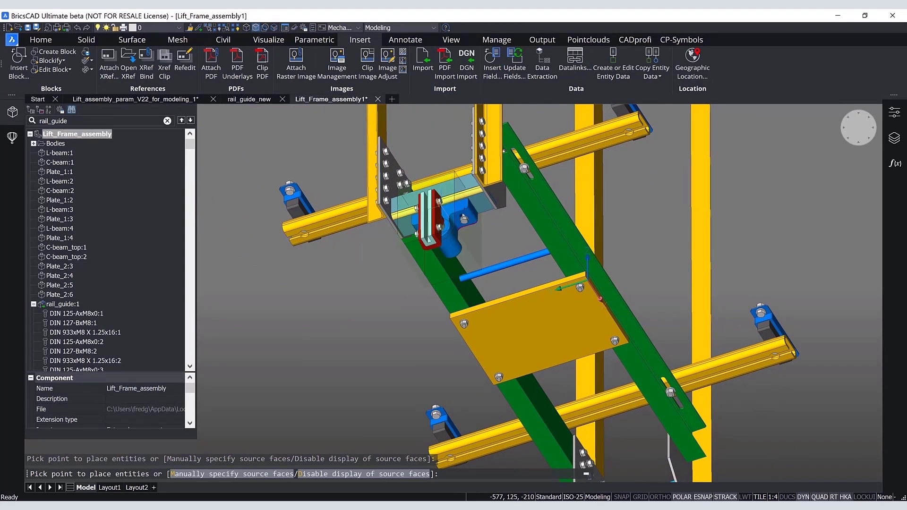
pyautogui.moveTo(585, 288); pyautogui.dragTo(534, 150, button='middle')
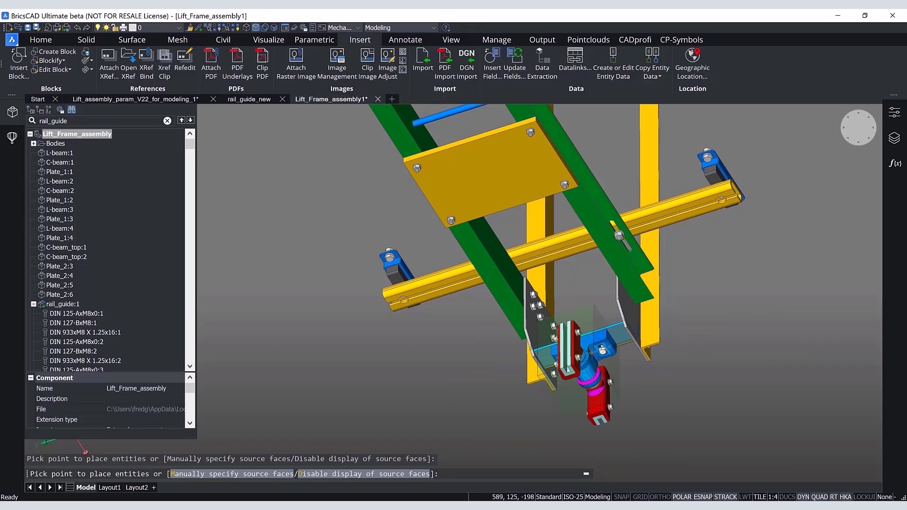
pyautogui.press('Escape')
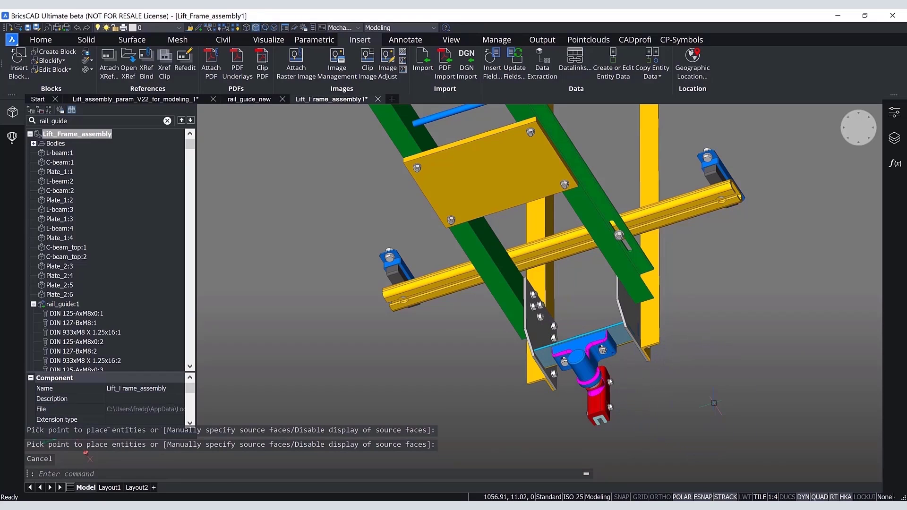
pyautogui.keyDown('shift'); pyautogui.moveTo(714, 395); pyautogui.dragTo(703, 402, button='middle'); pyautogui.keyUp('shift')
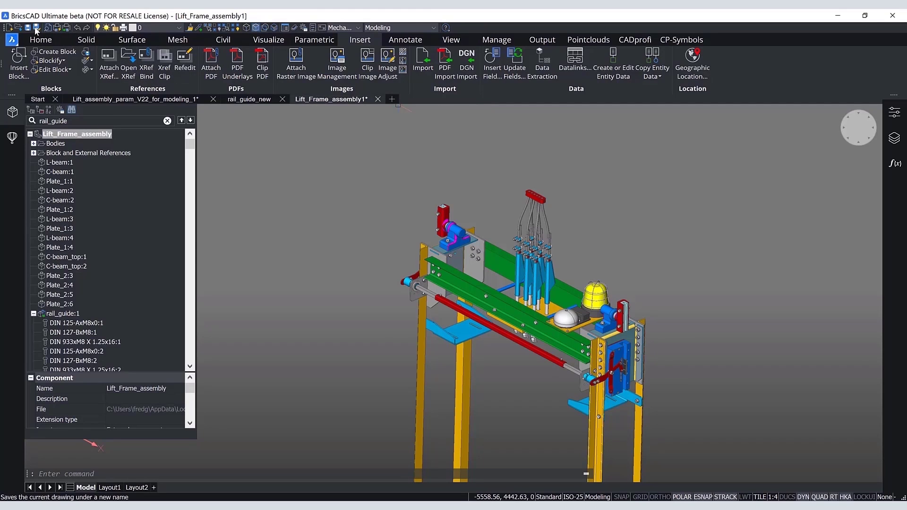
# Step: Save the drawing as Lift_Frame_assembly_new.dwg in the Summit 2021 Variational modelling folder under BricsCAD Events
pyautogui.hotkey('ctrl', 'shift', 's')
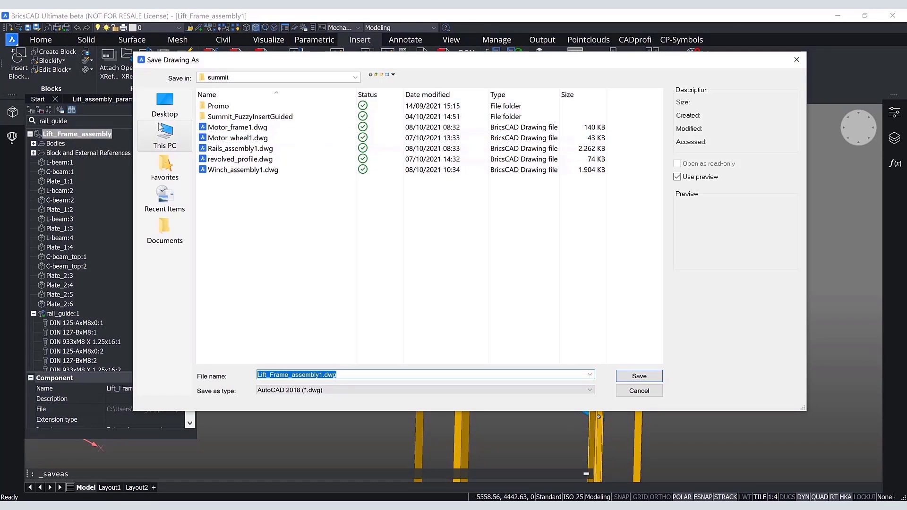
pyautogui.click(164, 137)
pyautogui.doubleClick(483, 117)
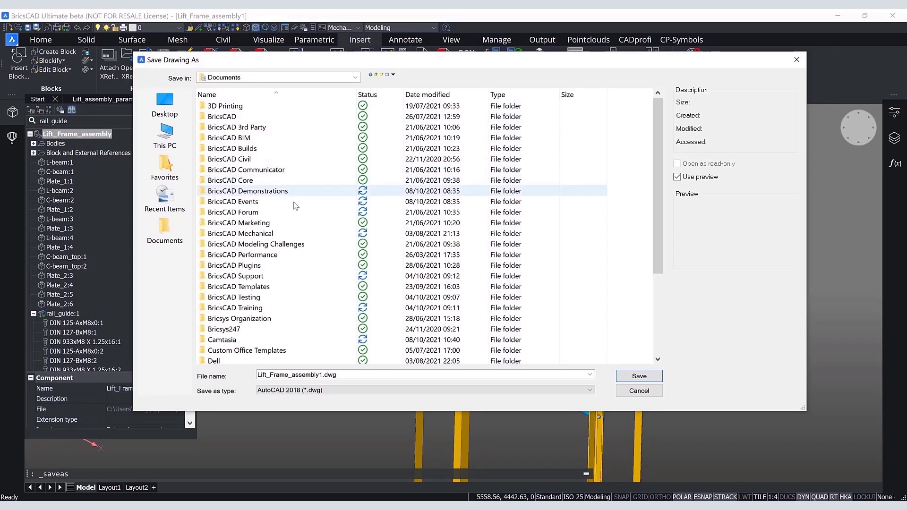
pyautogui.click(283, 201)
pyautogui.doubleClick(283, 201)
pyautogui.doubleClick(243, 106)
pyautogui.doubleClick(244, 108)
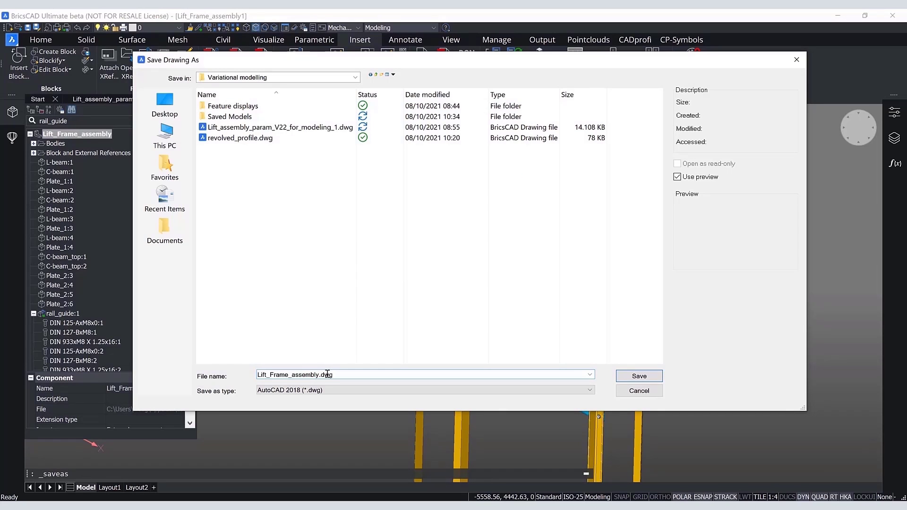
pyautogui.press('Return')
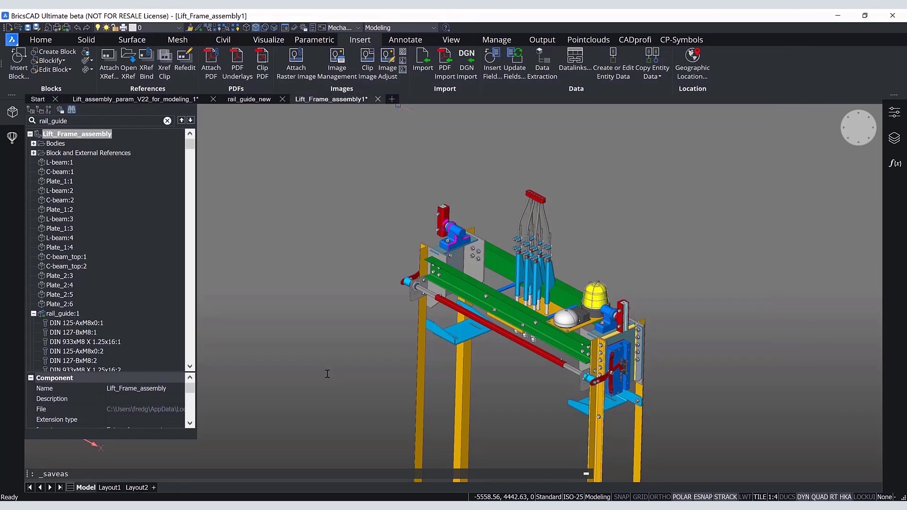
# Step: Switch to the Lift_assembly_param_V22_for_modeling_1 drawing and replace Lift_Frame_assembly:1 with Lift_Frame_assembly_new.dwg from the Variational modelling folder
pyautogui.click(173, 101)
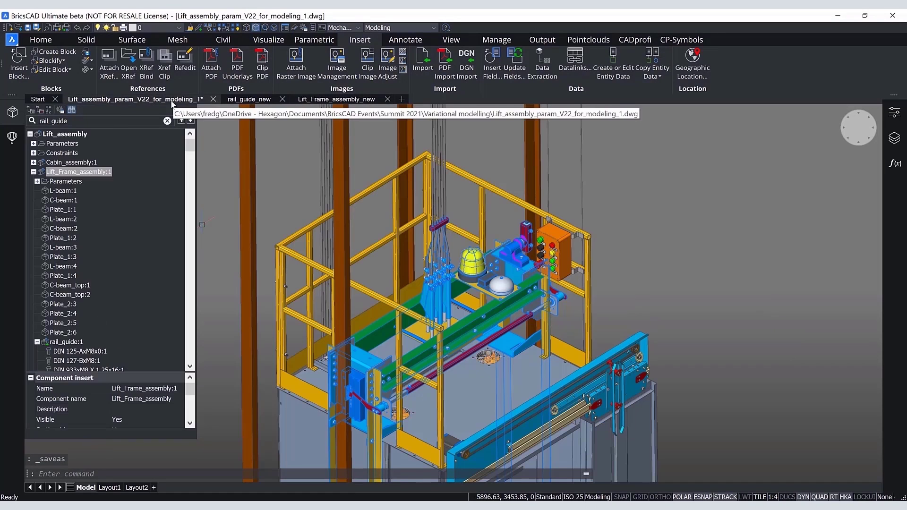
pyautogui.rightClick(76, 174)
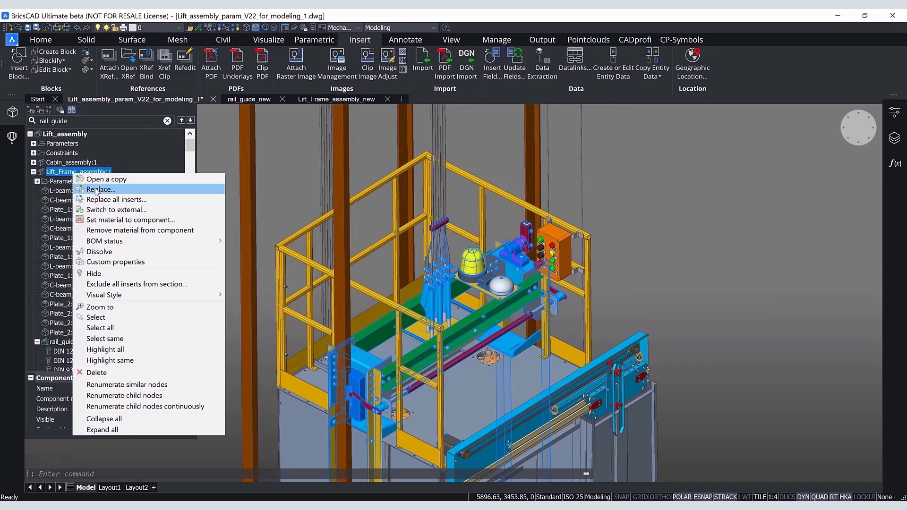
pyautogui.click(98, 189)
pyautogui.click(164, 135)
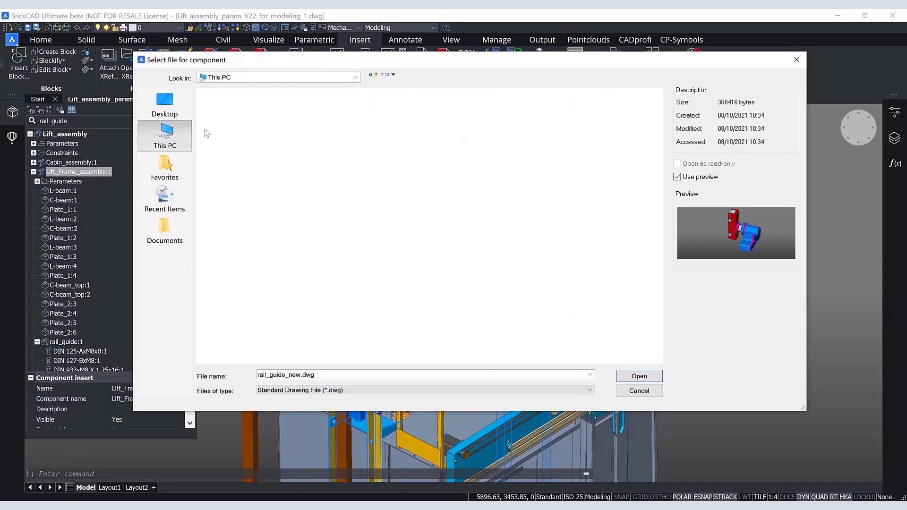
pyautogui.doubleClick(493, 117)
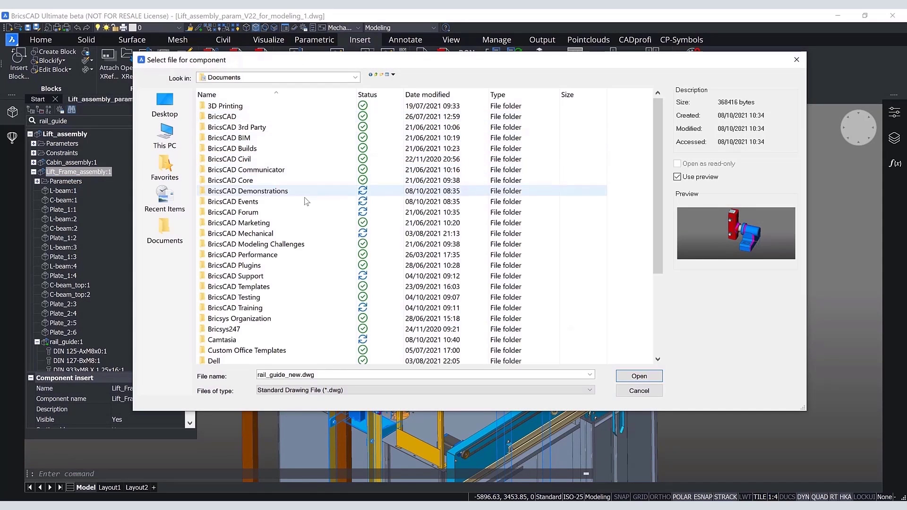
pyautogui.doubleClick(294, 188)
pyautogui.doubleClick(258, 108)
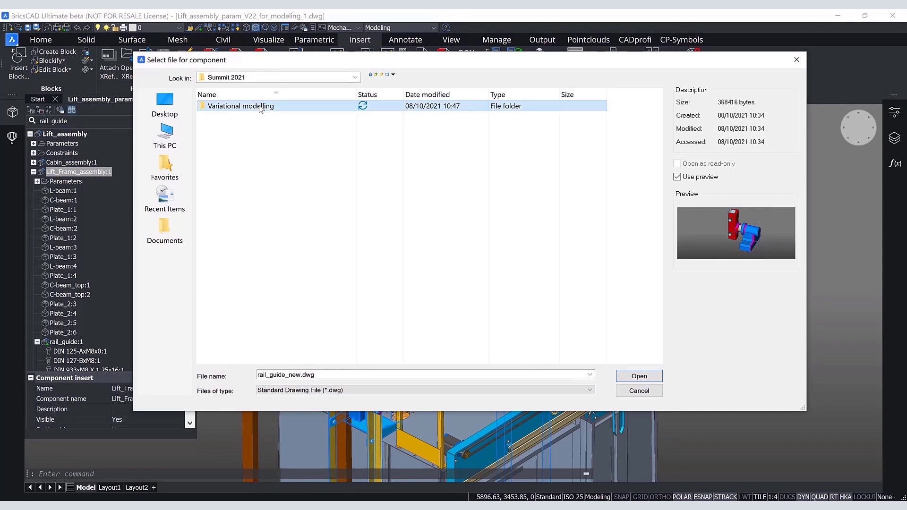
pyautogui.doubleClick(259, 105)
pyautogui.click(250, 140)
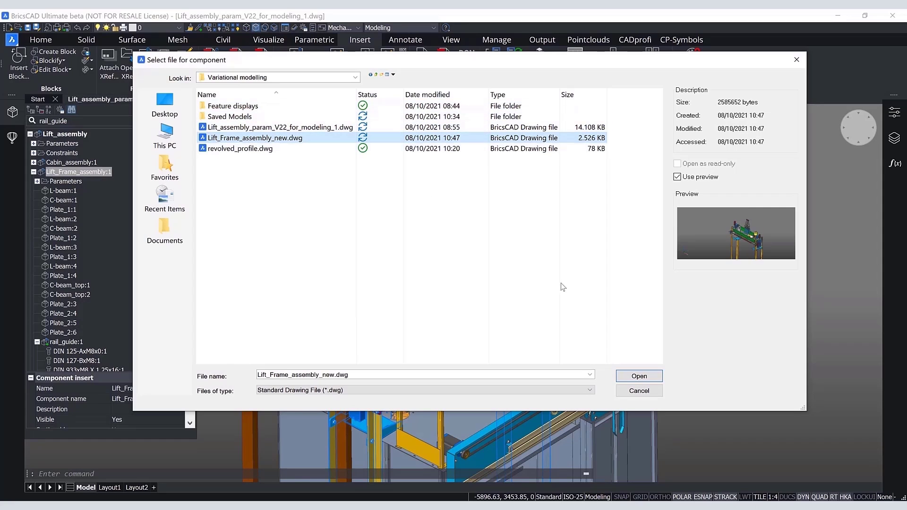
pyautogui.click(629, 375)
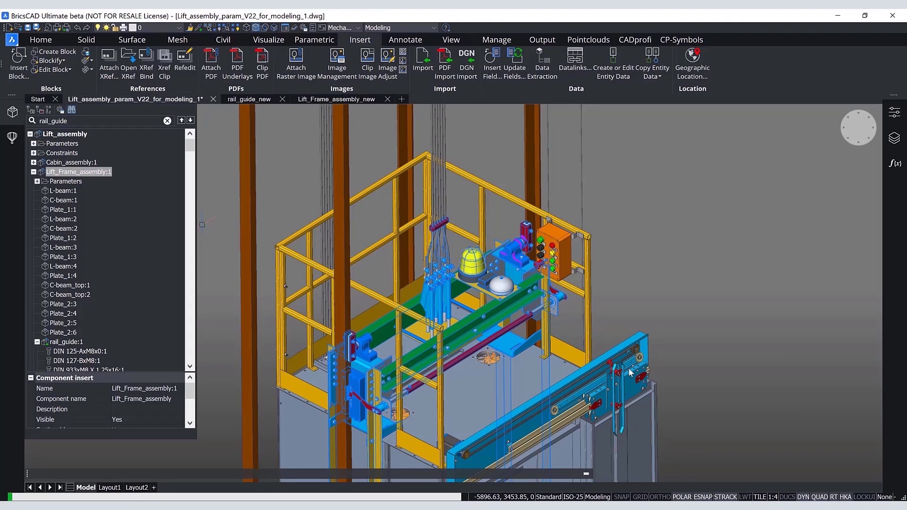
pyautogui.hotkey('ctrl', 'shift', 's')
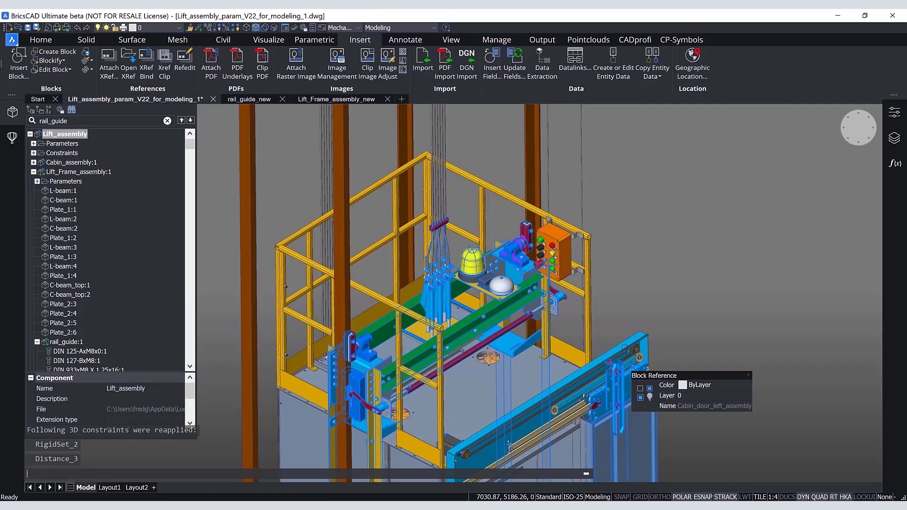
pyautogui.press('Escape')
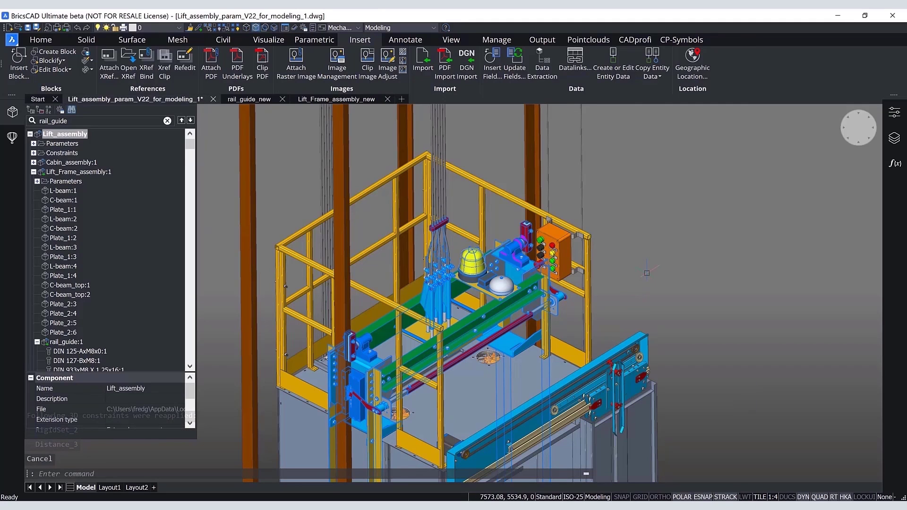
# Step: Inspect the rail guides at the upper and lower ends of the replaced lift frame in the lift assembly
pyautogui.press('Escape')
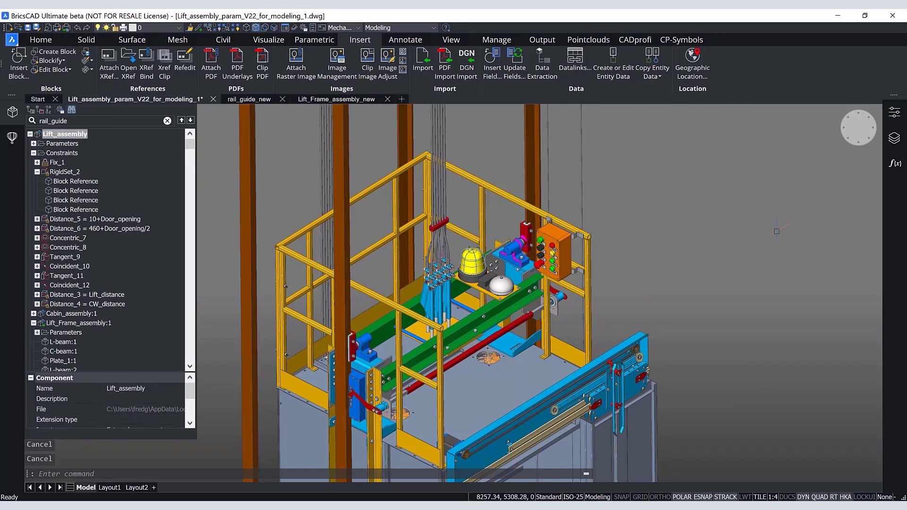
pyautogui.scroll(3, 539, 293)
pyautogui.scroll(5, 387, 318)
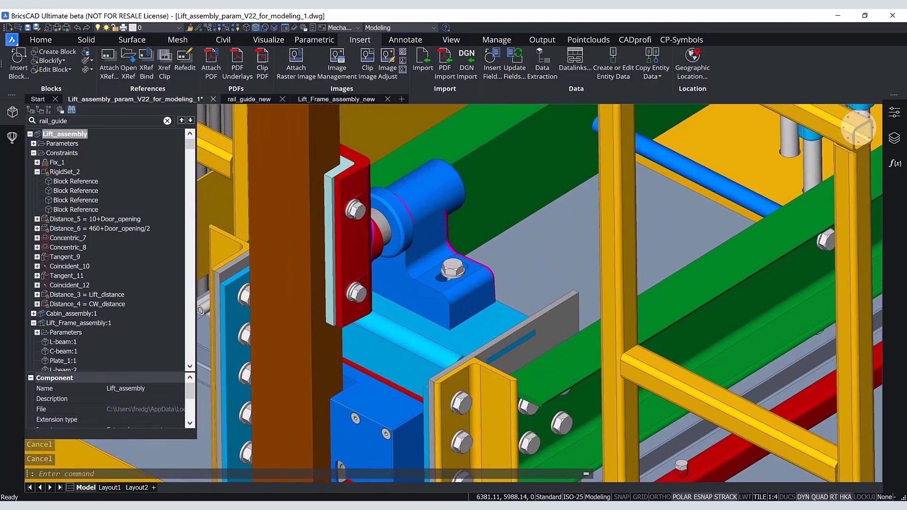
pyautogui.keyDown('shift'); pyautogui.moveTo(387, 319); pyautogui.dragTo(350, 312, button='middle'); pyautogui.keyUp('shift')
pyautogui.scroll(-6, 538, 293)
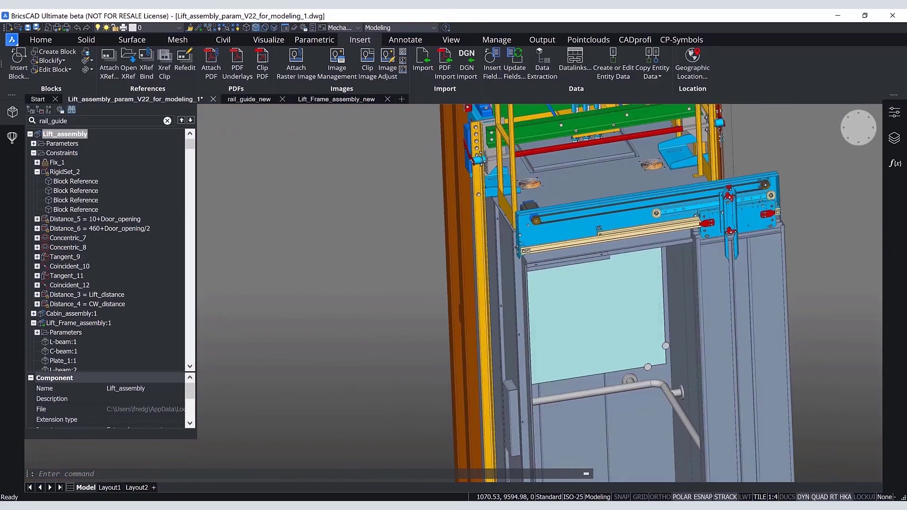
pyautogui.keyDown('shift'); pyautogui.moveTo(538, 292); pyautogui.dragTo(538, 213, button='middle'); pyautogui.keyUp('shift')
pyautogui.scroll(8, 491, 300)
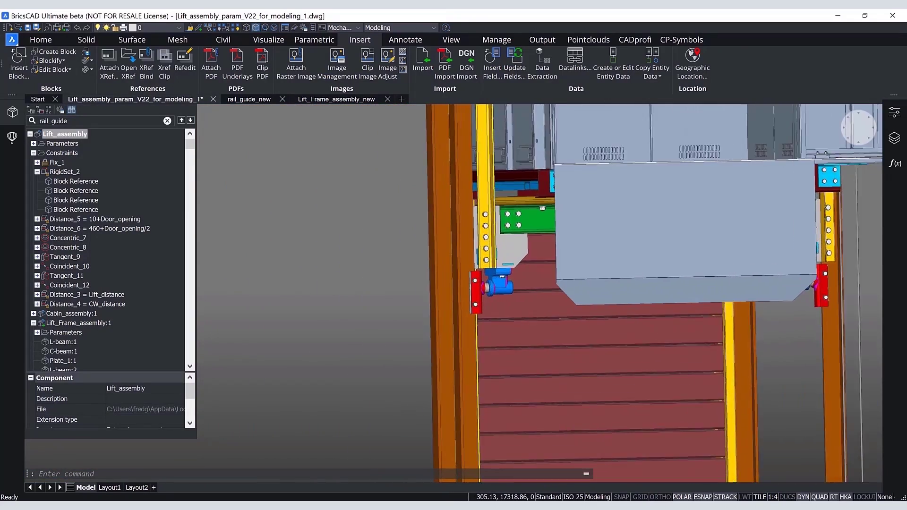
pyautogui.keyDown('shift'); pyautogui.moveTo(539, 292); pyautogui.dragTo(685, 299, button='middle'); pyautogui.keyUp('shift')
pyautogui.scroll(-8, 776, 232)
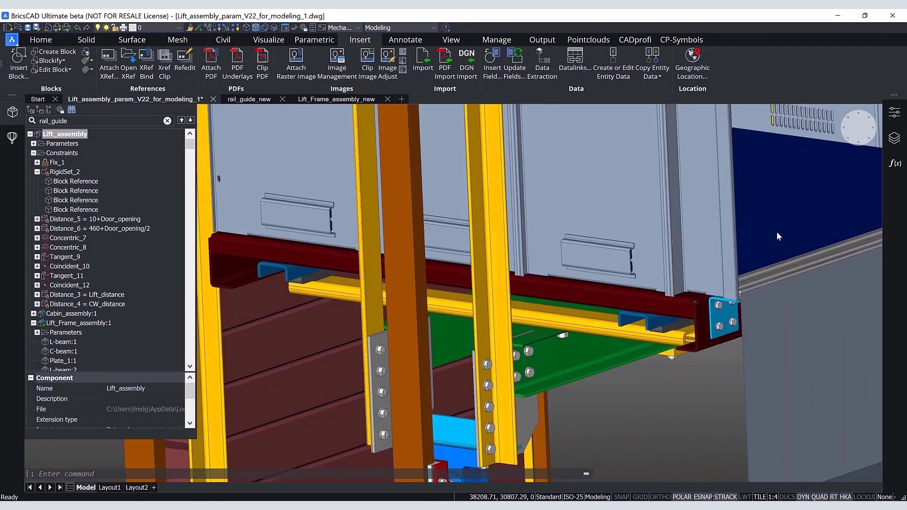
pyautogui.scroll(-5, 776, 236)
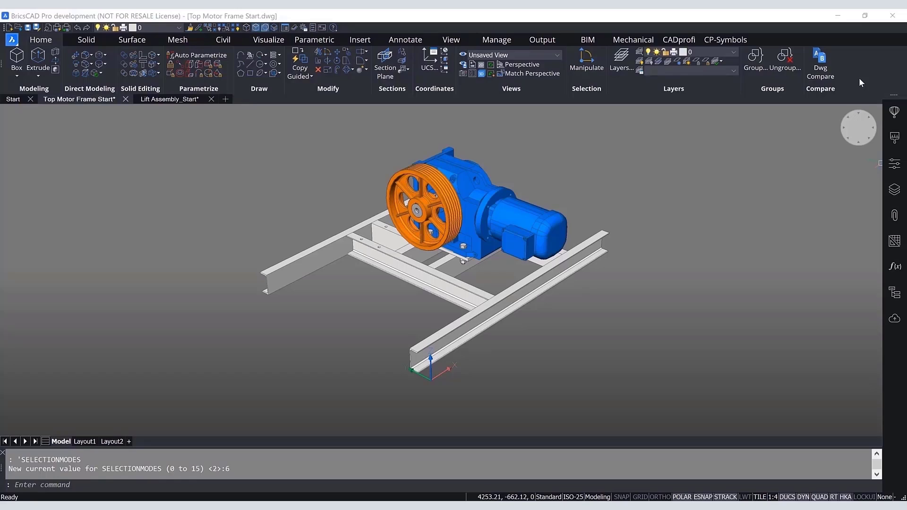
# Step: Hide the motor and pulley unit in the Top Motor Frame Start drawing, leaving only the steel frame
pyautogui.keyDown('shift'); pyautogui.moveTo(510, 264); pyautogui.dragTo(293, 279, button='middle'); pyautogui.keyUp('shift')
pyautogui.moveTo(542, 249)
pyautogui.click(552, 269)
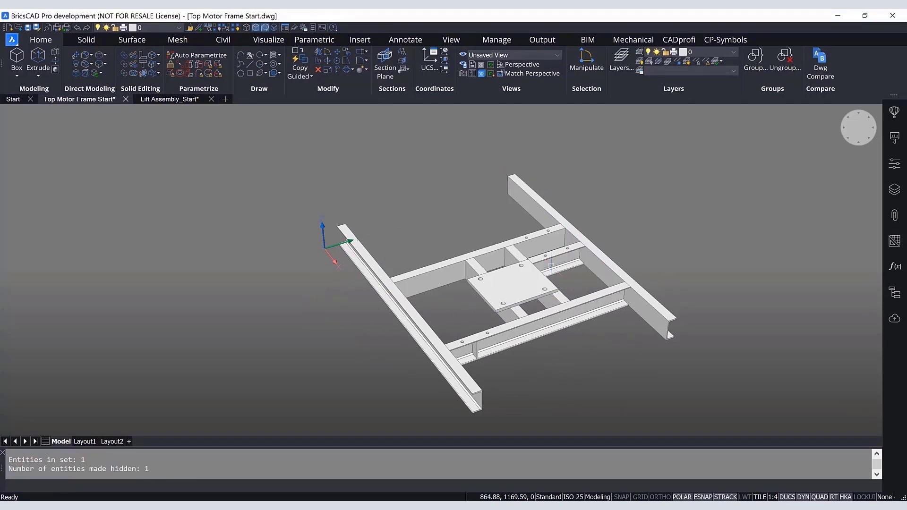
pyautogui.scroll(5, 568, 360)
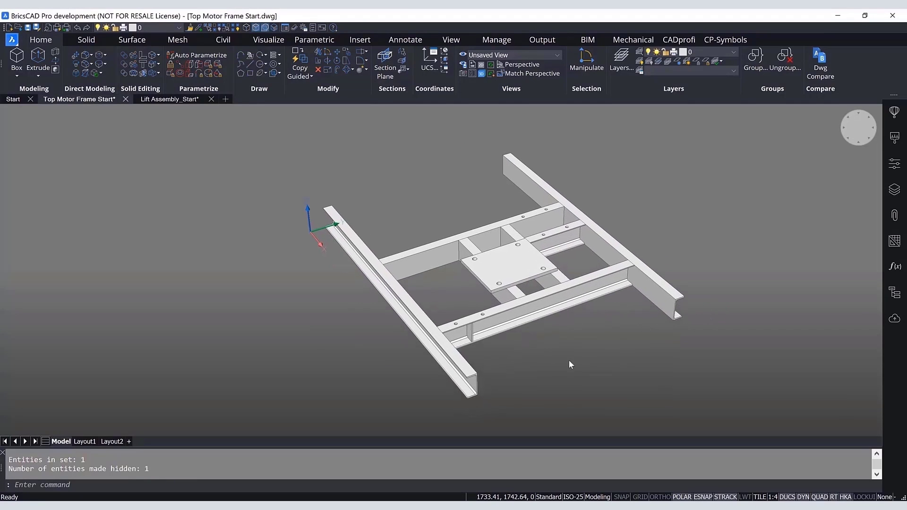
# Step: Draw a rectangle around the front beam's two holes, starting 74 mm from the beam's end, 203 mm long and spanning the flange width
pyautogui.scroll(5, 537, 372)
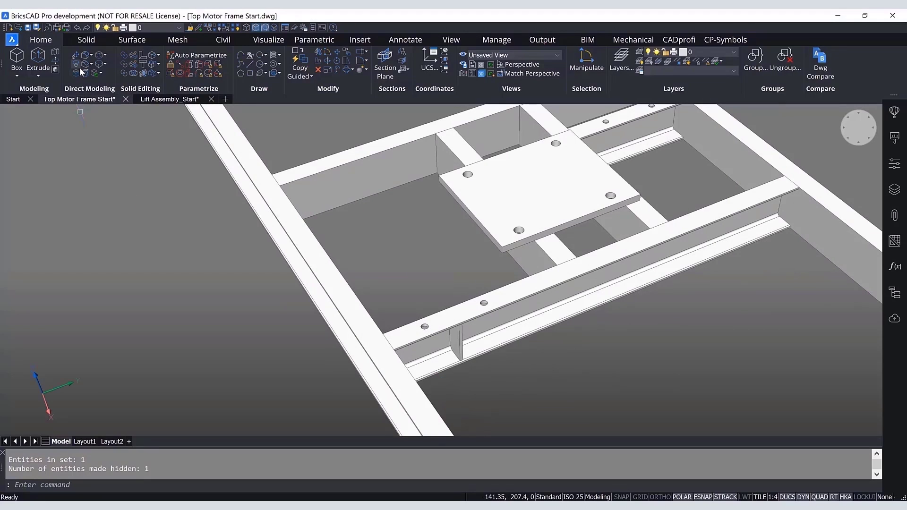
pyautogui.click(250, 73)
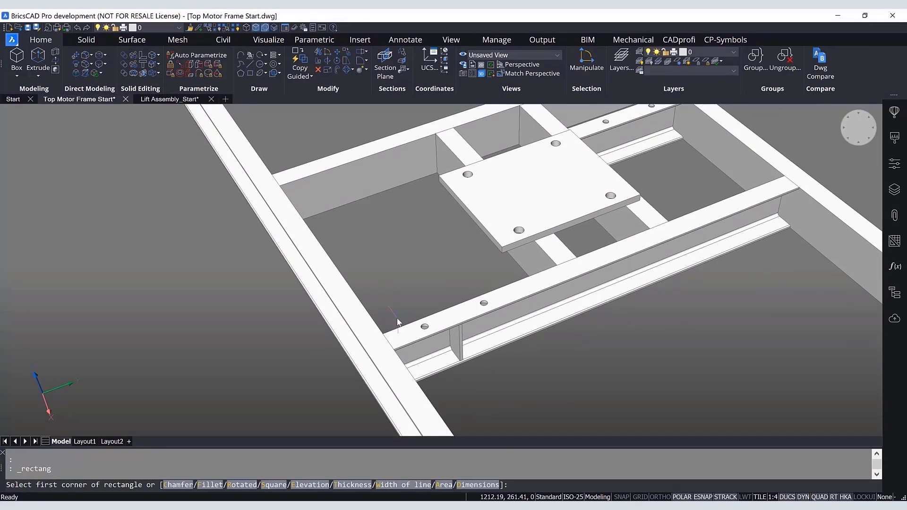
pyautogui.scroll(8, 396, 318)
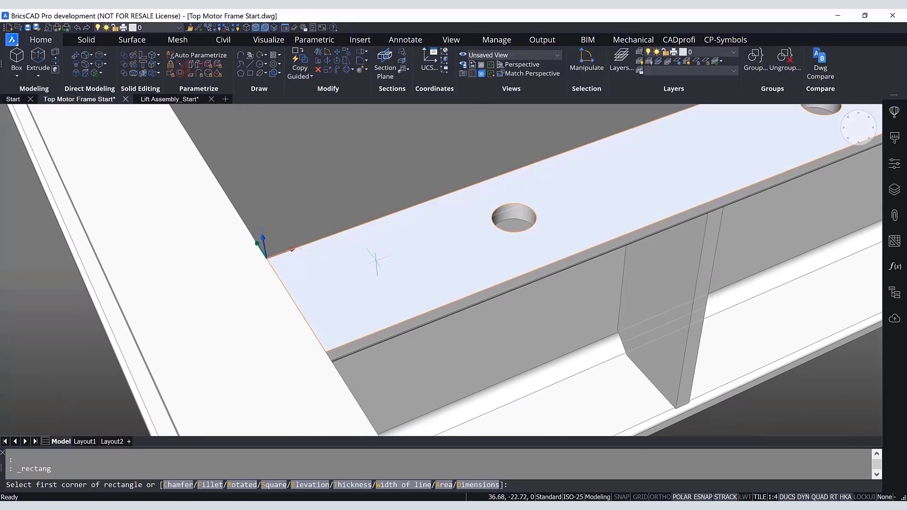
pyautogui.write('_TK')
pyautogui.press('Return')
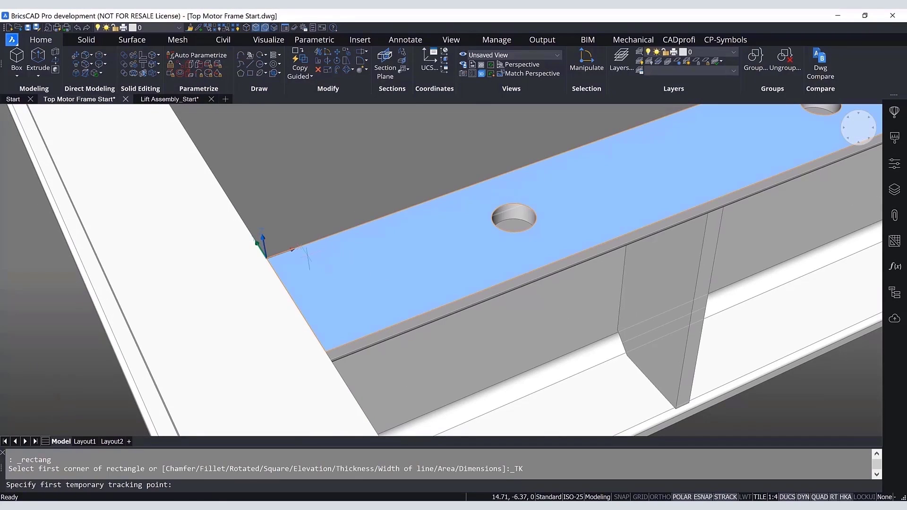
pyautogui.click(285, 257)
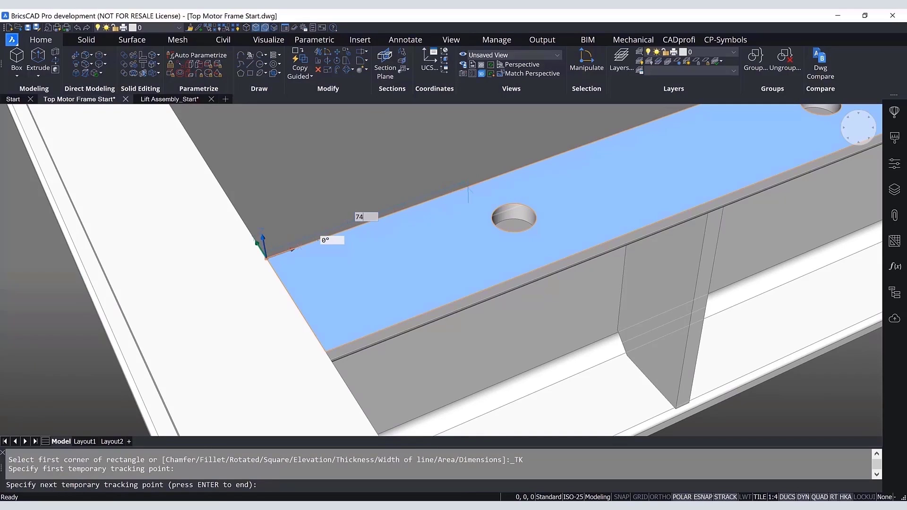
pyautogui.click(468, 189)
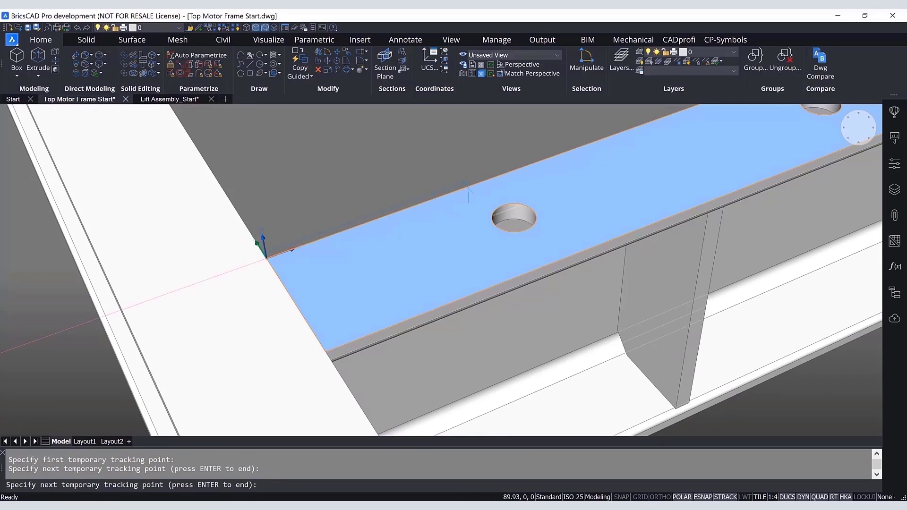
pyautogui.press('Return')
pyautogui.scroll(3, 526, 263)
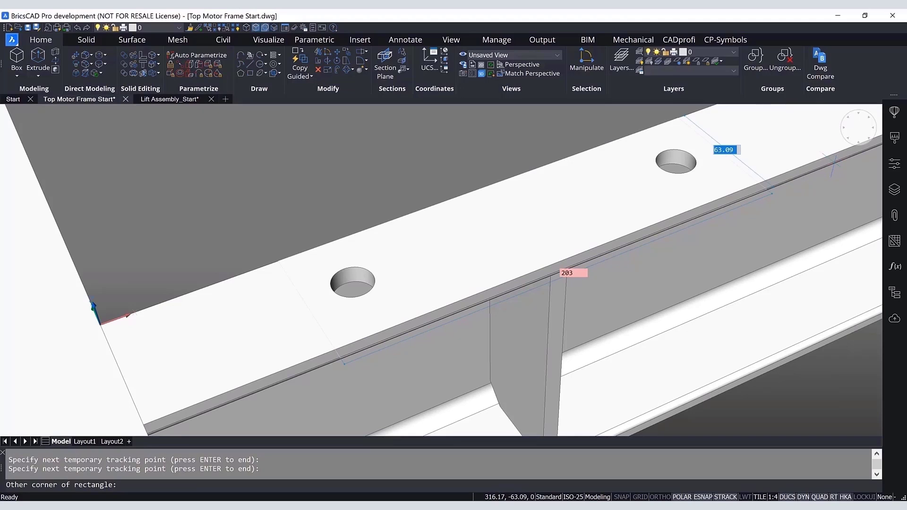
pyautogui.click(834, 162)
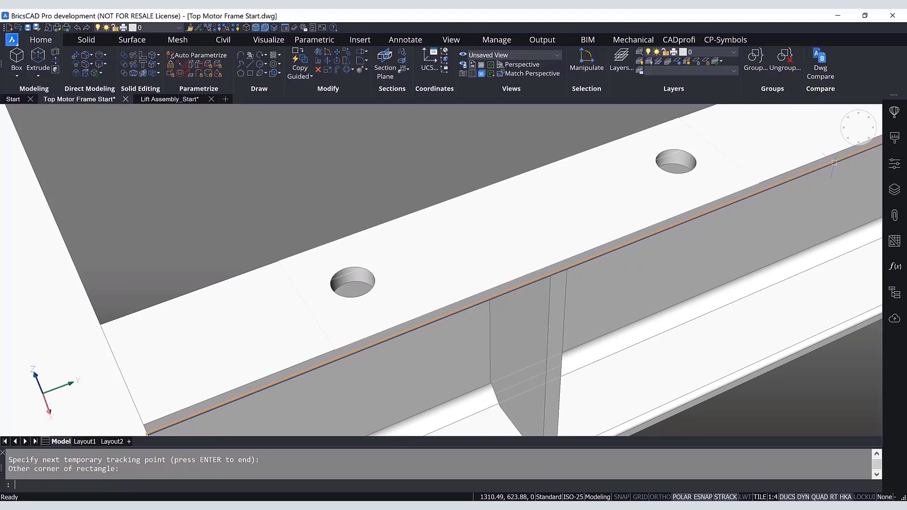
# Step: Extrude the holed boundary on the beam's top flange upward as a separate new solid using the Create option
pyautogui.moveTo(623, 176)
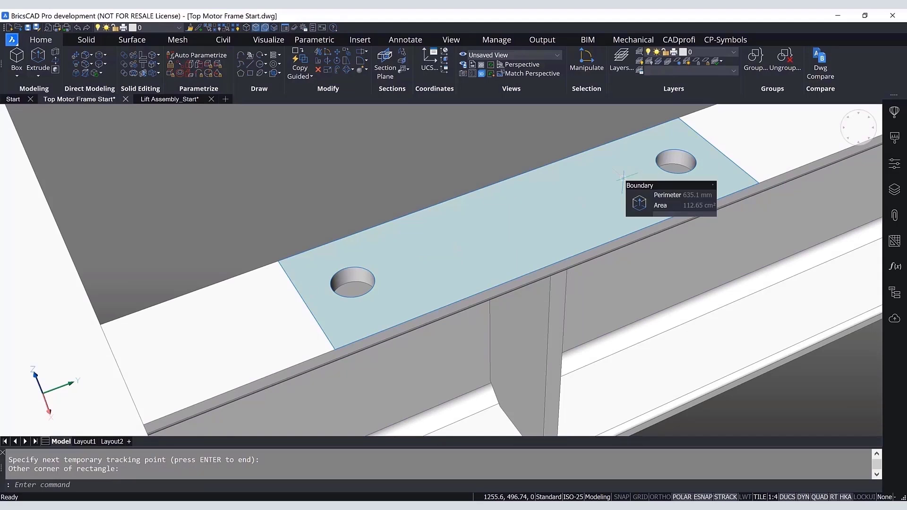
pyautogui.click(637, 203)
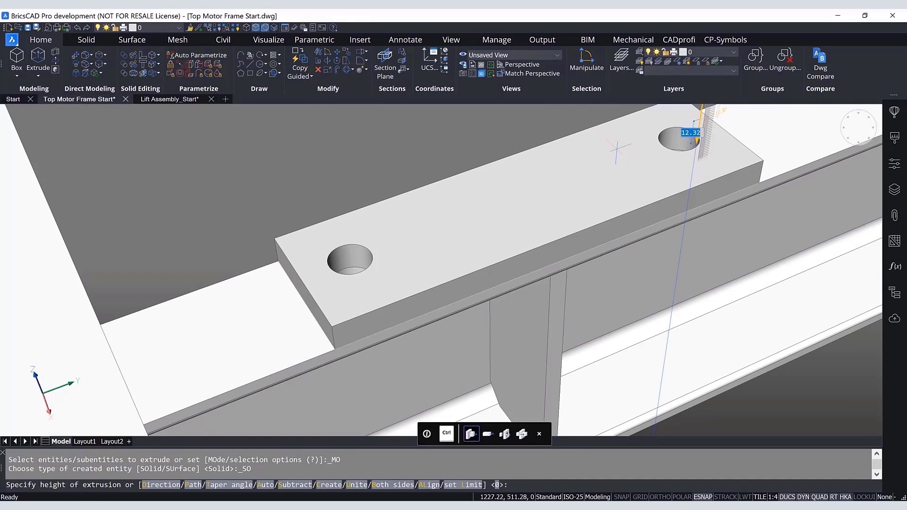
pyautogui.press('ctrl')
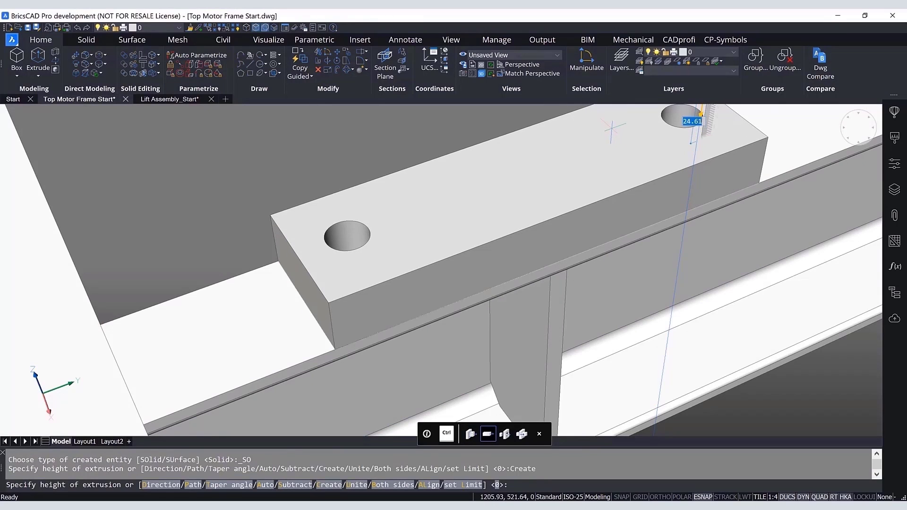
pyautogui.press('Return')
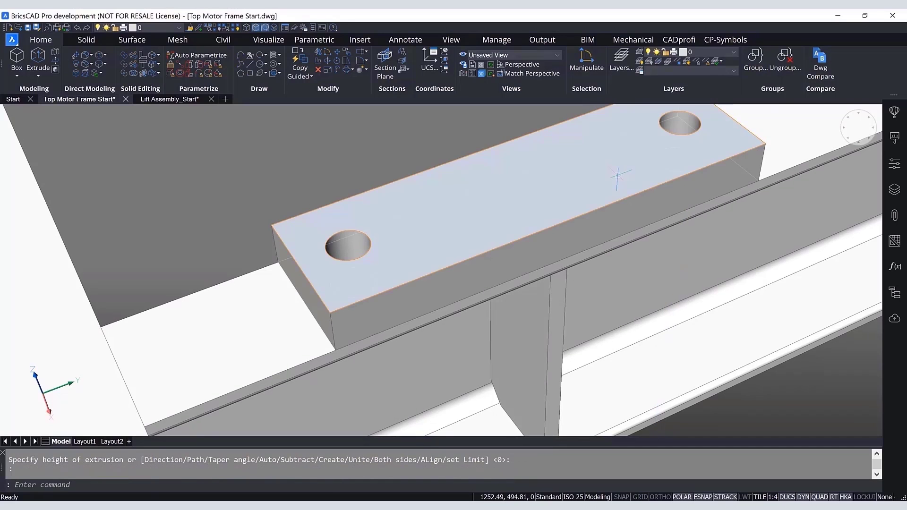
pyautogui.scroll(-5, 579, 237)
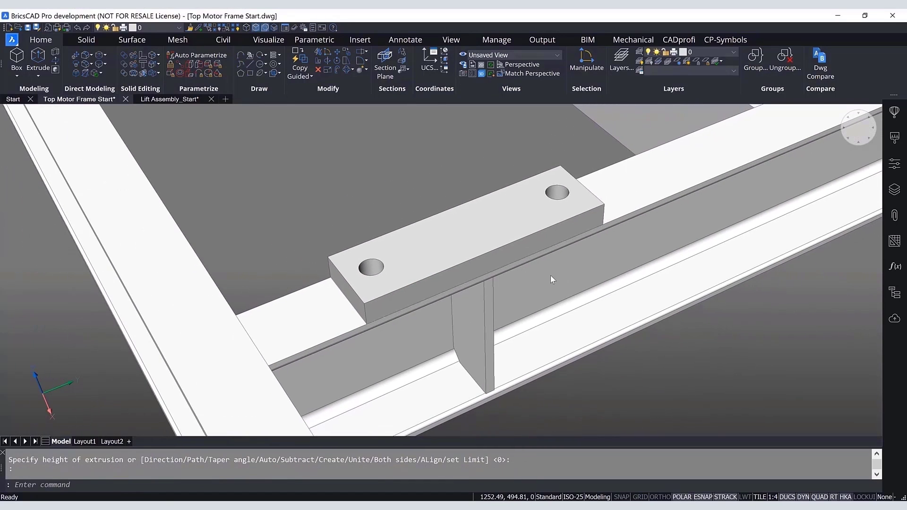
pyautogui.scroll(-3, 491, 265)
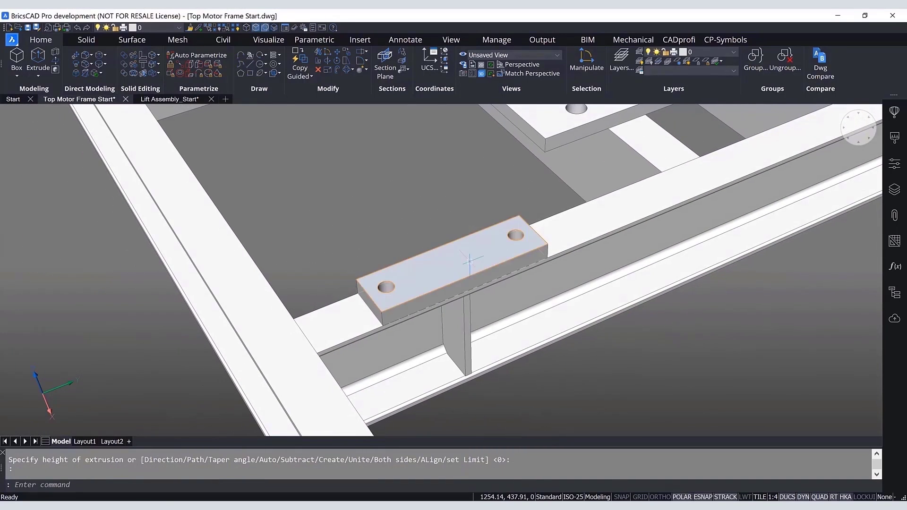
# Step: Copy the drilled block with COPYGUIDED3D onto the hole pair of the short inner beam
pyautogui.click(469, 260)
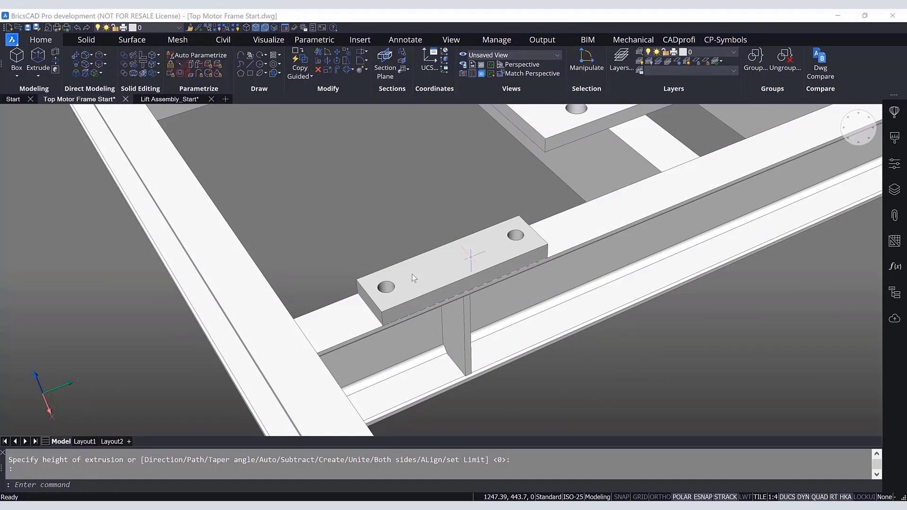
pyautogui.keyDown('shift'); pyautogui.moveTo(625, 337); pyautogui.dragTo(538, 344, button='middle'); pyautogui.keyUp('shift')
pyautogui.press('Escape')
pyautogui.write('COPYGUIDED')
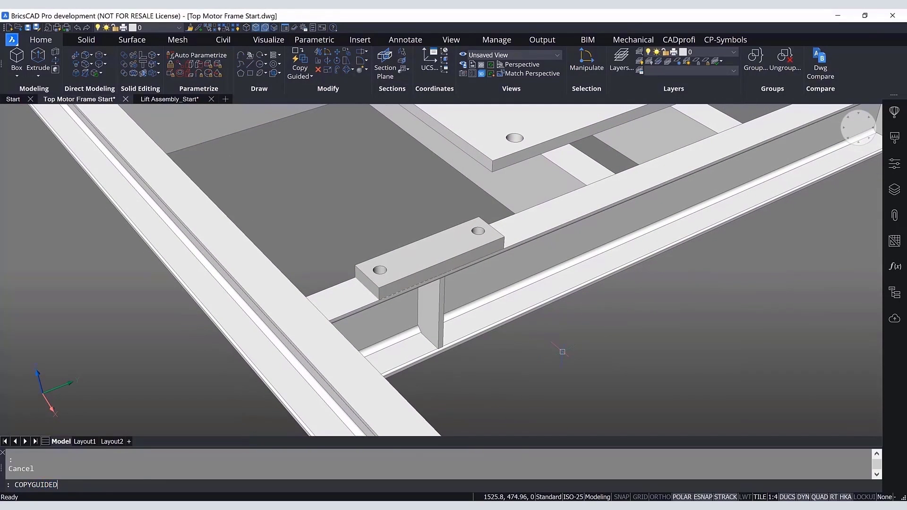
pyautogui.write('3D')
pyautogui.press('Return')
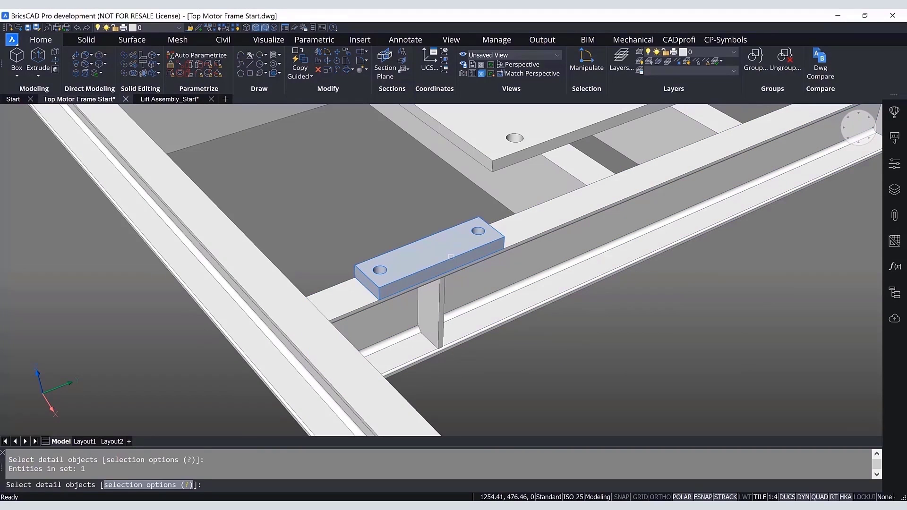
pyautogui.press('Return')
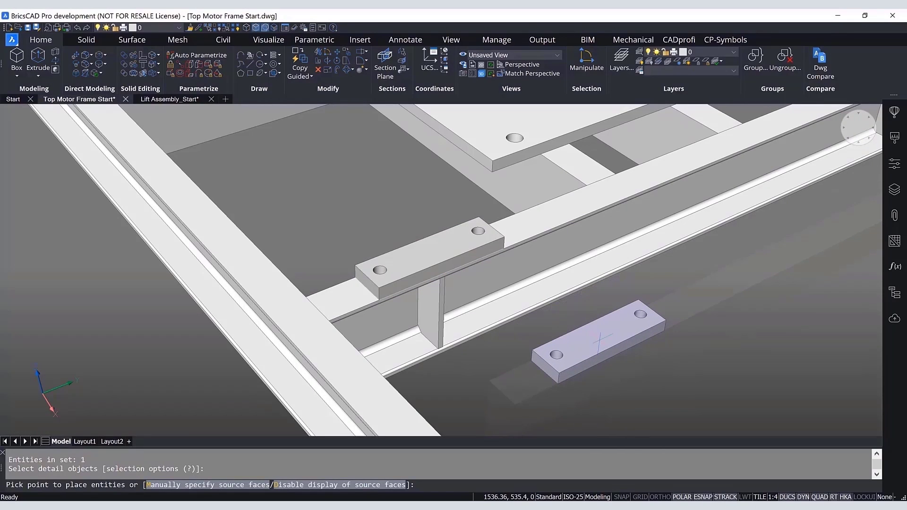
pyautogui.scroll(-4, 589, 340)
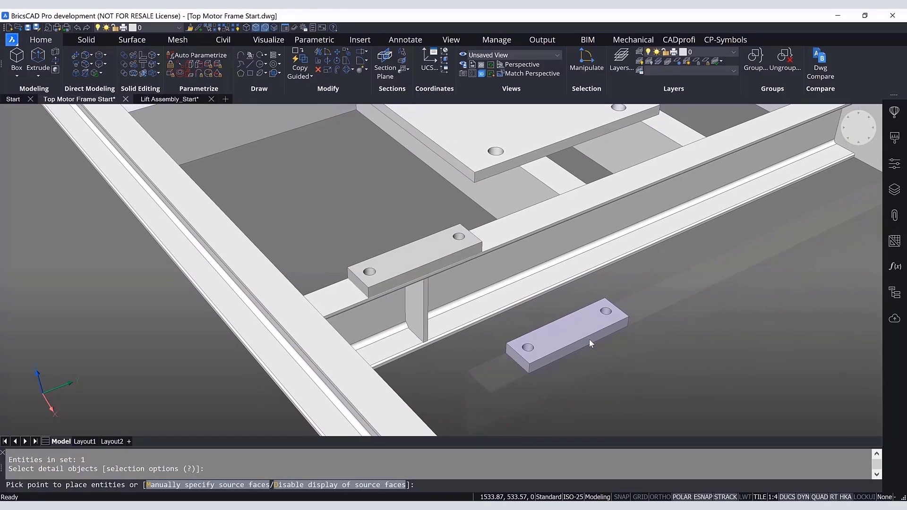
pyautogui.scroll(-3, 589, 340)
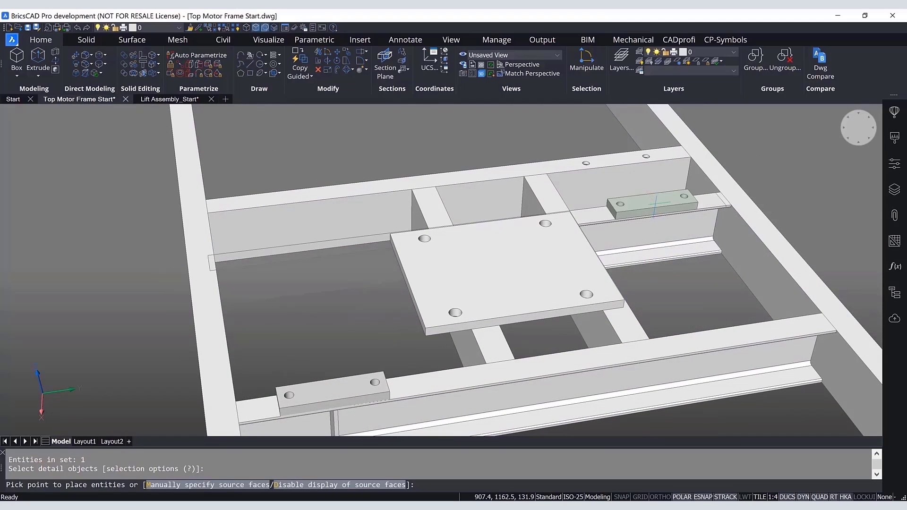
pyautogui.click(657, 205)
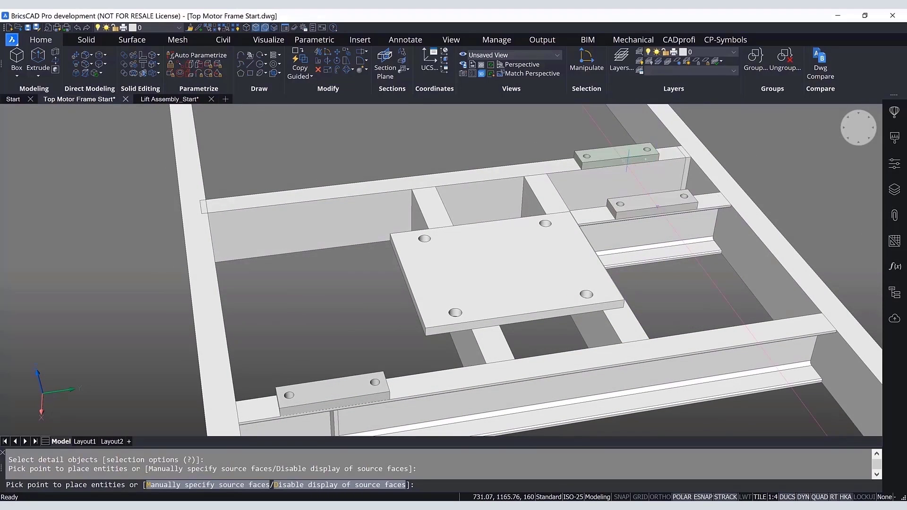
# Step: Place another copy of the drilled block over the rear beam's hole pair and end the guided copy
pyautogui.click(626, 152)
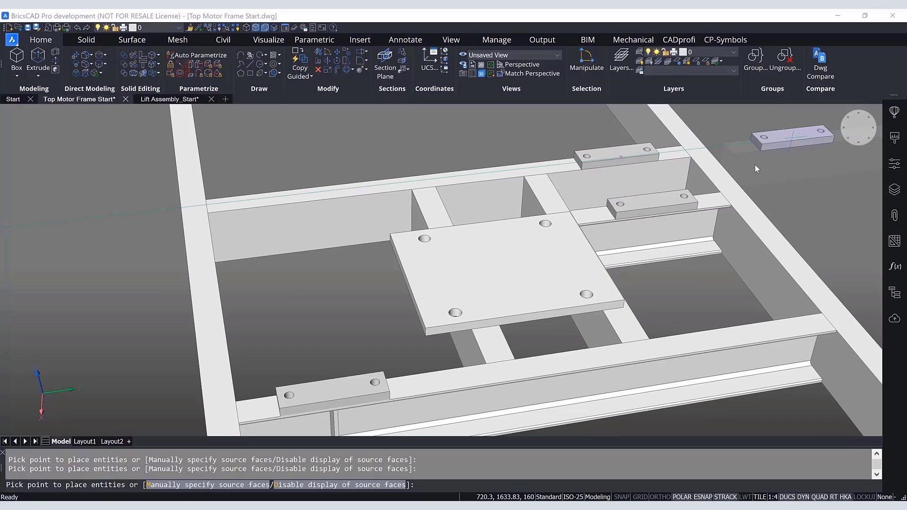
pyautogui.moveTo(754, 166); pyautogui.dragTo(685, 274, button='middle')
pyautogui.press('Escape')
# Step: Start COPYGUIDED3D and select the stiffener plate beneath the front beam's drilled block as the detail object
pyautogui.scroll(5, 529, 266)
pyautogui.scroll(-10, 516, 263)
pyautogui.keyDown('shift'); pyautogui.moveTo(475, 207); pyautogui.dragTo(520, 207, button='middle'); pyautogui.keyUp('shift')
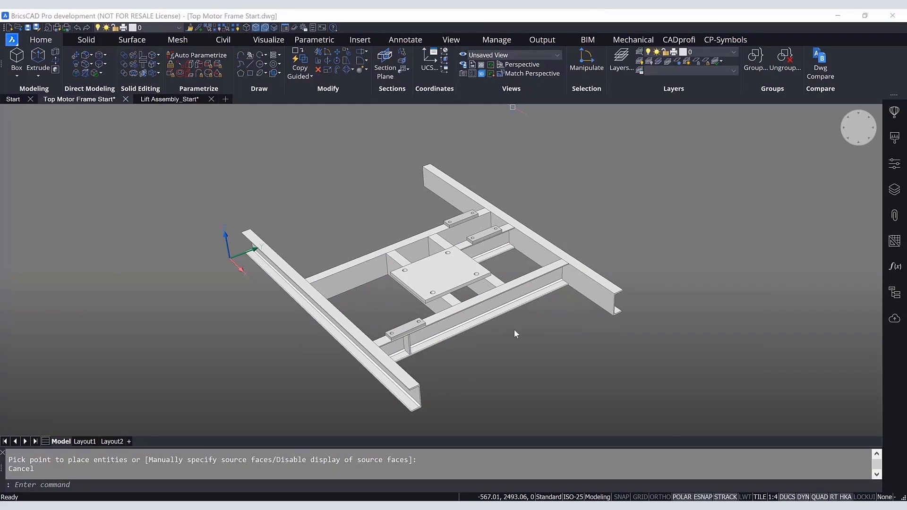
pyautogui.moveTo(537, 354); pyautogui.dragTo(576, 293, button='middle')
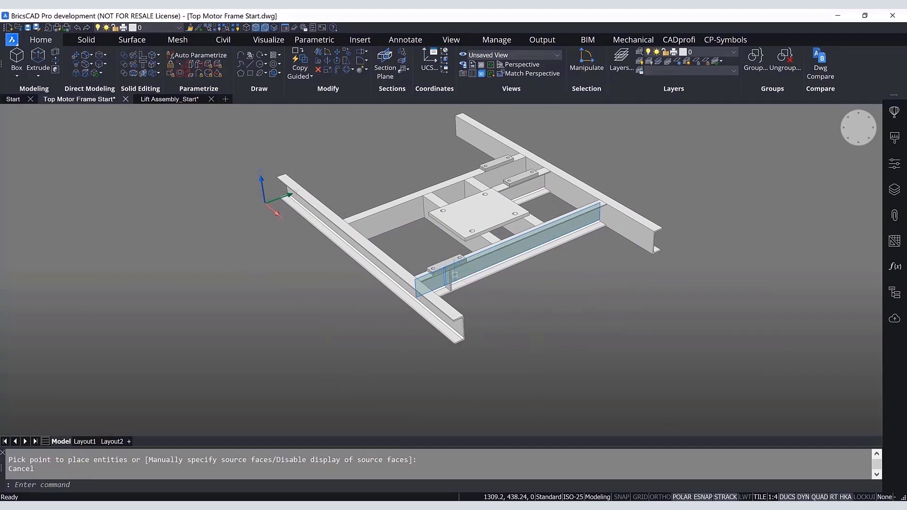
pyautogui.scroll(2, 454, 274)
pyautogui.scroll(3, 484, 340)
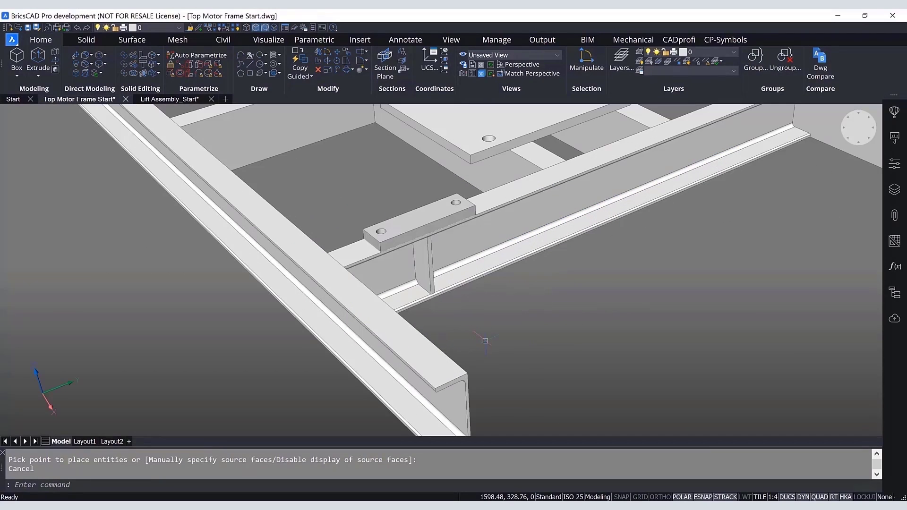
pyautogui.click(265, 30)
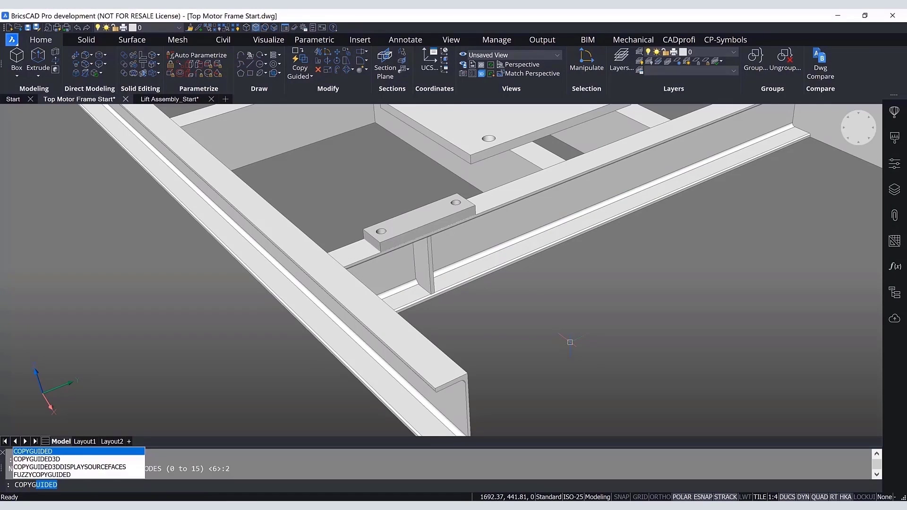
pyautogui.press('Down')
pyautogui.press('Return')
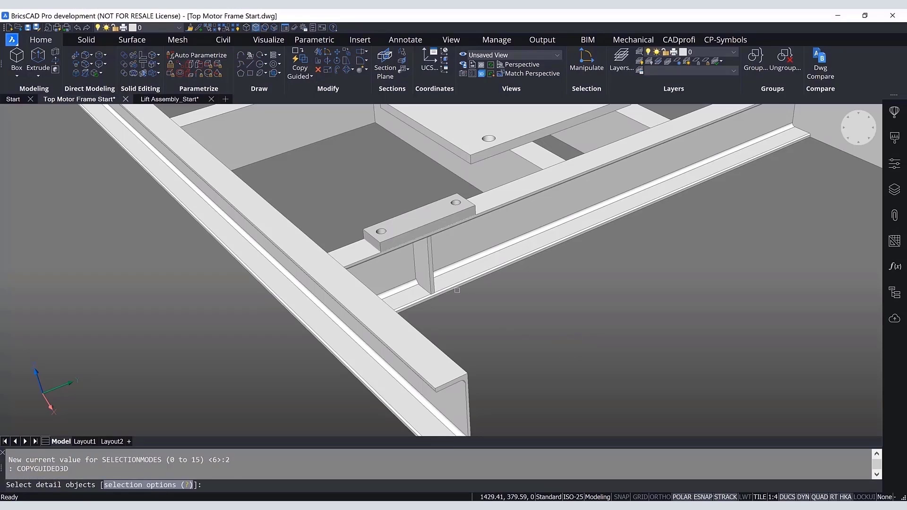
pyautogui.press('Return')
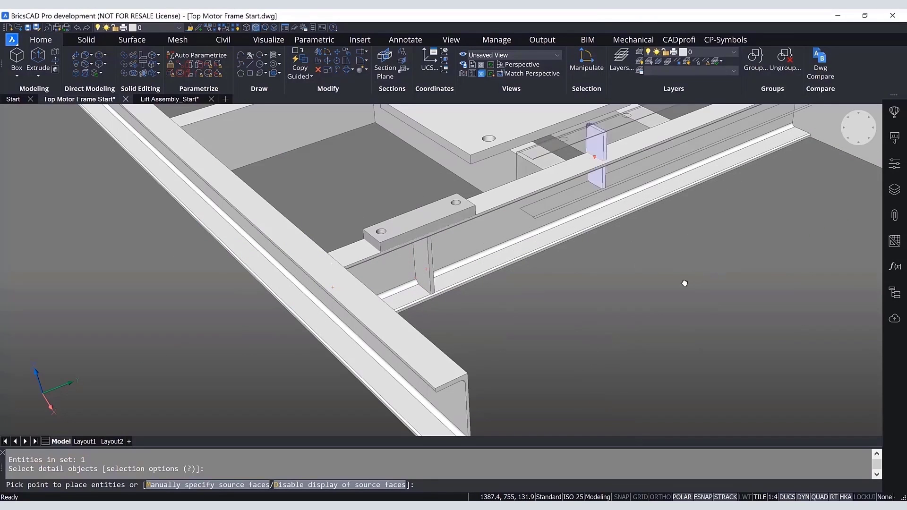
# Step: Manually specify the front beam's web and flange faces around the stiffener as source faces for the guided copy
pyautogui.moveTo(683, 284); pyautogui.dragTo(501, 436, button='middle')
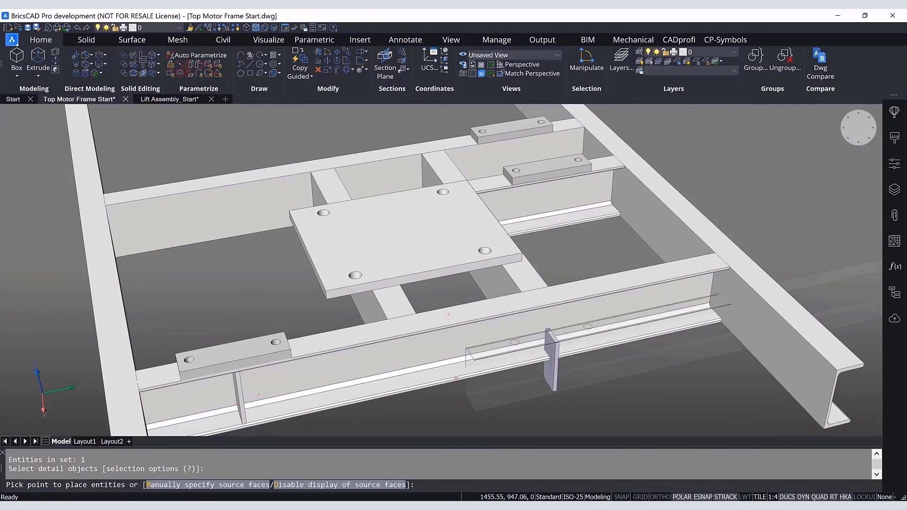
pyautogui.moveTo(586, 344); pyautogui.dragTo(670, 229, button='middle')
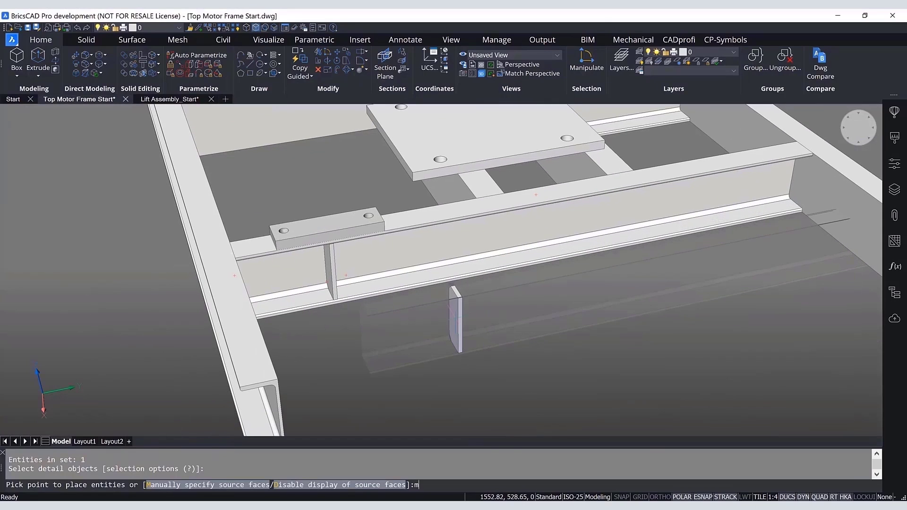
pyautogui.press('Return')
pyautogui.keyDown('shift'); pyautogui.moveTo(446, 305); pyautogui.dragTo(401, 223, button='middle'); pyautogui.keyUp('shift')
pyautogui.scroll(5, 401, 226)
pyautogui.keyDown('shift'); pyautogui.moveTo(462, 260); pyautogui.dragTo(461, 232, button='middle'); pyautogui.keyUp('shift')
pyautogui.click(462, 231)
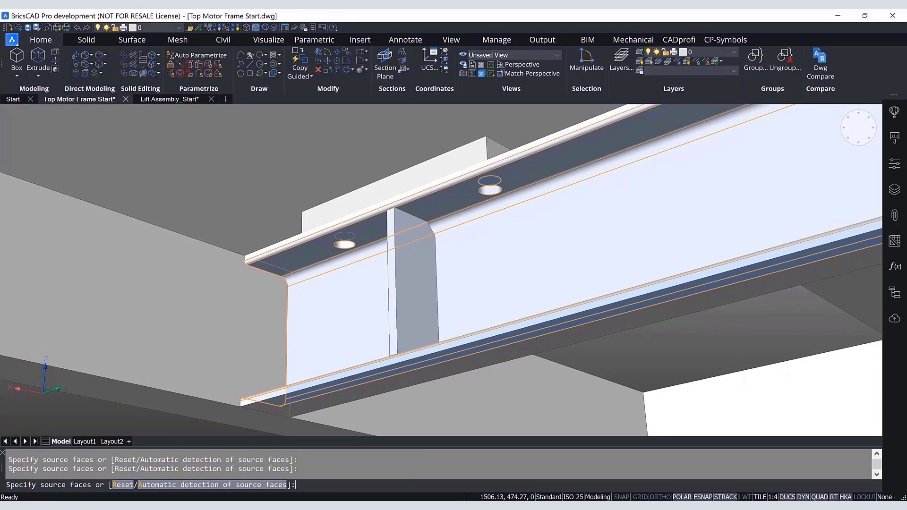
pyautogui.press('Return')
# Step: Place the stiffener copy beneath the drilled block on the short inner beam and end the guided copy
pyautogui.scroll(-5, 479, 288)
pyautogui.keyDown('shift'); pyautogui.moveTo(480, 289); pyautogui.dragTo(484, 310, button='middle'); pyautogui.keyUp('shift')
pyautogui.scroll(3, 578, 305)
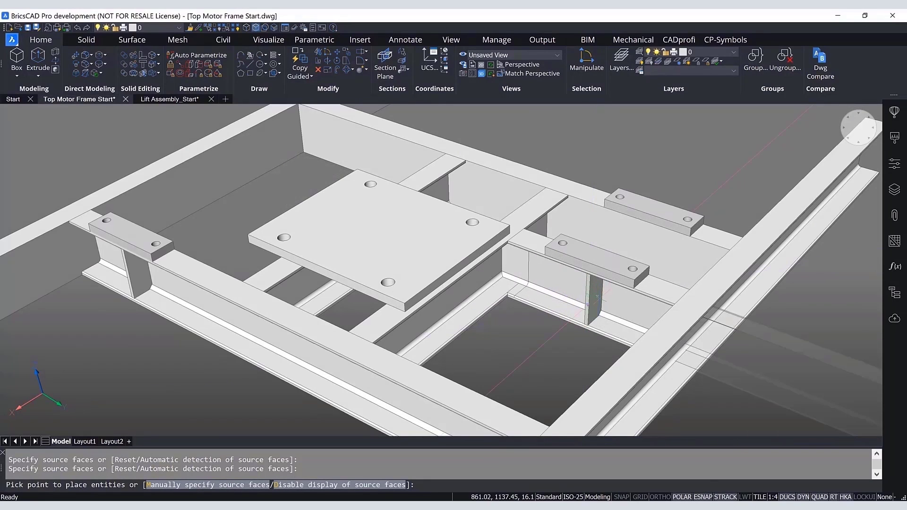
pyautogui.click(597, 296)
pyautogui.keyDown('shift'); pyautogui.moveTo(684, 196); pyautogui.dragTo(486, 352, button='middle'); pyautogui.keyUp('shift')
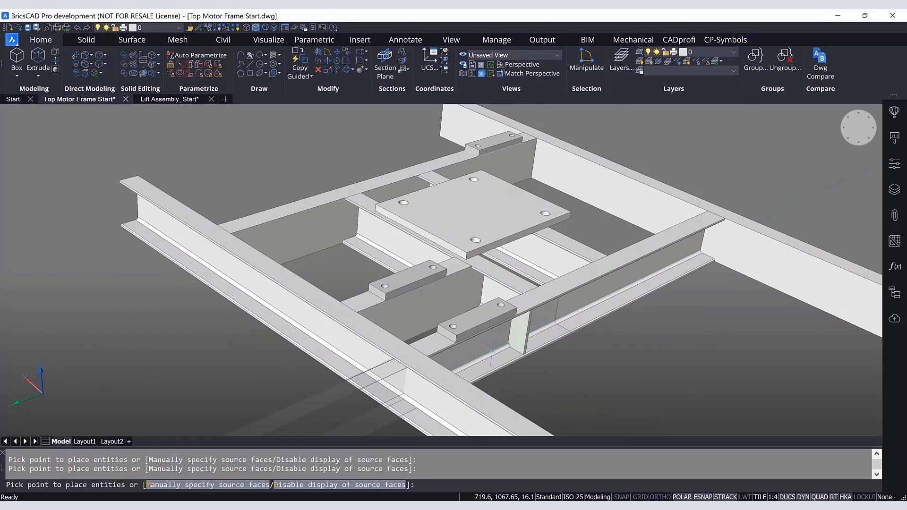
pyautogui.keyDown('shift'); pyautogui.moveTo(585, 378); pyautogui.dragTo(775, 262, button='middle'); pyautogui.keyUp('shift')
pyautogui.keyDown('shift'); pyautogui.moveTo(514, 360); pyautogui.dragTo(586, 191, button='middle'); pyautogui.keyUp('shift')
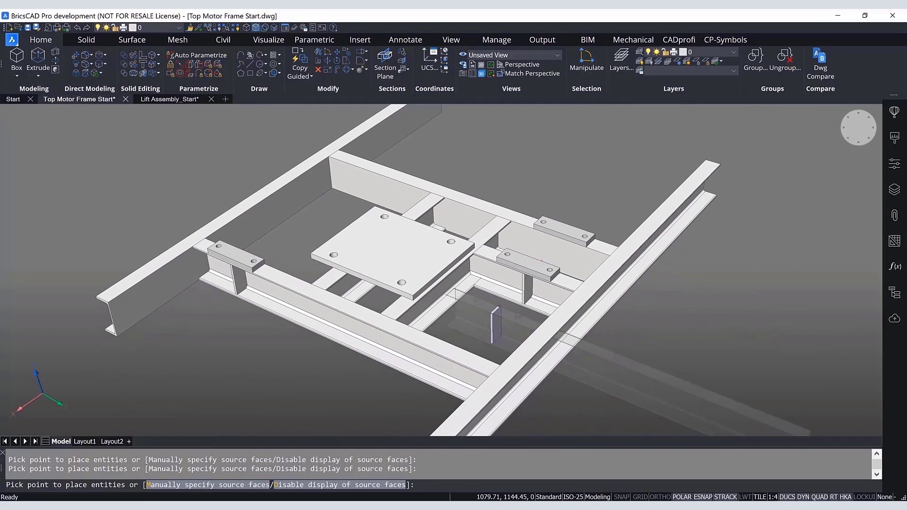
pyautogui.scroll(6, 586, 191)
pyautogui.press('Escape')
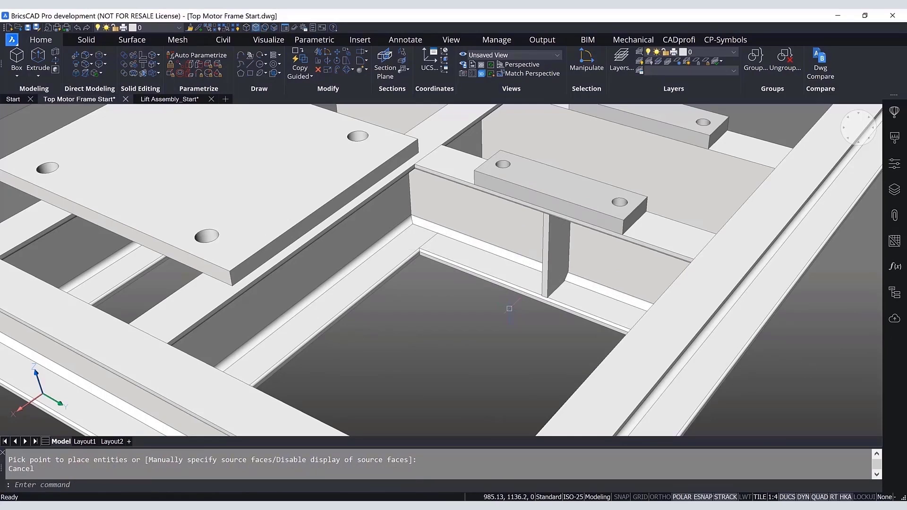
# Step: Unisolate the hidden motor and pulley components and inspect the stiffener beneath the bearing block
pyautogui.keyDown('shift'); pyautogui.moveTo(508, 329); pyautogui.dragTo(662, 352, button='middle'); pyautogui.keyUp('shift')
pyautogui.scroll(-10, 660, 351)
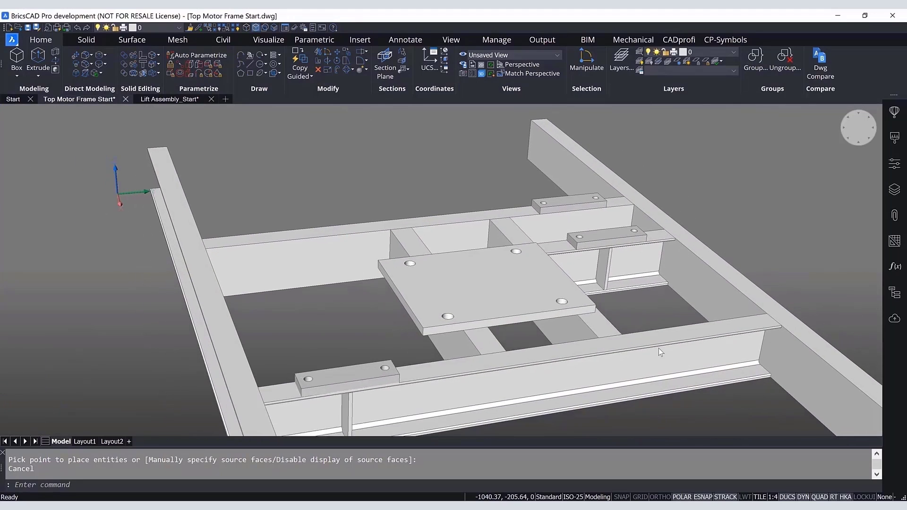
pyautogui.scroll(-4, 659, 349)
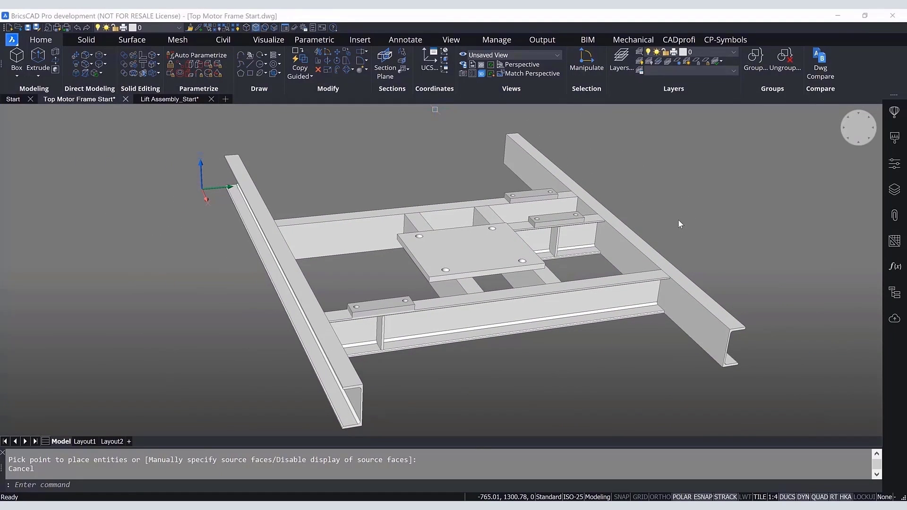
pyautogui.keyDown('shift'); pyautogui.moveTo(678, 221); pyautogui.dragTo(607, 213, button='middle'); pyautogui.keyUp('shift')
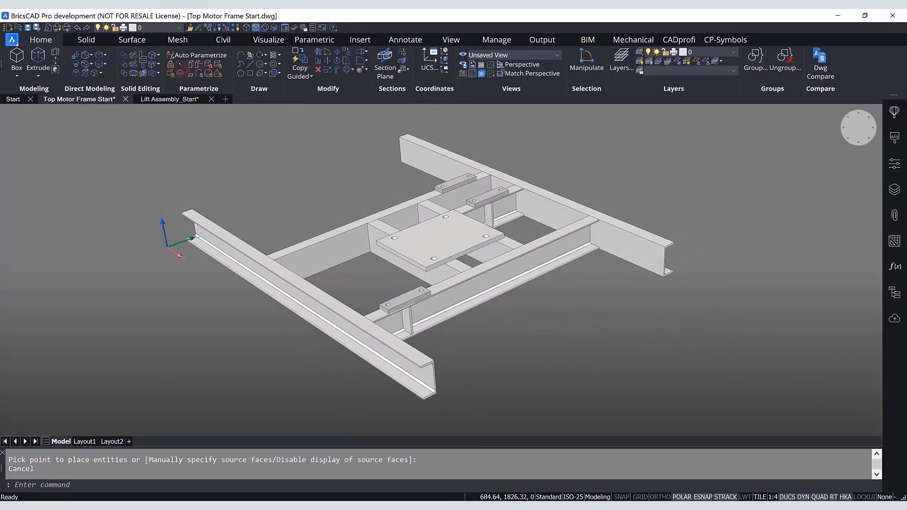
pyautogui.click(235, 27)
pyautogui.keyDown('shift'); pyautogui.moveTo(530, 365); pyautogui.dragTo(373, 252, button='middle'); pyautogui.keyUp('shift')
pyautogui.scroll(10, 373, 252)
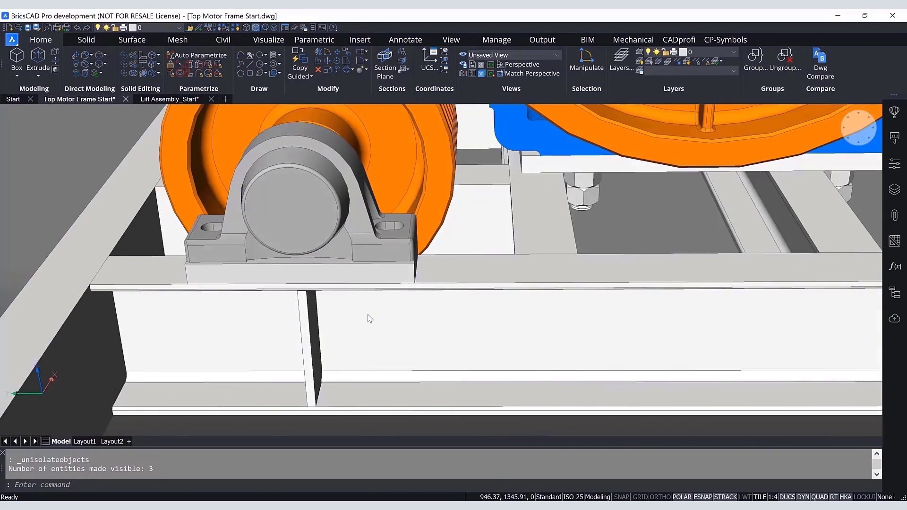
pyautogui.moveTo(368, 315)
pyautogui.keyDown('shift'); pyautogui.mouseDown(button='middle')
pyautogui.moveTo(371, 336)
pyautogui.moveTo(401, 340)
pyautogui.mouseUp(button='middle'); pyautogui.keyUp('shift')
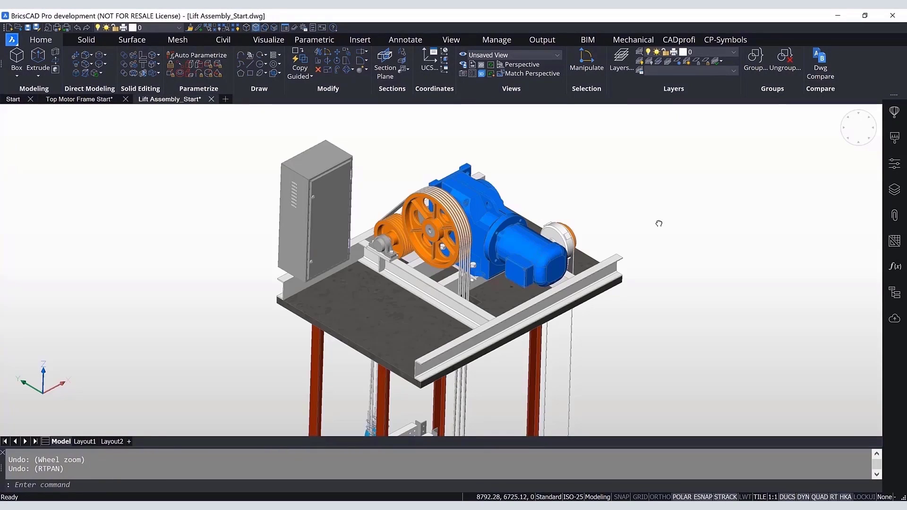
# Step: In Lift Assembly_Start.dwg, hide the red column structure beside the counterweight and guided-copy the bolted corner brackets to the frame's opposite end
pyautogui.moveTo(658, 223)
pyautogui.mouseDown(button='middle')
pyautogui.moveTo(624, 198)
pyautogui.moveTo(657, 225)
pyautogui.mouseUp(button='middle')
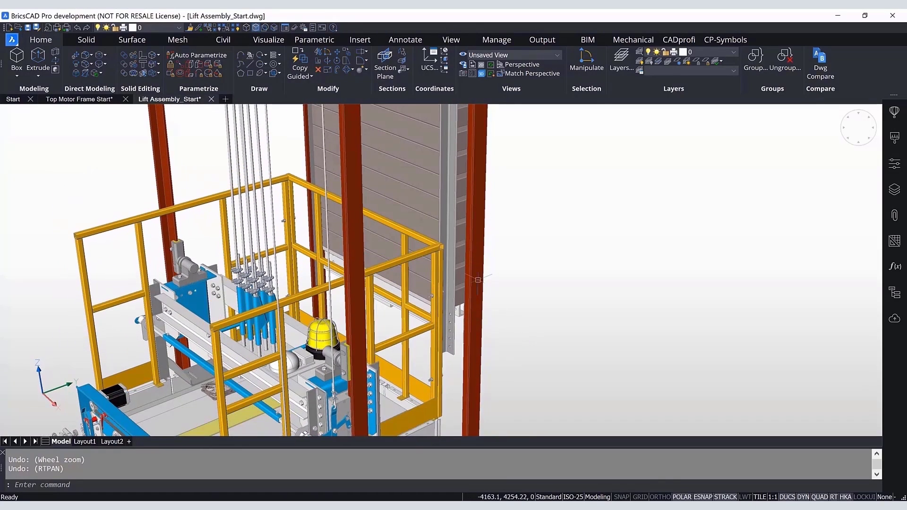
pyautogui.click(491, 301)
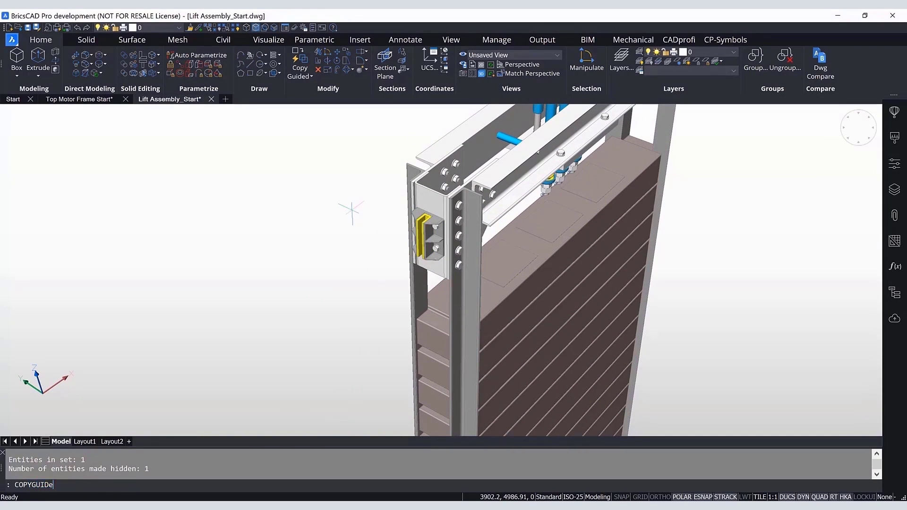
pyautogui.press('Escape')
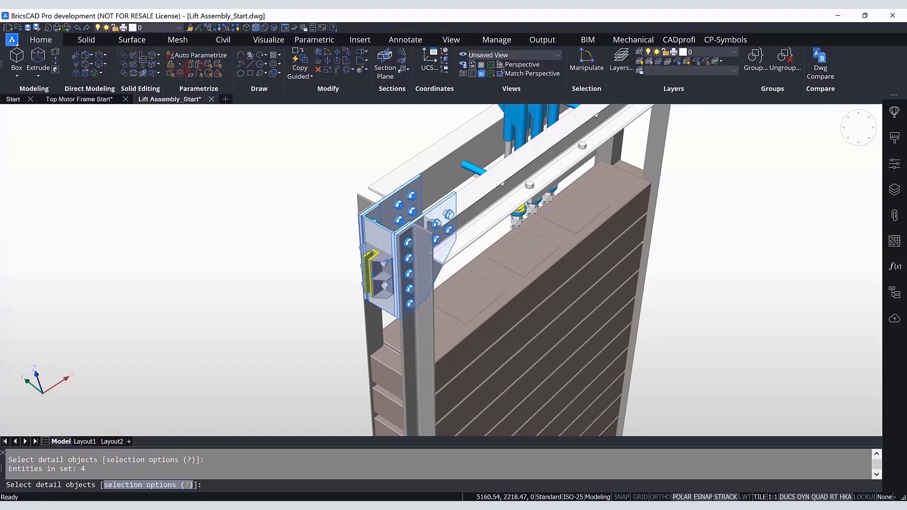
pyautogui.moveTo(697, 209); pyautogui.dragTo(655, 277, button='middle')
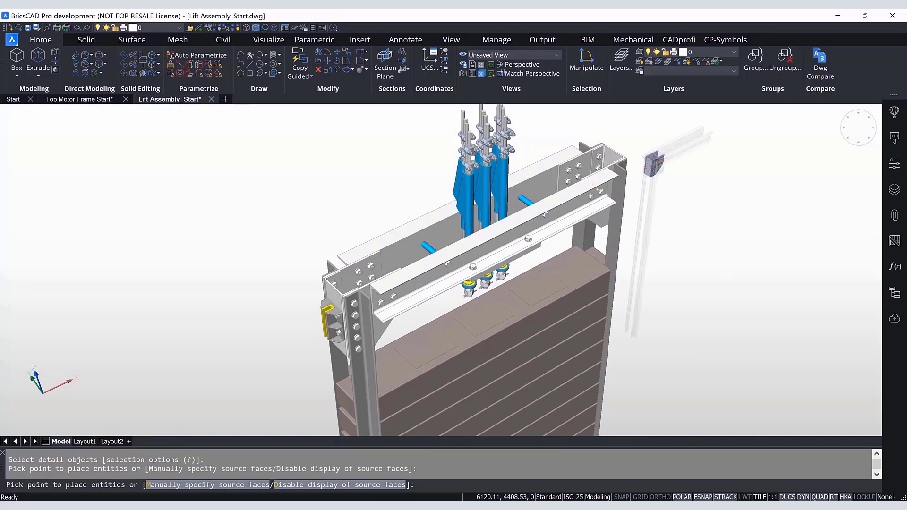
pyautogui.press('Escape')
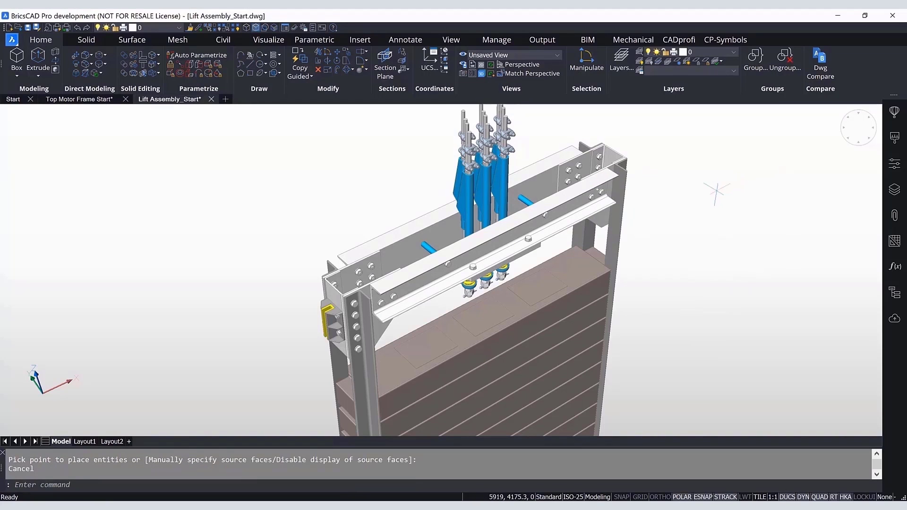
pyautogui.keyDown('shift'); pyautogui.moveTo(720, 203); pyautogui.dragTo(640, 267, button='middle'); pyautogui.keyUp('shift')
pyautogui.scroll(6, 640, 268)
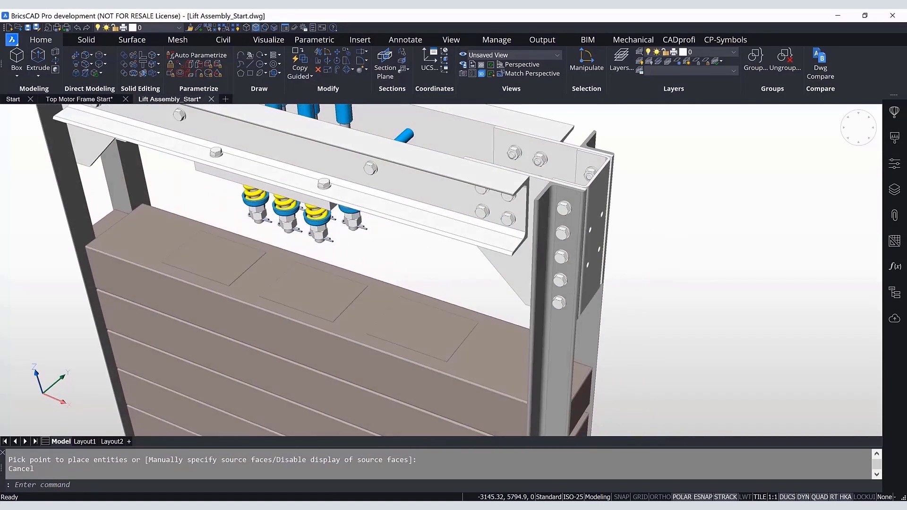
pyautogui.keyDown('shift'); pyautogui.moveTo(477, 283); pyautogui.dragTo(590, 279, button='middle'); pyautogui.keyUp('shift')
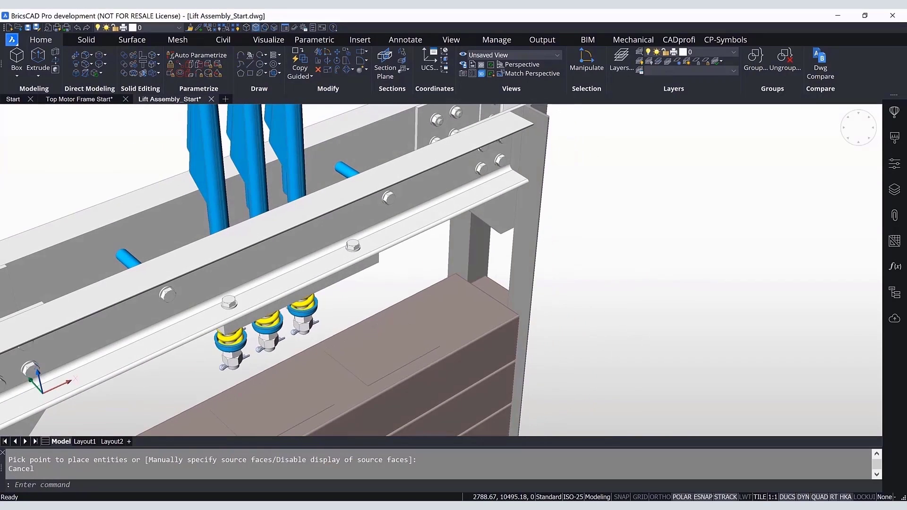
pyautogui.scroll(-4, 590, 278)
# Step: Copy the yellow-lined guide shoe and its bolts with COPYGUIDED3D onto the copied corner bracket at the counterweight frame's opposite end
pyautogui.moveTo(396, 341); pyautogui.dragTo(416, 312, button='middle')
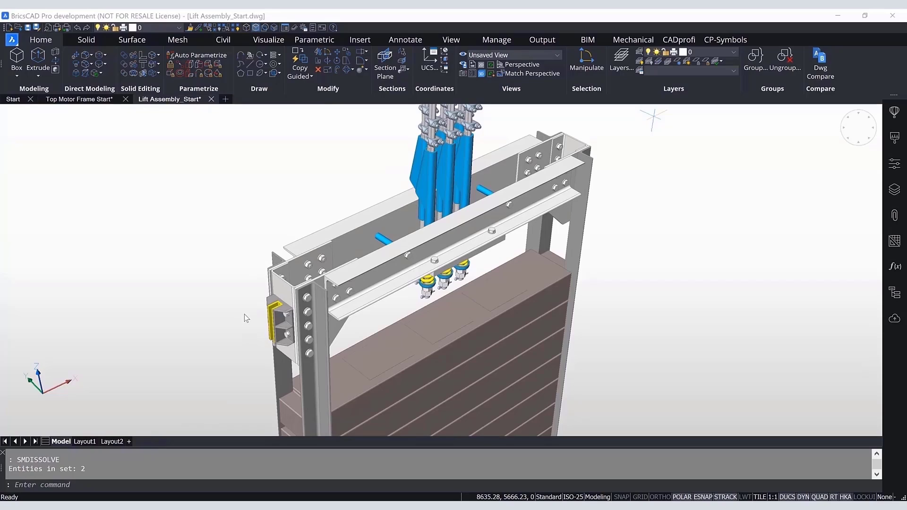
pyautogui.moveTo(244, 316); pyautogui.dragTo(257, 302, button='middle')
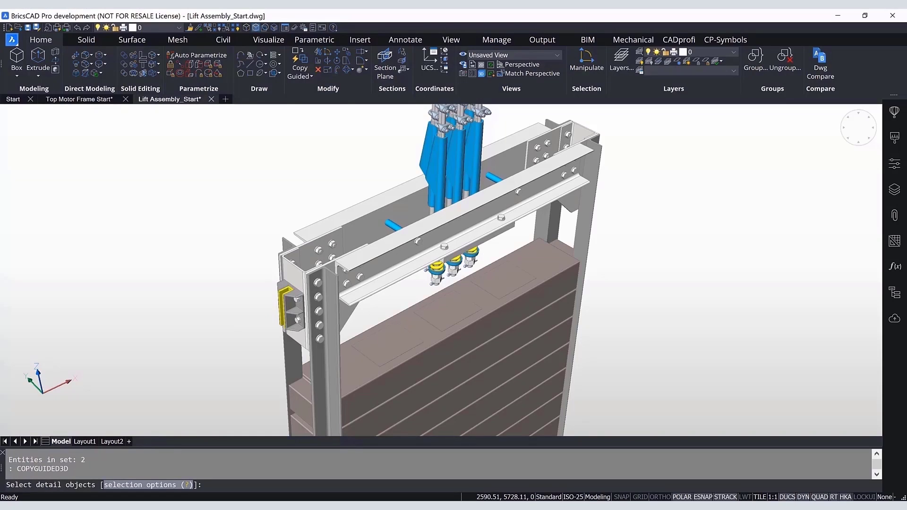
pyautogui.scroll(4, 298, 300)
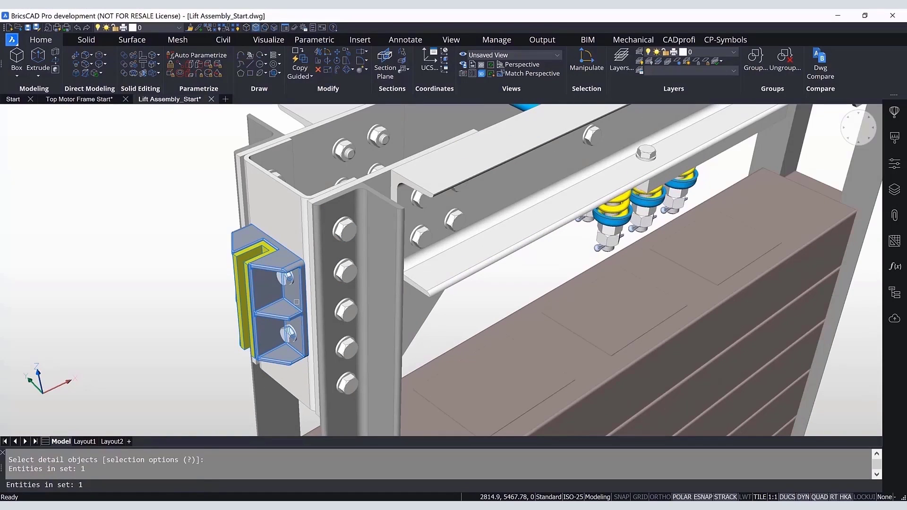
pyautogui.press('Return')
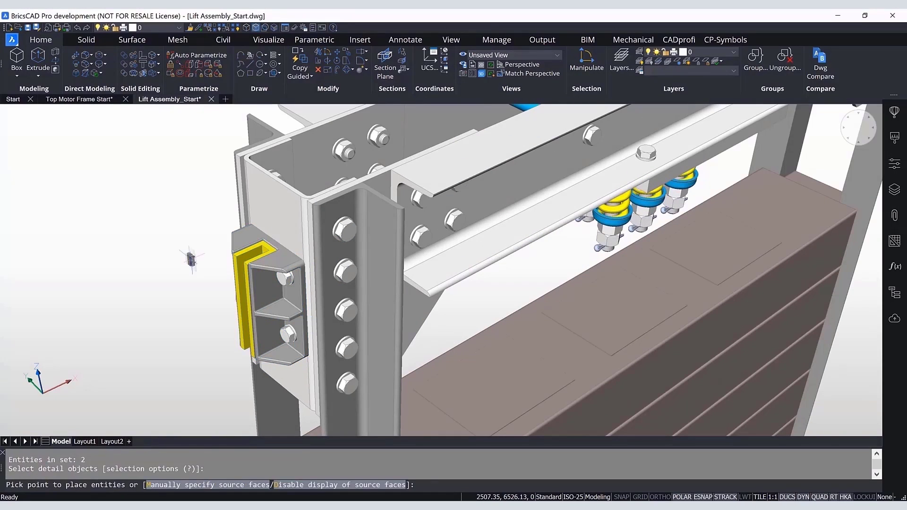
pyautogui.scroll(-4, 194, 257)
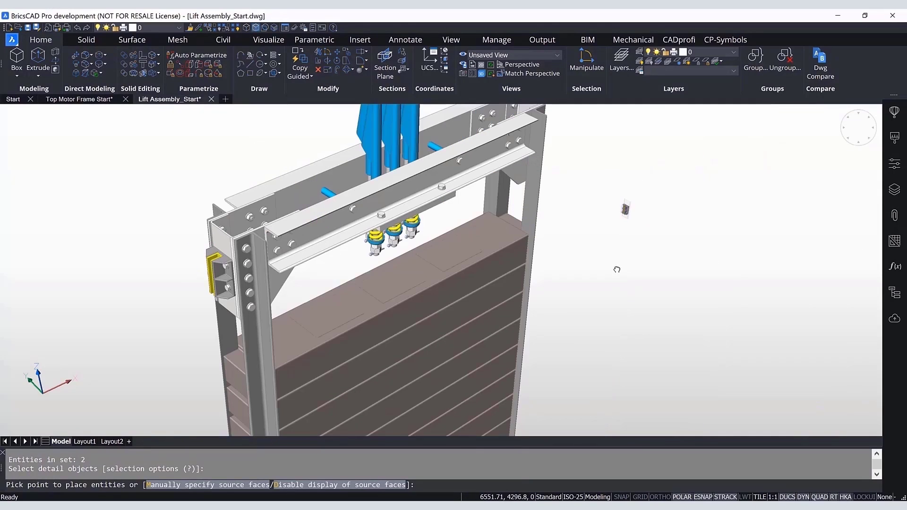
pyautogui.moveTo(617, 270); pyautogui.dragTo(319, 297, button='middle')
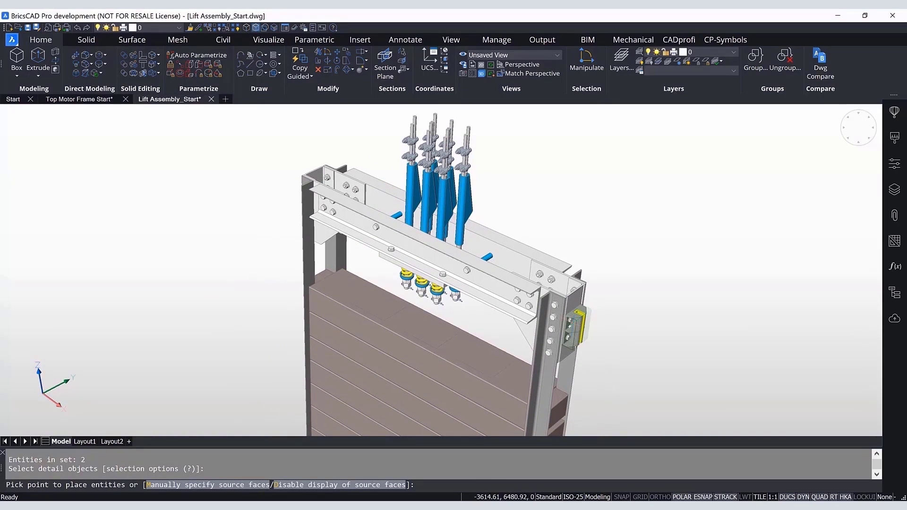
pyautogui.moveTo(631, 301); pyautogui.dragTo(567, 249, button='middle')
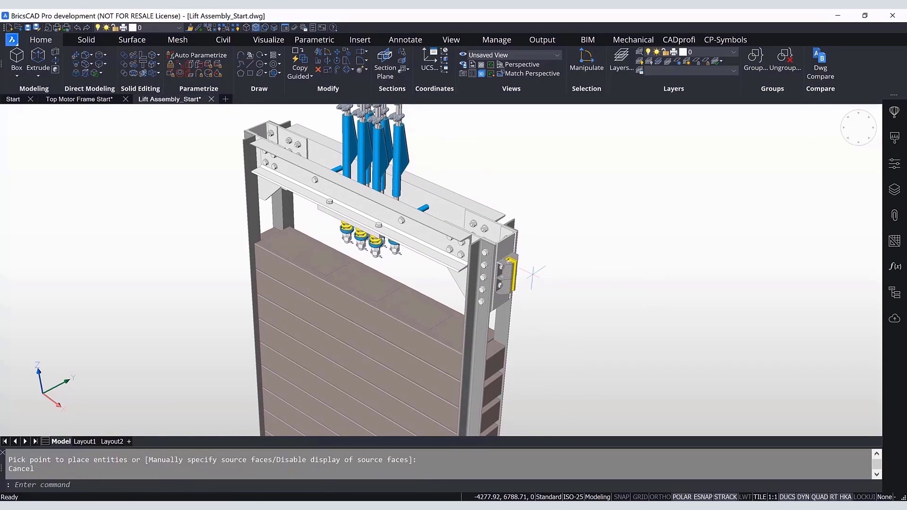
pyautogui.scroll(6, 532, 274)
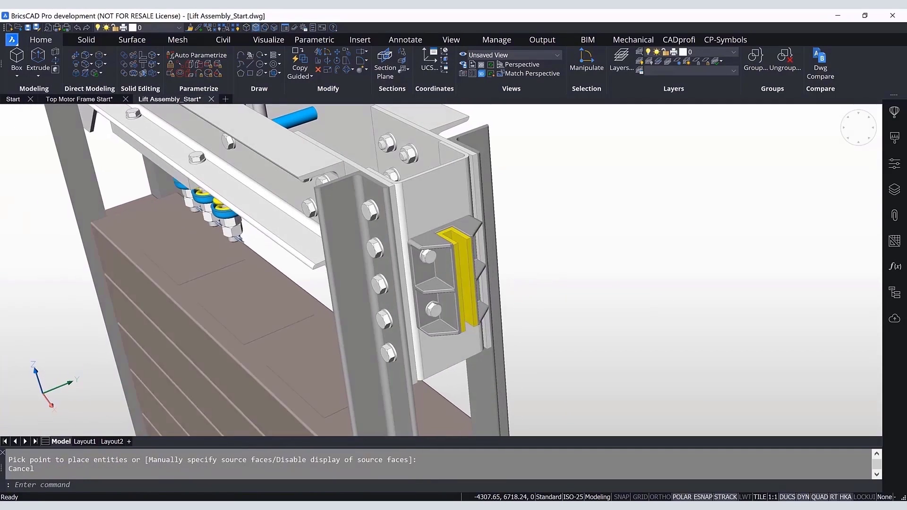
pyautogui.keyDown('shift'); pyautogui.moveTo(532, 274); pyautogui.dragTo(522, 382, button='middle'); pyautogui.keyUp('shift')
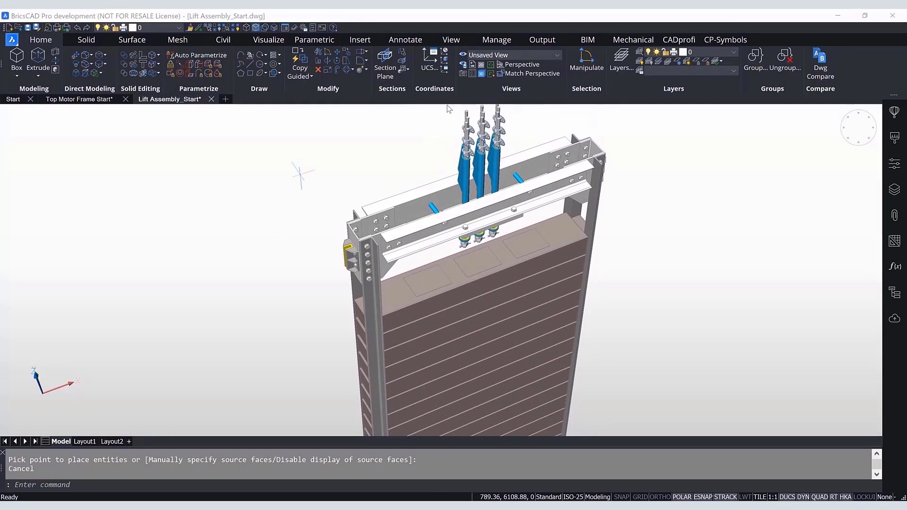
pyautogui.keyDown('shift'); pyautogui.moveTo(291, 236); pyautogui.dragTo(299, 223, button='middle'); pyautogui.keyUp('shift')
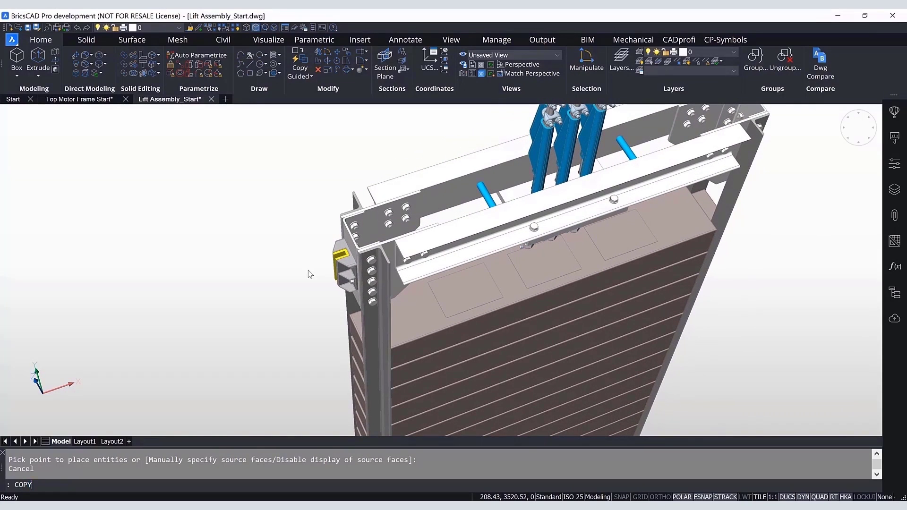
pyautogui.press('Return')
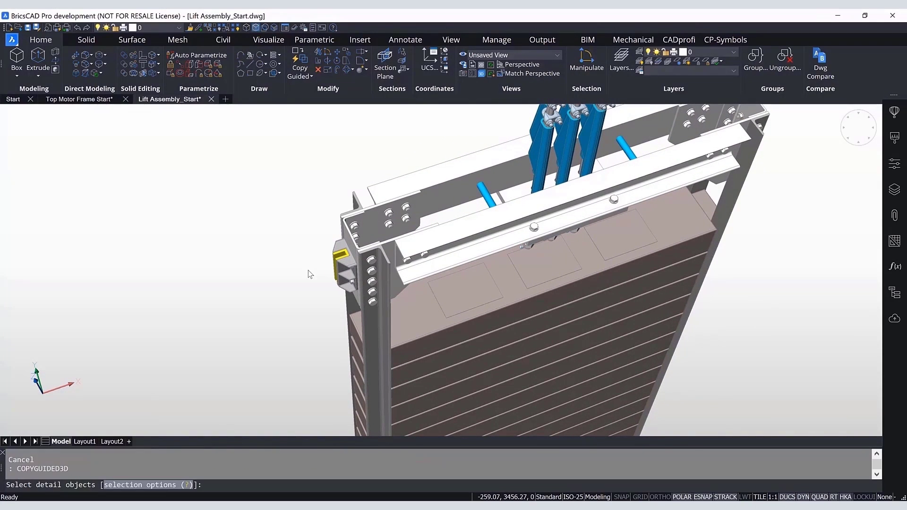
pyautogui.scroll(3, 308, 273)
pyautogui.hotkey('ctrl', 'z')
pyautogui.hotkey('ctrl', 'z')
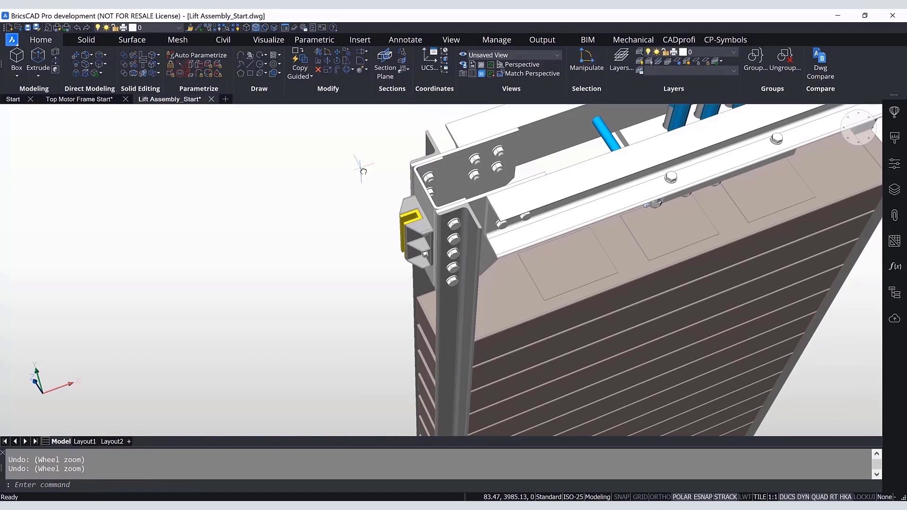
# Step: Start COPYGUIDED3D and select the corner bracket, yellow-lined guide shoe and their bolts at the counterweight frame's upper corner as detail objects
pyautogui.write('copygu')
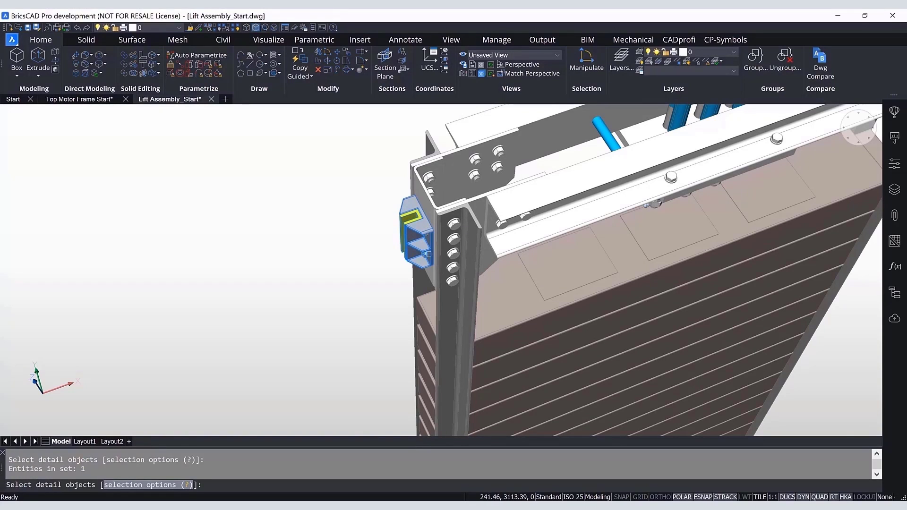
pyautogui.scroll(3, 428, 254)
pyautogui.scroll(-3, 421, 249)
pyautogui.moveTo(435, 205); pyautogui.dragTo(426, 301, button='middle')
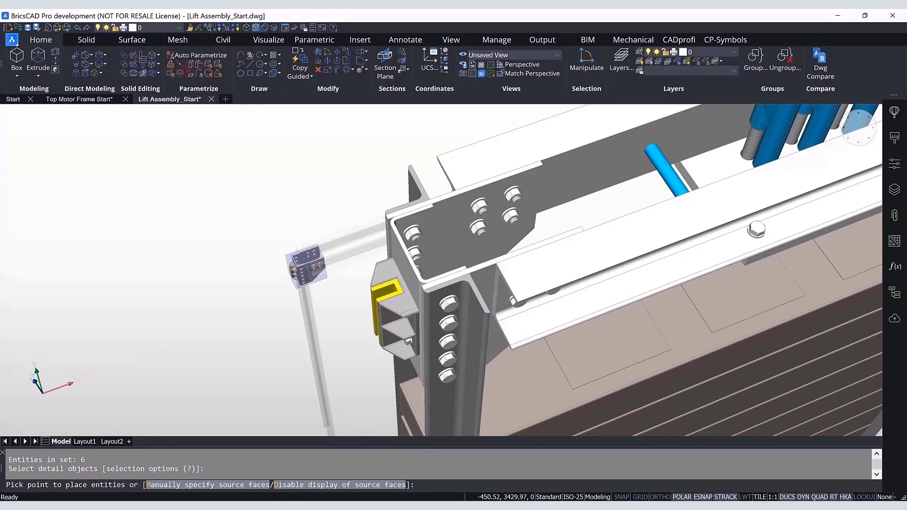
# Step: Switch the guided copy to manually specified source faces and reset the automatically detected faces
pyautogui.press('Return')
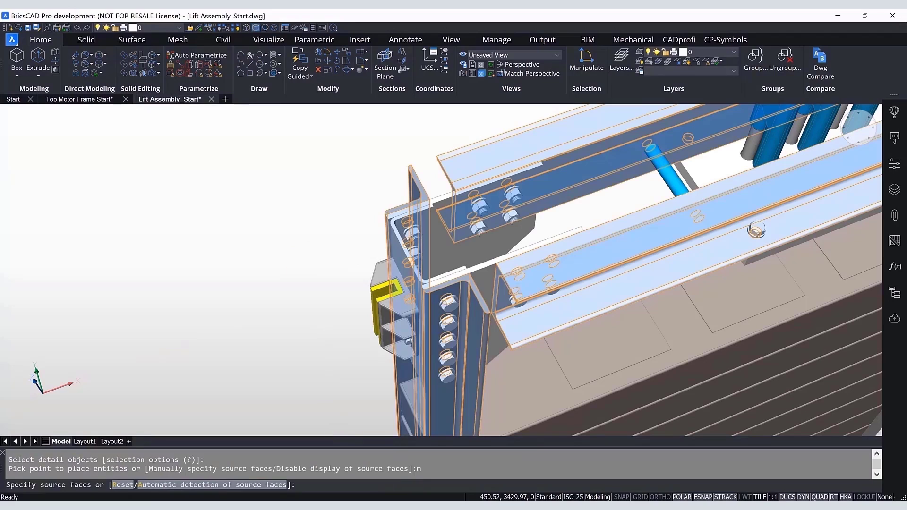
pyautogui.keyDown('shift'); pyautogui.moveTo(441, 283); pyautogui.dragTo(509, 261, button='middle'); pyautogui.keyUp('shift')
pyautogui.write('r')
pyautogui.press('Return')
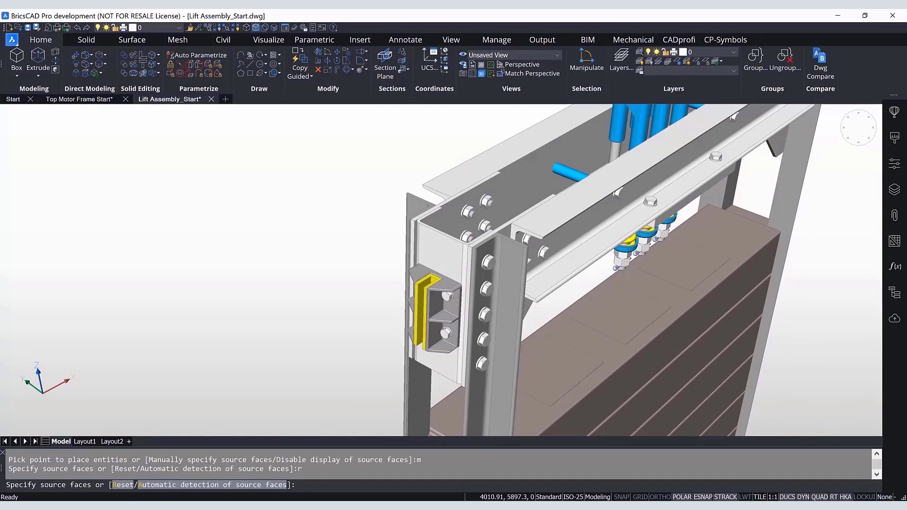
# Step: Specify the end face of the upper channel beam and the adjoining faces of the upright column as source faces for the guided copy
pyautogui.scroll(4, 494, 222)
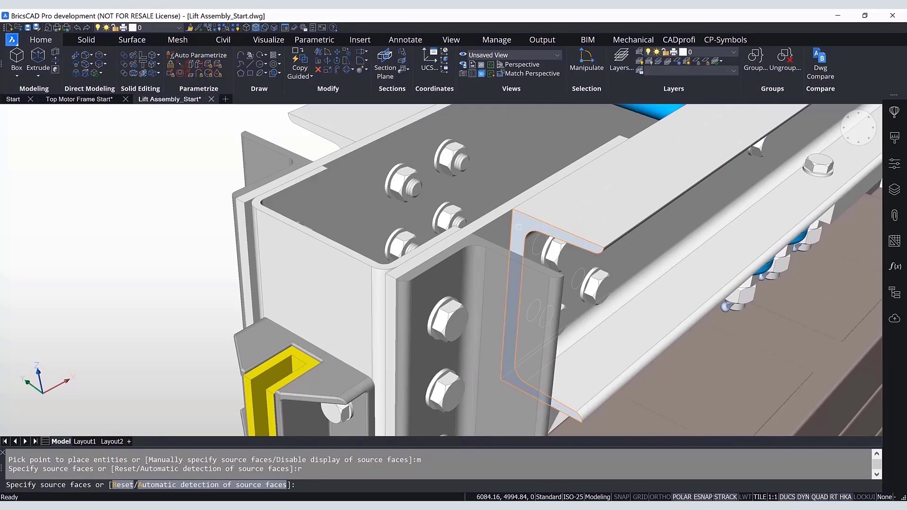
pyautogui.scroll(-5, 469, 241)
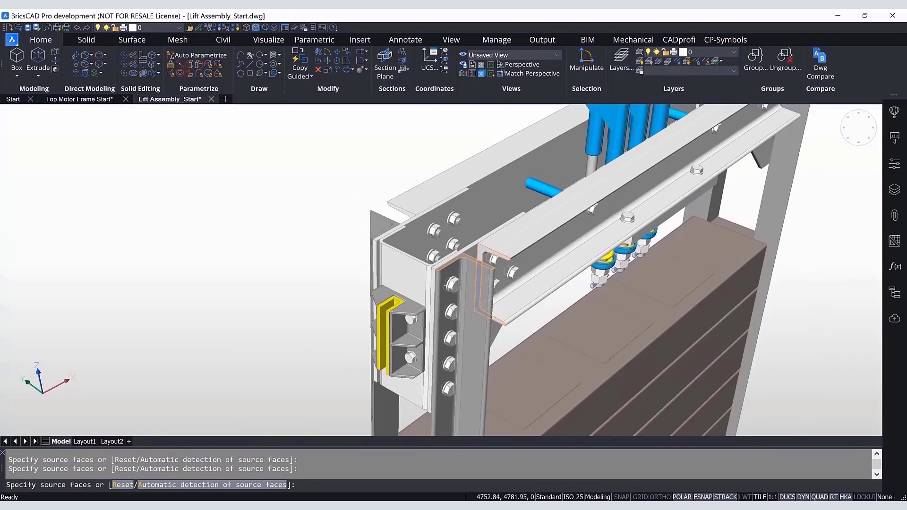
pyautogui.moveTo(437, 243); pyautogui.dragTo(417, 151, button='middle')
pyautogui.moveTo(484, 385); pyautogui.dragTo(439, 316, button='middle')
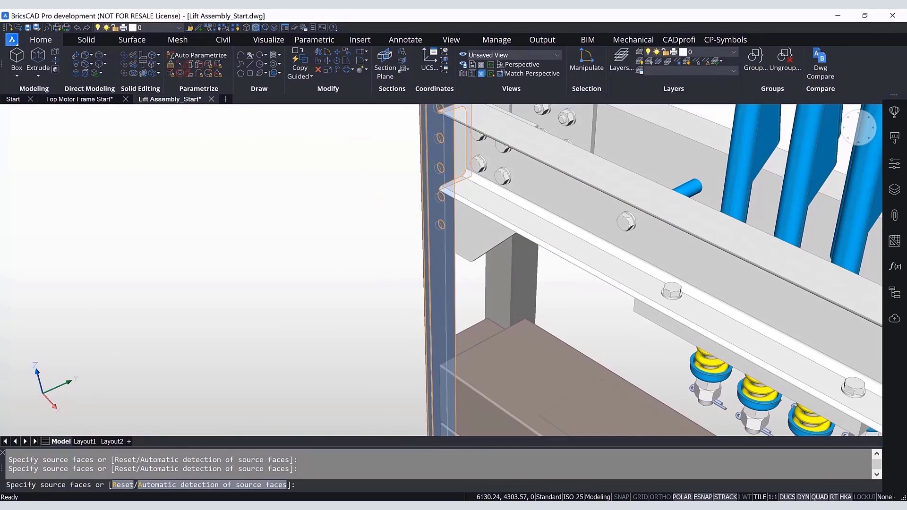
pyautogui.scroll(-5, 392, 315)
pyautogui.moveTo(352, 266); pyautogui.dragTo(321, 170, button='middle')
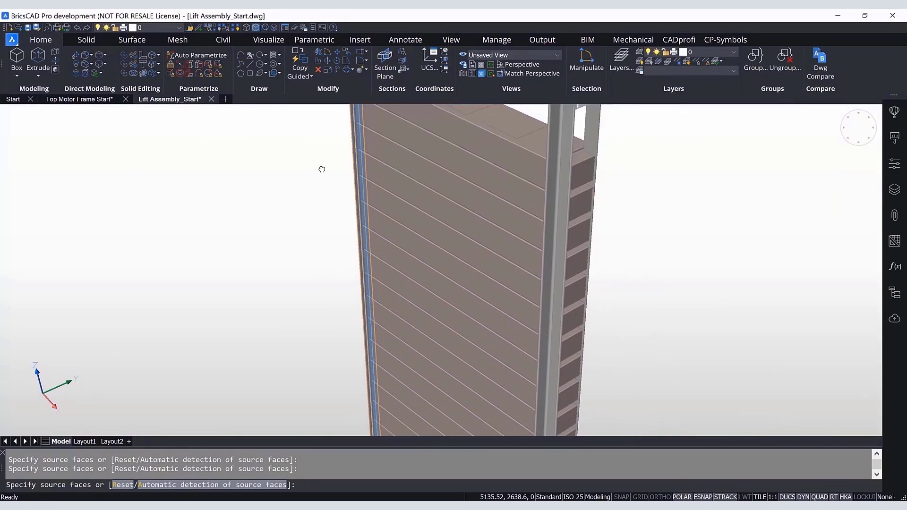
pyautogui.scroll(-4, 337, 362)
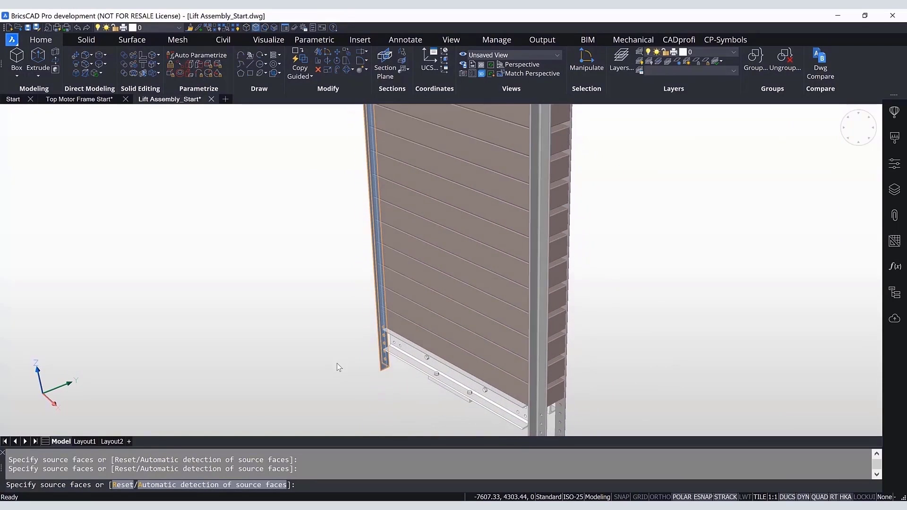
pyautogui.keyDown('shift'); pyautogui.moveTo(337, 363); pyautogui.dragTo(337, 354, button='middle'); pyautogui.keyUp('shift')
pyautogui.keyDown('shift'); pyautogui.moveTo(337, 364); pyautogui.dragTo(380, 371, button='middle'); pyautogui.keyUp('shift')
pyautogui.press('Return')
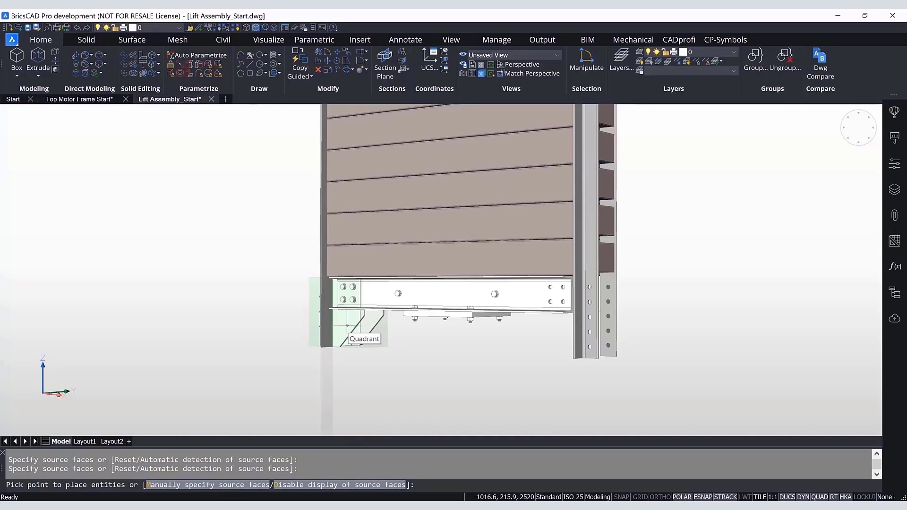
# Step: Place the bracket and guide shoe copies at both lower corners of the counterweight frame and end the guided copy
pyautogui.click(347, 325)
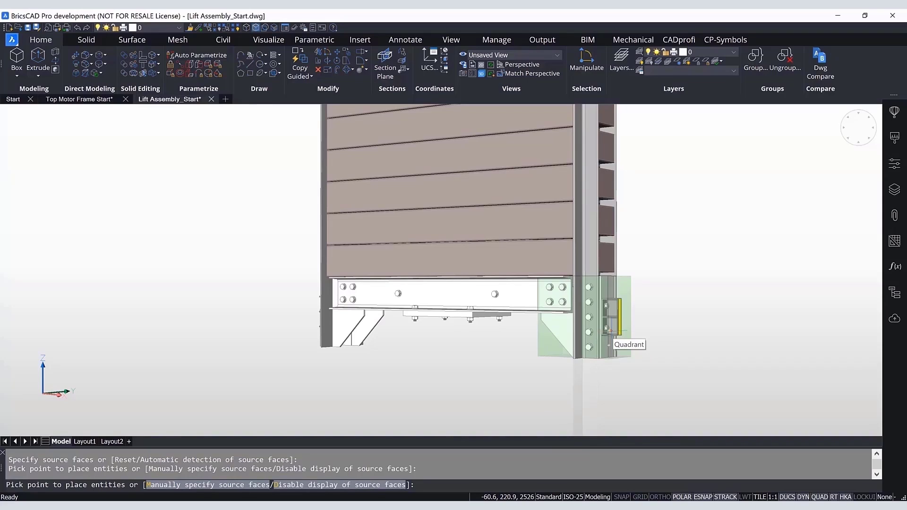
pyautogui.click(609, 330)
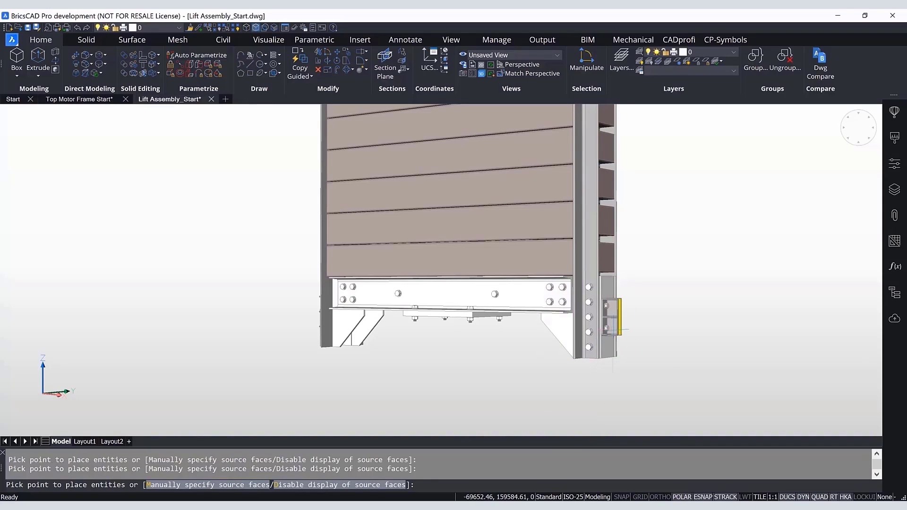
pyautogui.press('Escape')
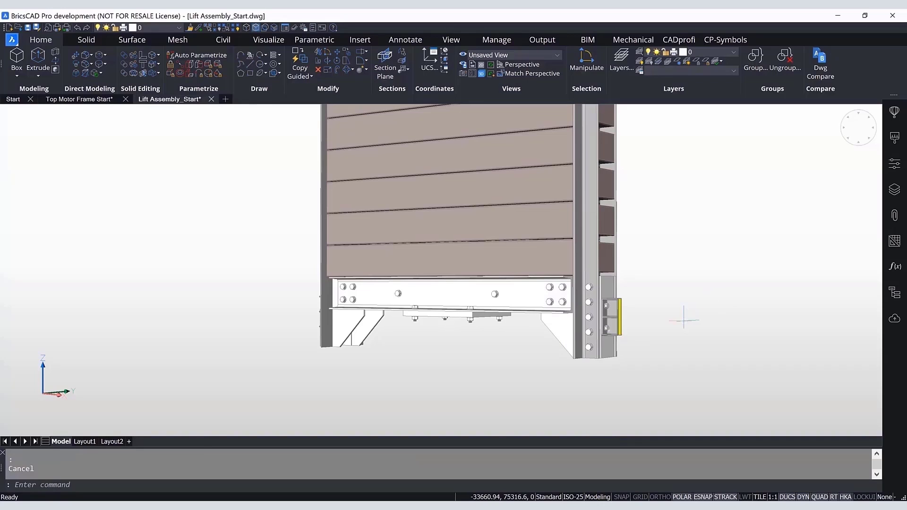
pyautogui.moveTo(674, 316); pyautogui.dragTo(435, 353, button='middle')
pyautogui.scroll(8, 619, 311)
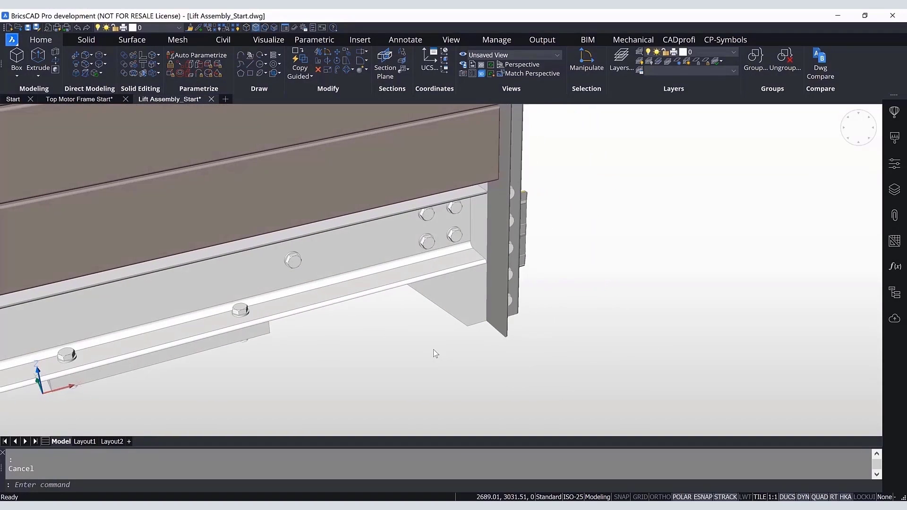